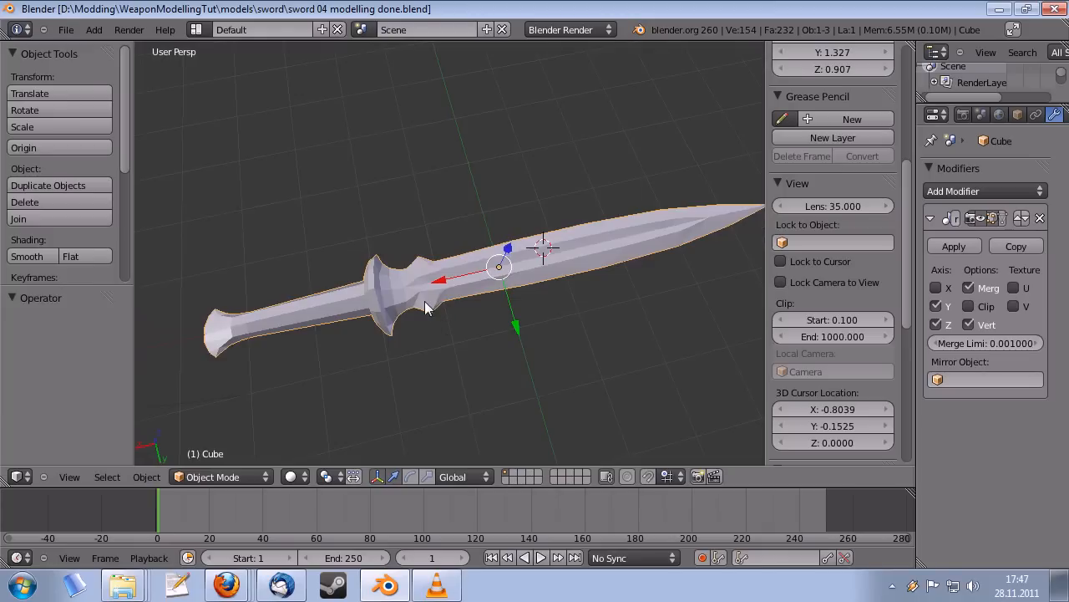
# - Select the sword model and switch the screen layout to UV Editing
pyautogui.rightClick(426, 301)
pyautogui.keyDown('shift'); pyautogui.moveTo(473, 313); pyautogui.dragTo(429, 274, button='middle'); pyautogui.keyUp('shift')
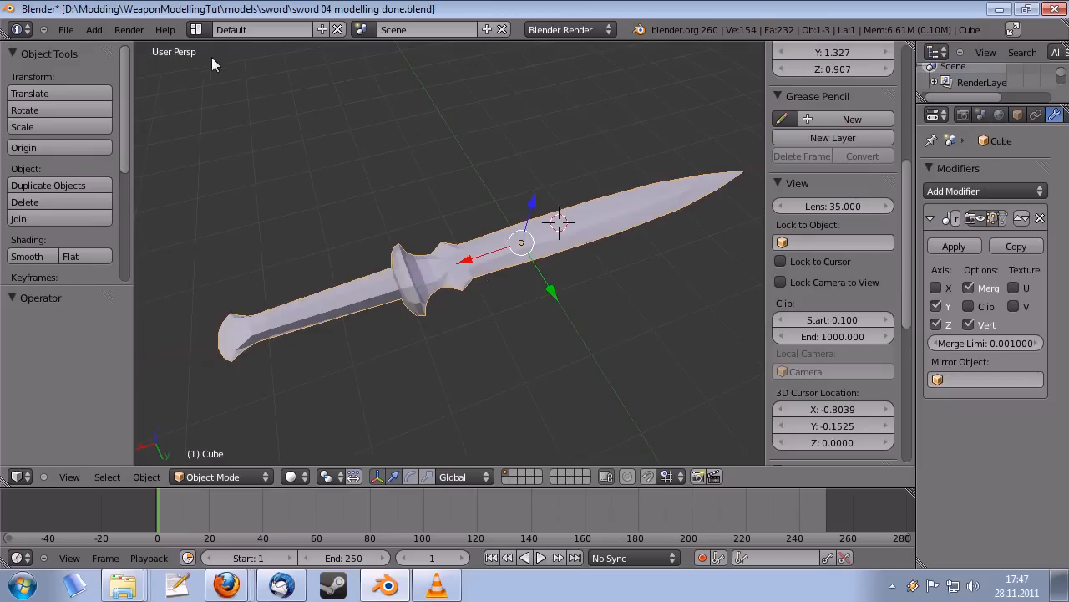
pyautogui.click(201, 31)
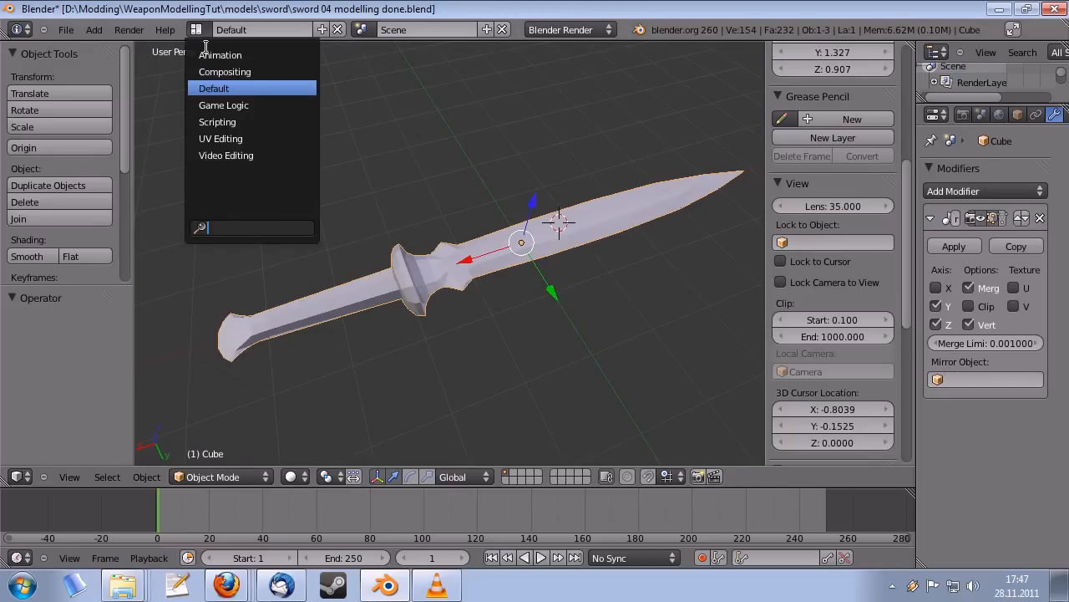
pyautogui.click(235, 140)
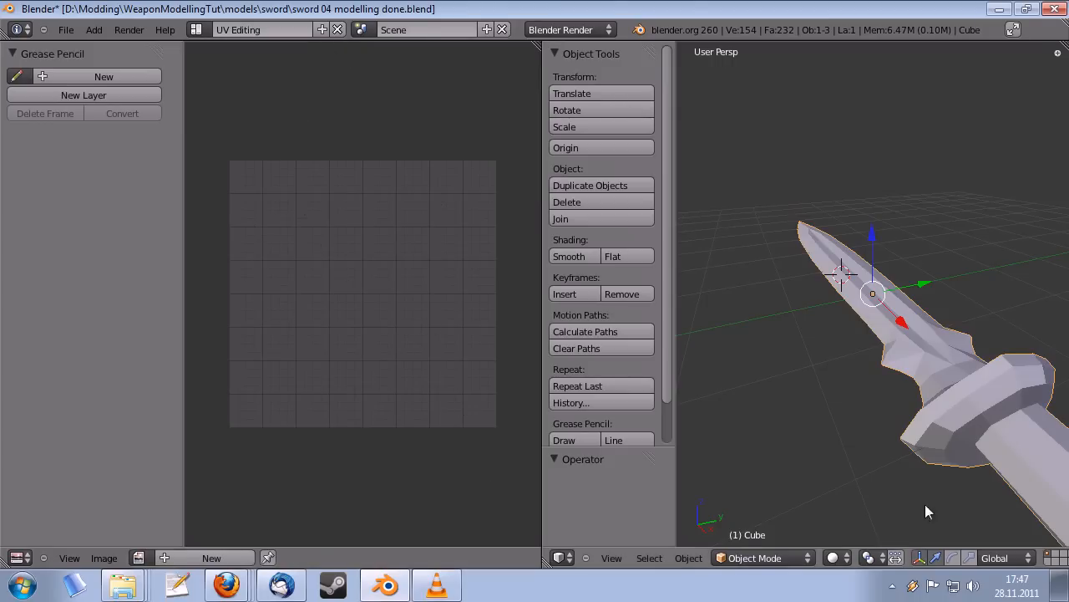
pyautogui.moveTo(925, 504); pyautogui.dragTo(880, 397, button='middle')
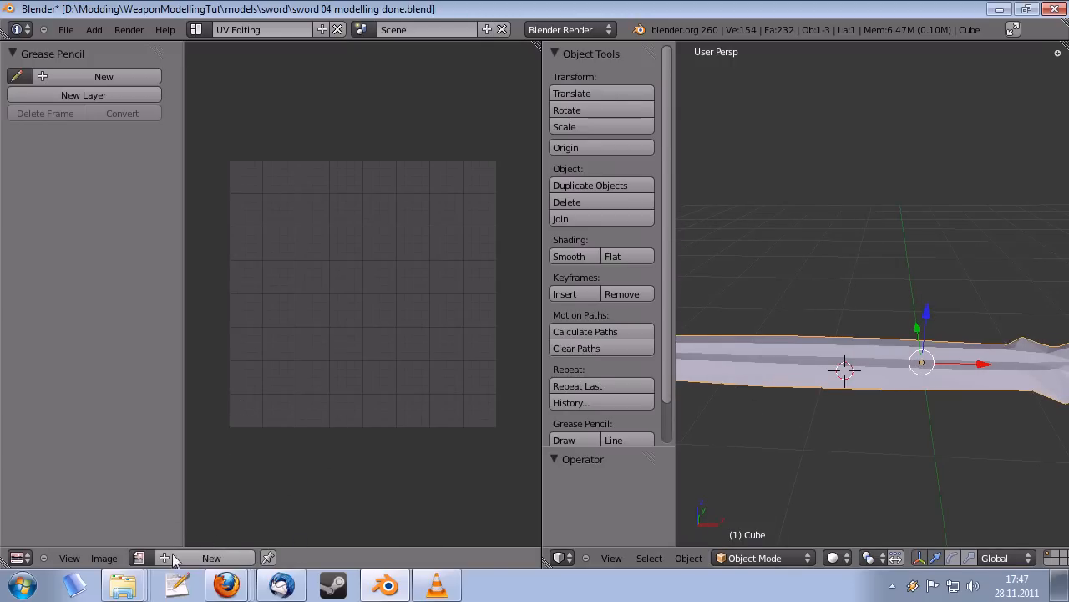
# - Create a 1024 by 128 pixel image named swordtex with UV Test Grid enabled and Alpha disabled
pyautogui.click(210, 558)
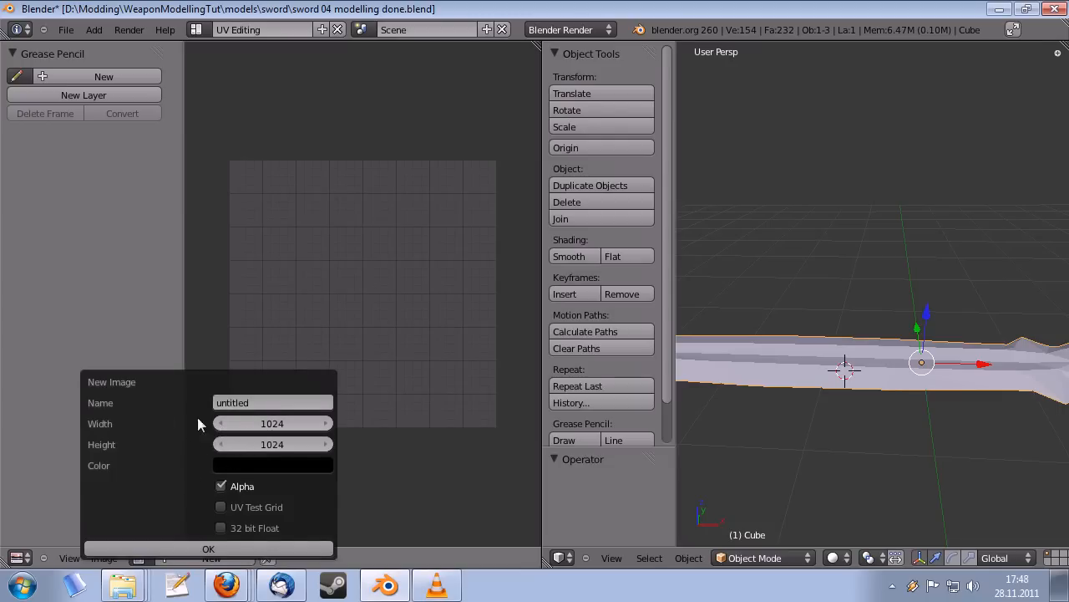
pyautogui.doubleClick(269, 405)
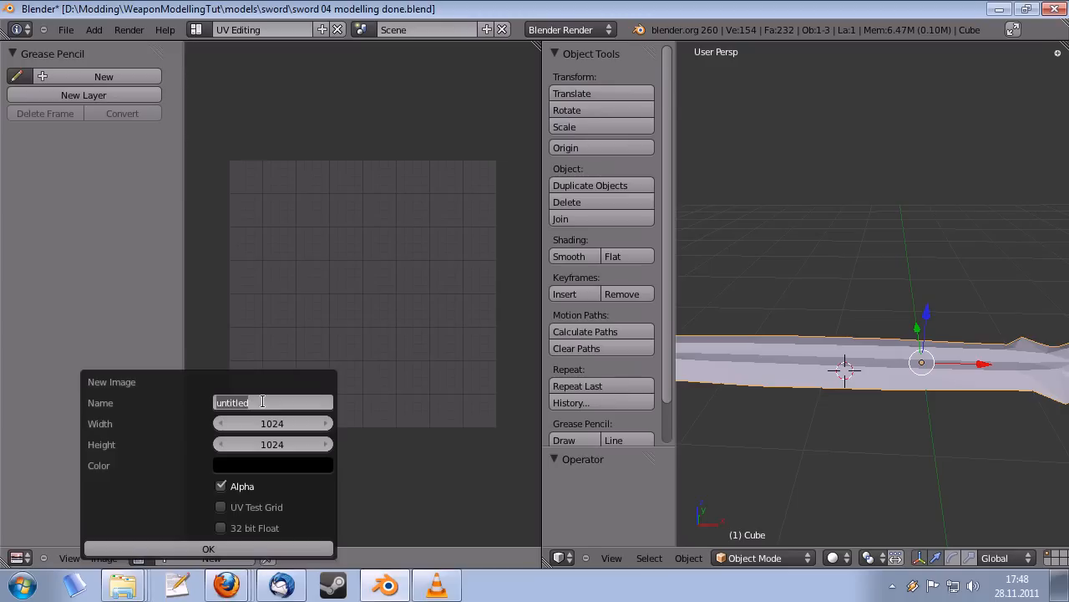
pyautogui.write('swordtex')
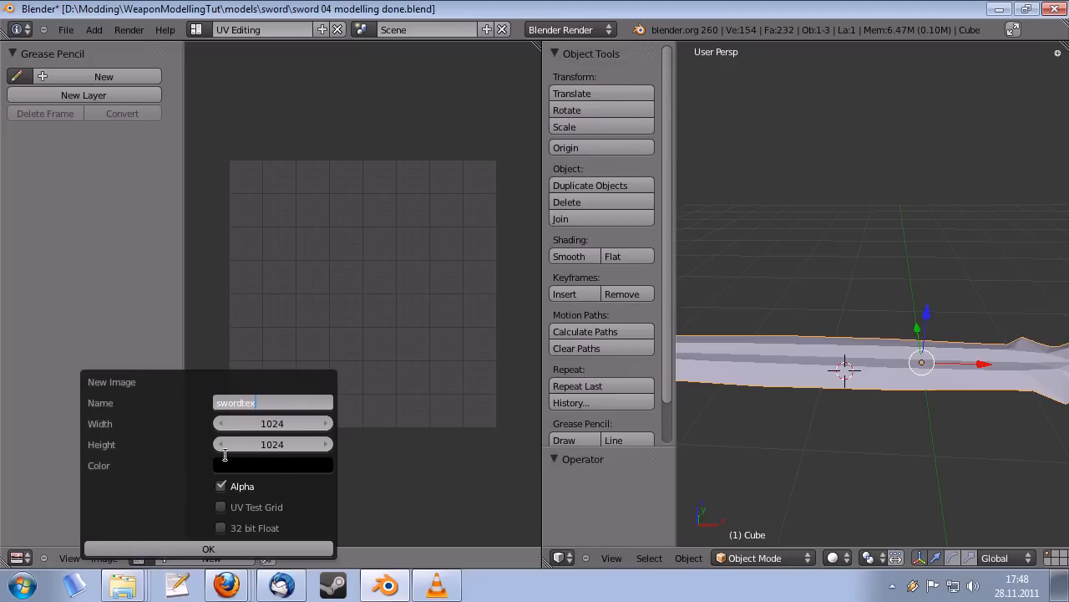
pyautogui.press('Return')
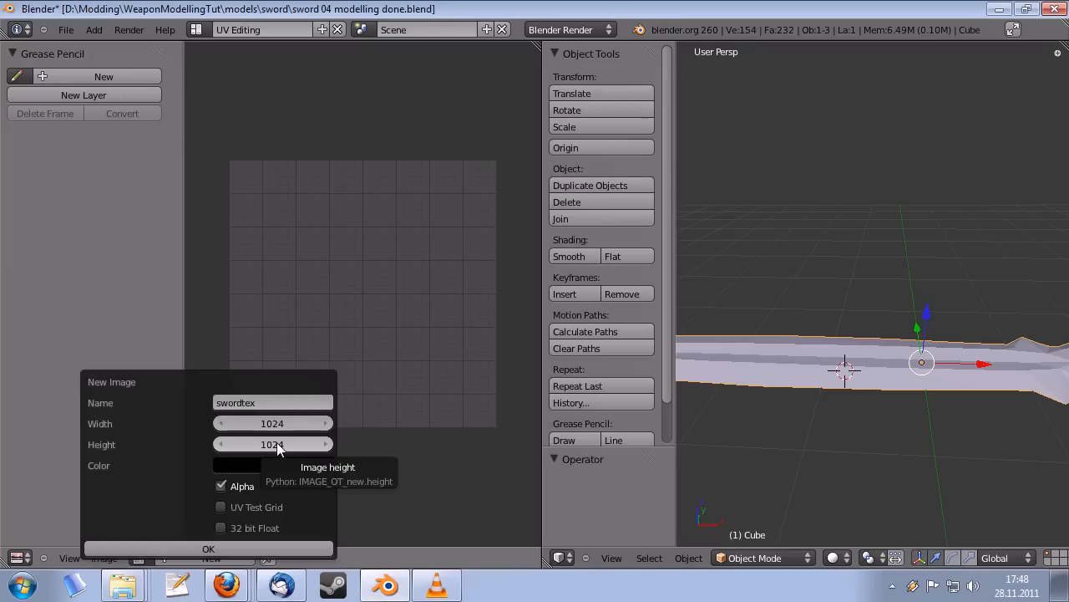
pyautogui.click(275, 443)
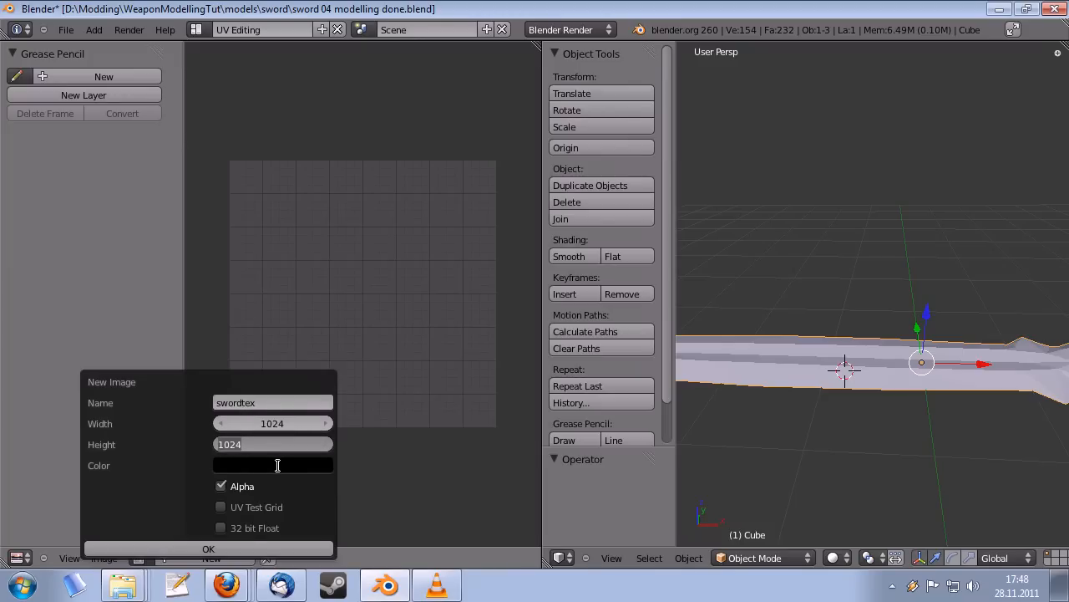
pyautogui.write('12')
pyautogui.press('Return')
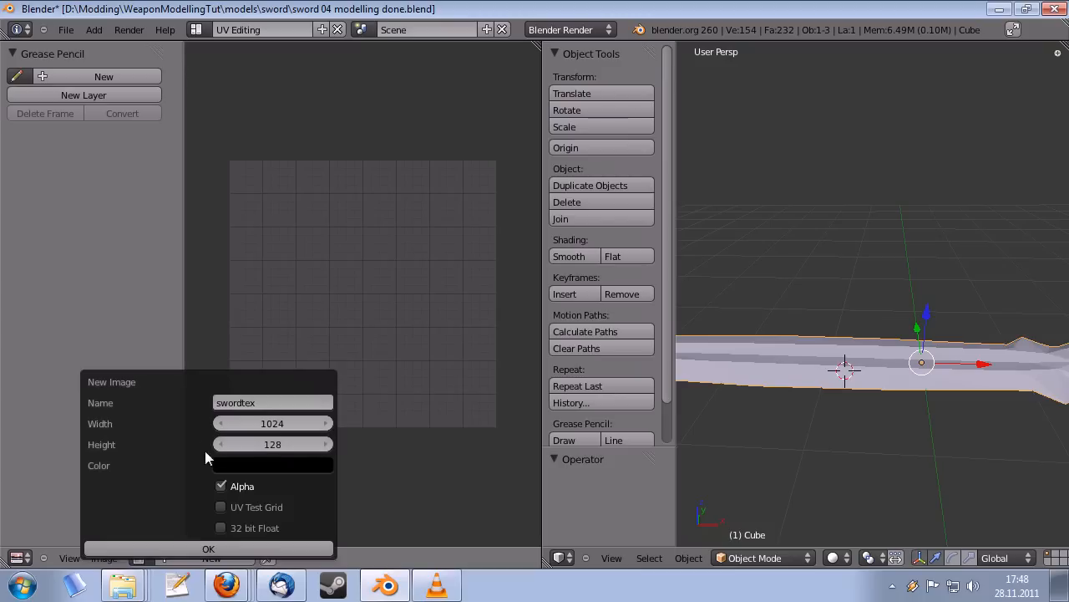
pyautogui.click(238, 489)
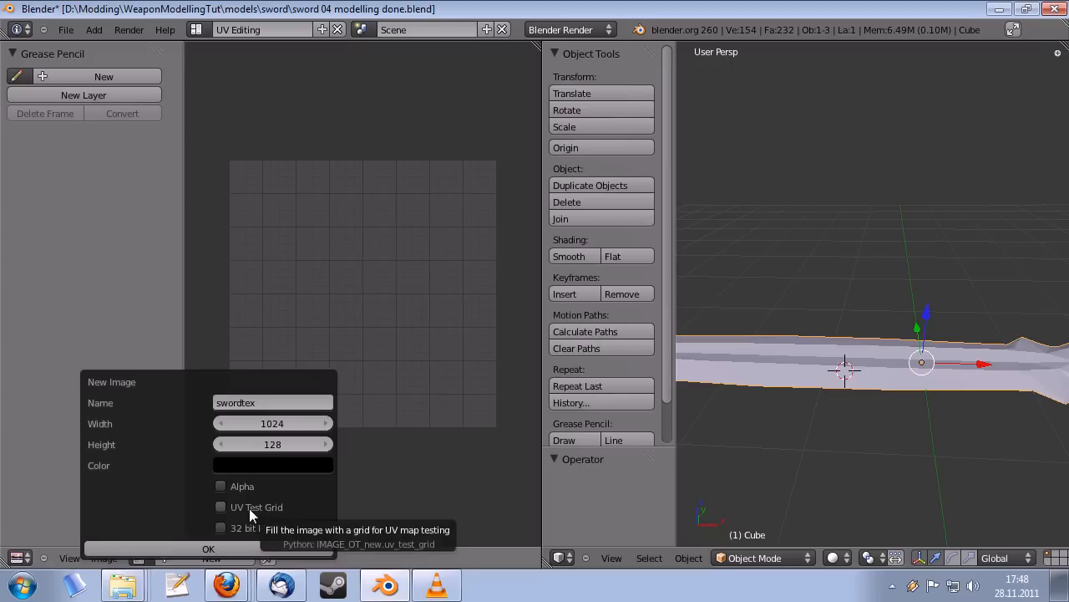
pyautogui.click(249, 508)
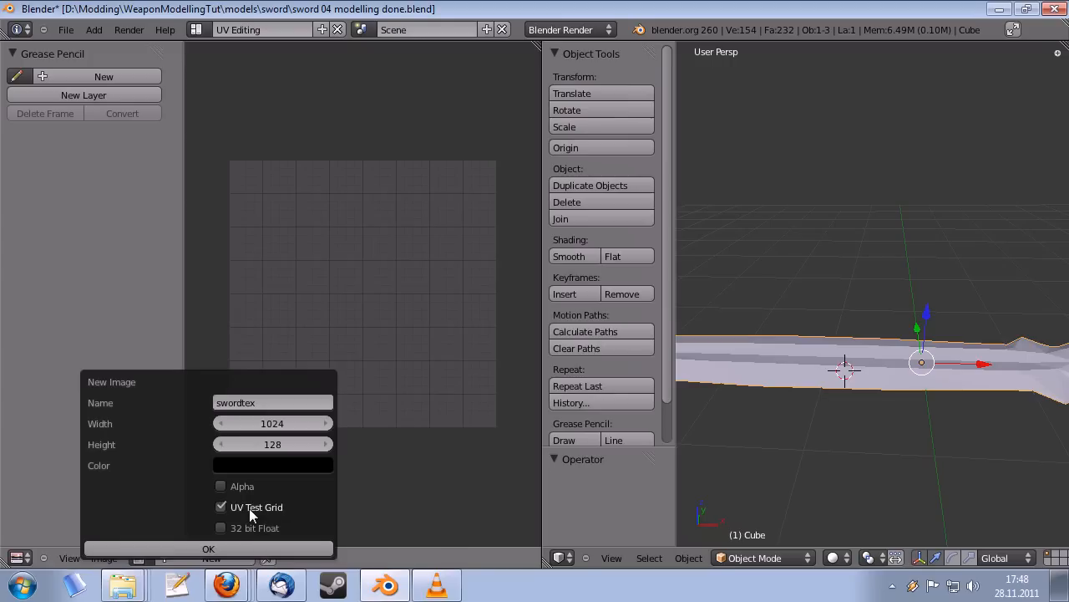
pyautogui.click(209, 549)
# - Enter Edit Mode on the sword and select its entire mesh
pyautogui.moveTo(341, 275); pyautogui.dragTo(285, 285, button='middle')
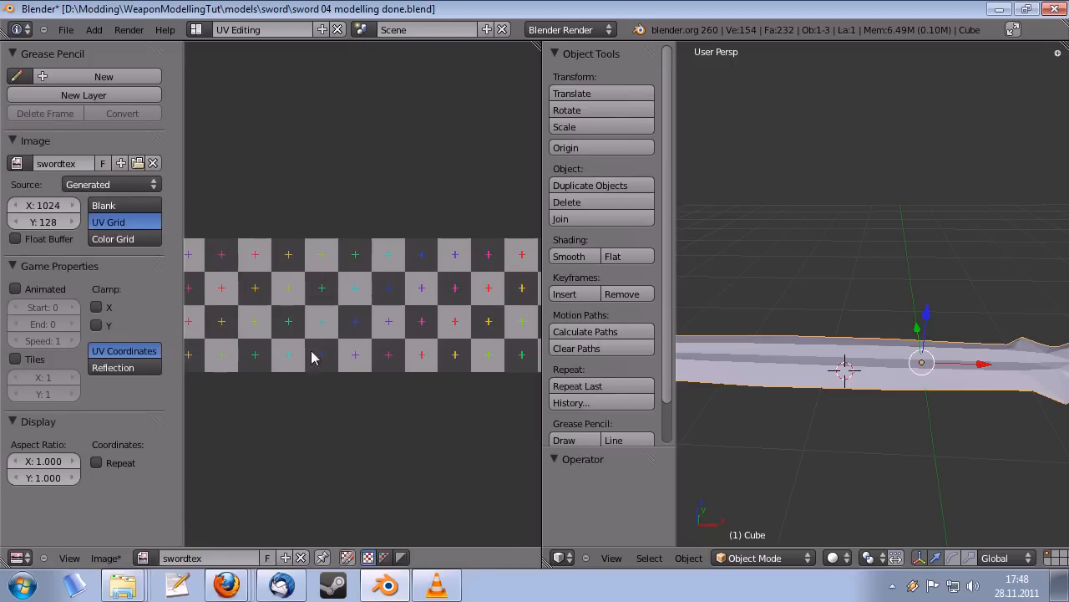
pyautogui.moveTo(219, 368); pyautogui.dragTo(318, 361, button='middle')
pyautogui.scroll(-1, 368, 301)
pyautogui.moveTo(430, 296); pyautogui.dragTo(325, 306, button='middle')
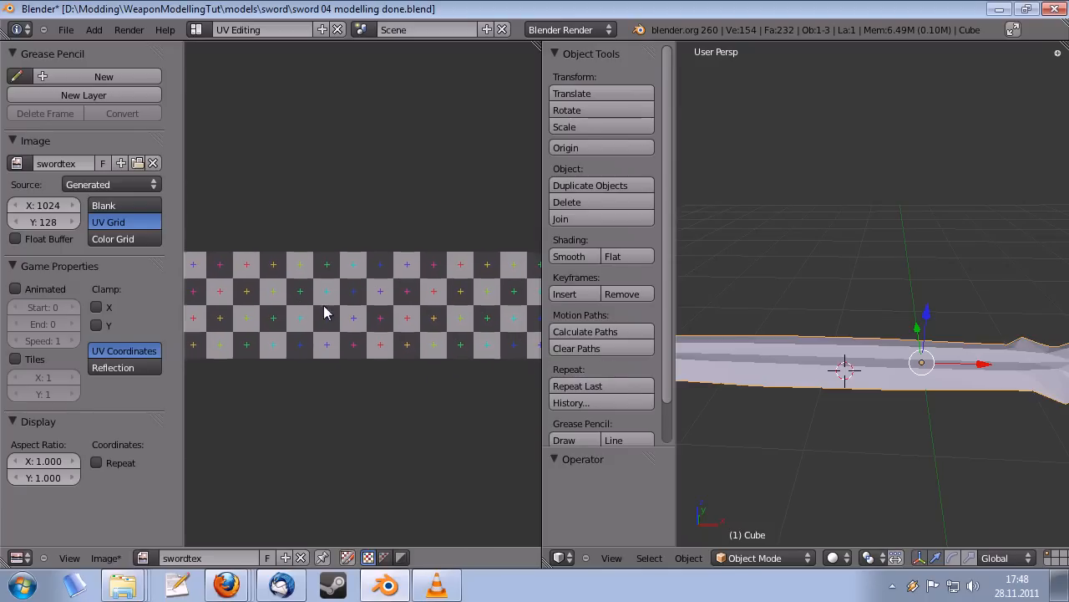
pyautogui.moveTo(348, 344); pyautogui.dragTo(301, 354, button='middle')
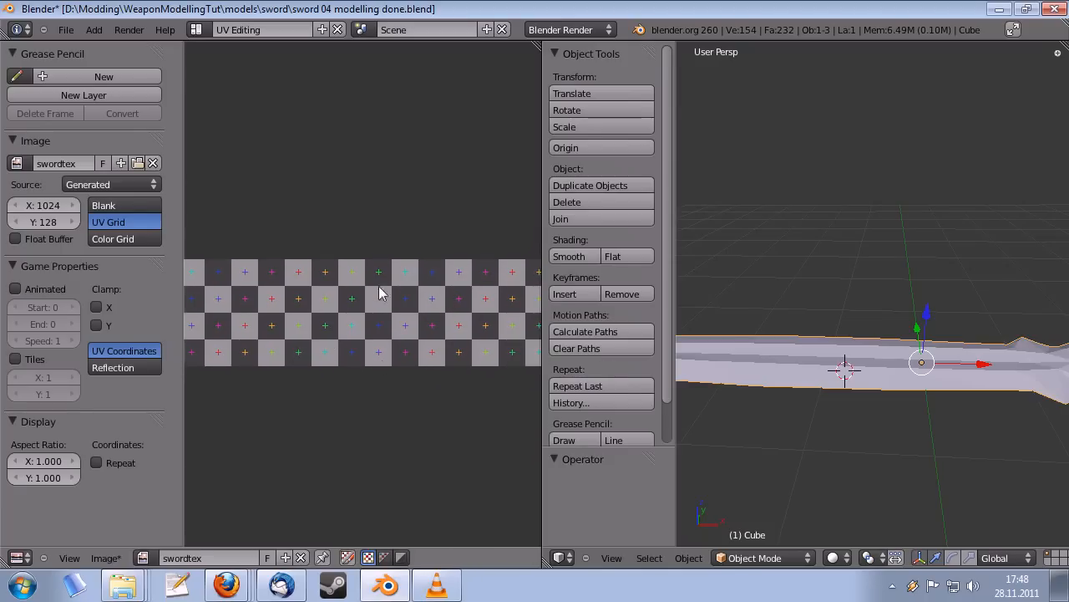
pyautogui.moveTo(498, 370); pyautogui.dragTo(468, 383, button='middle')
pyautogui.moveTo(915, 372); pyautogui.dragTo(892, 373, button='middle')
pyautogui.press('Tab')
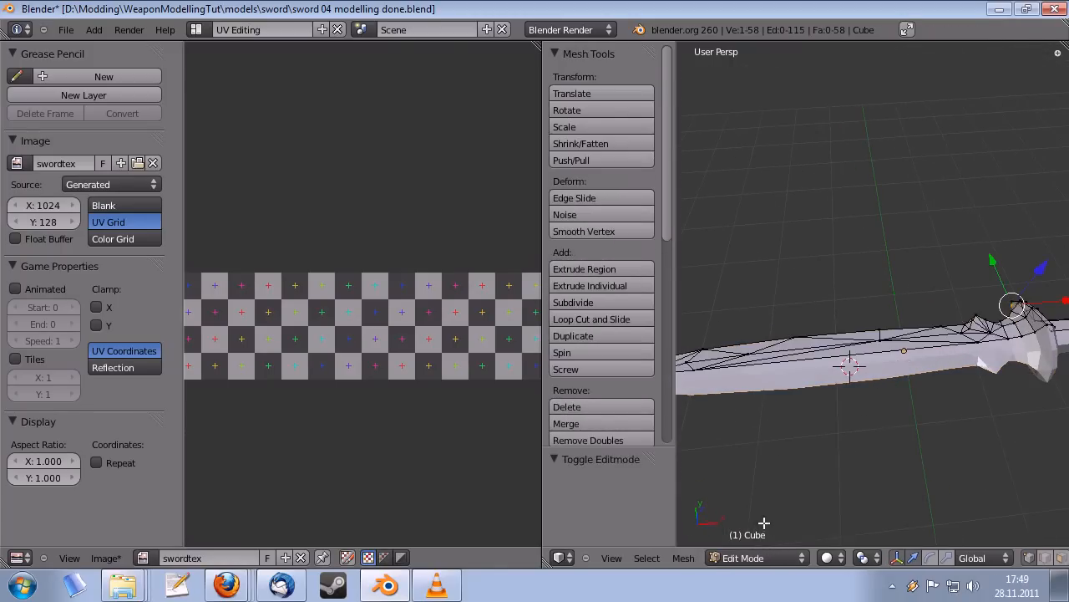
pyautogui.moveTo(775, 377); pyautogui.dragTo(961, 363, button='middle')
pyautogui.press('a')
pyautogui.moveTo(914, 315); pyautogui.dragTo(940, 375, button='middle')
pyautogui.press('a')
pyautogui.scroll(-2, 351, 384)
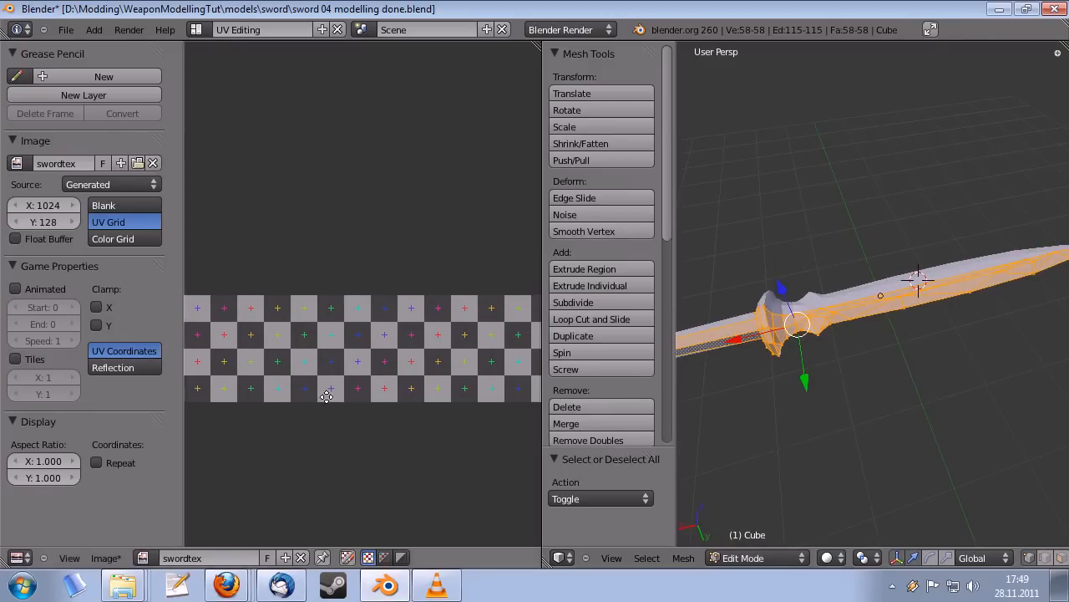
# - Assign the swordtex image to the sword's selected faces
pyautogui.scroll(-4, 435, 392)
pyautogui.moveTo(405, 376)
pyautogui.mouseDown(button='middle')
pyautogui.moveTo(318, 430)
pyautogui.moveTo(407, 367)
pyautogui.mouseUp(button='middle')
pyautogui.scroll(1, 347, 402)
pyautogui.click(143, 557)
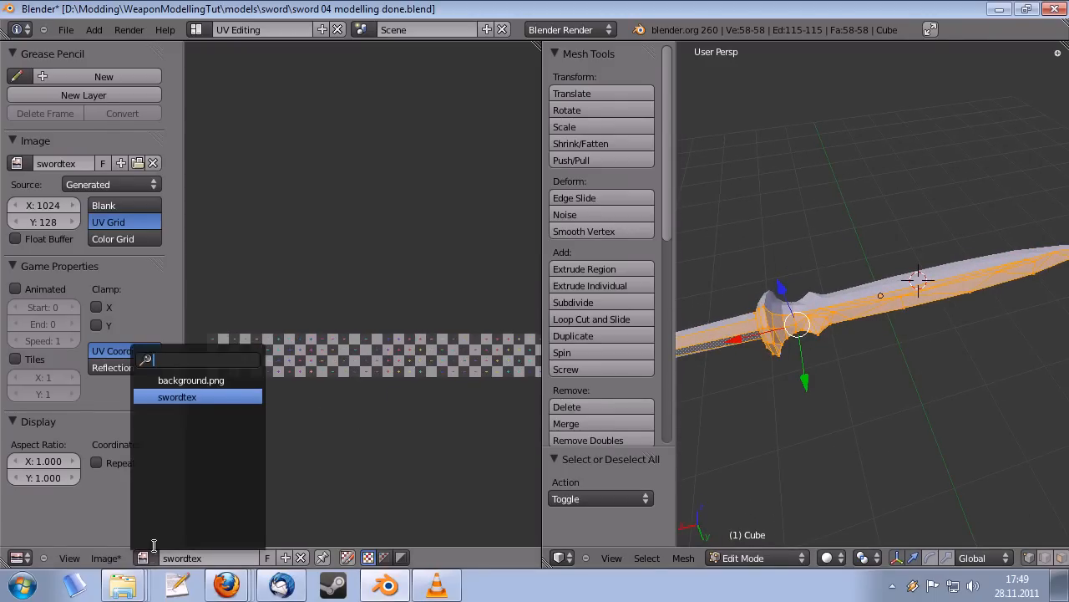
pyautogui.click(192, 398)
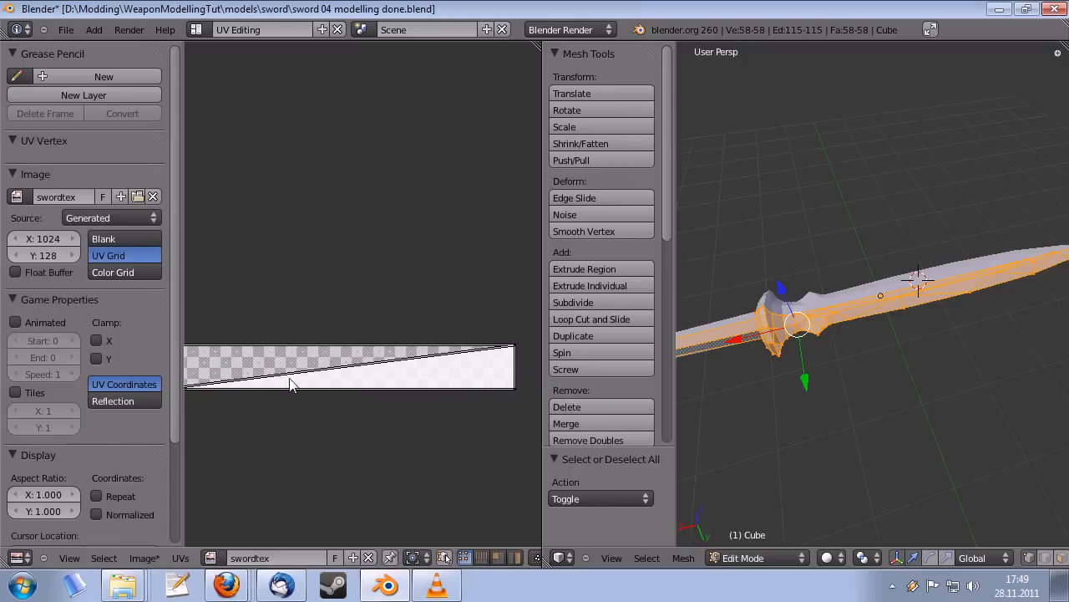
# - Set the 3D view's viewport shading to Textured
pyautogui.moveTo(284, 393); pyautogui.dragTo(310, 409, button='middle')
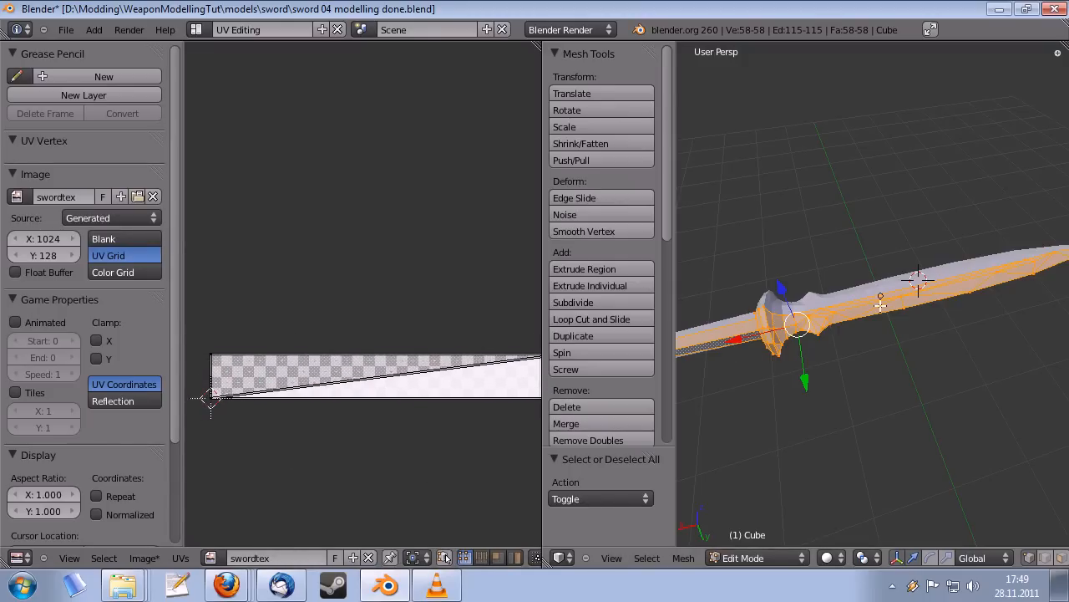
pyautogui.moveTo(932, 284); pyautogui.dragTo(838, 446, button='middle')
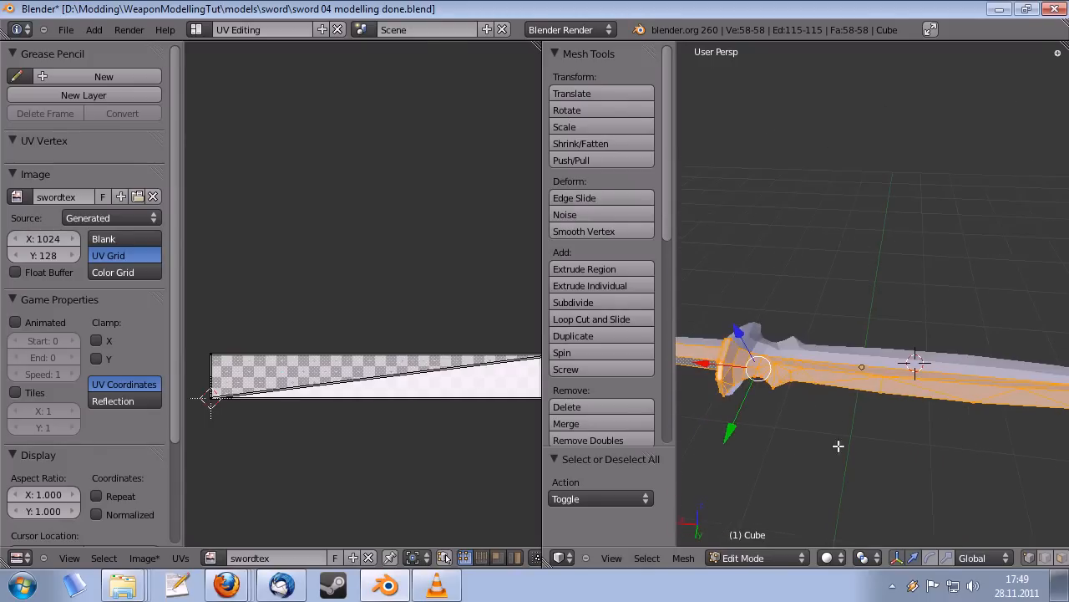
pyautogui.moveTo(797, 391); pyautogui.dragTo(853, 338, button='middle')
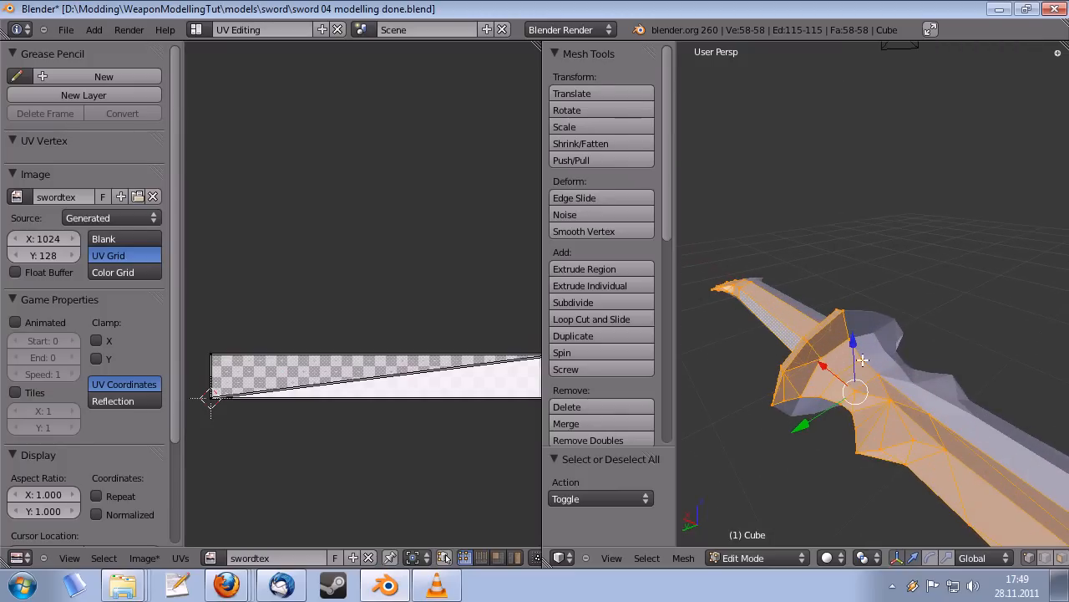
pyautogui.moveTo(819, 477); pyautogui.dragTo(878, 468, button='middle')
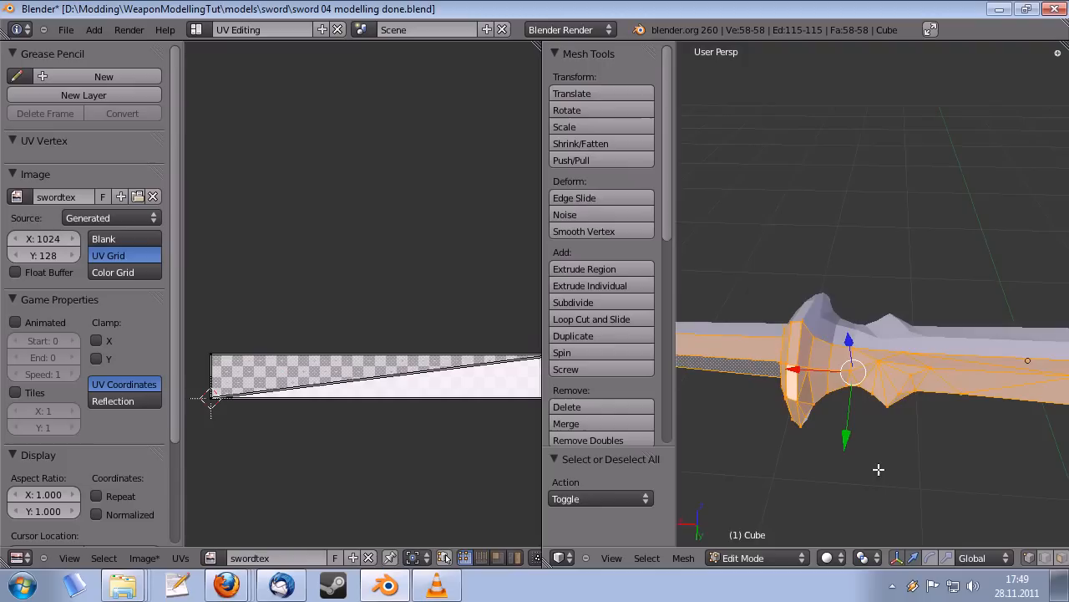
pyautogui.moveTo(817, 408); pyautogui.dragTo(867, 370, button='middle')
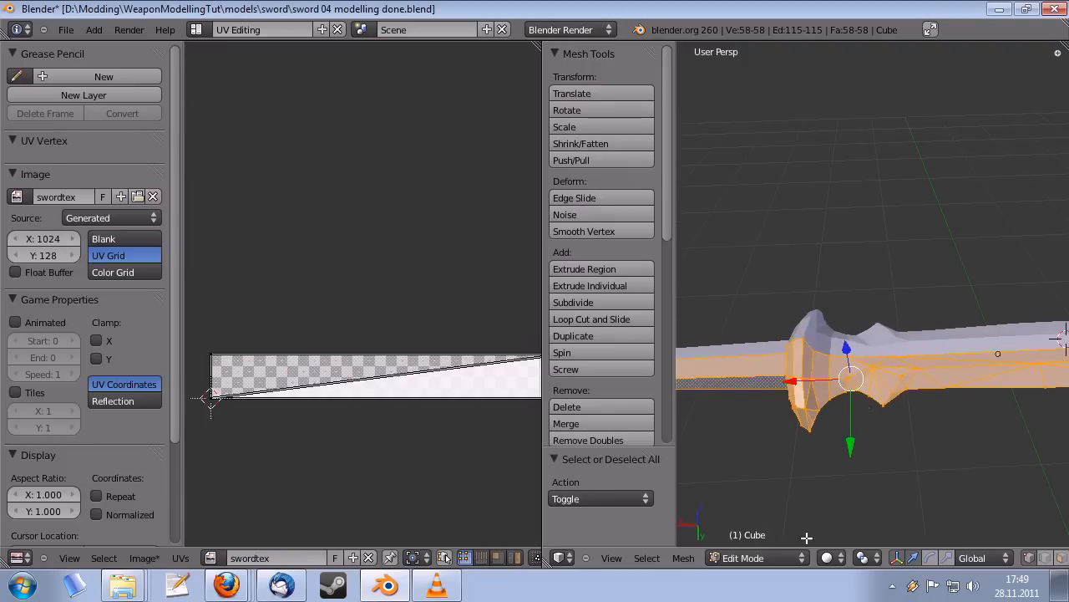
pyautogui.click(829, 557)
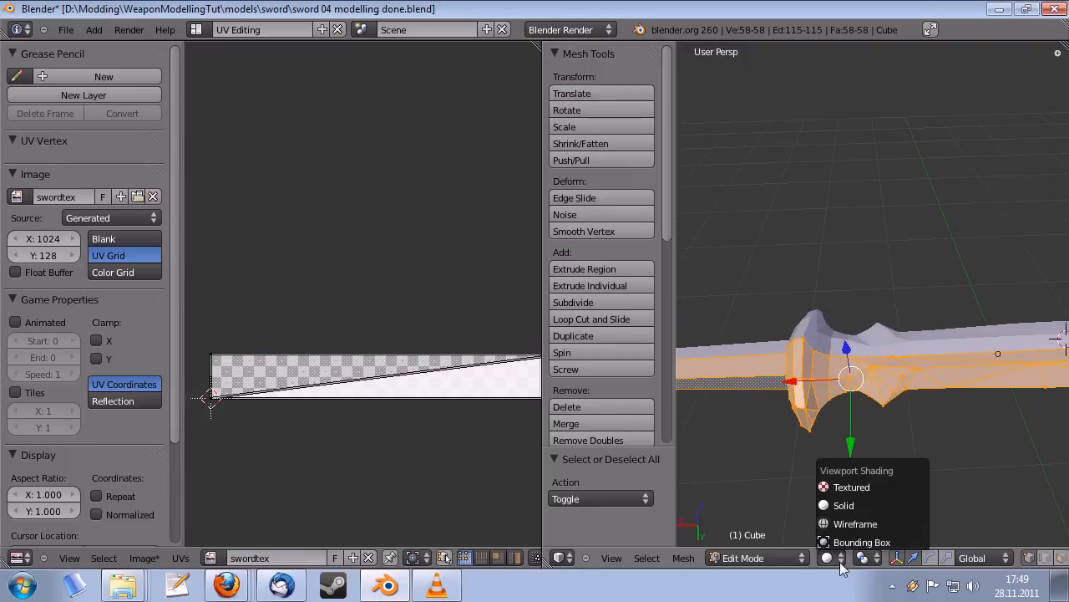
pyautogui.click(859, 487)
# - Search the commands for "normals" and run Make Normals Consistent on the selected sword mesh
pyautogui.moveTo(859, 487)
pyautogui.mouseDown(button='middle')
pyautogui.moveTo(737, 363)
pyautogui.moveTo(756, 418)
pyautogui.moveTo(774, 425)
pyautogui.moveTo(895, 421)
pyautogui.moveTo(926, 328)
pyautogui.moveTo(797, 346)
pyautogui.moveTo(699, 334)
pyautogui.moveTo(711, 268)
pyautogui.moveTo(828, 408)
pyautogui.moveTo(926, 413)
pyautogui.moveTo(911, 443)
pyautogui.moveTo(929, 302)
pyautogui.moveTo(855, 386)
pyautogui.moveTo(836, 367)
pyautogui.moveTo(886, 359)
pyautogui.moveTo(861, 376)
pyautogui.moveTo(880, 396)
pyautogui.mouseUp(button='middle')
pyautogui.press('space')
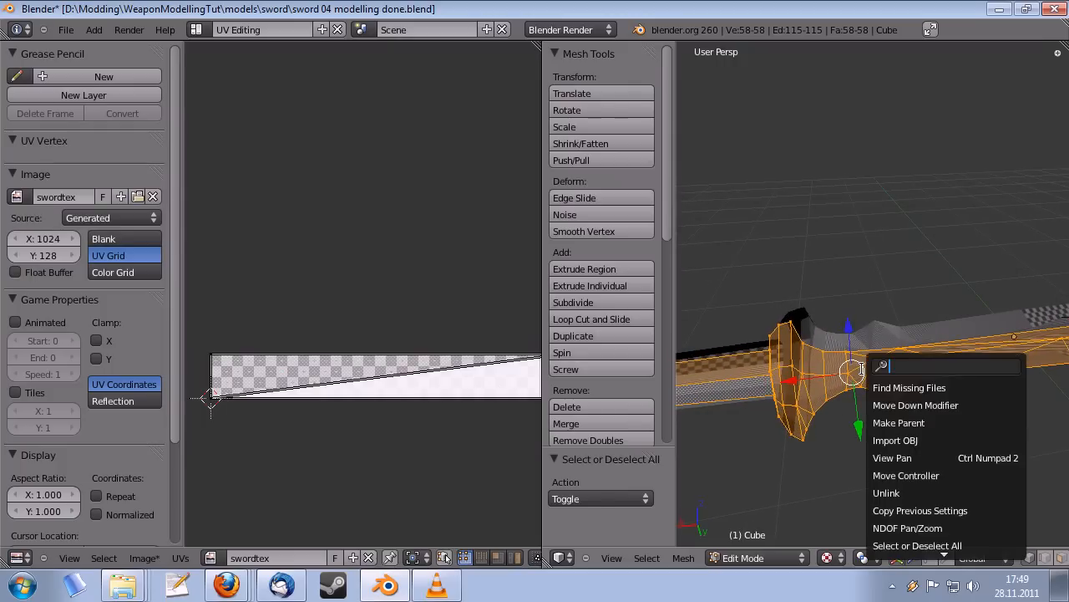
pyautogui.write('normals')
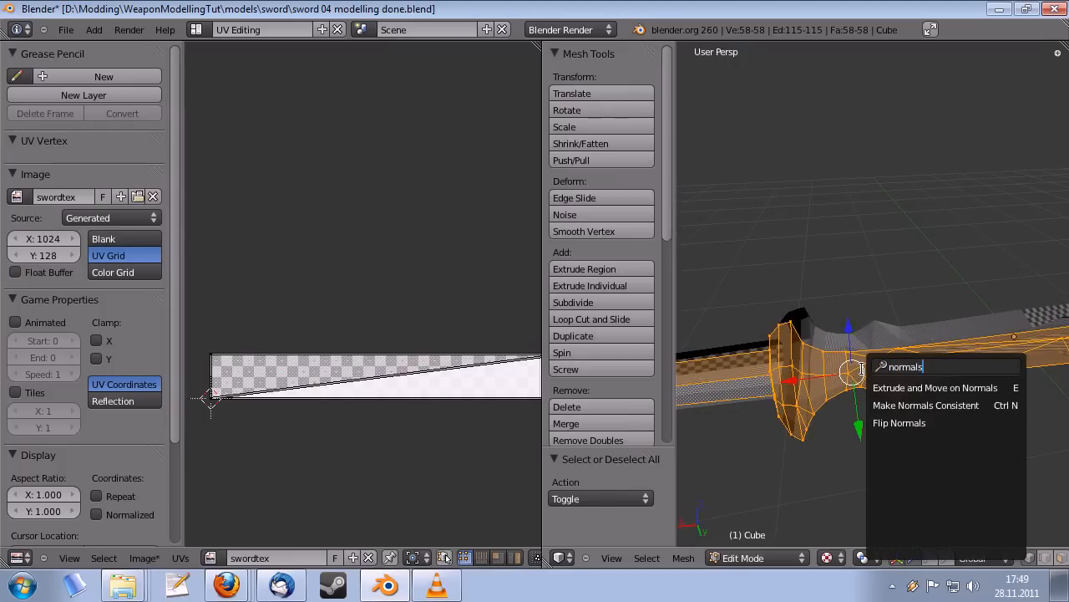
pyautogui.press('Down')
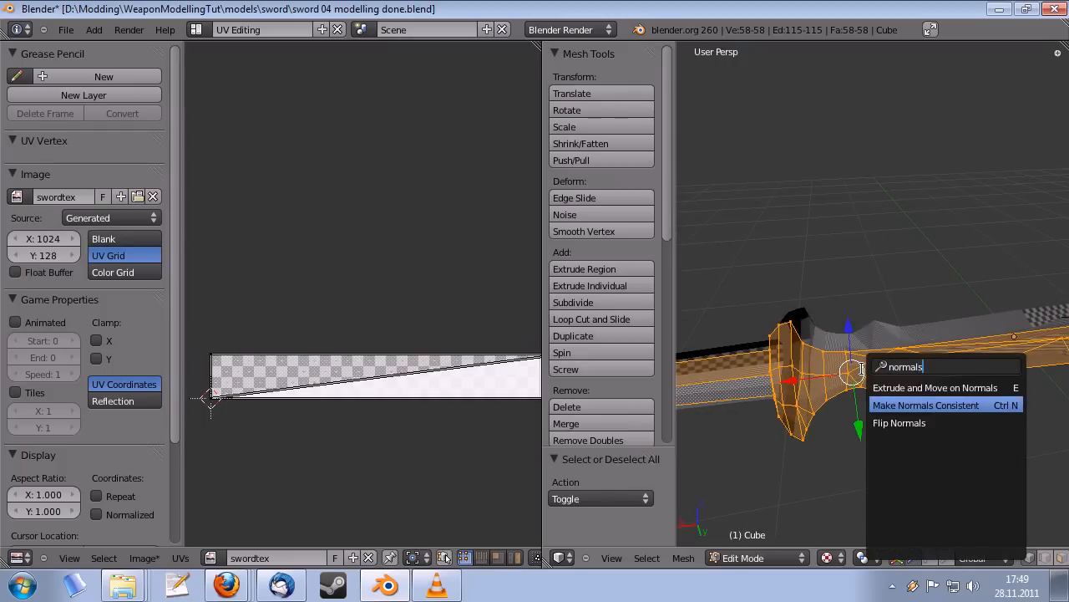
pyautogui.press('Return')
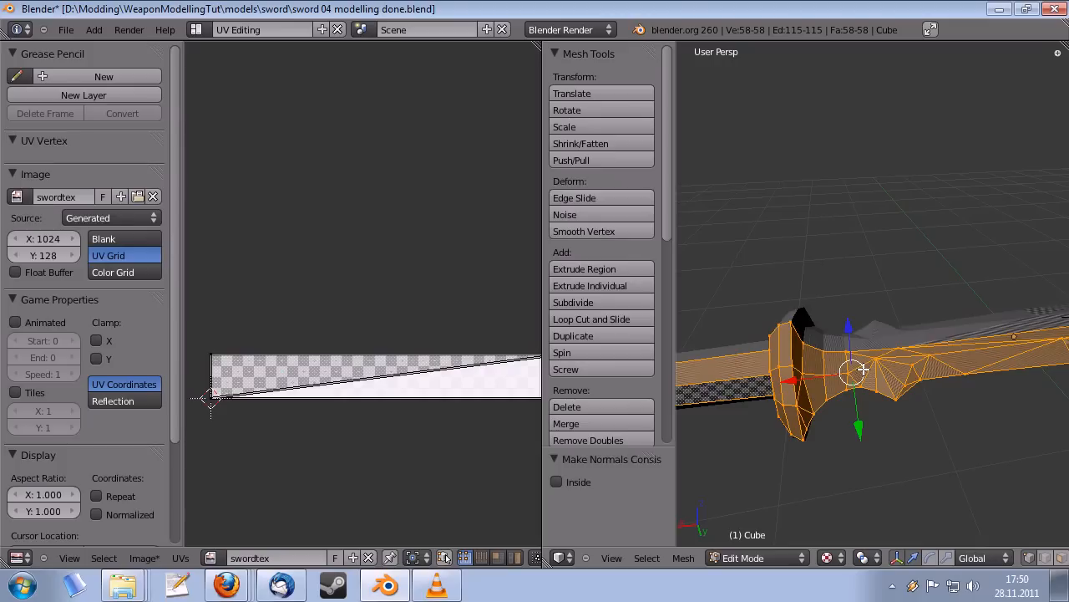
# - Leave Edit Mode and delete the lamp from the scene
pyautogui.moveTo(905, 381)
pyautogui.mouseDown(button='middle')
pyautogui.moveTo(824, 332)
pyautogui.moveTo(919, 458)
pyautogui.moveTo(925, 434)
pyautogui.moveTo(904, 475)
pyautogui.moveTo(894, 449)
pyautogui.moveTo(807, 425)
pyautogui.moveTo(907, 425)
pyautogui.moveTo(907, 394)
pyautogui.moveTo(894, 394)
pyautogui.mouseUp(button='middle')
pyautogui.scroll(1, 432, 382)
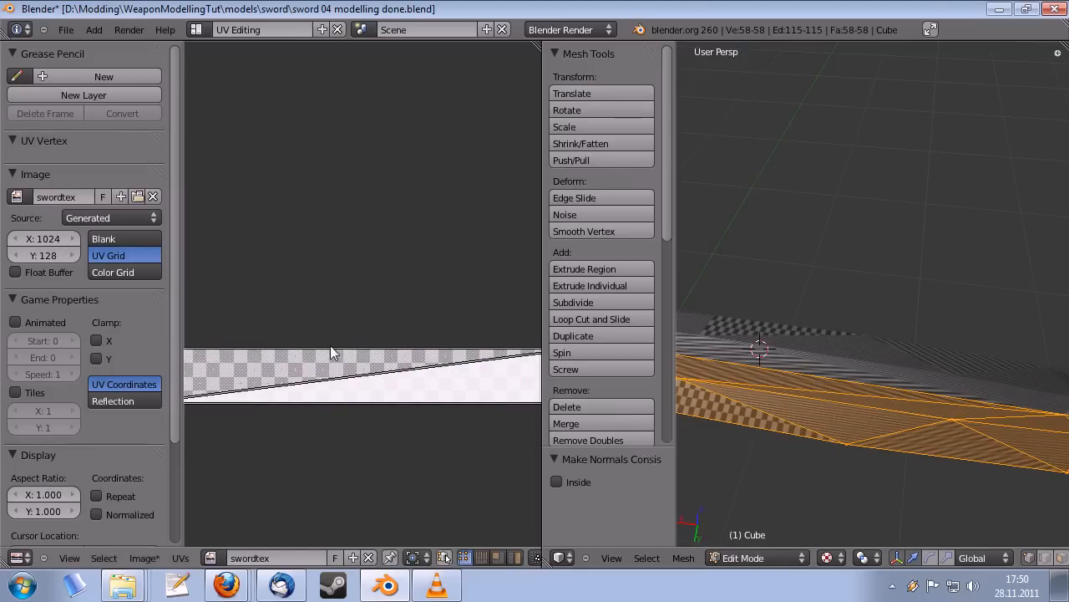
pyautogui.moveTo(954, 429); pyautogui.dragTo(970, 358, button='middle')
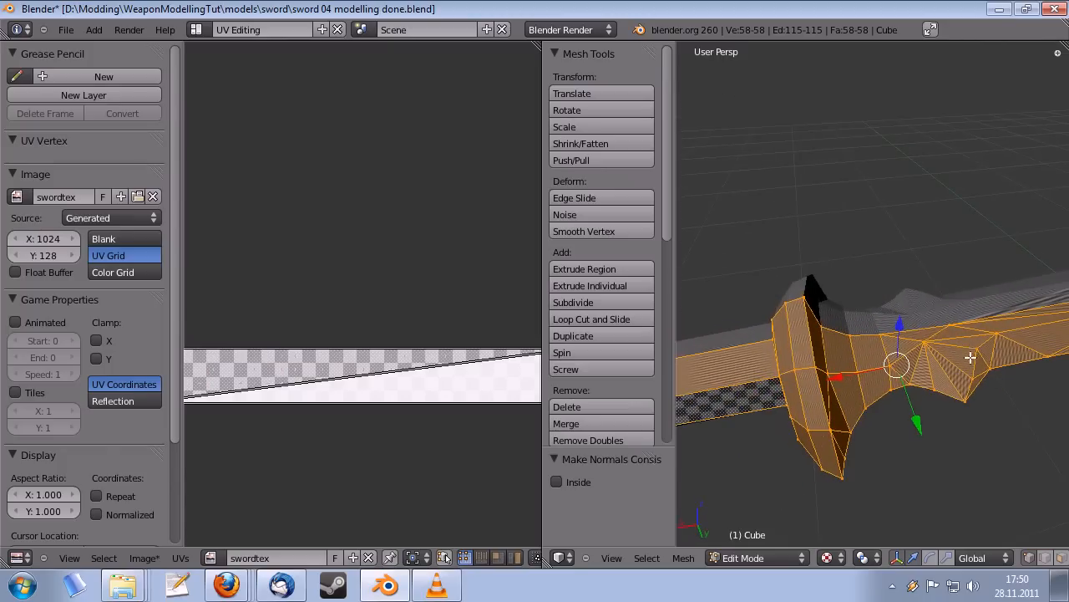
pyautogui.moveTo(897, 354); pyautogui.dragTo(846, 422, button='middle')
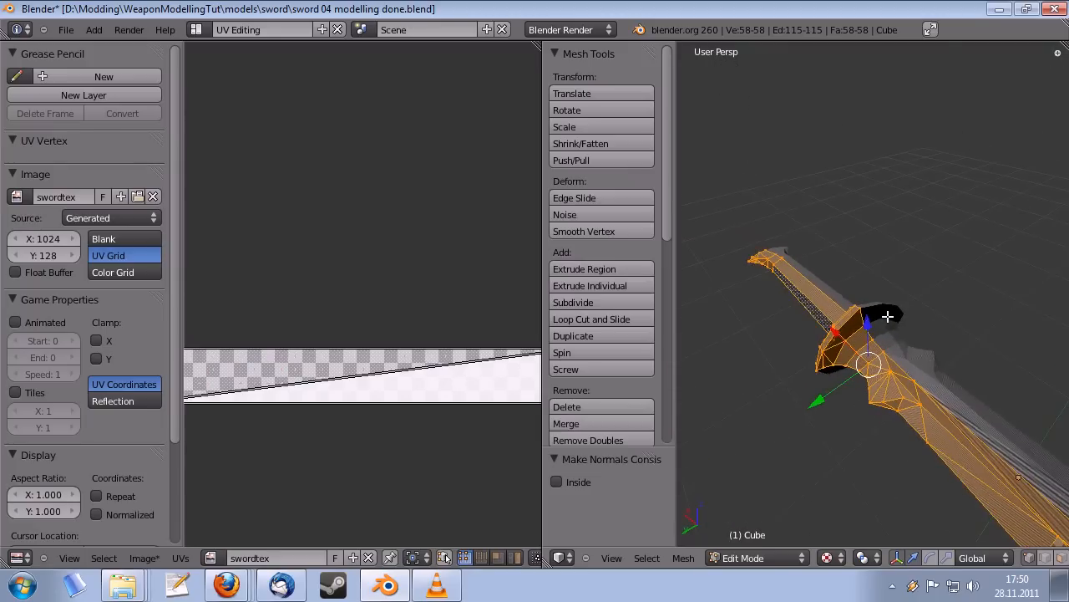
pyautogui.moveTo(888, 315); pyautogui.dragTo(785, 264, button='middle')
pyautogui.press('Tab')
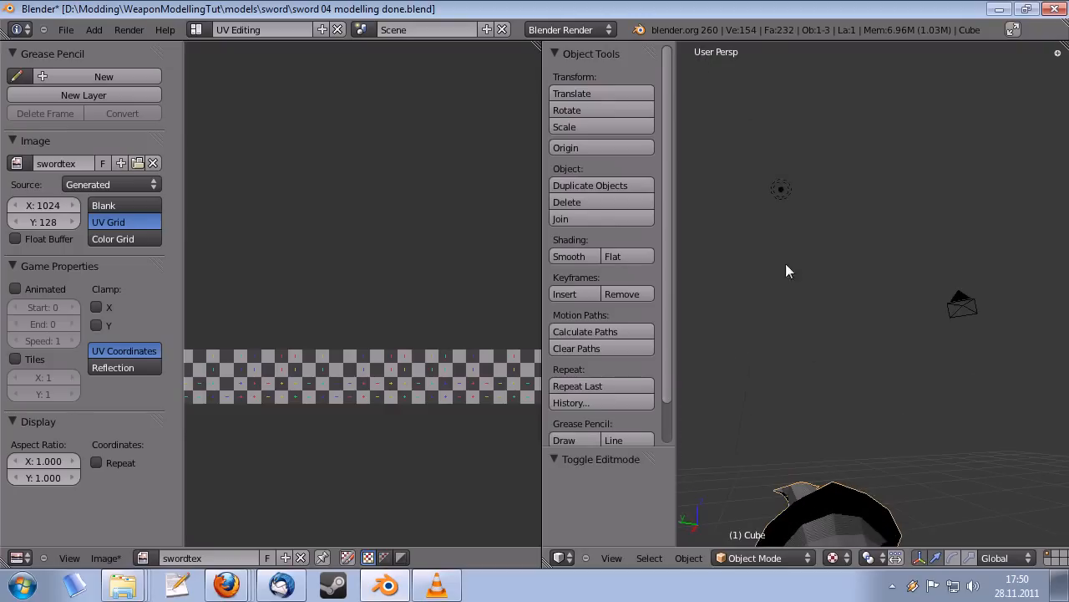
pyautogui.rightClick(779, 189)
pyautogui.moveTo(778, 189)
pyautogui.mouseDown(button='middle')
pyautogui.moveTo(795, 216)
pyautogui.moveTo(802, 339)
pyautogui.moveTo(914, 440)
pyautogui.moveTo(907, 421)
pyautogui.moveTo(872, 432)
pyautogui.moveTo(752, 338)
pyautogui.moveTo(765, 335)
pyautogui.moveTo(819, 430)
pyautogui.moveTo(888, 487)
pyautogui.moveTo(928, 359)
pyautogui.moveTo(887, 404)
pyautogui.moveTo(878, 397)
pyautogui.mouseUp(button='middle')
pyautogui.press('x')
pyautogui.click(774, 219)
# - Reselect the sword and return to Edit Mode with its UV layout in view
pyautogui.rightClick(824, 435)
pyautogui.press('Tab')
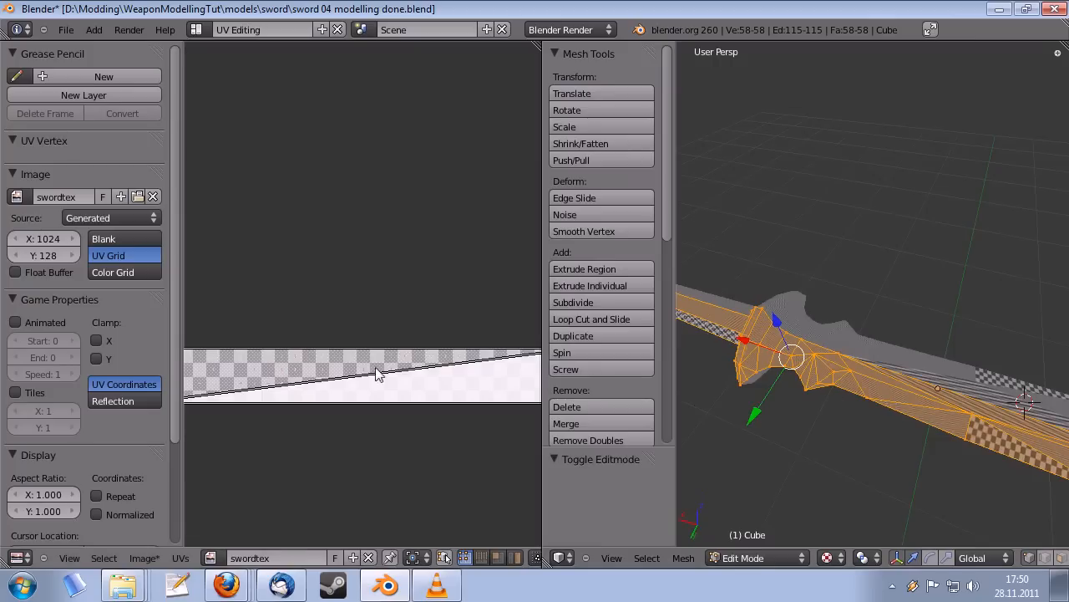
pyautogui.scroll(-3, 376, 370)
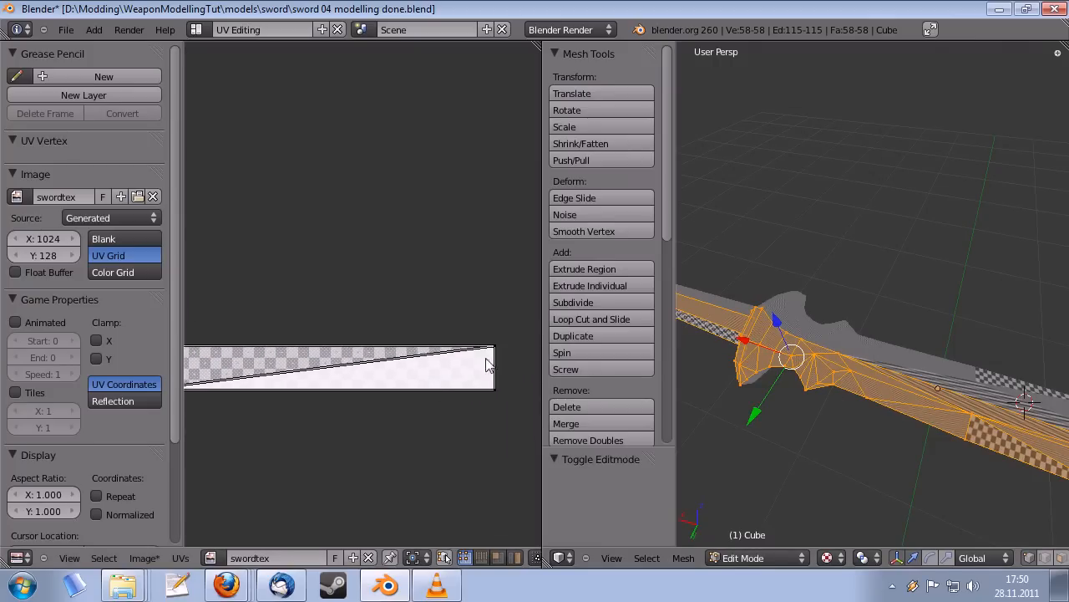
# - Examine the full length of the default UV layout against the stretched checker texture on the sword
pyautogui.press('g')
pyautogui.moveTo(489, 398); pyautogui.dragTo(484, 398, button='middle')
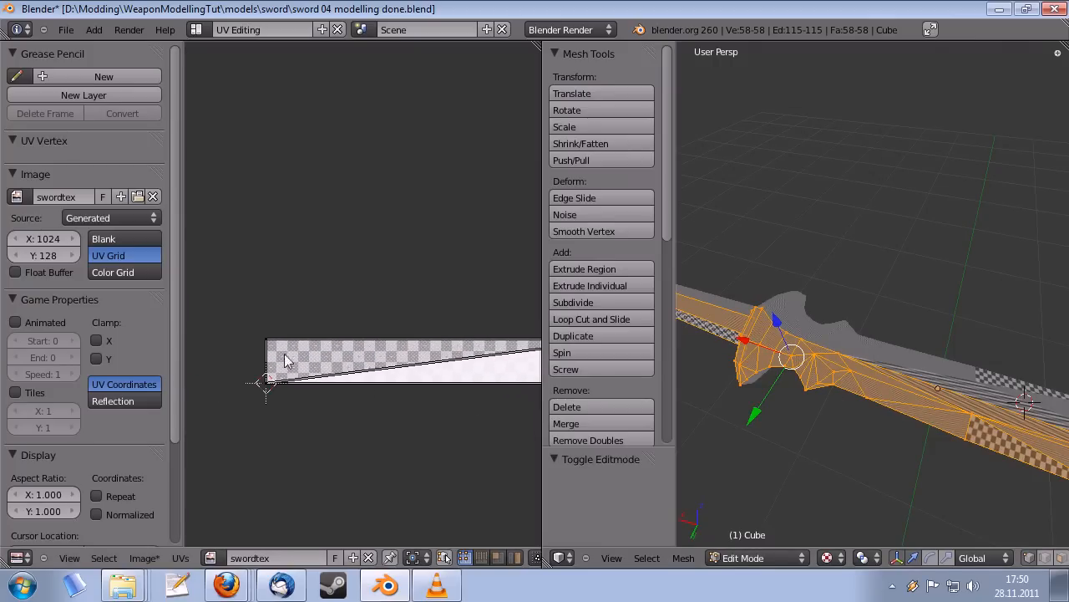
pyautogui.moveTo(777, 368); pyautogui.dragTo(827, 393, button='middle')
pyautogui.moveTo(293, 325); pyautogui.dragTo(231, 324, button='middle')
pyautogui.moveTo(293, 366); pyautogui.dragTo(264, 370, button='middle')
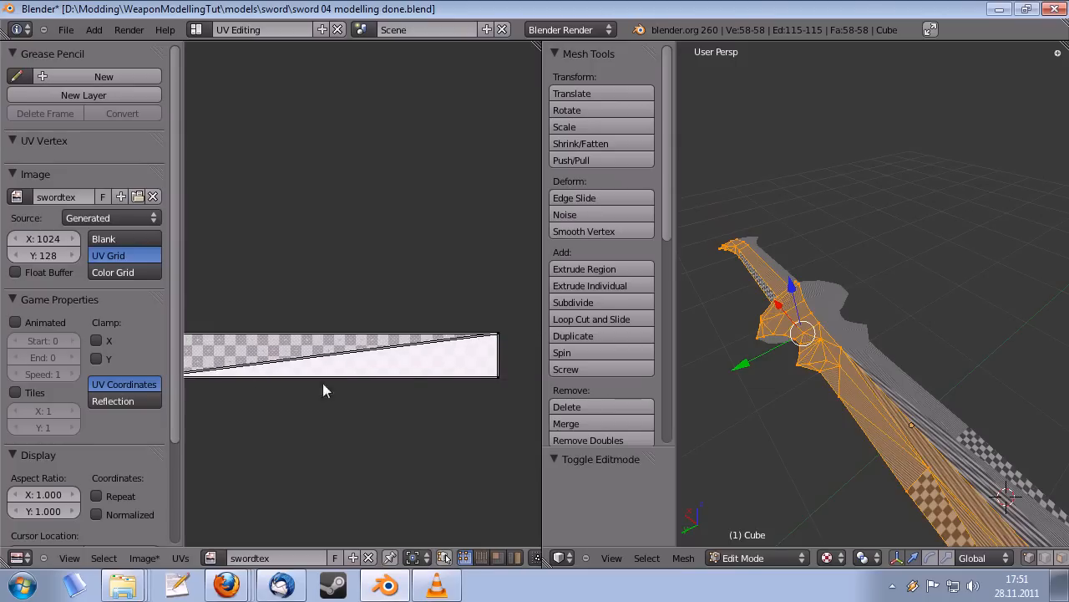
pyautogui.moveTo(454, 333); pyautogui.dragTo(505, 339, button='middle')
pyautogui.moveTo(476, 400); pyautogui.dragTo(444, 403, button='middle')
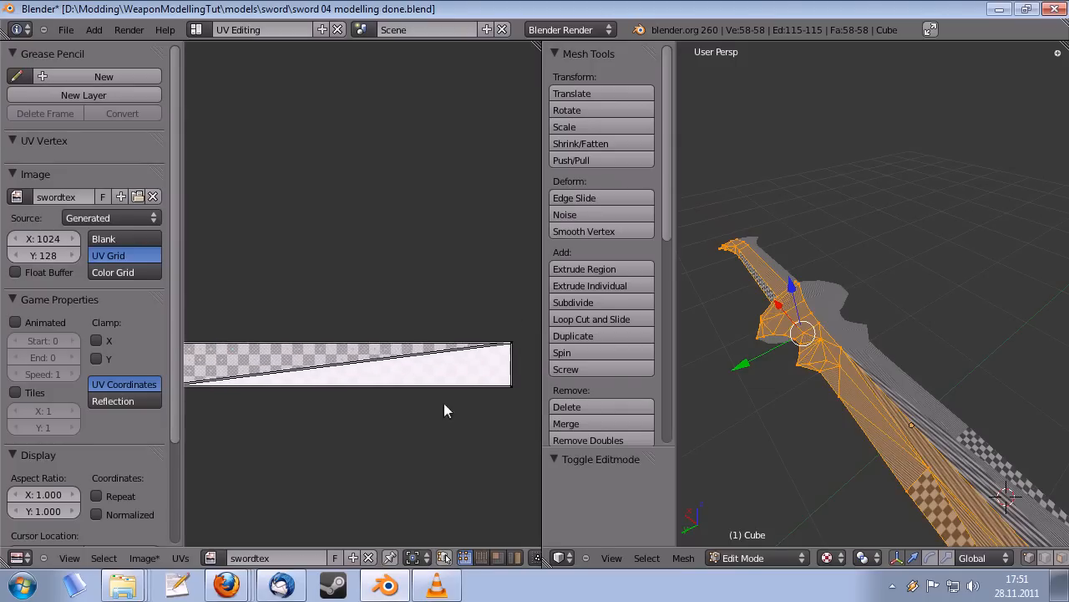
pyautogui.moveTo(355, 358); pyautogui.dragTo(460, 362, button='middle')
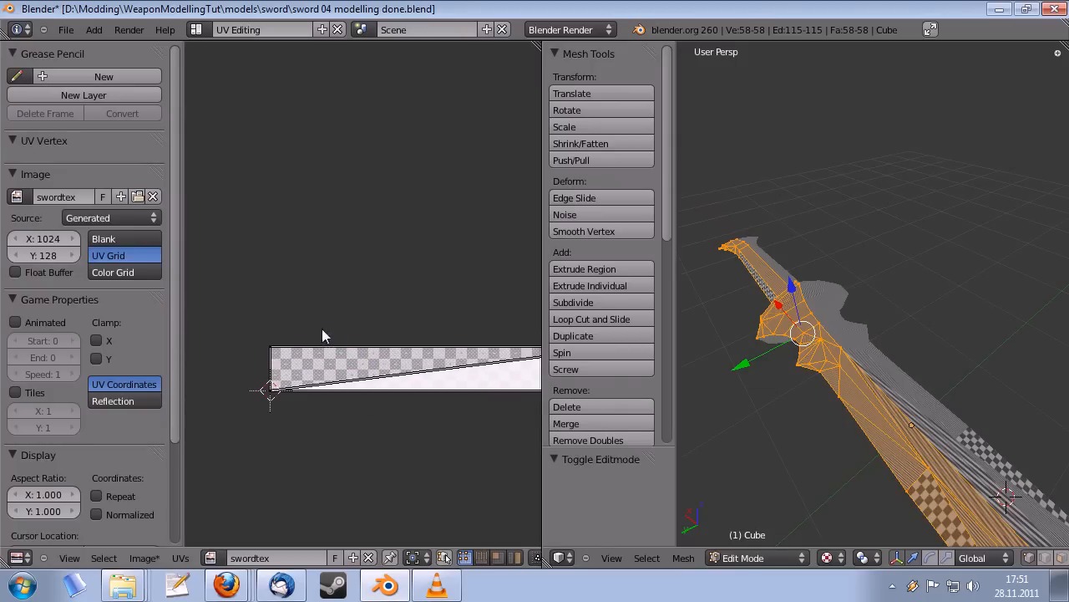
pyautogui.moveTo(376, 355); pyautogui.dragTo(276, 384, button='middle')
pyautogui.moveTo(815, 377); pyautogui.dragTo(833, 394, button='middle')
pyautogui.moveTo(898, 372); pyautogui.dragTo(886, 385, button='middle')
pyautogui.moveTo(351, 342); pyautogui.dragTo(398, 336, button='middle')
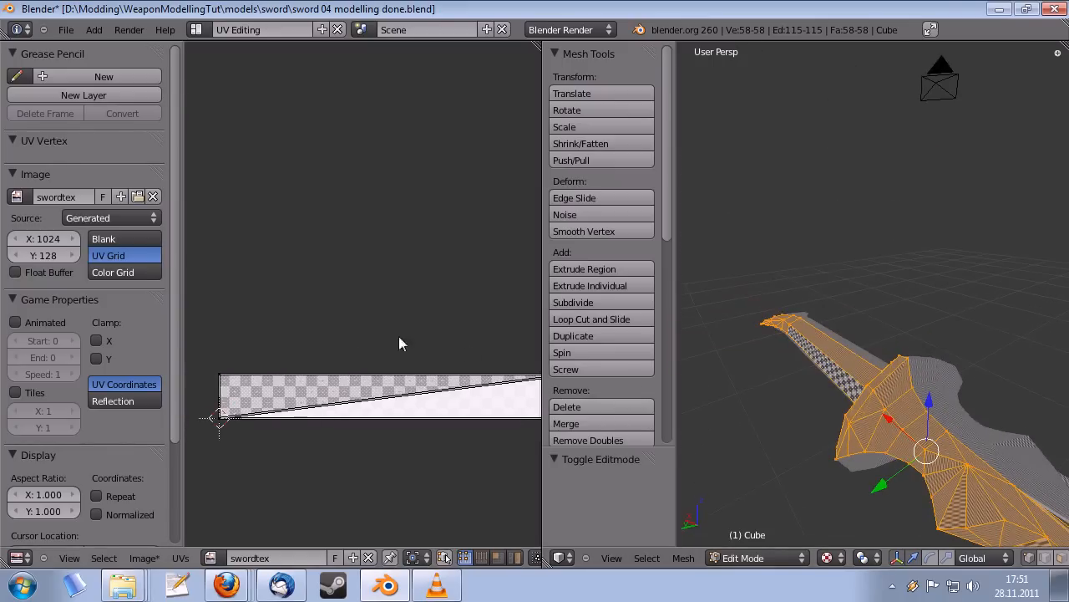
pyautogui.moveTo(422, 411); pyautogui.dragTo(367, 409, button='middle')
pyautogui.moveTo(869, 414); pyautogui.dragTo(927, 436, button='middle')
pyautogui.moveTo(213, 379); pyautogui.dragTo(290, 357, button='middle')
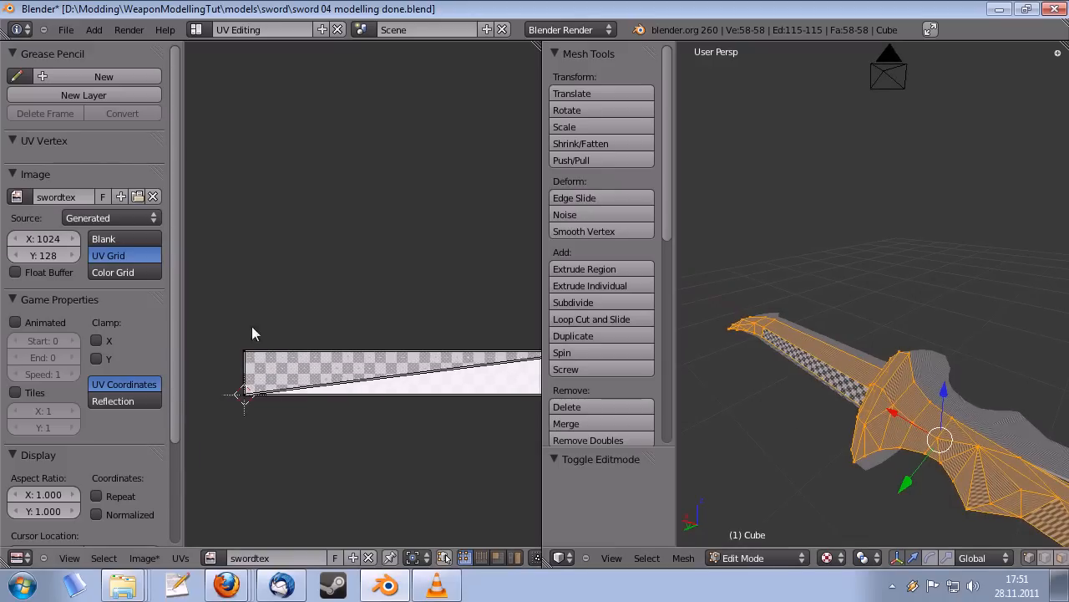
pyautogui.moveTo(373, 386); pyautogui.dragTo(288, 391, button='middle')
pyautogui.moveTo(321, 342); pyautogui.dragTo(426, 341, button='middle')
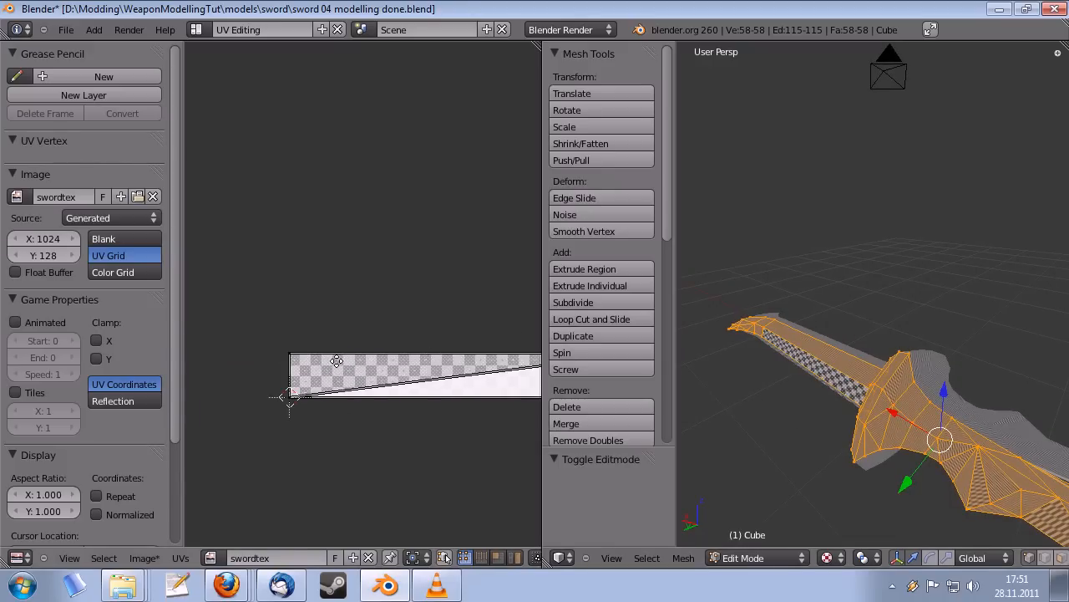
pyautogui.moveTo(336, 361); pyautogui.dragTo(322, 361, button='middle')
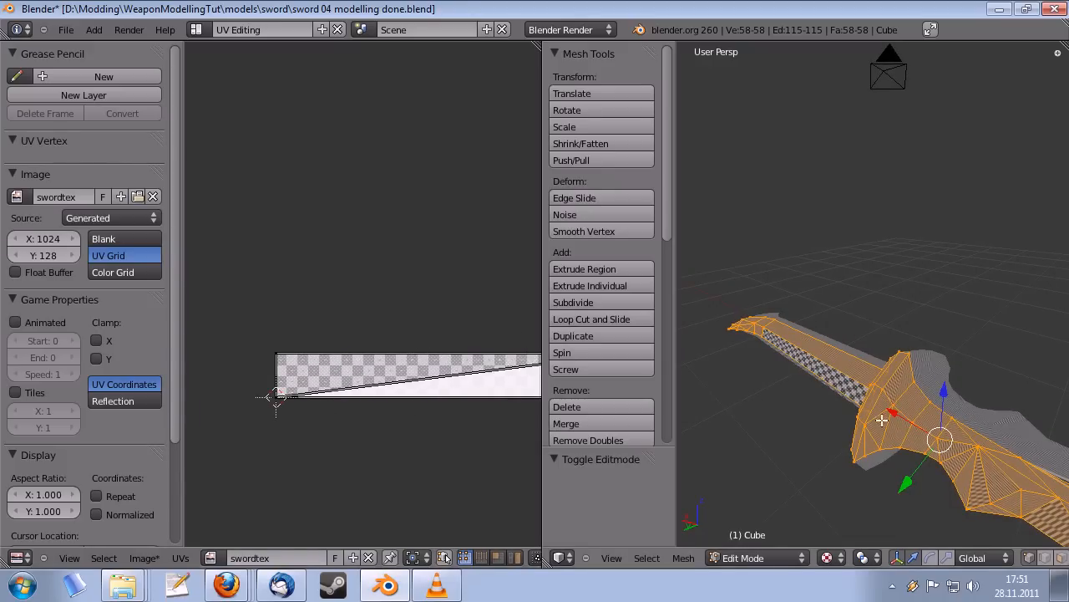
pyautogui.moveTo(940, 392); pyautogui.dragTo(961, 401, button='middle')
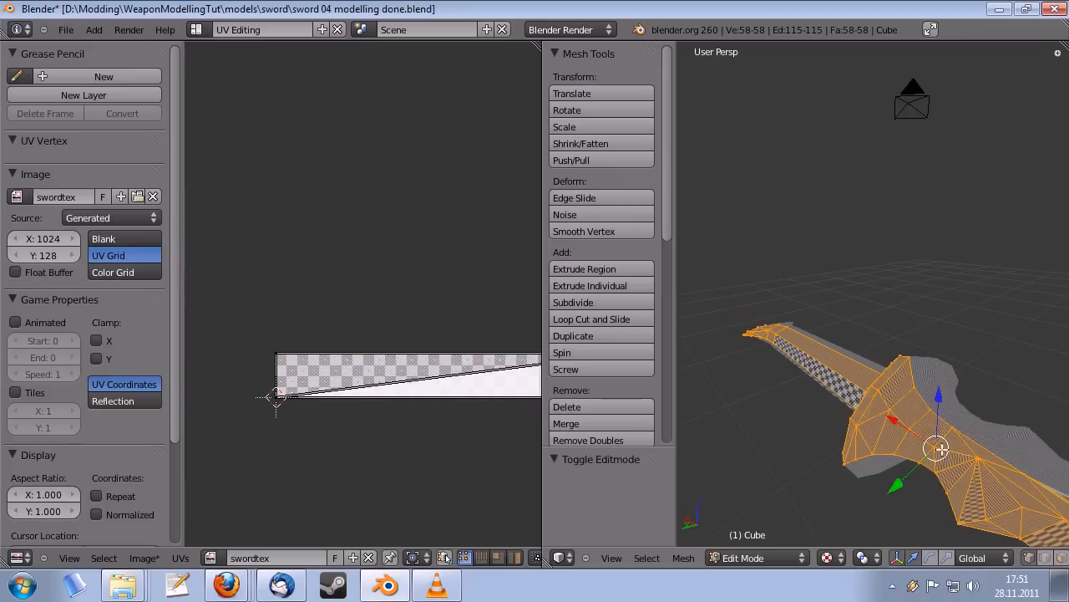
pyautogui.moveTo(309, 332); pyautogui.dragTo(292, 335, button='middle')
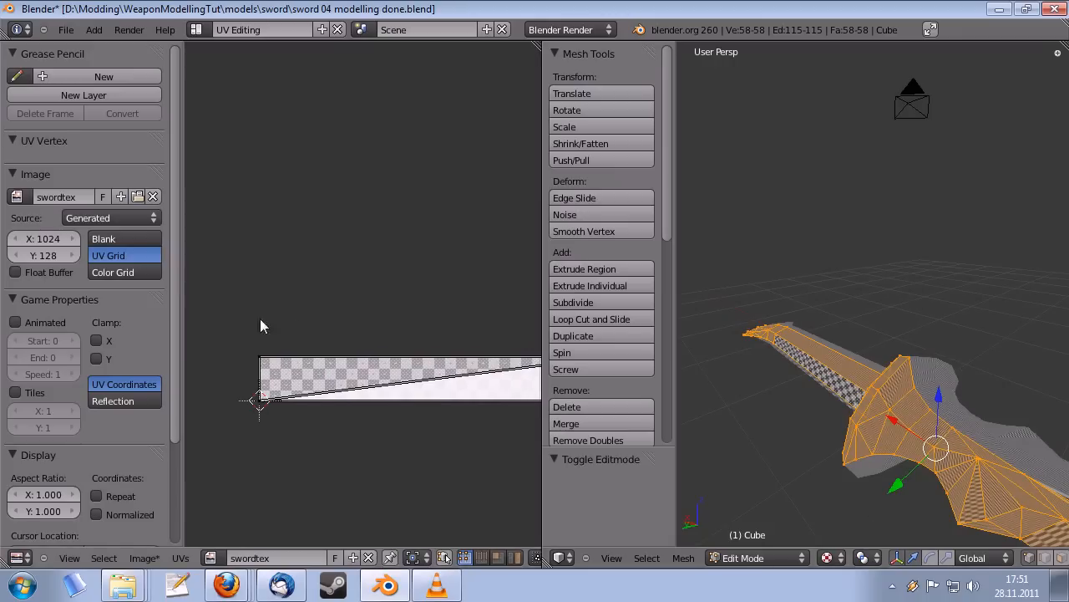
# - Unwrap the whole selected sword mesh with the Unwrap method from the UV mapping options
pyautogui.moveTo(931, 431); pyautogui.dragTo(862, 410, button='middle')
pyautogui.moveTo(906, 453); pyautogui.dragTo(874, 404, button='middle')
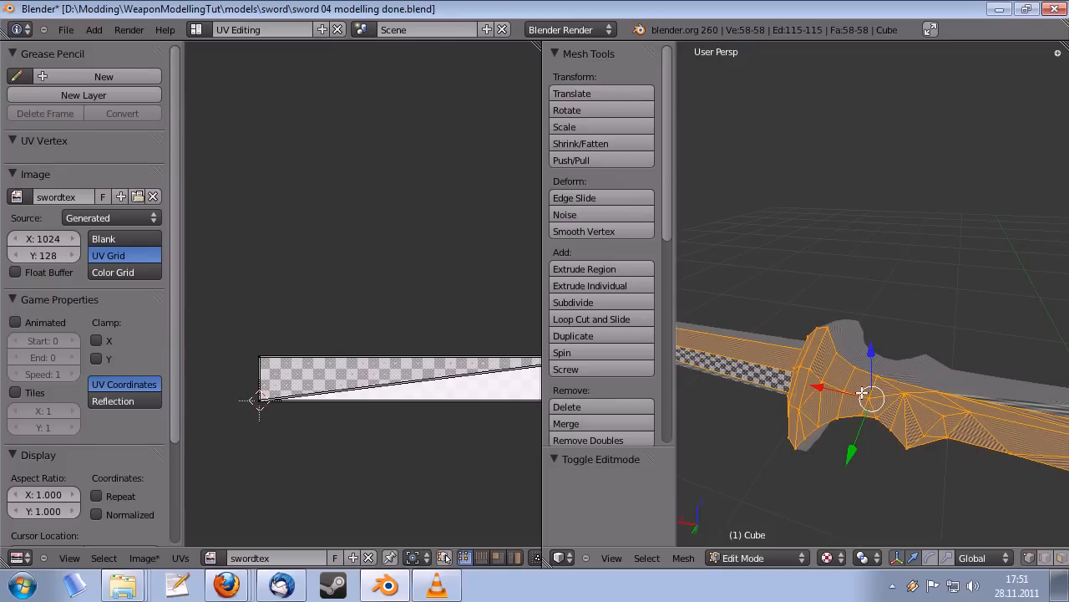
pyautogui.press('u')
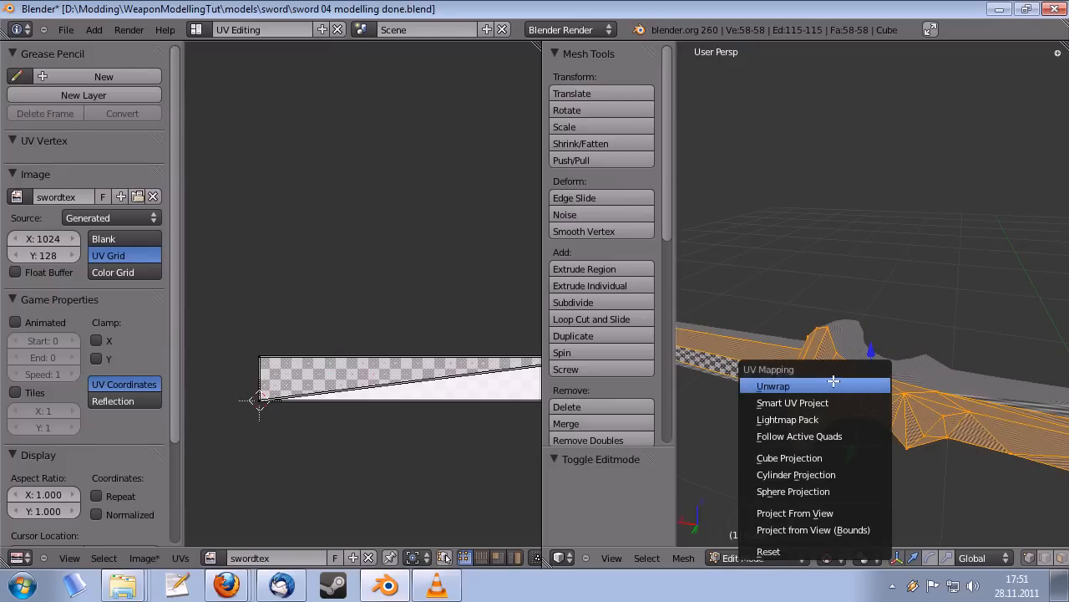
pyautogui.click(827, 383)
pyautogui.scroll(4, 303, 323)
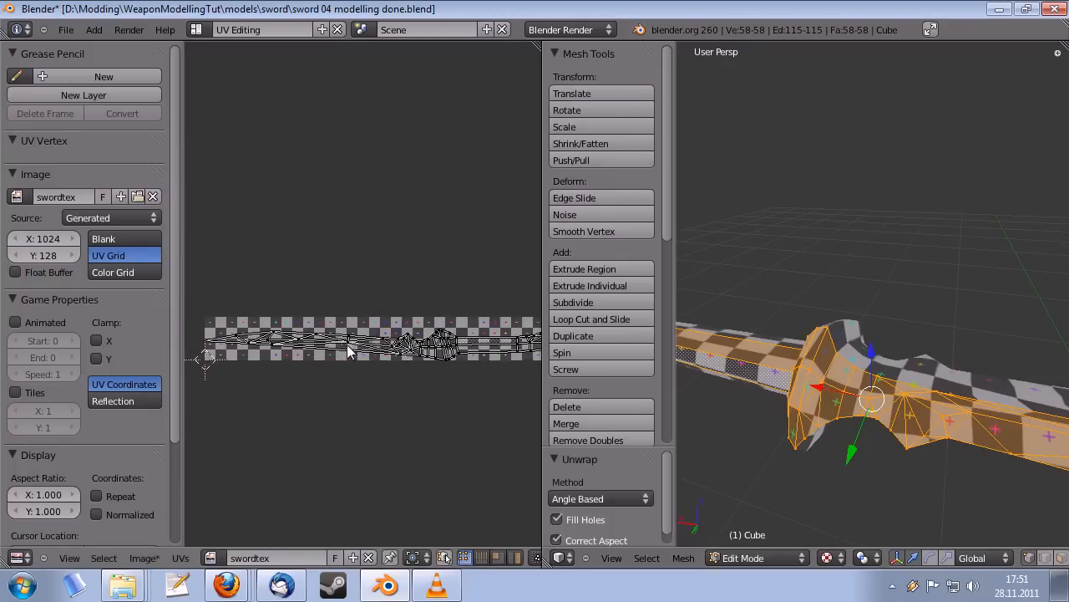
pyautogui.moveTo(302, 322); pyautogui.dragTo(421, 339, button='middle')
pyautogui.scroll(-1, 440, 325)
pyautogui.moveTo(735, 480)
pyautogui.mouseDown(button='middle')
pyautogui.moveTo(961, 443)
pyautogui.moveTo(911, 341)
pyautogui.moveTo(730, 488)
pyautogui.mouseUp(button='middle')
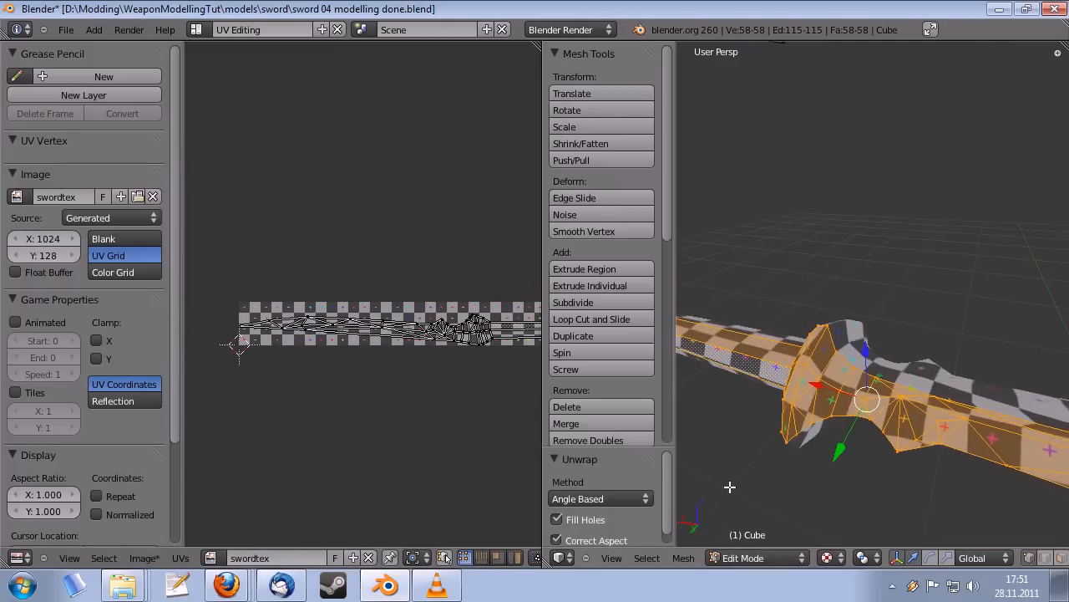
# - Set the unwrap method to Conformal
pyautogui.moveTo(606, 520); pyautogui.dragTo(604, 482, button='middle')
pyautogui.moveTo(625, 492); pyautogui.dragTo(605, 487, button='middle')
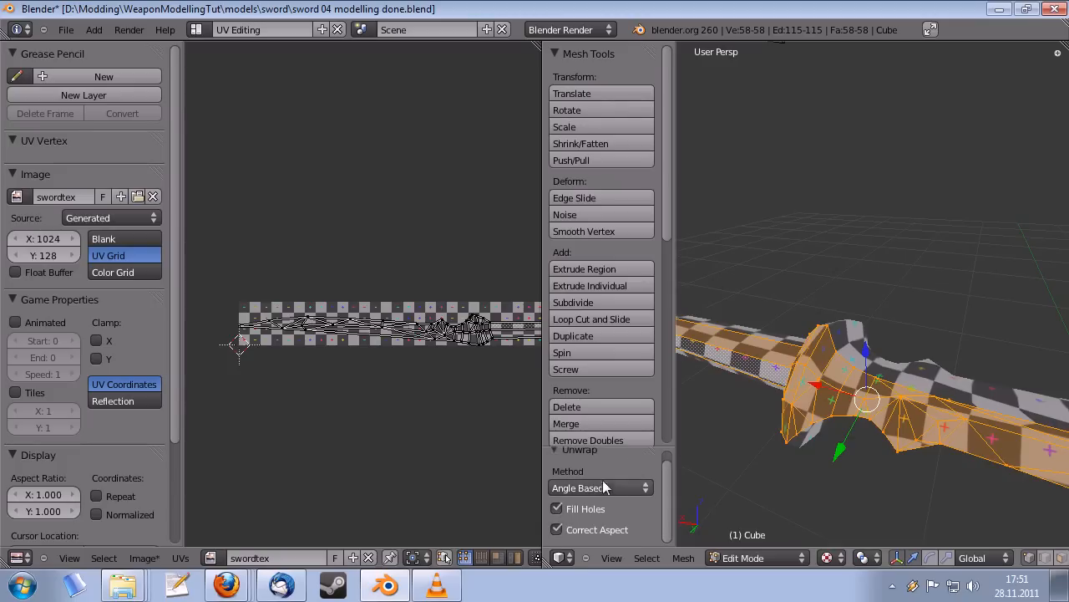
pyautogui.click(629, 492)
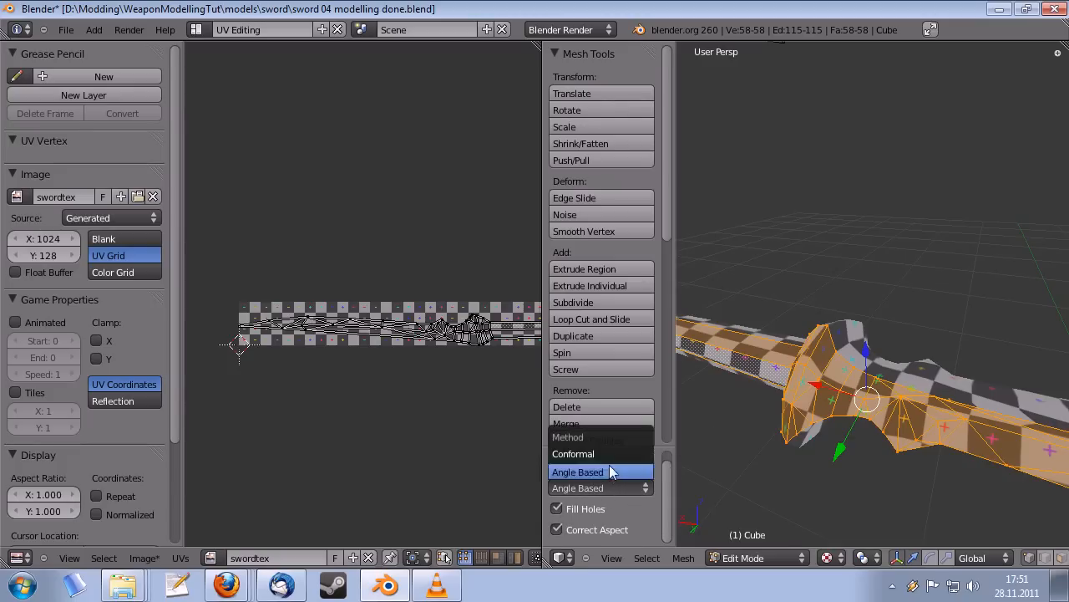
pyautogui.click(608, 457)
# - Inspect the checker texture for distortion around the sword's guard and compare it with the UV layout
pyautogui.moveTo(772, 456); pyautogui.dragTo(922, 443, button='middle')
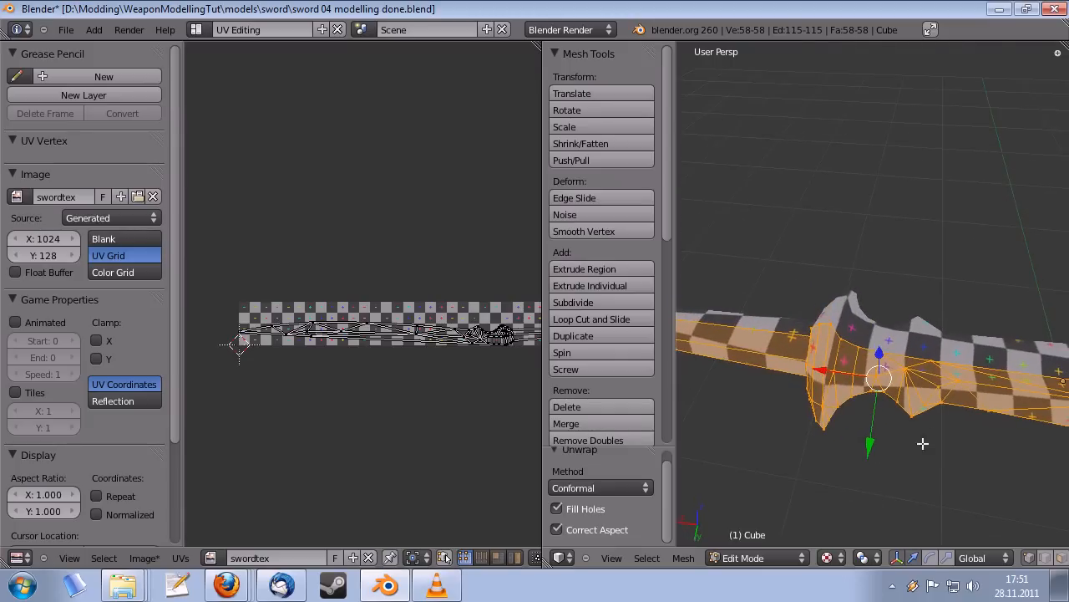
pyautogui.moveTo(973, 420); pyautogui.dragTo(853, 431, button='middle')
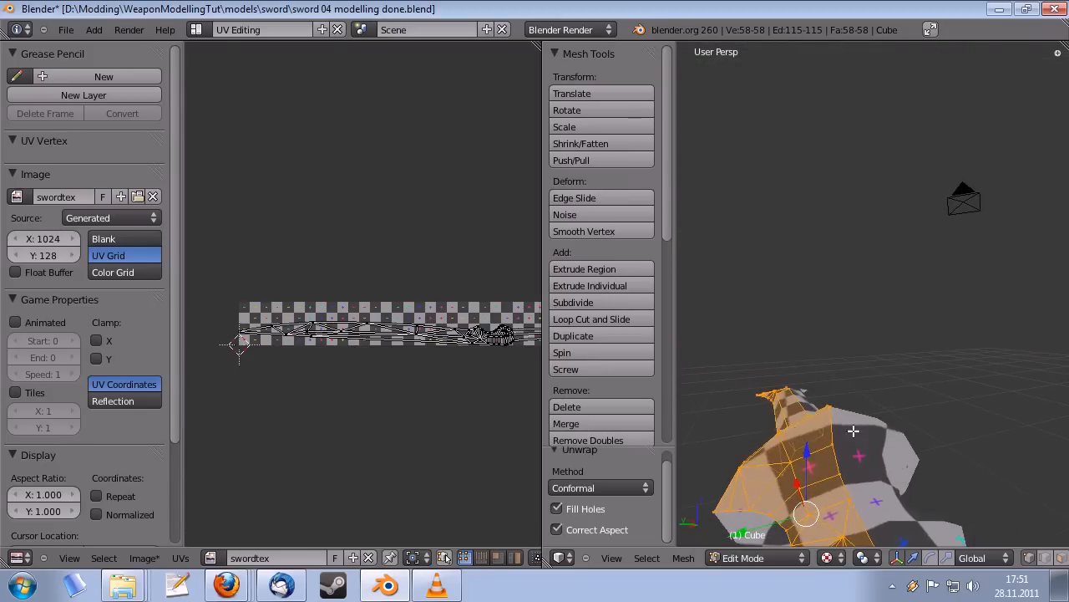
pyautogui.moveTo(804, 532); pyautogui.dragTo(859, 363, button='middle')
pyautogui.moveTo(365, 353); pyautogui.dragTo(330, 353, button='middle')
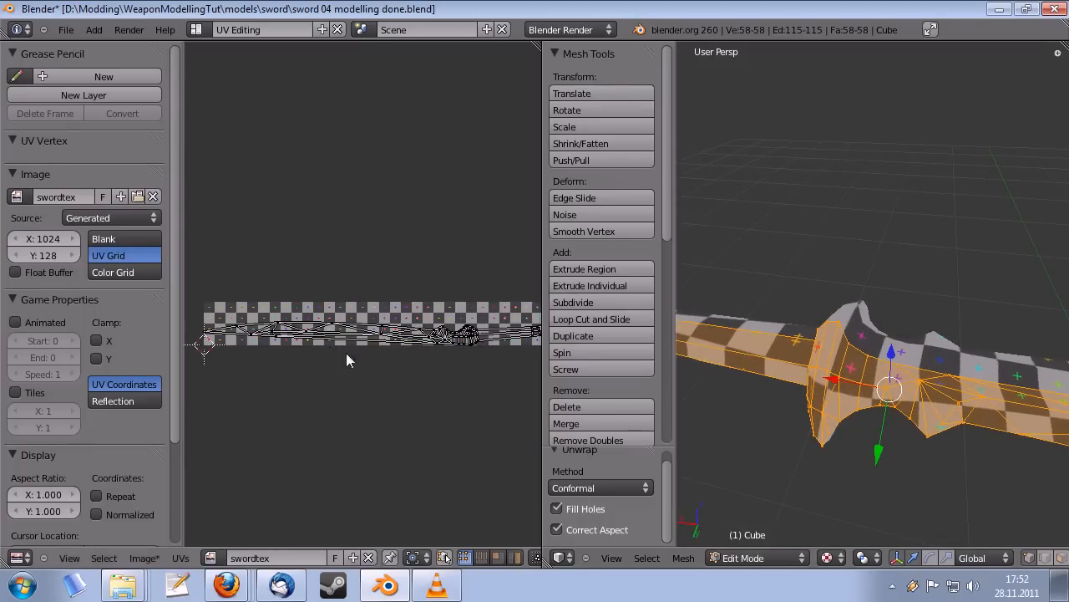
pyautogui.moveTo(409, 362); pyautogui.dragTo(427, 383, button='middle')
pyautogui.moveTo(815, 392); pyautogui.dragTo(788, 382, button='middle')
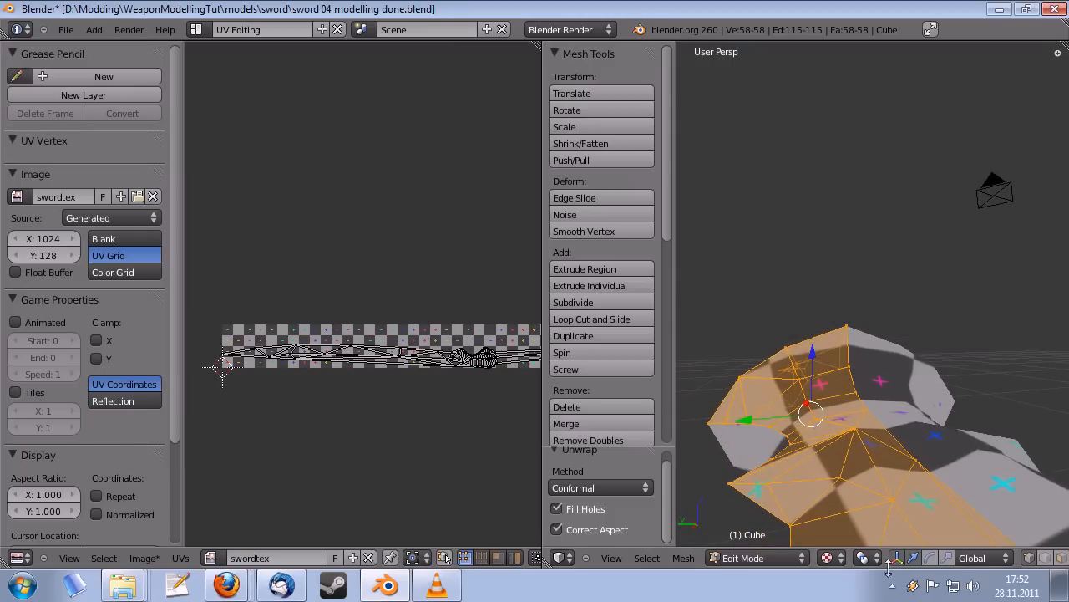
pyautogui.scroll(-5, 783, 558)
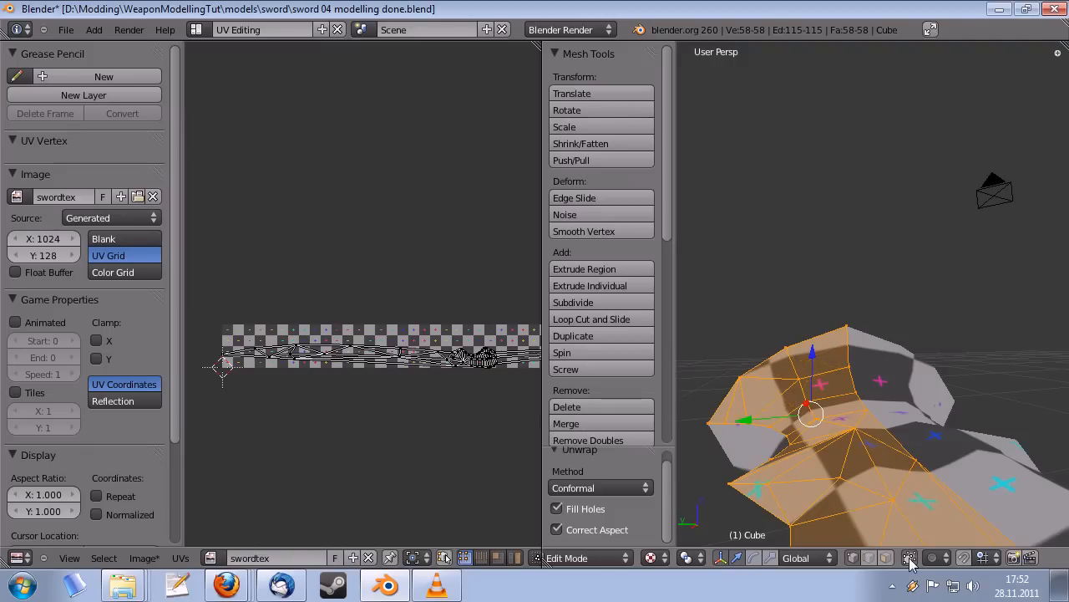
pyautogui.moveTo(865, 468); pyautogui.dragTo(781, 461, button='middle')
pyautogui.moveTo(879, 449); pyautogui.dragTo(817, 357, button='middle')
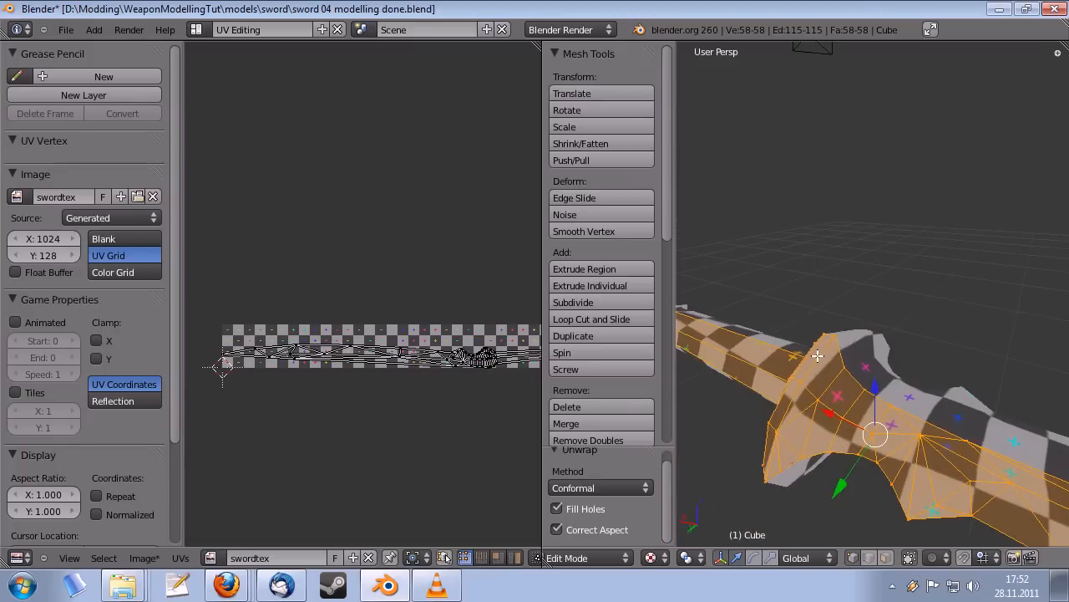
# - Switch the mesh selection mode to Edge
pyautogui.hotkey('ctrl', 'Tab')
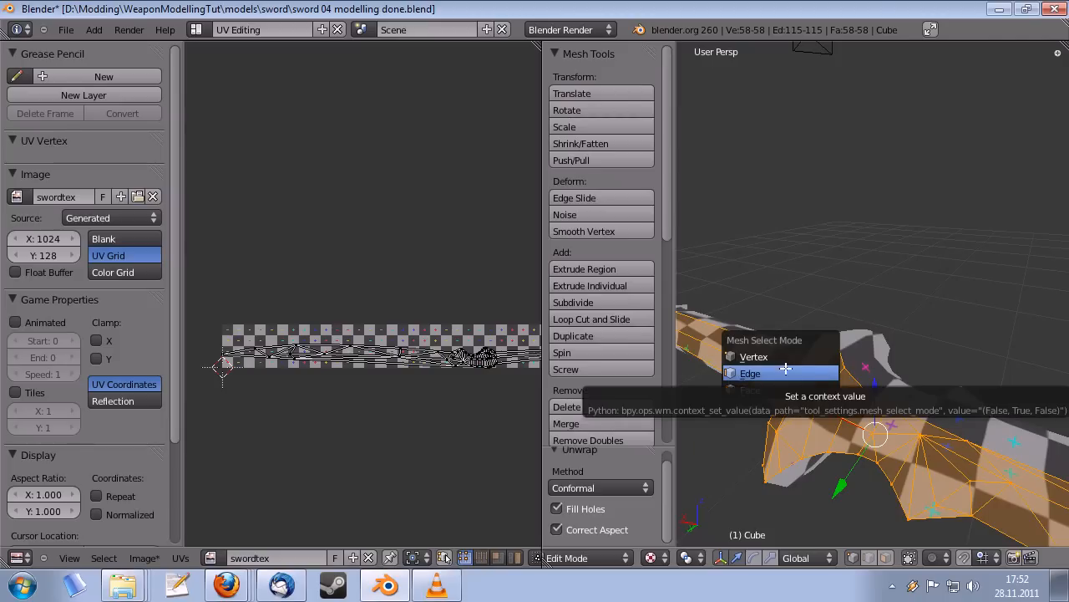
pyautogui.click(787, 372)
pyautogui.moveTo(811, 417); pyautogui.dragTo(803, 448, button='middle')
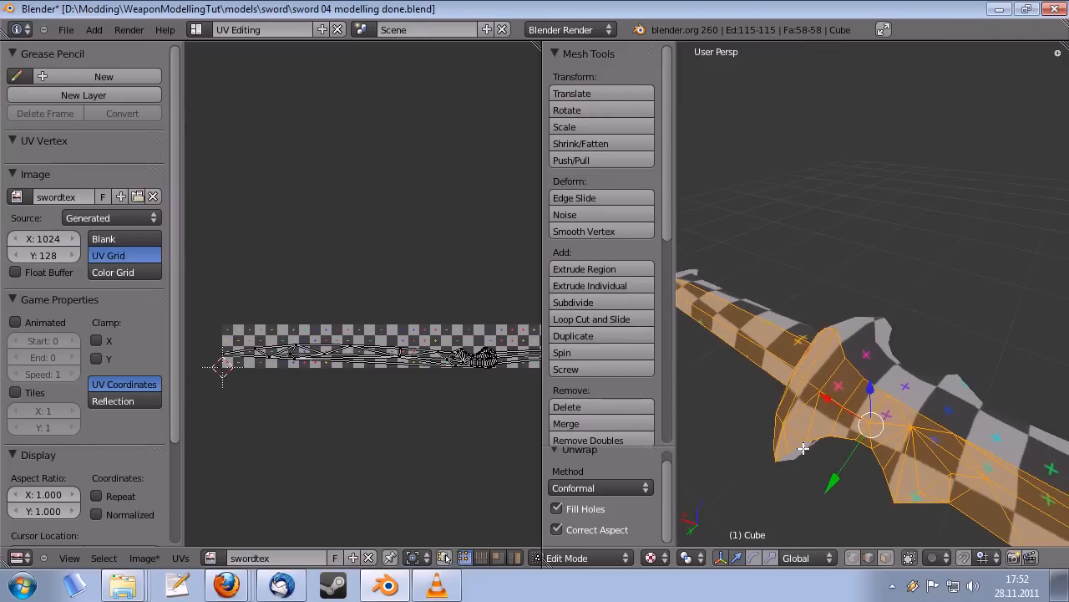
# - Select the outer rim edges on one face of the sword's guard and mark them as a seam
pyautogui.rightClick(818, 359)
pyautogui.keyDown('shift'); pyautogui.rightClick(779, 441); pyautogui.keyUp('shift')
pyautogui.moveTo(779, 441); pyautogui.dragTo(890, 410, button='middle')
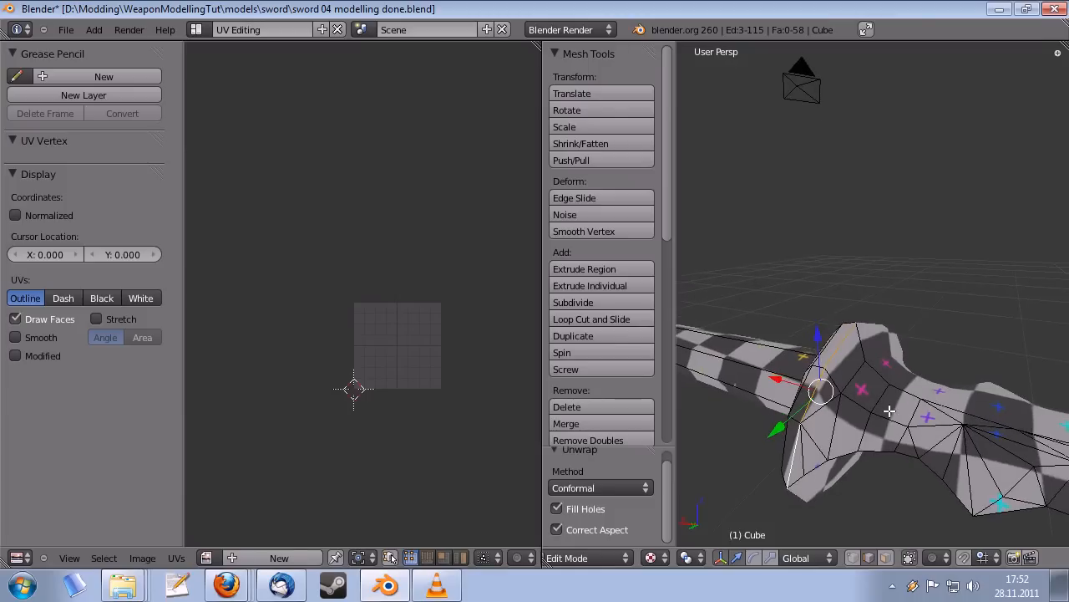
pyautogui.hotkey('ctrl', 'e')
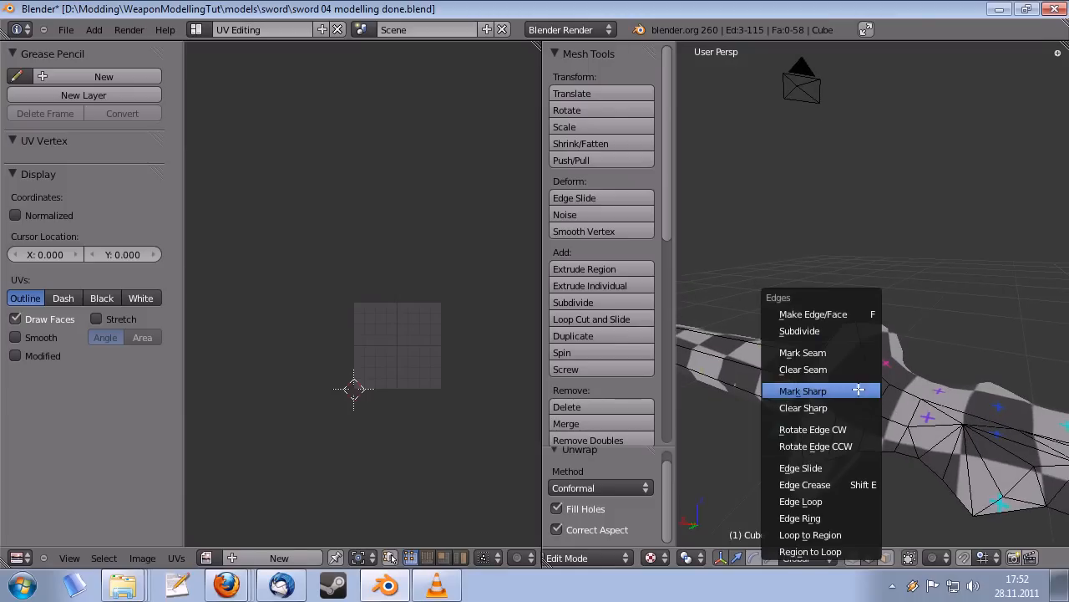
pyautogui.click(833, 352)
pyautogui.moveTo(833, 352); pyautogui.dragTo(964, 386, button='middle')
# - Clear the selection, pick the edges where the grip meets the guard, and mark them as a seam
pyautogui.press('a')
pyautogui.keyDown('shift'); pyautogui.rightClick(948, 445); pyautogui.keyUp('shift')
pyautogui.moveTo(948, 451); pyautogui.dragTo(938, 443, button='middle')
pyautogui.hotkey('ctrl', 'e')
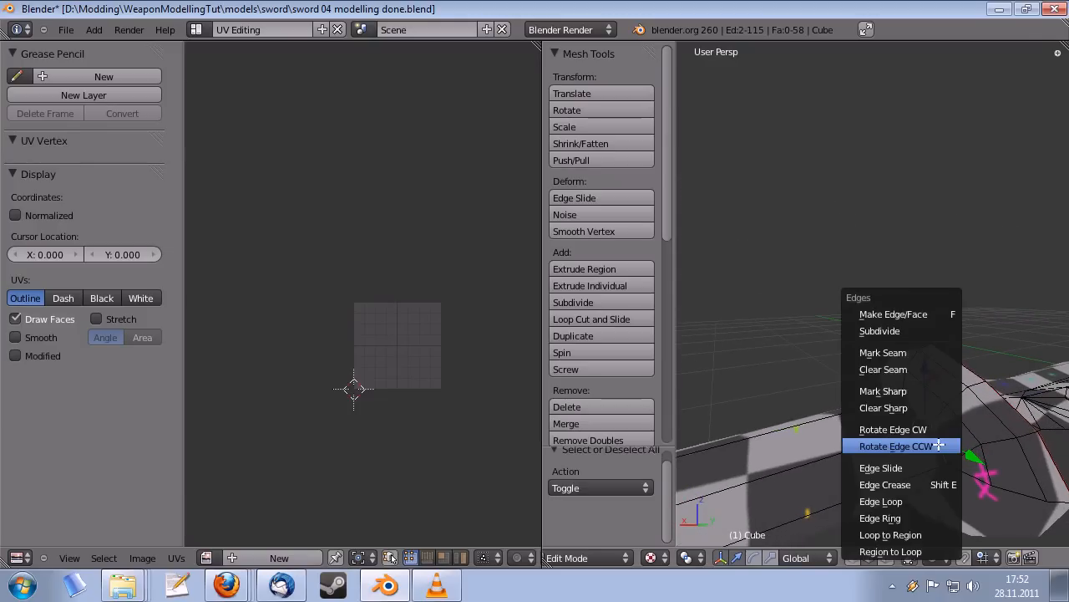
pyautogui.click(907, 351)
pyautogui.moveTo(908, 352); pyautogui.dragTo(813, 315, button='middle')
# - Select the entire sword mesh and unwrap it again using the marked seams
pyautogui.press('a')
pyautogui.press('a')
pyautogui.press('u')
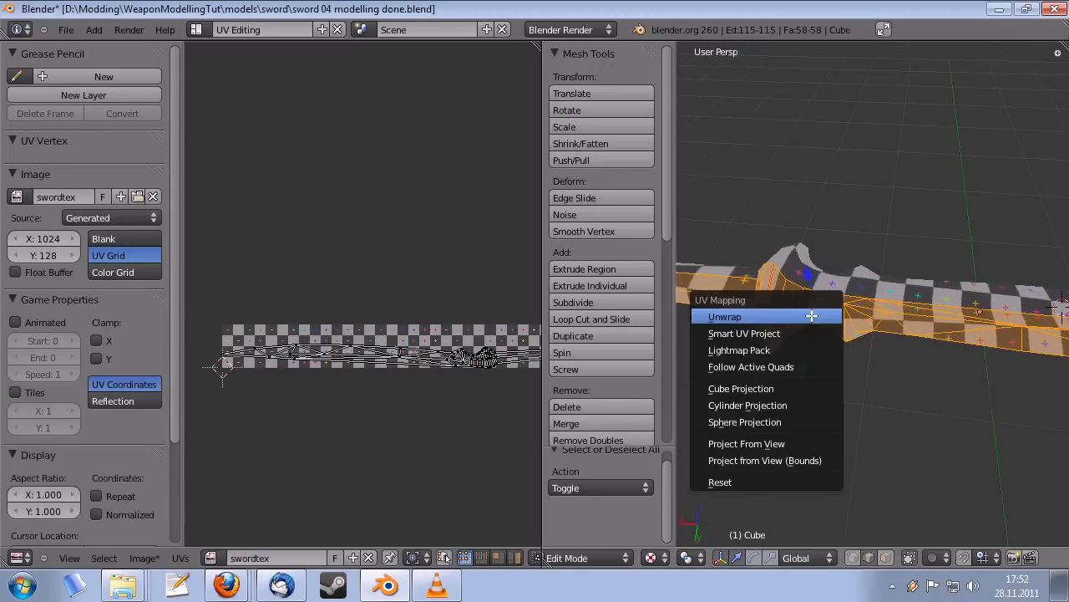
pyautogui.click(811, 315)
# - Inspect the new UV islands and check the checker pattern along the sword's grip, guard and blade
pyautogui.scroll(2, 784, 289)
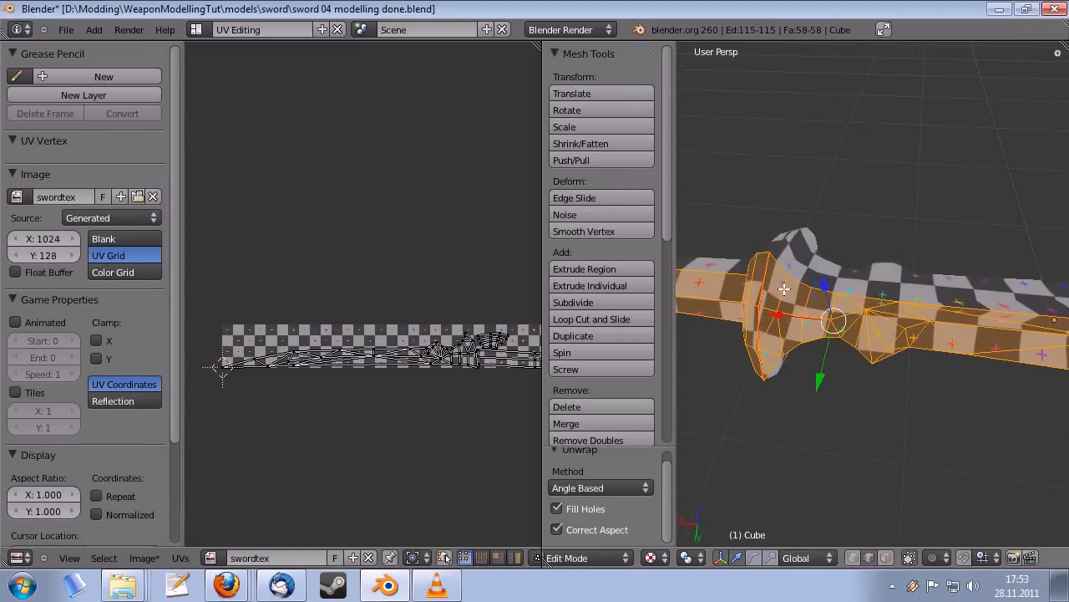
pyautogui.scroll(1, 434, 337)
pyautogui.moveTo(480, 349); pyautogui.dragTo(574, 333, button='middle')
pyautogui.scroll(1, 460, 338)
pyautogui.moveTo(456, 336); pyautogui.dragTo(245, 347, button='middle')
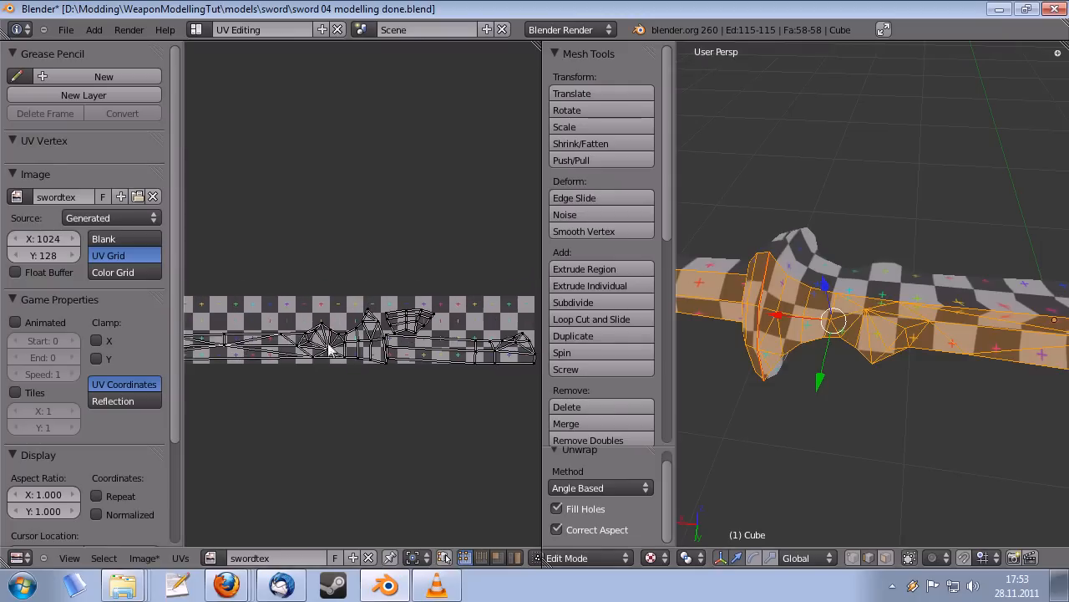
pyautogui.moveTo(334, 343); pyautogui.dragTo(292, 326, button='middle')
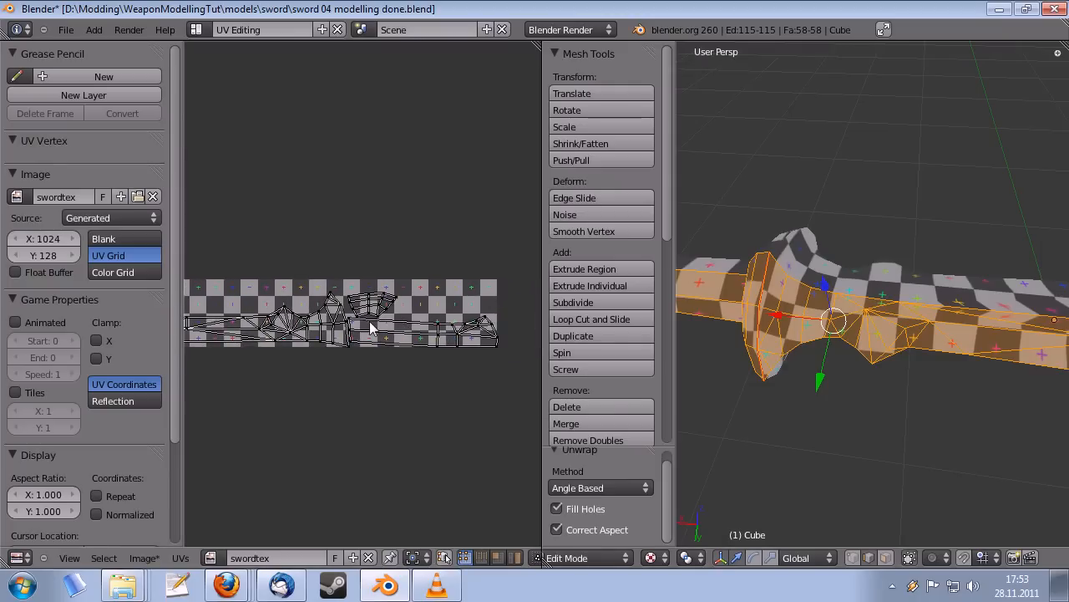
pyautogui.moveTo(765, 331); pyautogui.dragTo(1016, 321, button='middle')
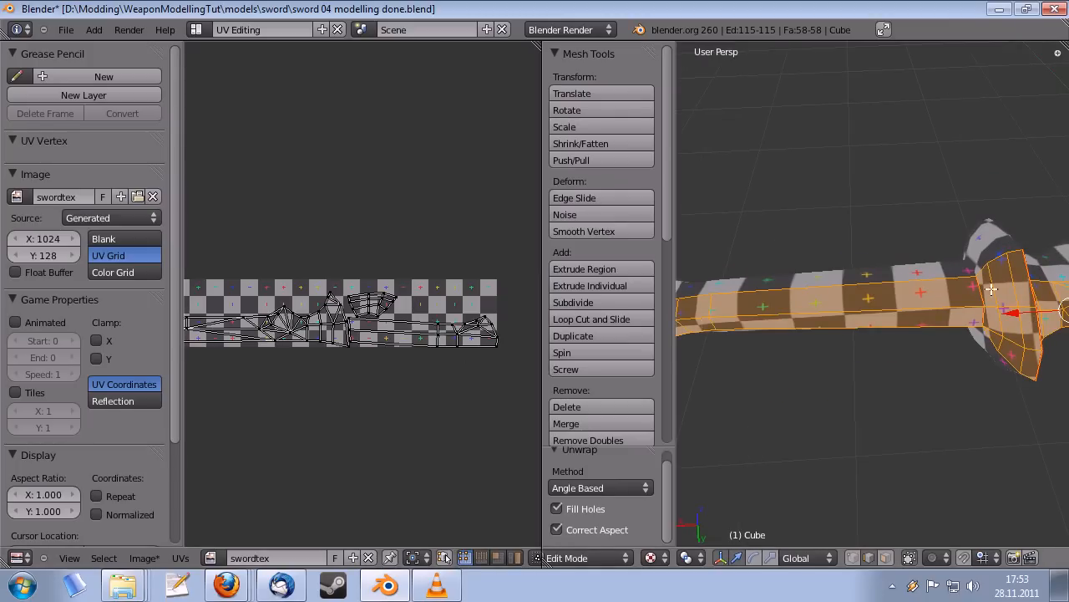
pyautogui.keyDown('shift'); pyautogui.moveTo(1014, 329); pyautogui.dragTo(899, 369, button='middle'); pyautogui.keyUp('shift')
pyautogui.moveTo(267, 338); pyautogui.dragTo(493, 339, button='middle')
pyautogui.moveTo(401, 331); pyautogui.dragTo(288, 351, button='middle')
pyautogui.moveTo(886, 363); pyautogui.dragTo(825, 397, button='middle')
pyautogui.moveTo(892, 387); pyautogui.dragTo(859, 386, button='middle')
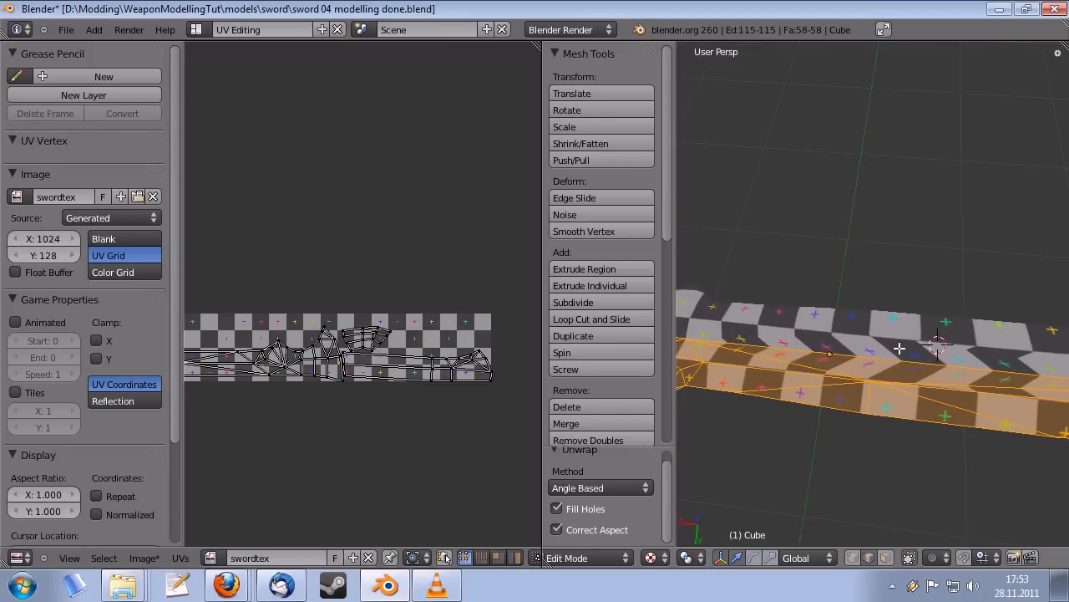
# - Change the method of the seam-based unwrap to Conformal
pyautogui.scroll(1, 615, 490)
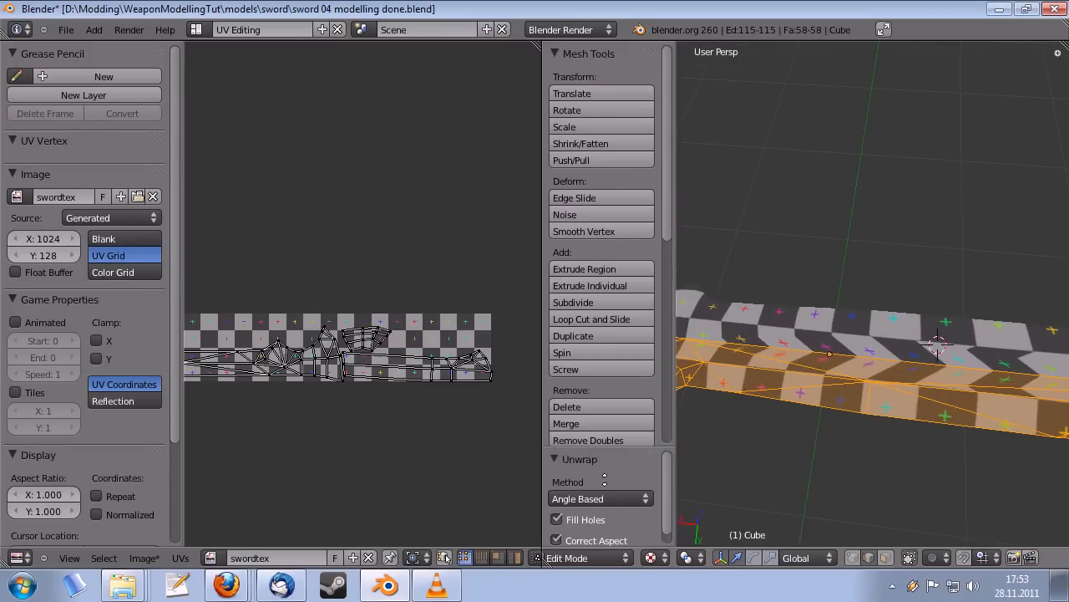
pyautogui.click(606, 493)
pyautogui.click(595, 464)
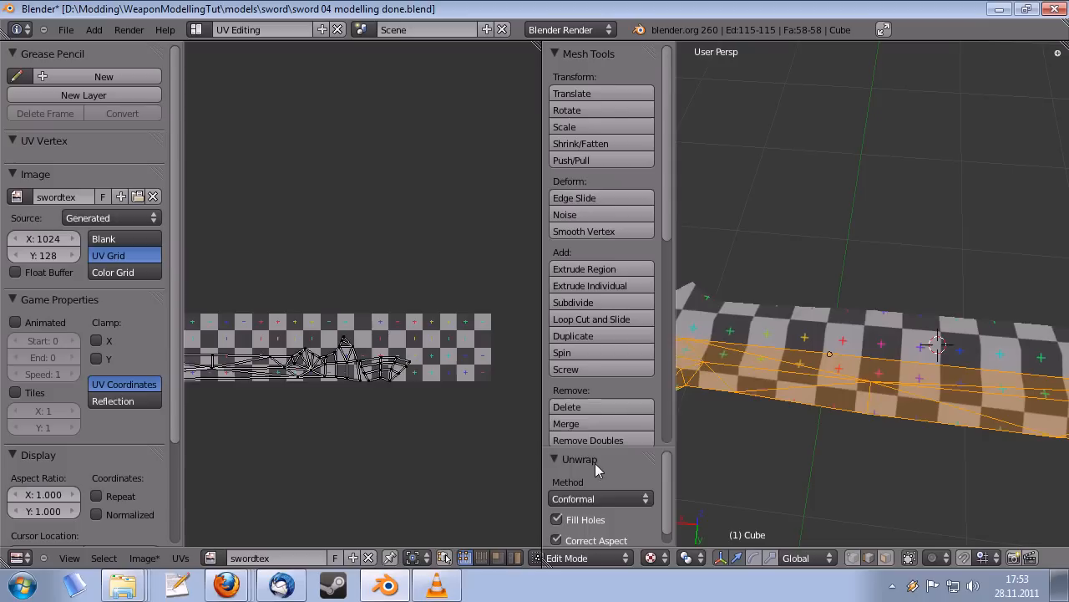
# - Examine the checker pattern around the grip and guard and the UV islands, keeping the unwrap method at Conformal
pyautogui.moveTo(964, 351); pyautogui.dragTo(892, 377, button='middle')
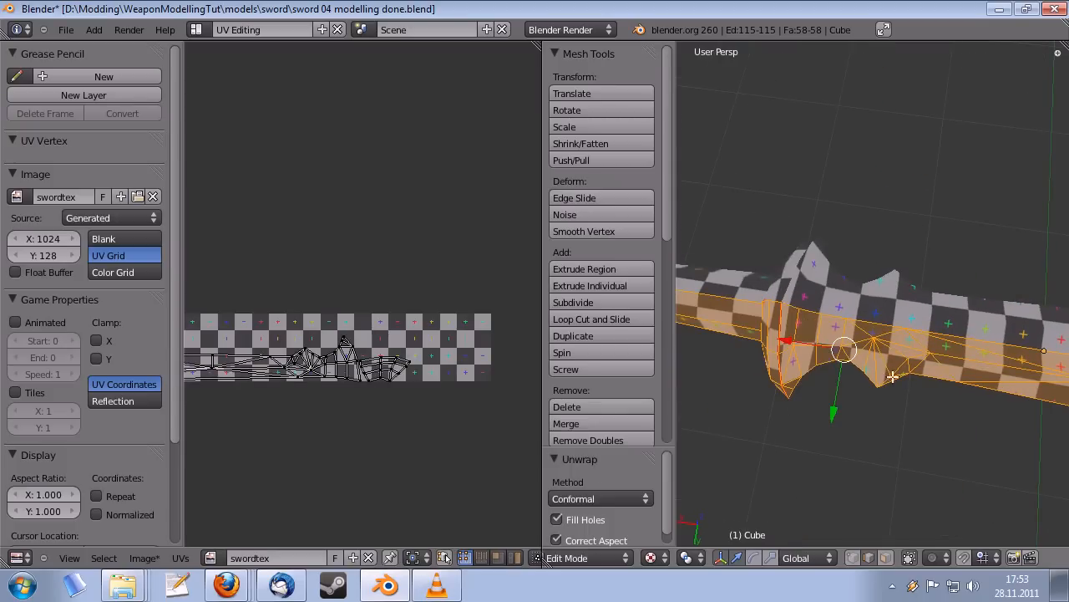
pyautogui.moveTo(825, 356); pyautogui.dragTo(864, 318, button='middle')
pyautogui.scroll(-1, 605, 461)
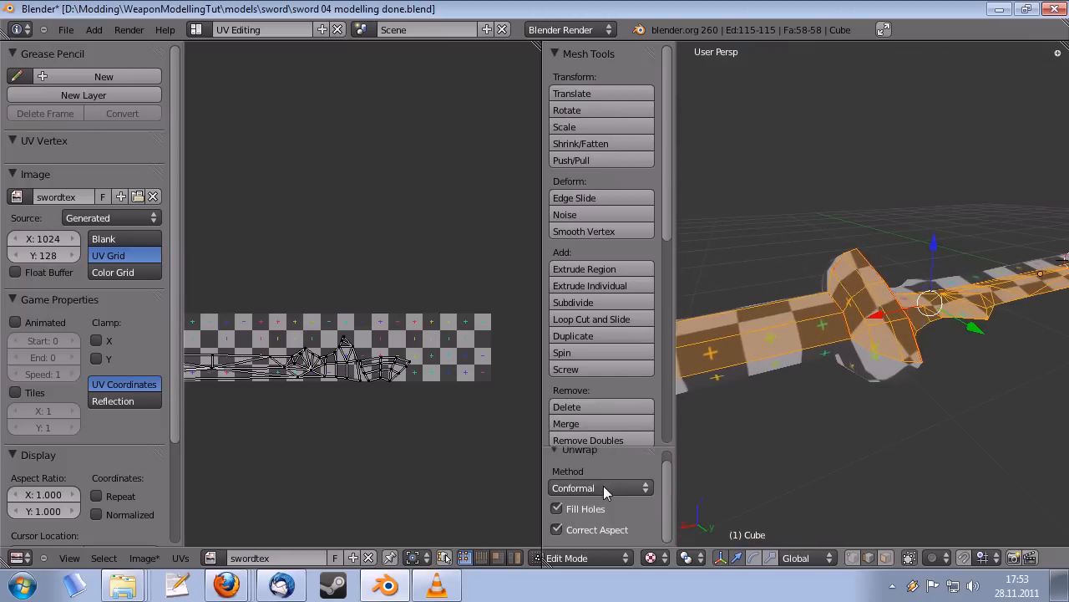
pyautogui.click(603, 487)
pyautogui.click(630, 450)
pyautogui.moveTo(777, 427); pyautogui.dragTo(853, 403, button='middle')
pyautogui.moveTo(394, 368); pyautogui.dragTo(531, 359, button='middle')
pyautogui.scroll(-1, 438, 382)
pyautogui.moveTo(360, 379); pyautogui.dragTo(324, 327, button='middle')
pyautogui.moveTo(365, 369); pyautogui.dragTo(309, 335, button='middle')
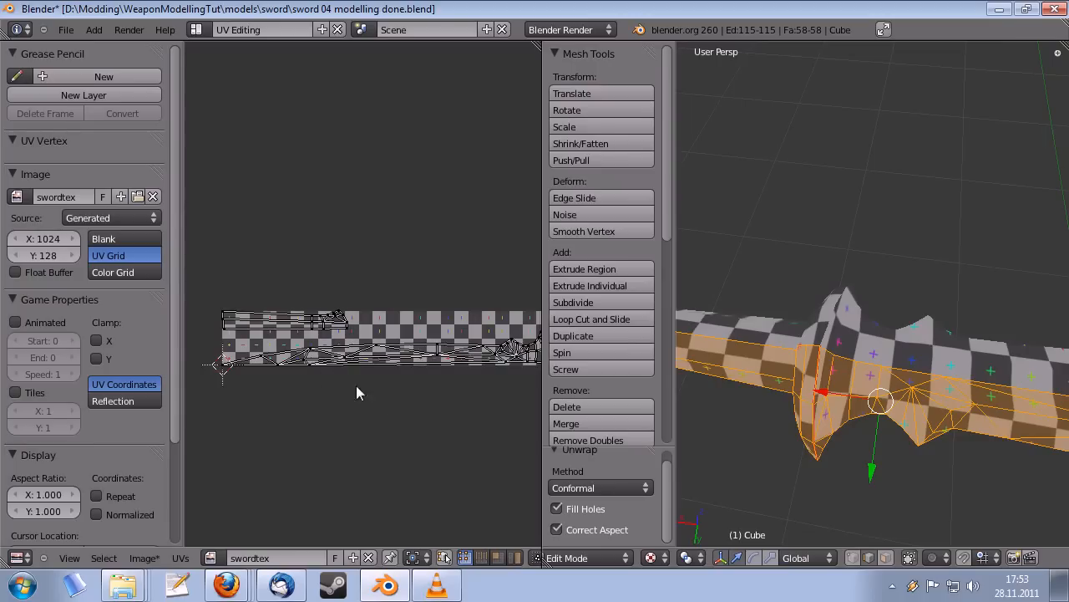
# - Switch UV selection to island mode and select the grip island and the long blade island one after another
pyautogui.scroll(-2, 477, 556)
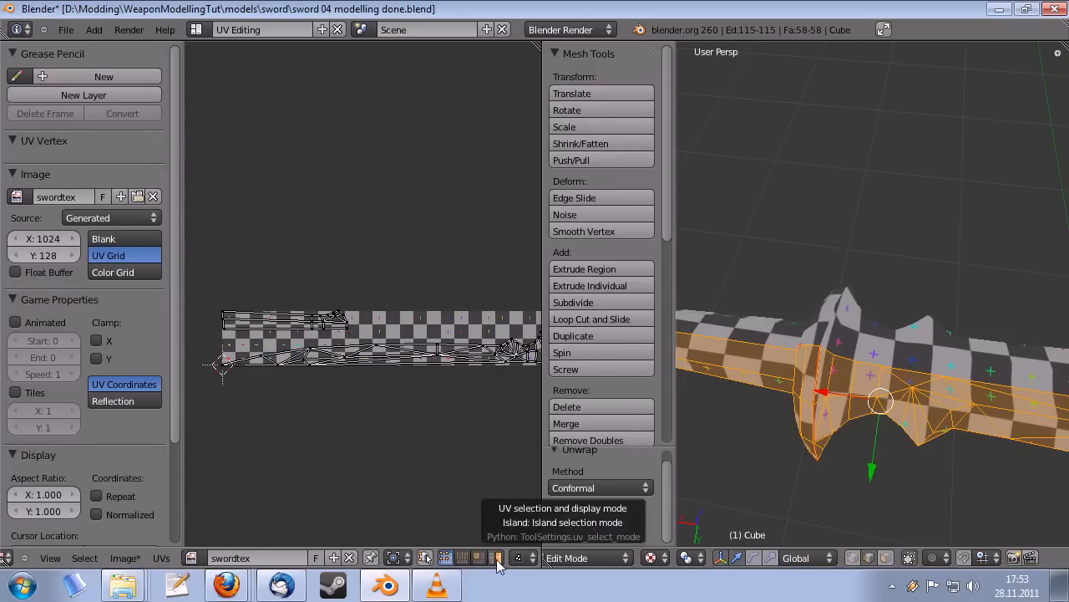
pyautogui.click(497, 561)
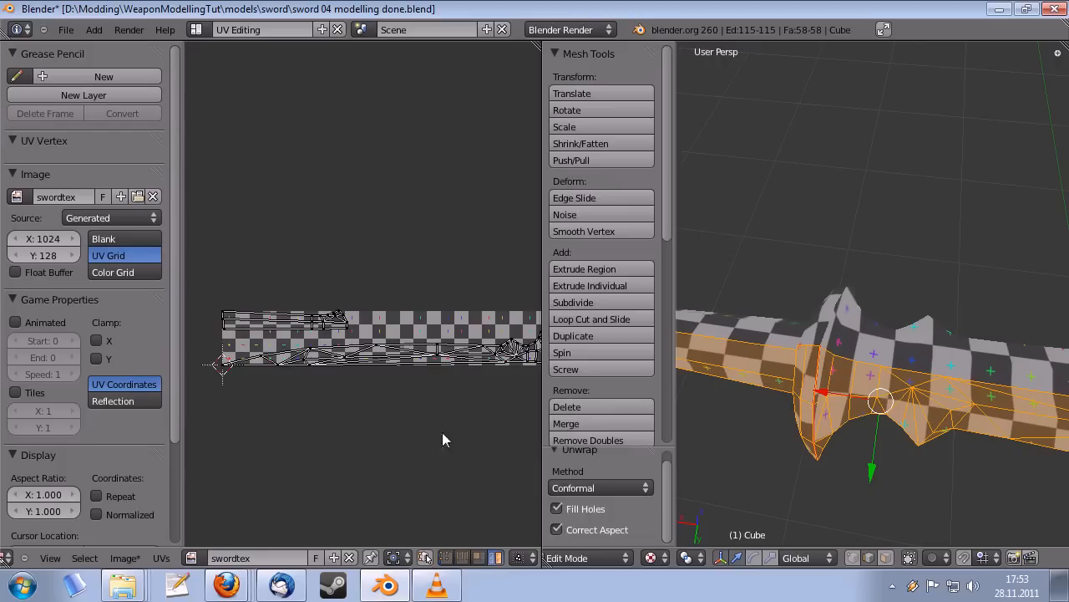
pyautogui.rightClick(331, 330)
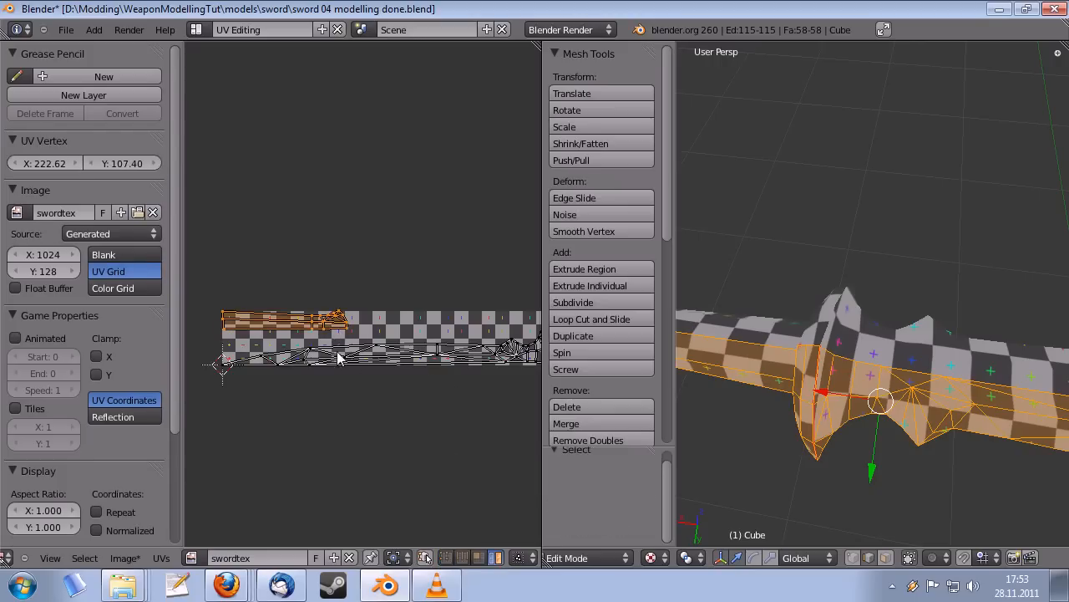
pyautogui.rightClick(337, 352)
pyautogui.moveTo(387, 350); pyautogui.dragTo(267, 355, button='middle')
# - Select the small fan-shaped guard island and move it into the free space above the blade island, at about X 566, Y 97
pyautogui.rightClick(453, 358)
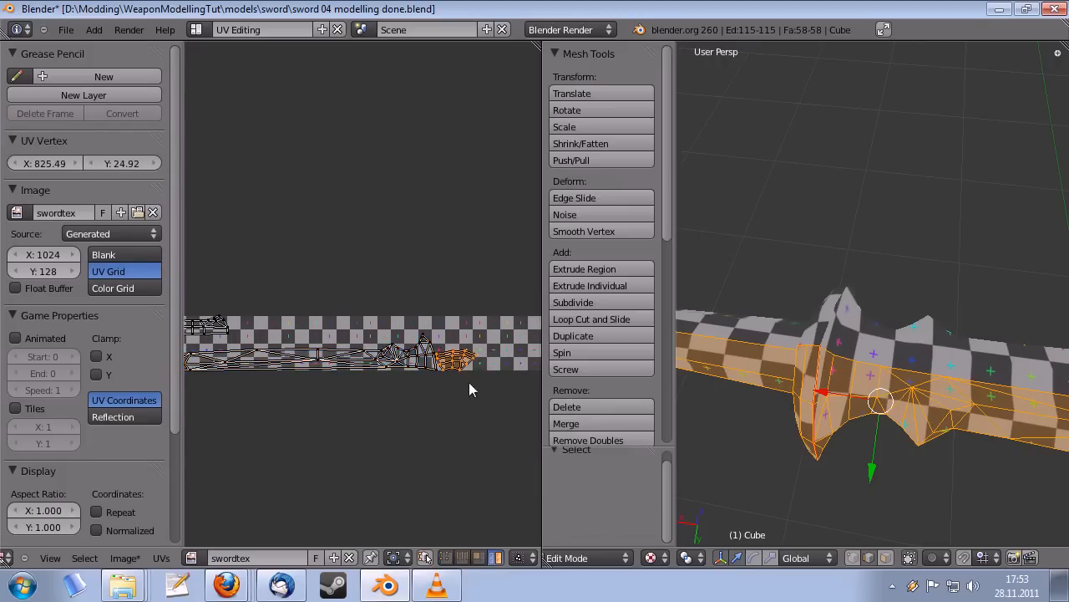
pyautogui.moveTo(468, 382)
pyautogui.mouseDown(button='middle')
pyautogui.moveTo(434, 383)
pyautogui.moveTo(481, 379)
pyautogui.mouseUp(button='middle')
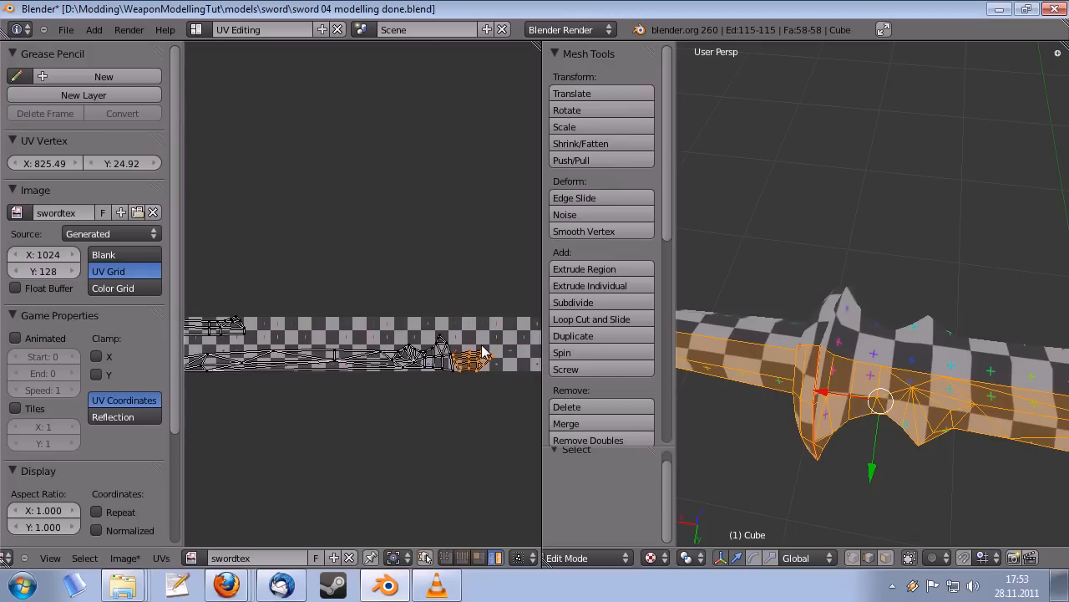
pyautogui.scroll(-2, 477, 354)
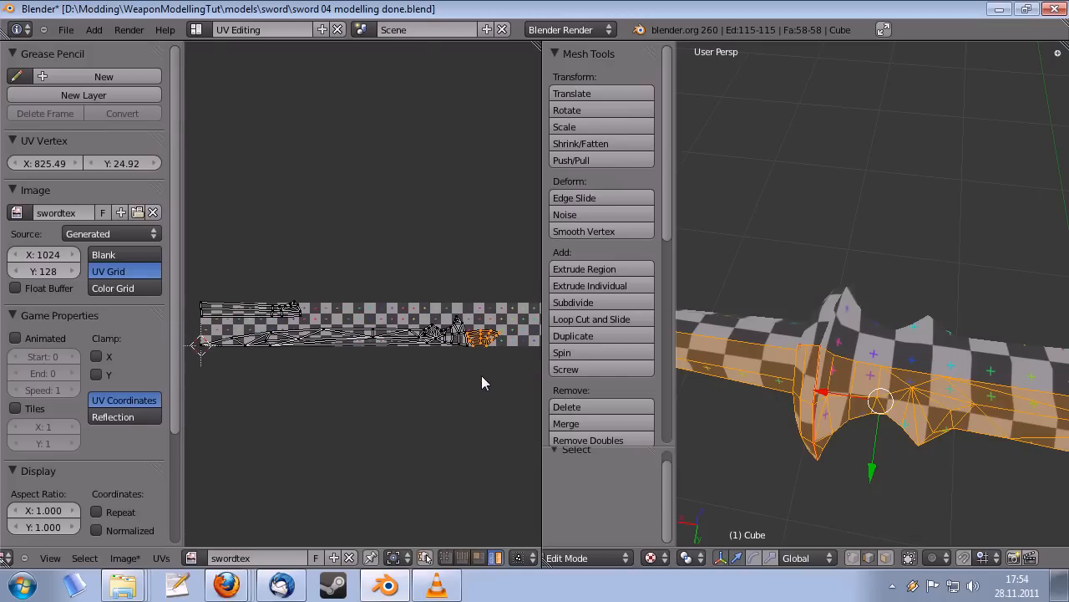
pyautogui.moveTo(481, 382); pyautogui.dragTo(454, 391, button='middle')
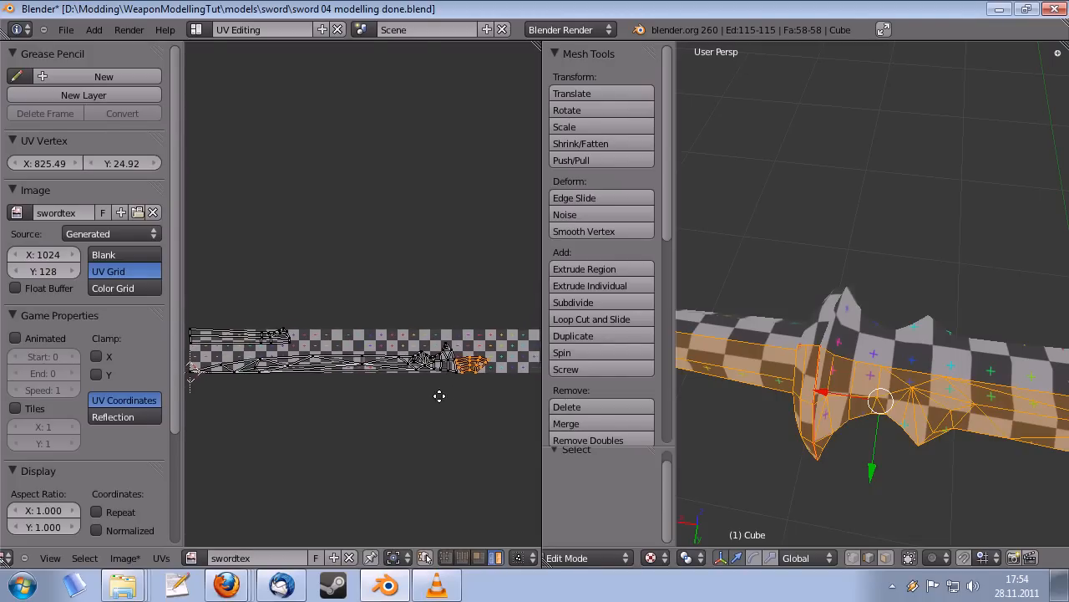
pyautogui.scroll(2, 434, 373)
pyautogui.moveTo(415, 367); pyautogui.dragTo(349, 320, button='middle')
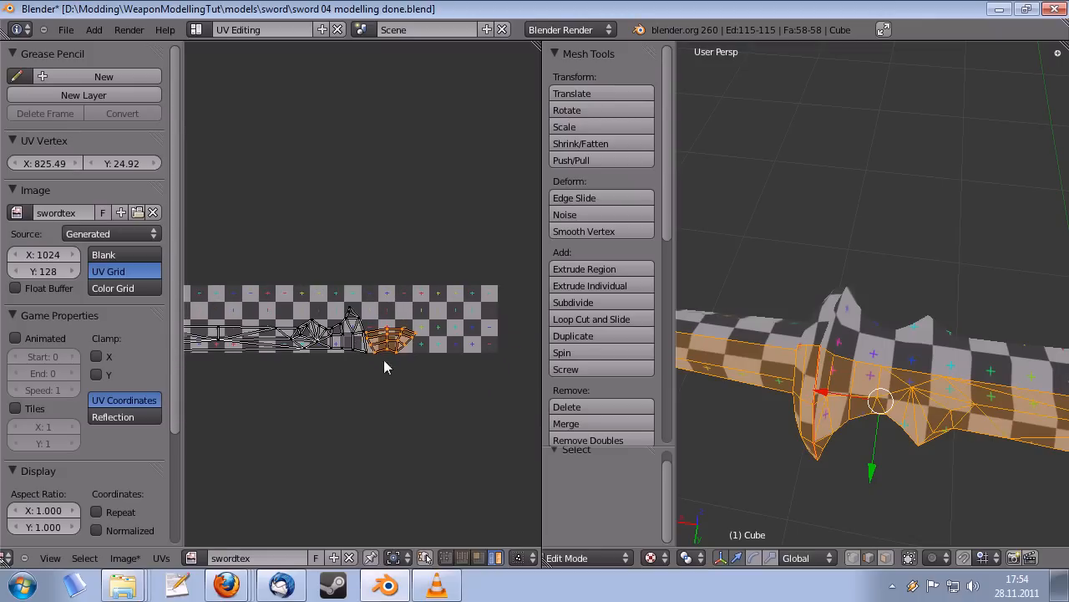
pyautogui.moveTo(384, 360); pyautogui.dragTo(414, 360, button='middle')
pyautogui.press('g')
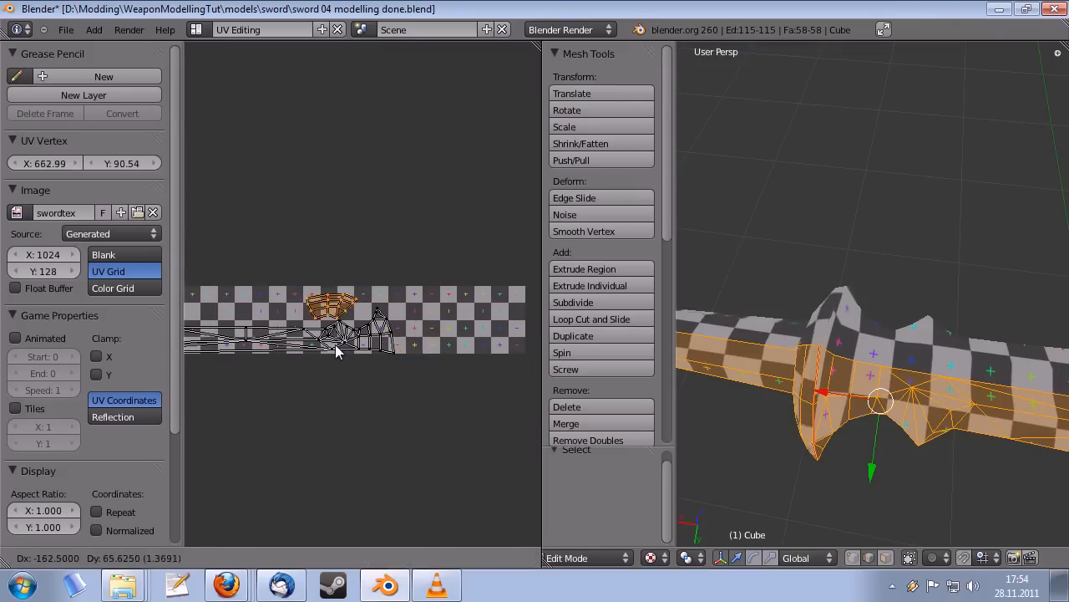
pyautogui.click(304, 346)
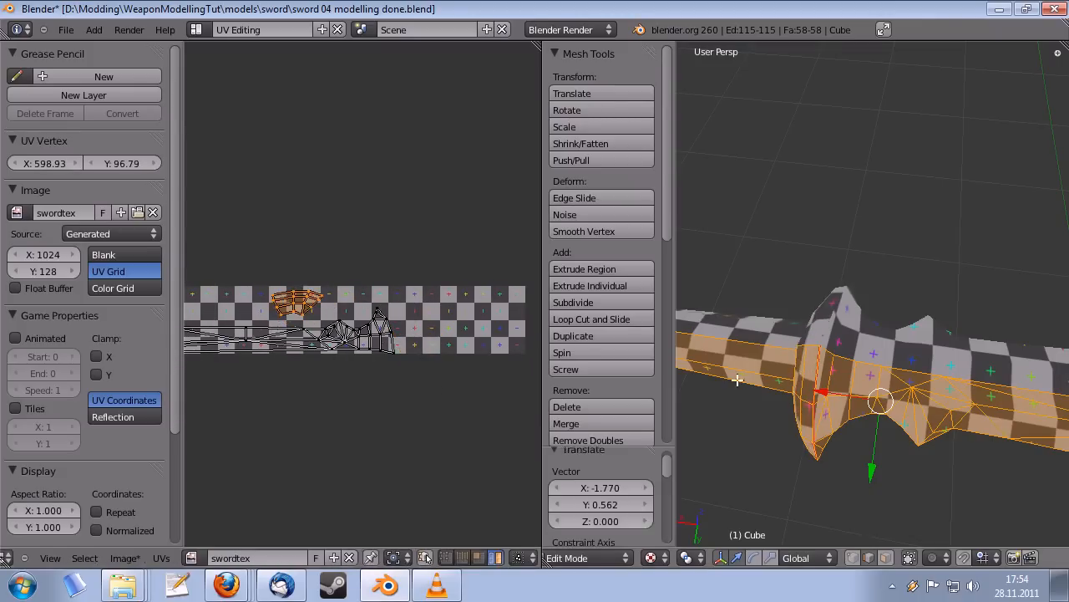
pyautogui.moveTo(737, 379); pyautogui.dragTo(932, 310, button='middle')
pyautogui.moveTo(345, 357); pyautogui.dragTo(387, 341, button='middle')
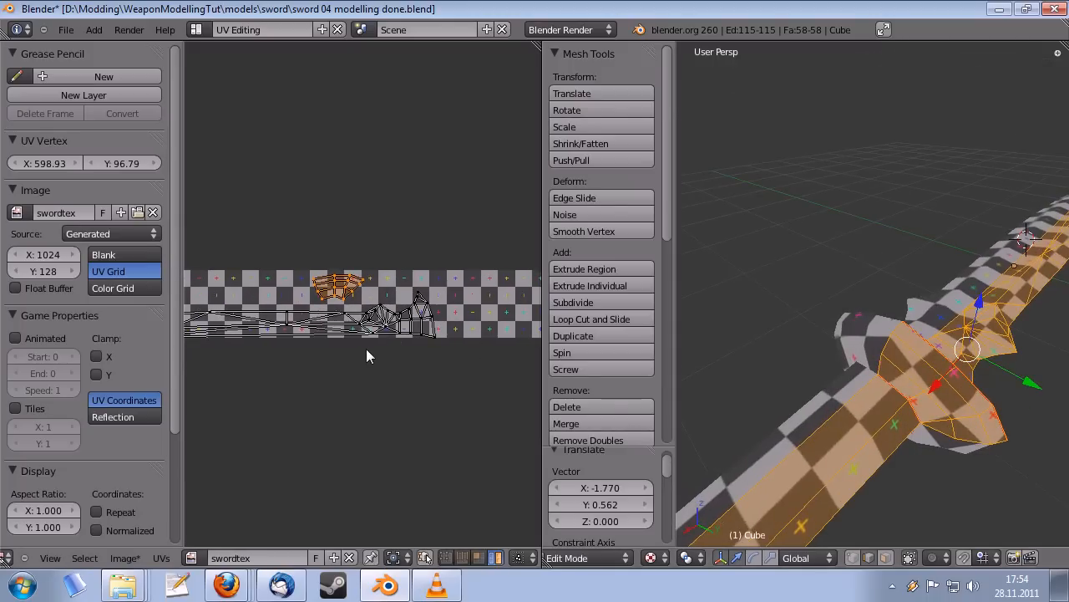
pyautogui.press('g')
pyautogui.click(345, 336)
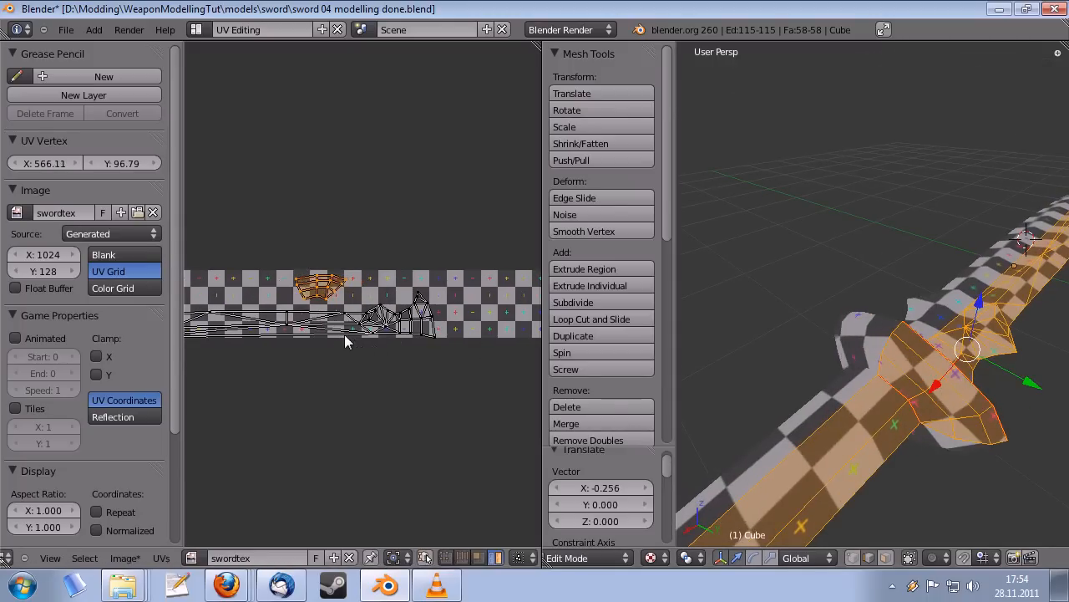
# - Select all UV islands, scale them up by about 1.27 and position them to span the texture's full width
pyautogui.moveTo(365, 336); pyautogui.dragTo(393, 353, button='middle')
pyautogui.scroll(-2, 355, 341)
pyautogui.rightClick(408, 319)
pyautogui.moveTo(380, 354)
pyautogui.mouseDown(button='middle')
pyautogui.moveTo(404, 356)
pyautogui.moveTo(390, 362)
pyautogui.mouseUp(button='middle')
pyautogui.moveTo(420, 394); pyautogui.dragTo(392, 370, button='middle')
pyautogui.scroll(-1, 376, 345)
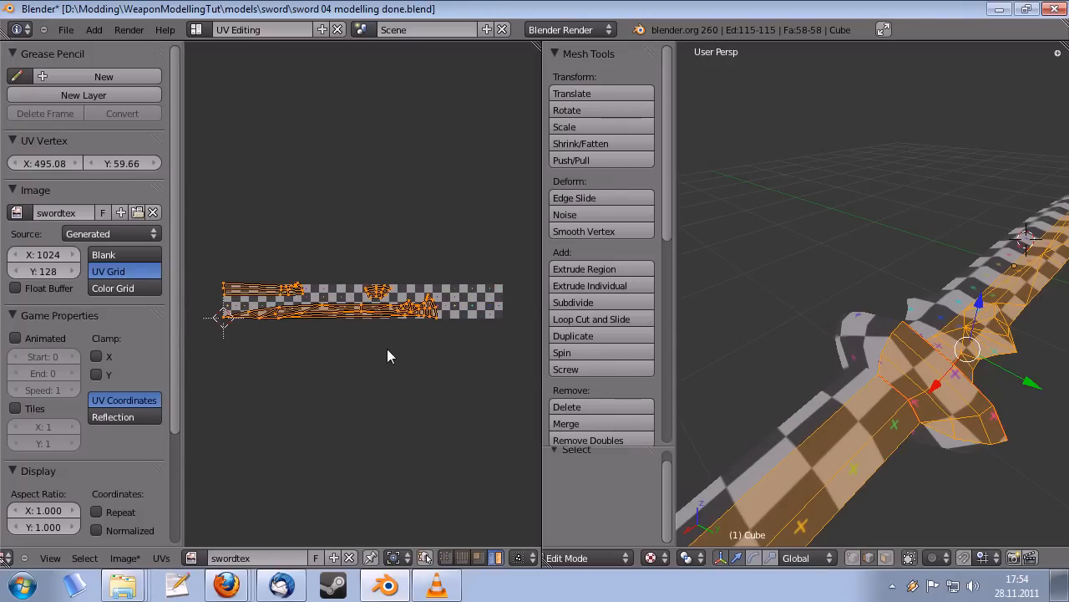
pyautogui.press('g')
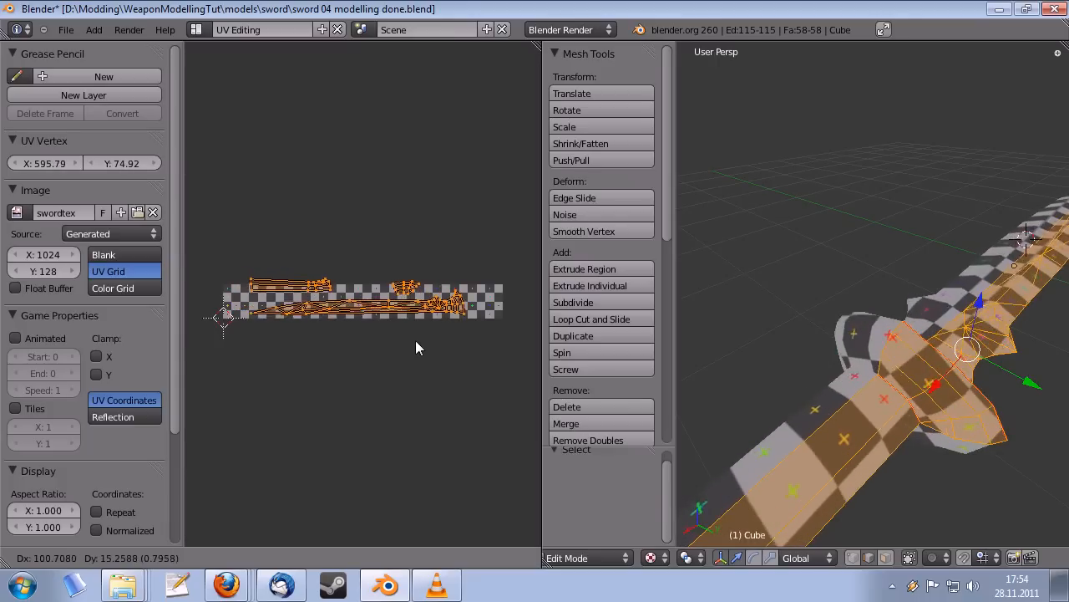
pyautogui.click(414, 341)
pyautogui.press('s')
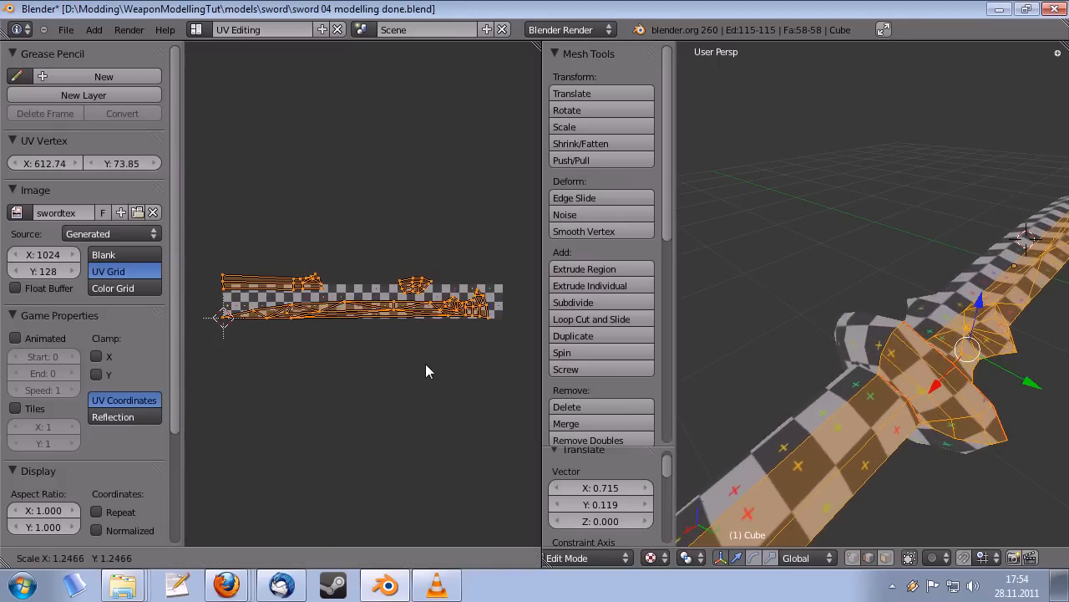
pyautogui.click(423, 367)
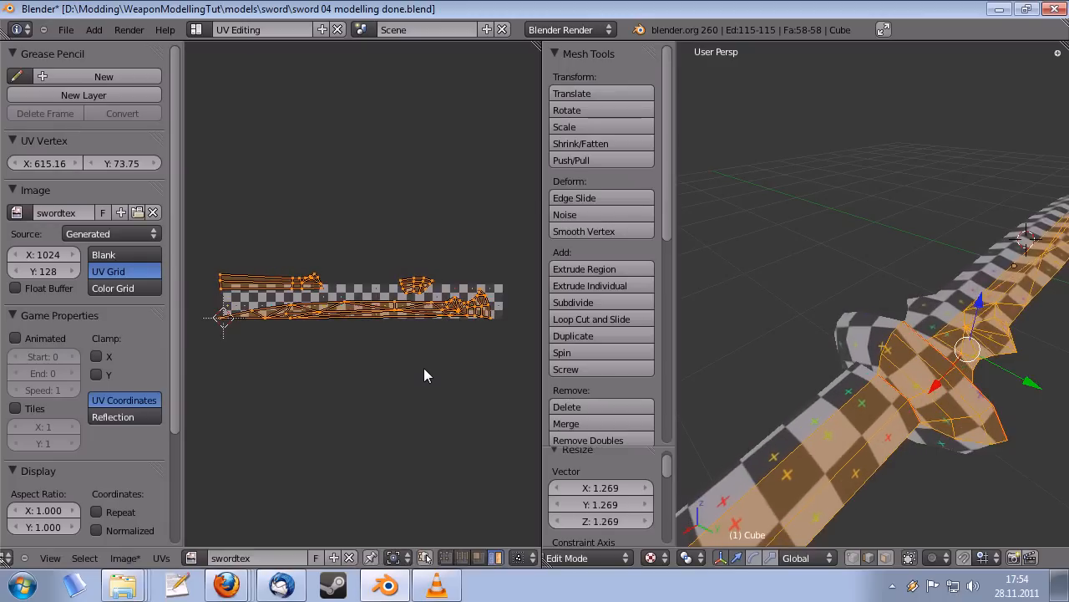
pyautogui.press('g')
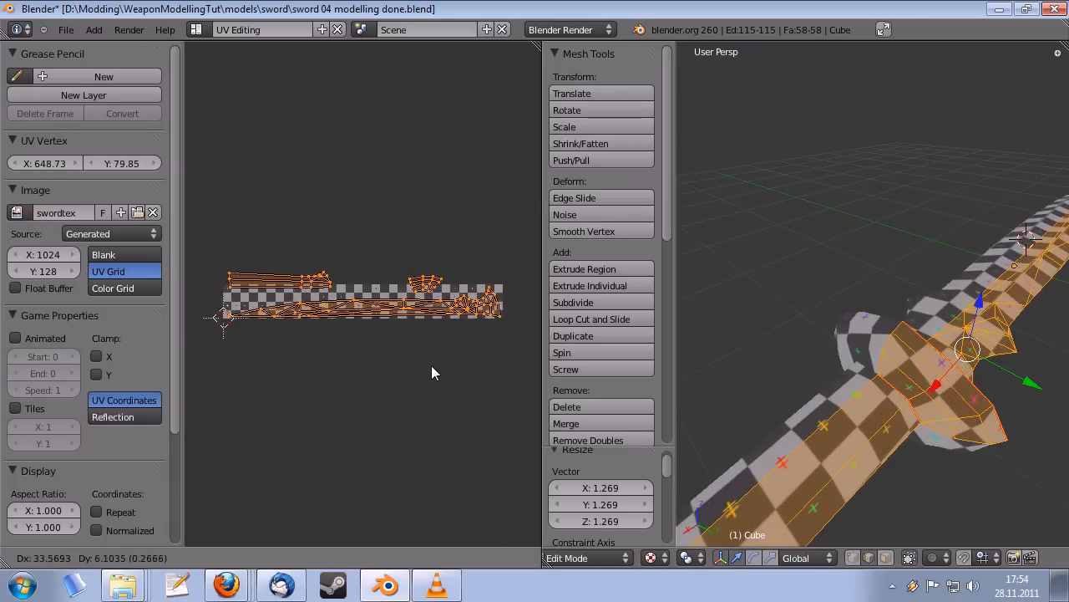
pyautogui.click(431, 365)
# - Select the grip island and move it straight down inside the texture, to about X 303, Y 99
pyautogui.moveTo(388, 345); pyautogui.dragTo(406, 335, button='middle')
pyautogui.rightClick(425, 279)
pyautogui.scroll(2, 424, 278)
pyautogui.moveTo(309, 282); pyautogui.dragTo(401, 282, button='middle')
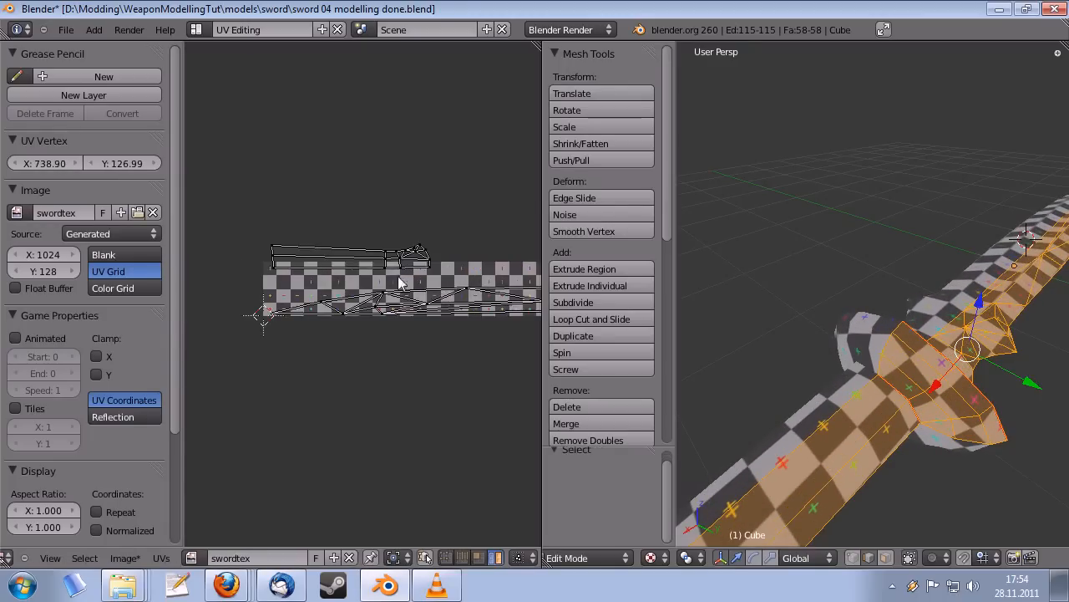
pyautogui.rightClick(390, 262)
pyautogui.press('g')
pyautogui.click(396, 304)
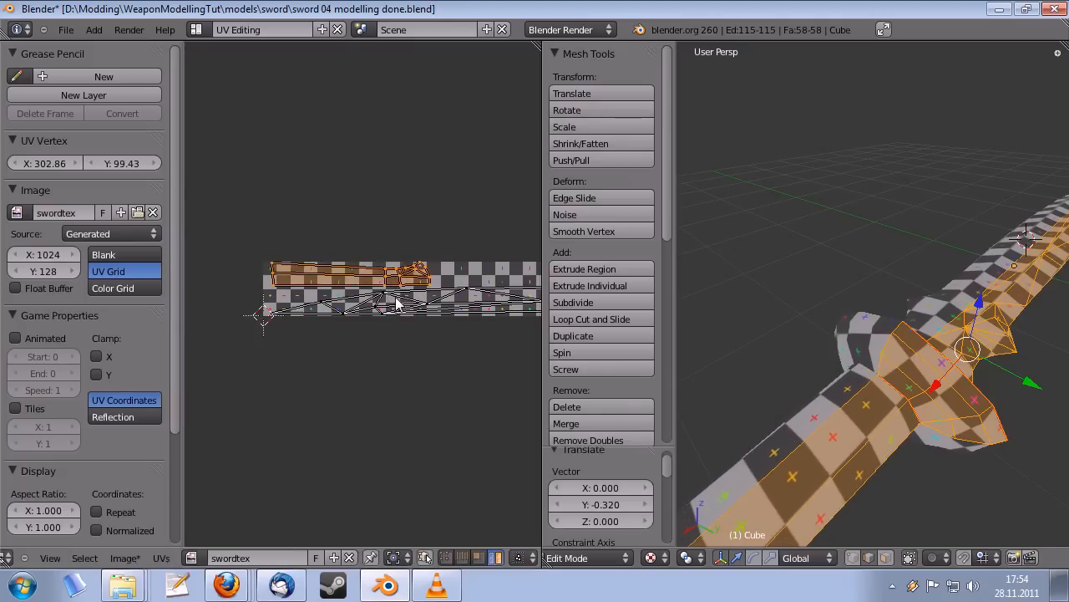
# - Rotate the grip island 180° and nudge it slightly down and left, away from the texture's upper edge
pyautogui.scroll(1, 396, 306)
pyautogui.moveTo(409, 314); pyautogui.dragTo(424, 327, button='middle')
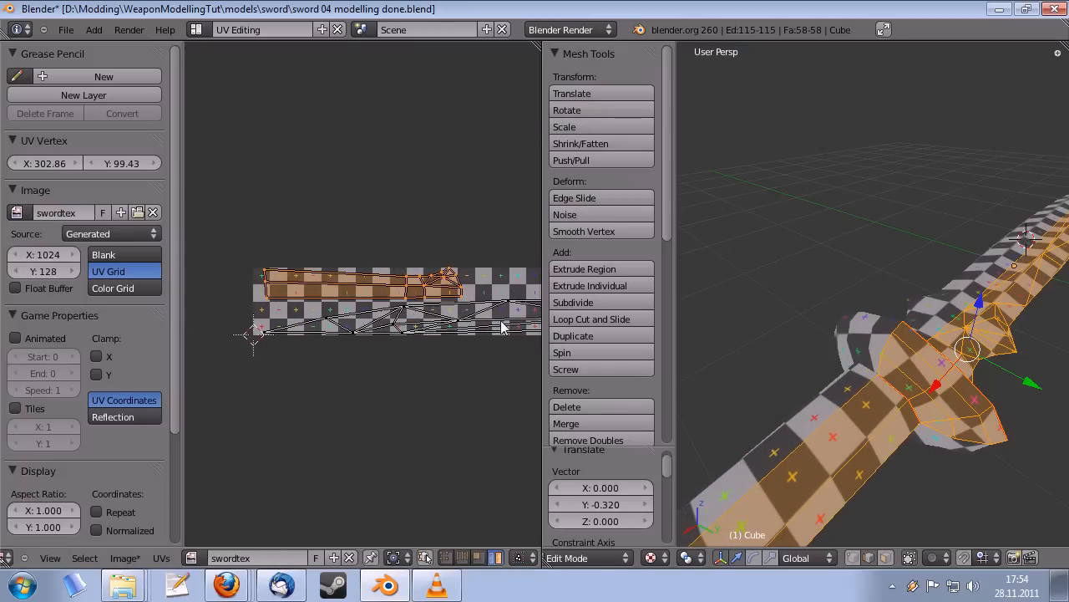
pyautogui.press('r')
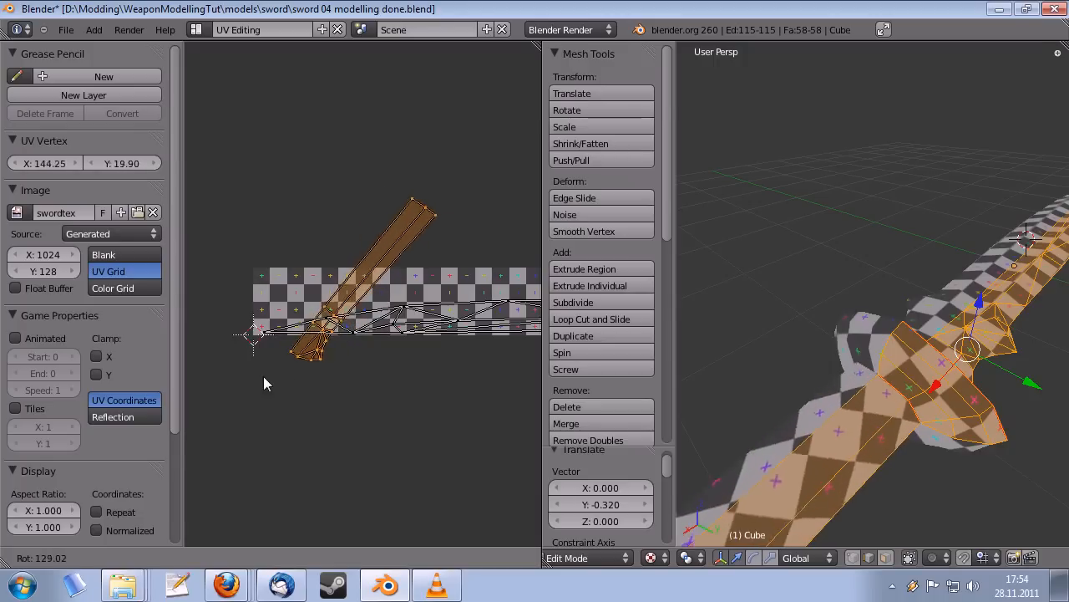
pyautogui.click(235, 280)
pyautogui.scroll(3, 289, 323)
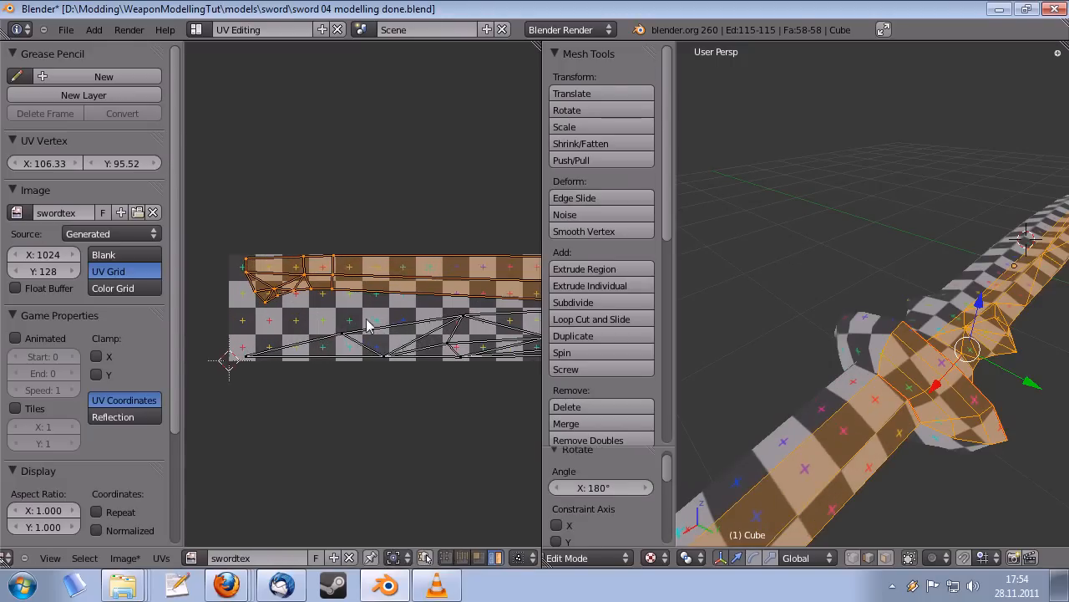
pyautogui.moveTo(340, 319); pyautogui.dragTo(172, 333, button='middle')
pyautogui.press('g')
pyautogui.click(413, 361)
# - Select the small fan-shaped guard island and move it inside the texture's upper edge, at about X 774, Y 100
pyautogui.scroll(-1, 171, 333)
pyautogui.scroll(1, 117, 335)
pyautogui.moveTo(334, 335); pyautogui.dragTo(223, 358, button='middle')
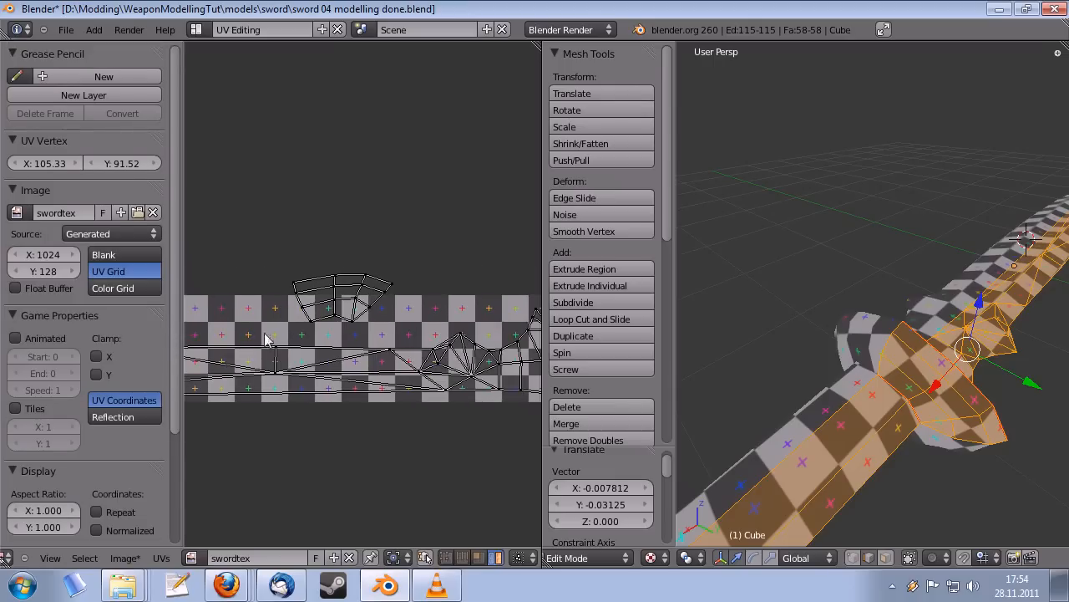
pyautogui.rightClick(338, 301)
pyautogui.moveTo(384, 331); pyautogui.dragTo(372, 359, button='middle')
pyautogui.press('g')
pyautogui.click(394, 346)
pyautogui.scroll(4, 393, 347)
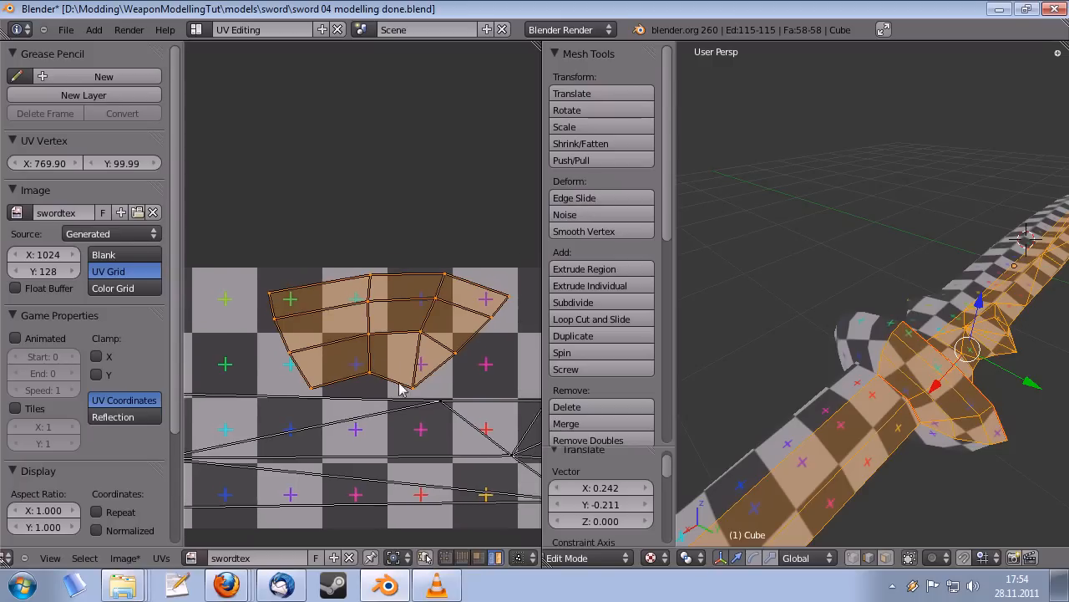
pyautogui.press('g')
pyautogui.click(424, 418)
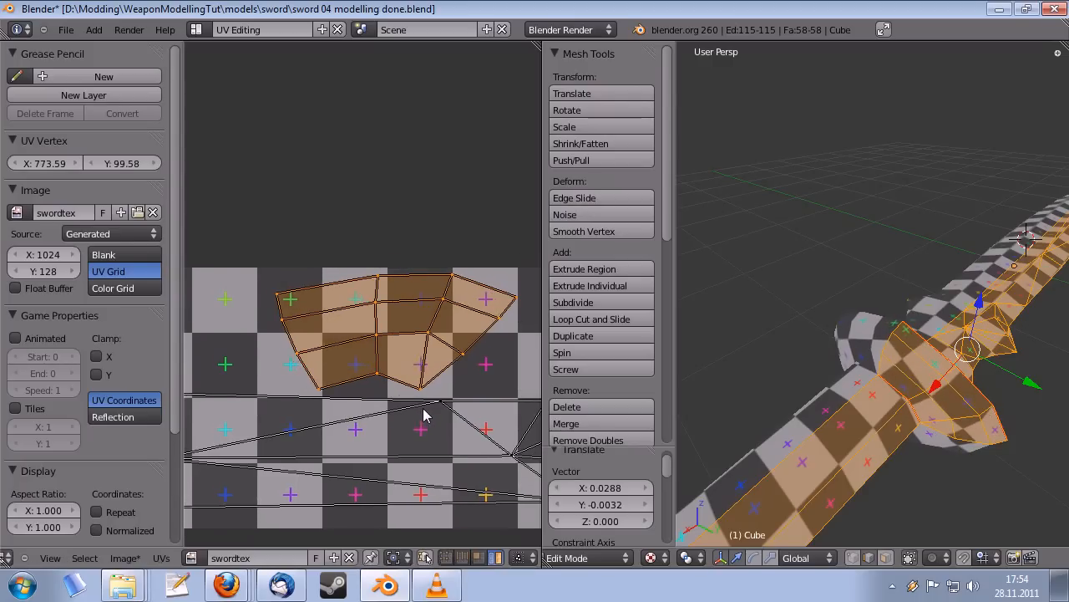
# - Review the arrangement of the UV islands along the whole texture
pyautogui.scroll(-3, 396, 417)
pyautogui.moveTo(396, 410); pyautogui.dragTo(230, 382, button='middle')
pyautogui.moveTo(342, 344); pyautogui.dragTo(617, 334, button='middle')
pyautogui.scroll(-4, 389, 335)
pyautogui.moveTo(388, 335)
pyautogui.mouseDown(button='middle')
pyautogui.moveTo(458, 342)
pyautogui.moveTo(444, 351)
pyautogui.mouseUp(button='middle')
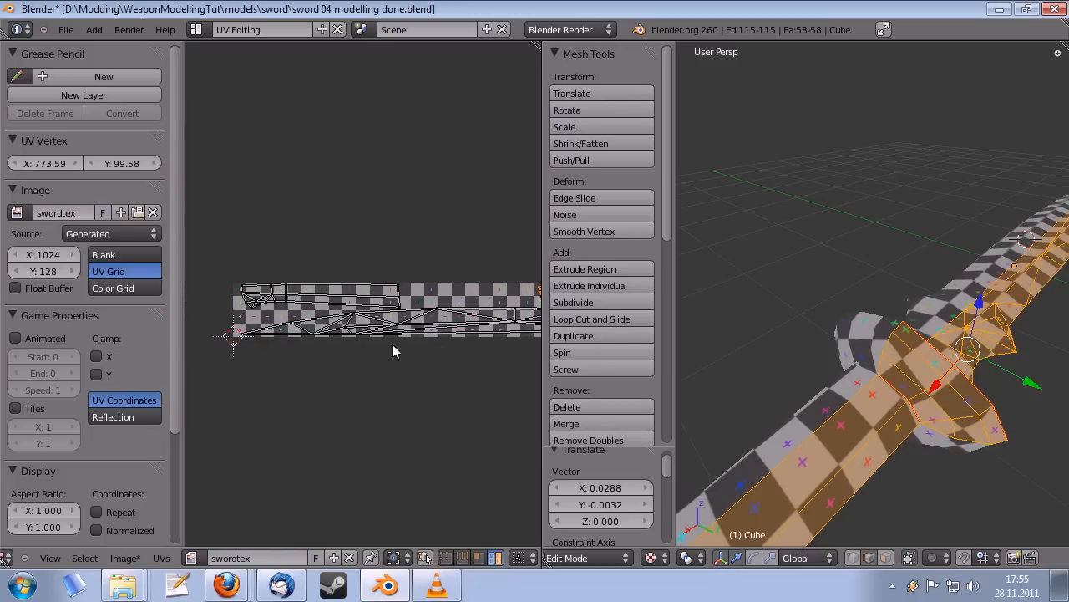
pyautogui.moveTo(323, 314)
pyautogui.mouseDown(button='middle')
pyautogui.moveTo(364, 319)
pyautogui.moveTo(336, 341)
pyautogui.mouseUp(button='middle')
pyautogui.moveTo(406, 340); pyautogui.dragTo(351, 339, button='middle')
# - Save the model as a new file named "sword 05 UV.blend" in the sword folder
pyautogui.click(65, 29)
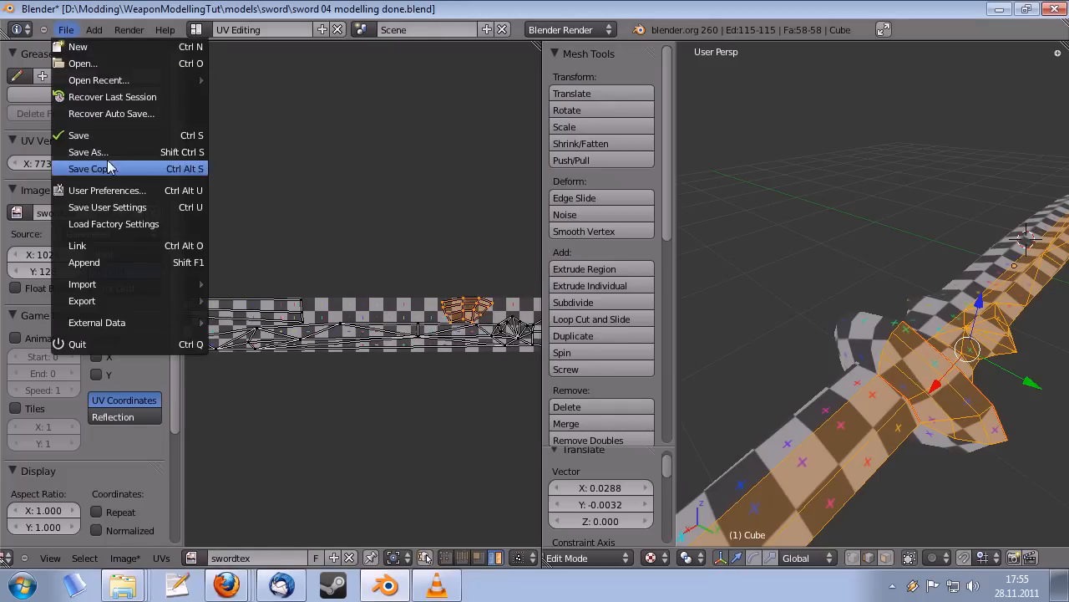
pyautogui.click(108, 154)
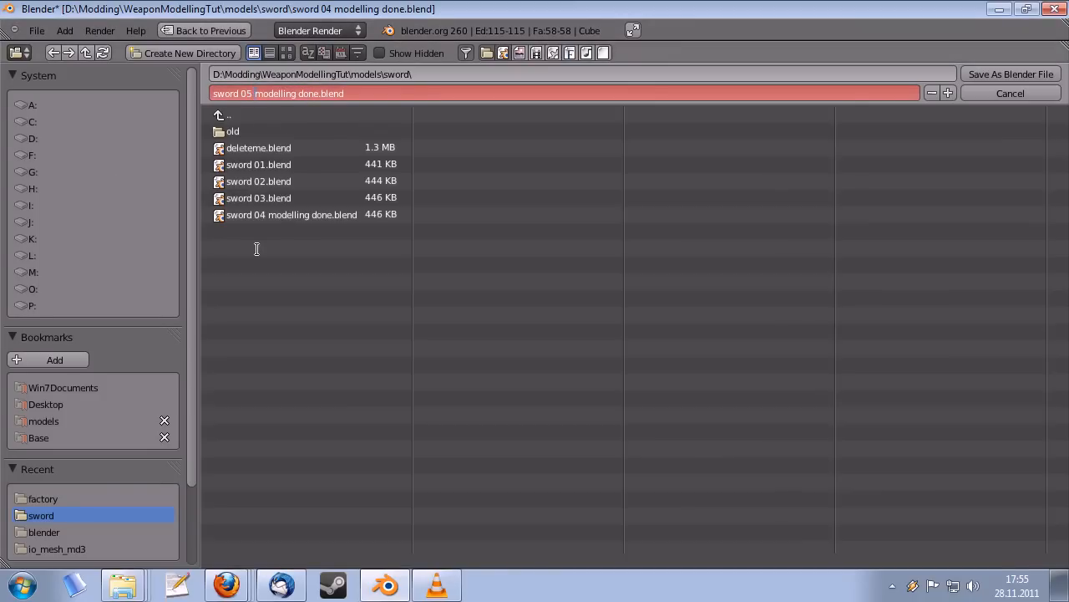
pyautogui.write('UV')
pyautogui.press('Return')
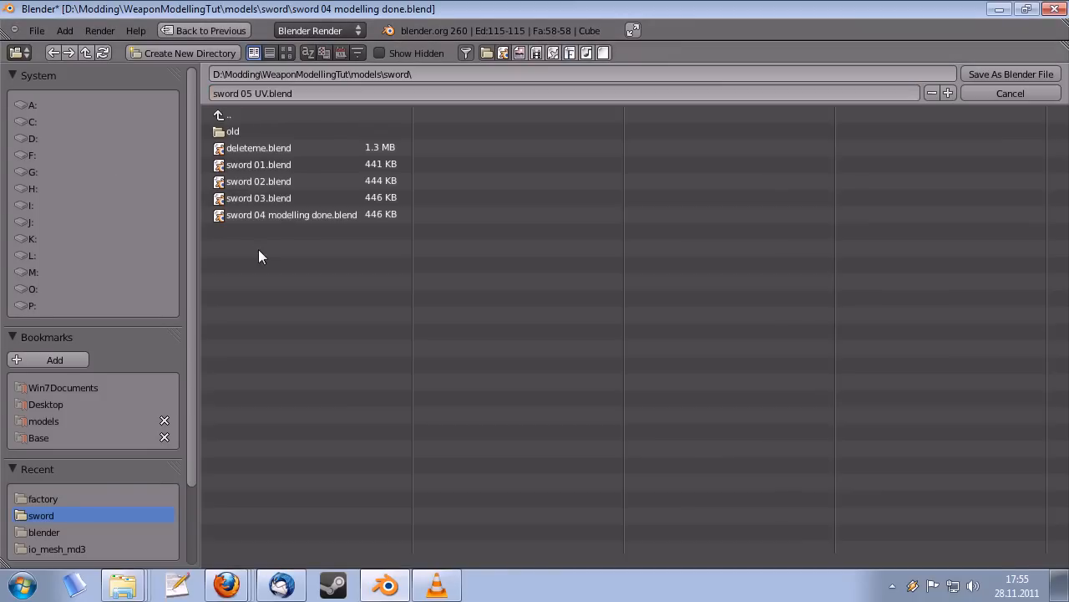
pyautogui.press('Return')
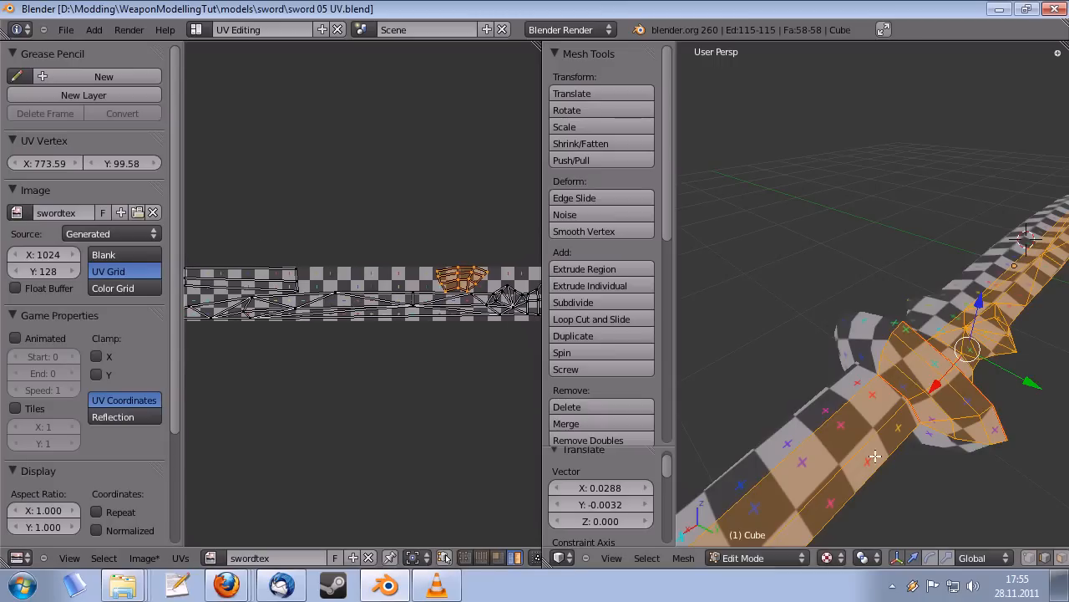
# - Examine the checker pattern along the blade and compare it with the blade's UV island
pyautogui.moveTo(877, 417); pyautogui.dragTo(783, 396, button='middle')
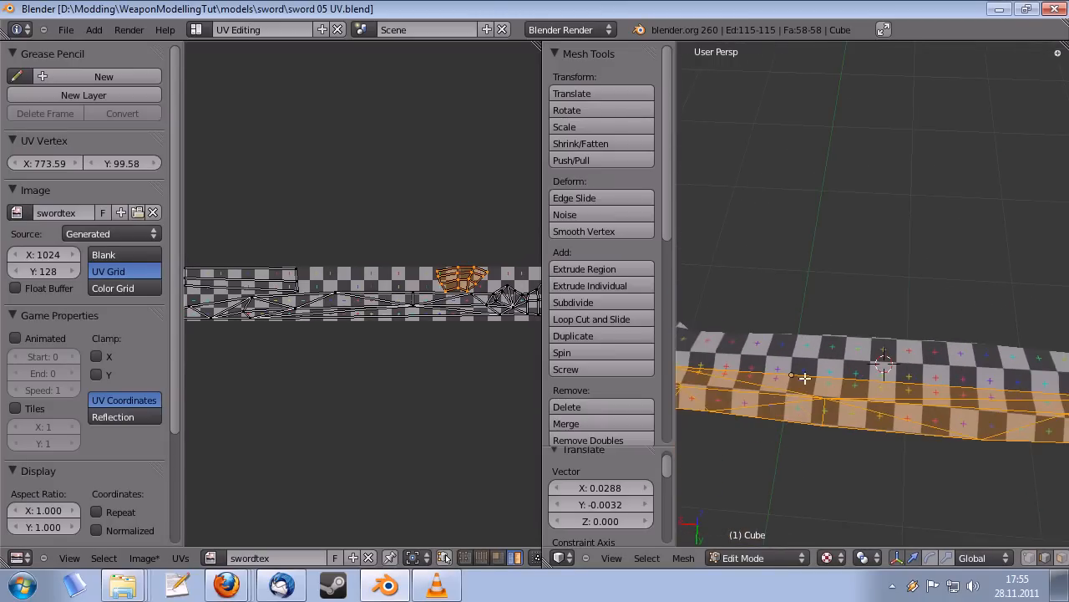
pyautogui.moveTo(331, 387); pyautogui.dragTo(335, 398, button='middle')
pyautogui.moveTo(271, 501); pyautogui.dragTo(328, 423, button='middle')
pyautogui.scroll(1, 357, 369)
pyautogui.moveTo(357, 369); pyautogui.dragTo(311, 372, button='middle')
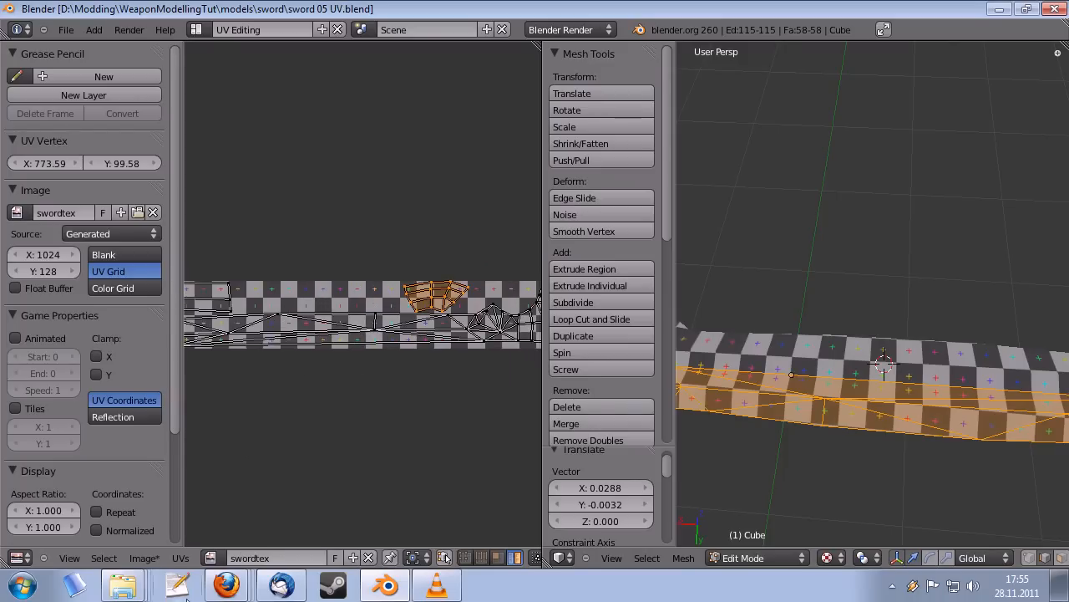
# - Export the sword's UV layout as "sword 05 UV.png" into the sword folder
pyautogui.click(143, 559)
pyautogui.click(181, 558)
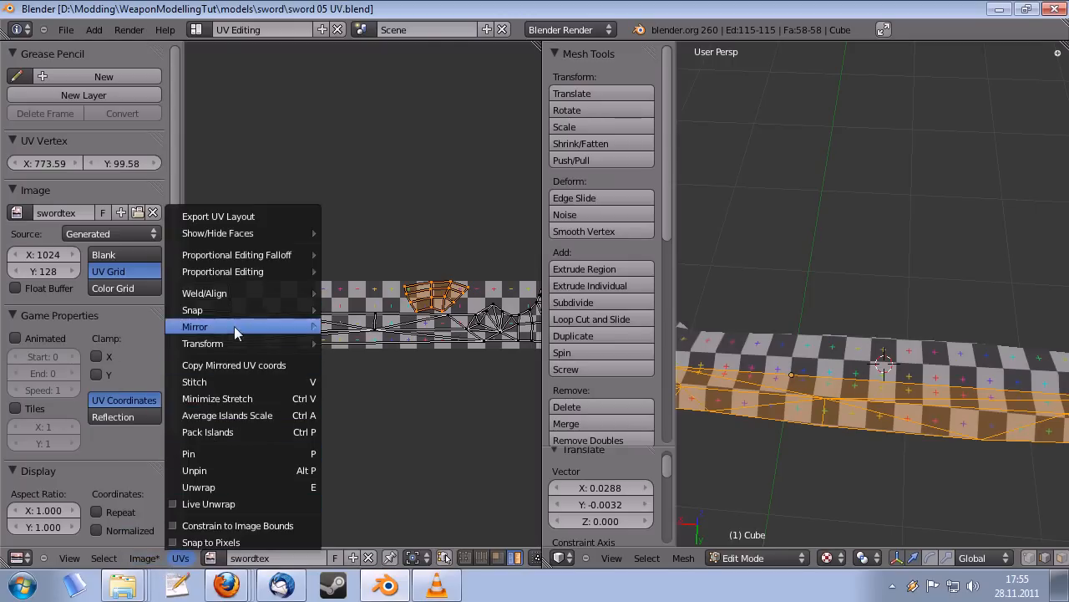
pyautogui.click(242, 217)
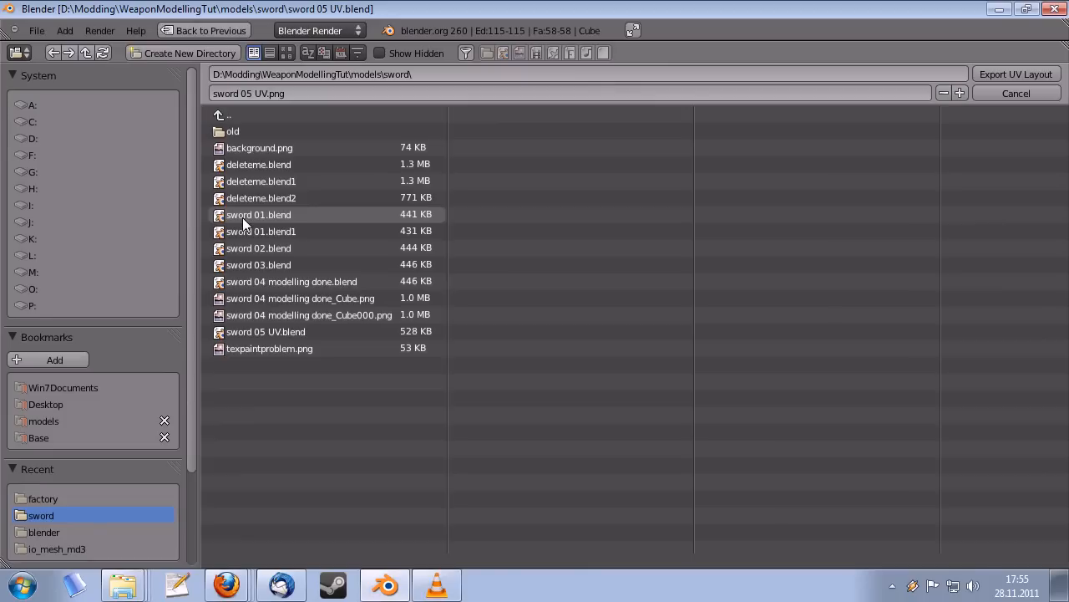
pyautogui.click(279, 93)
pyautogui.click(298, 95)
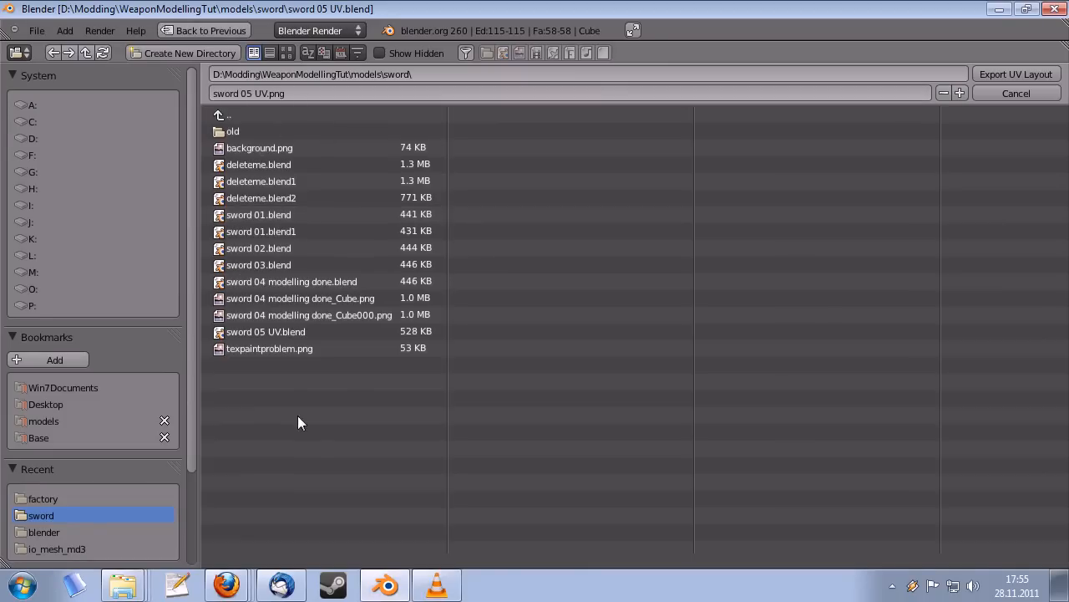
pyautogui.click(282, 94)
pyautogui.click(1023, 74)
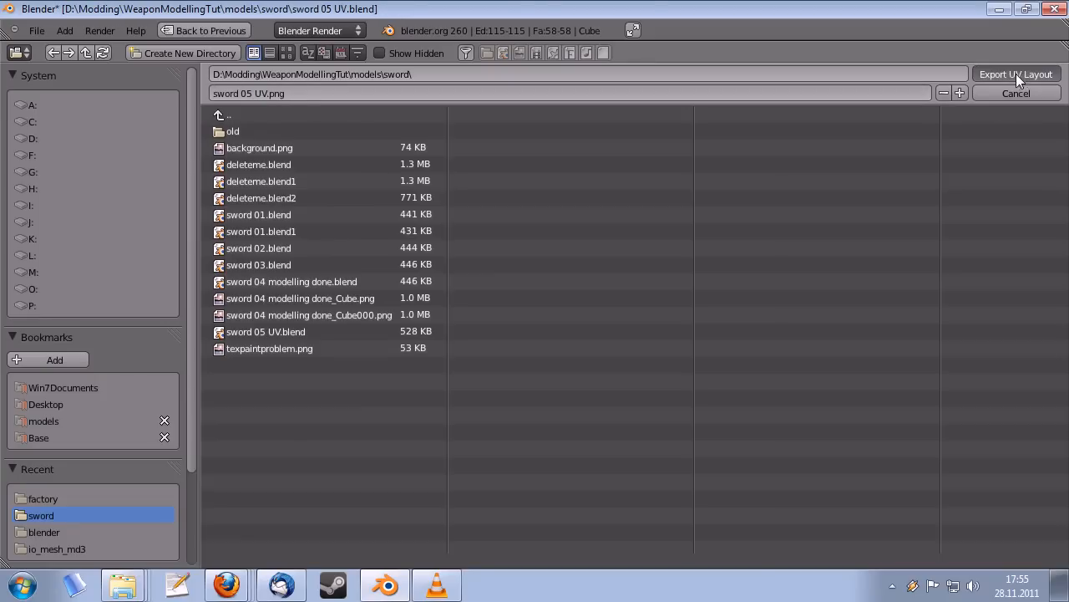
pyautogui.click(1016, 73)
# - Switch to Windows Explorer and view the exported "sword 05 UV.png" in the image viewer
pyautogui.moveTo(124, 589)
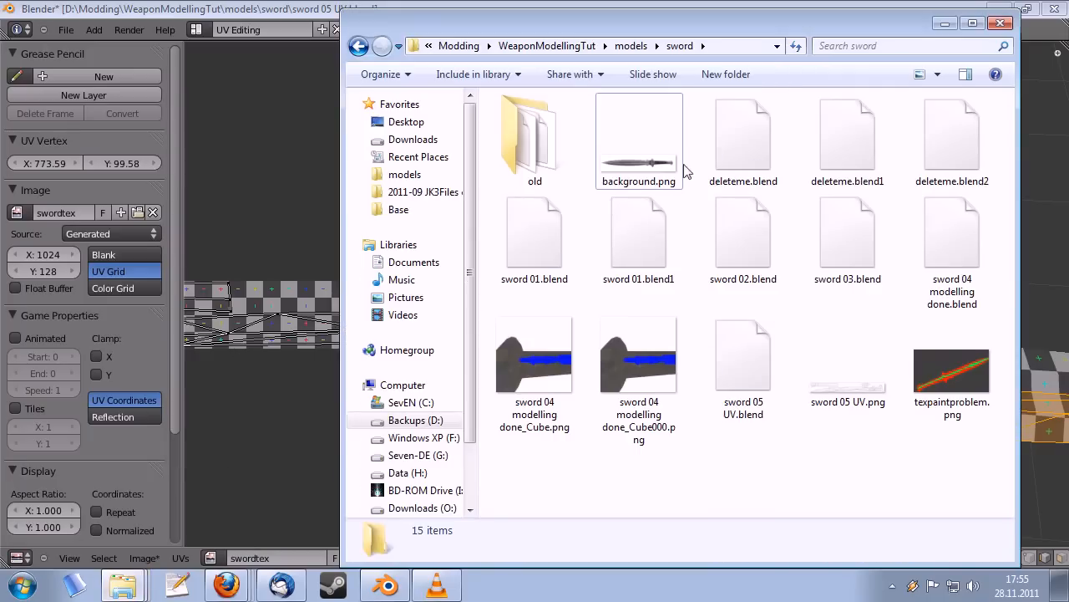
pyautogui.doubleClick(836, 372)
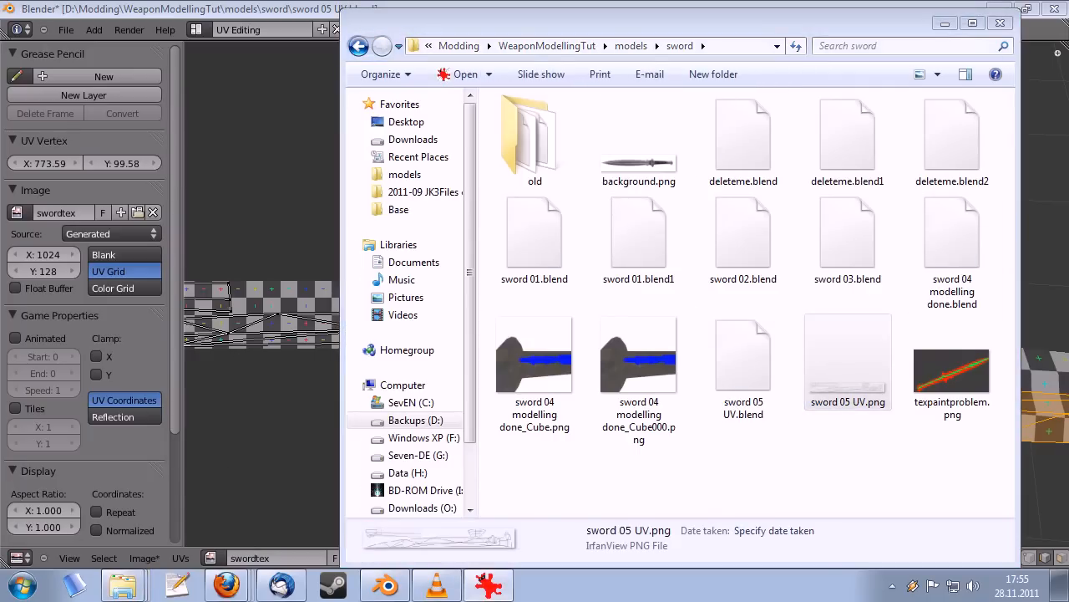
pyautogui.moveTo(930, 231); pyautogui.dragTo(296, 187)
pyautogui.doubleClick(296, 187)
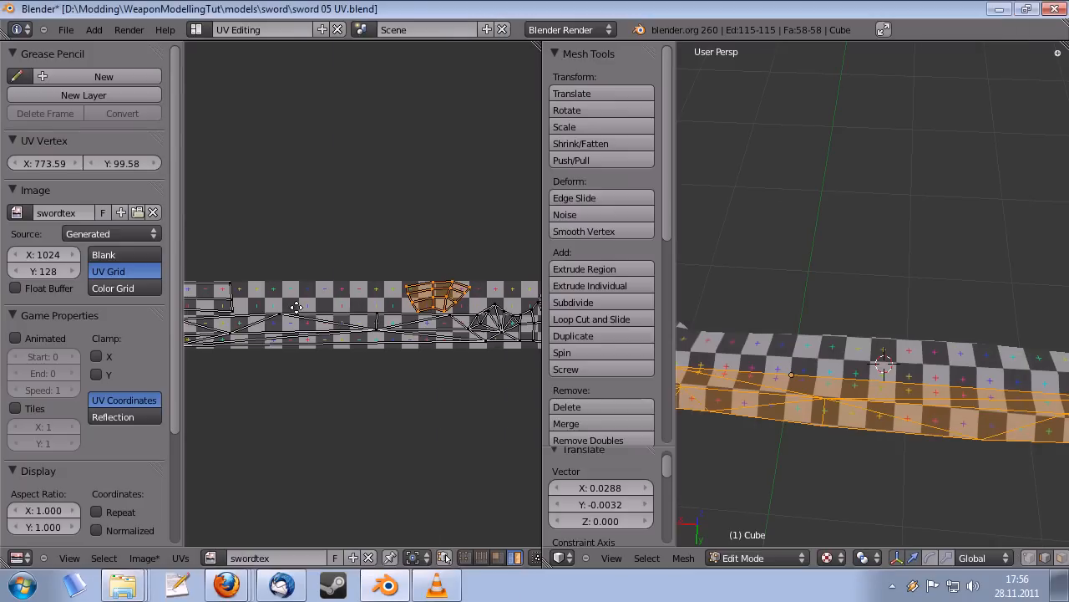
# - Pack the swordtex image into the blend file as PNG and save over the existing file
pyautogui.moveTo(297, 308); pyautogui.dragTo(254, 341, button='middle')
pyautogui.moveTo(380, 322); pyautogui.dragTo(290, 332, button='middle')
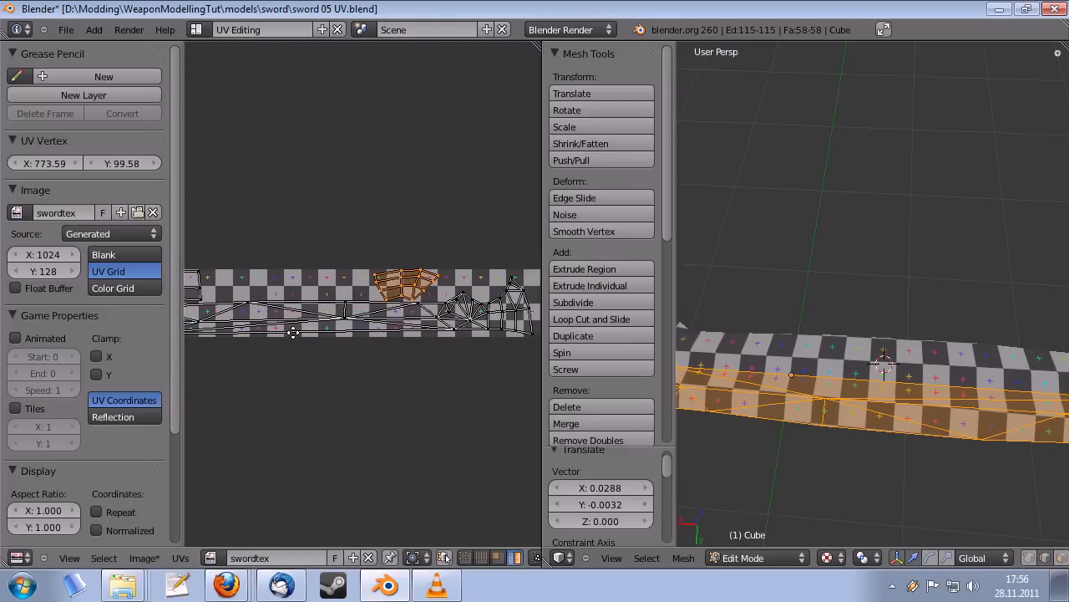
pyautogui.click(144, 557)
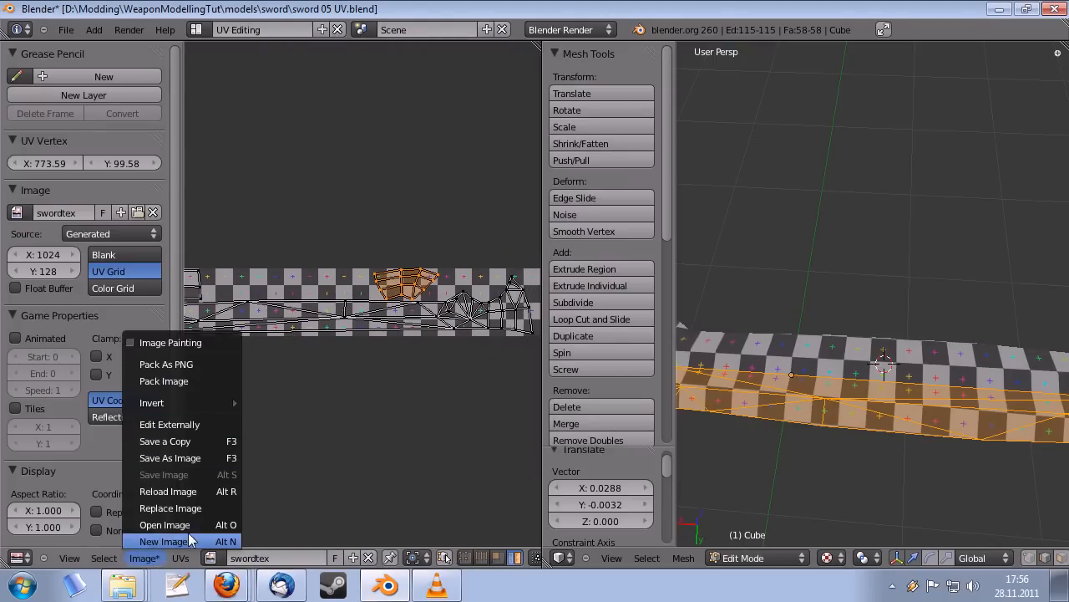
pyautogui.click(190, 364)
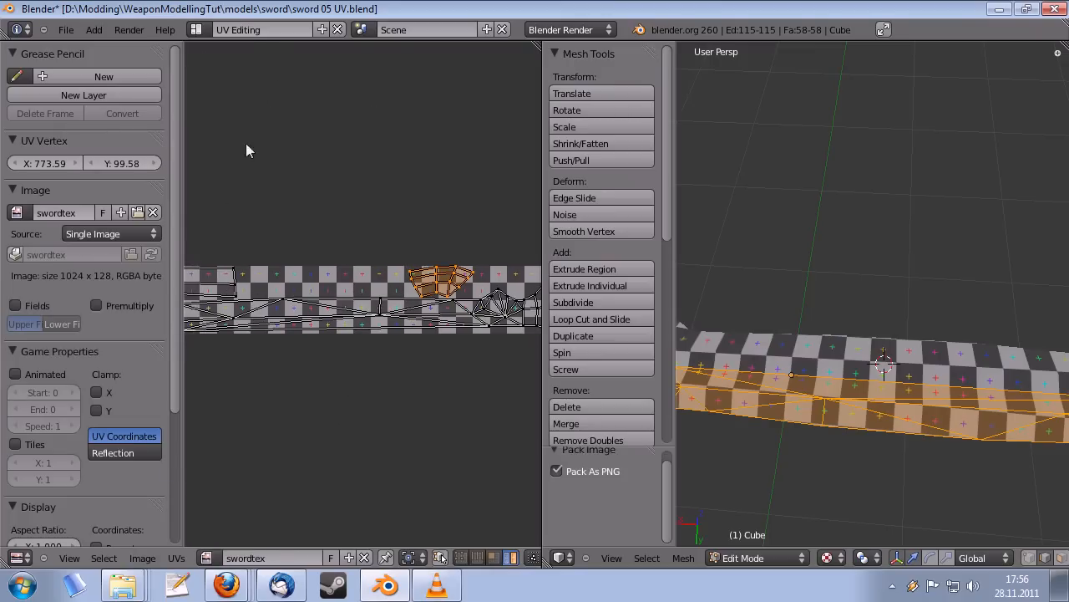
pyautogui.hotkey('ctrl', 's')
pyautogui.click(348, 277)
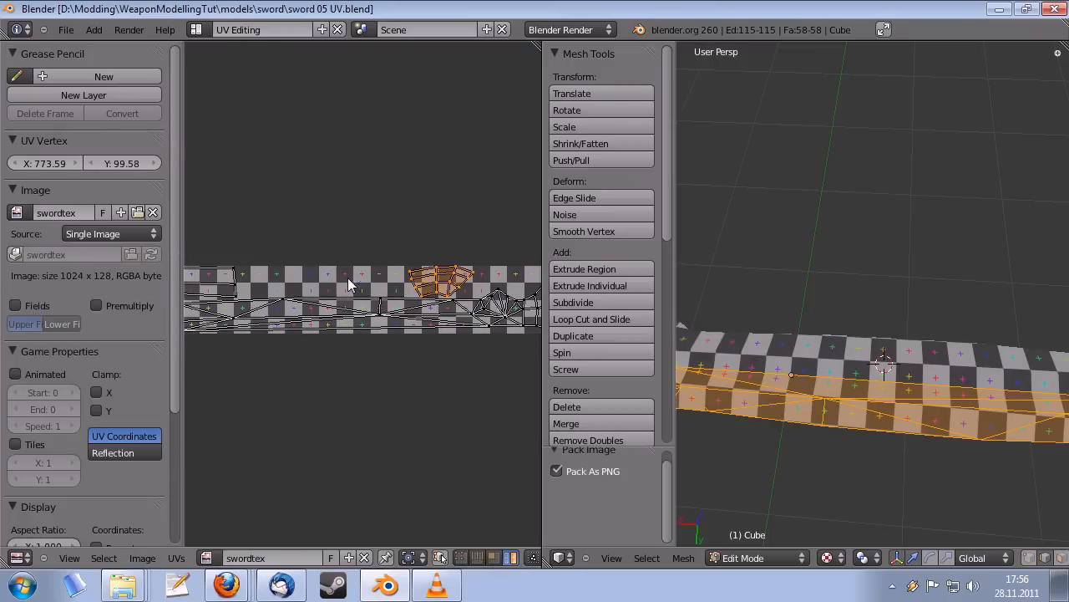
pyautogui.moveTo(348, 278); pyautogui.dragTo(338, 297, button='middle')
pyautogui.moveTo(369, 345); pyautogui.dragTo(269, 311, button='middle')
pyautogui.moveTo(395, 350); pyautogui.dragTo(465, 344, button='middle')
pyautogui.moveTo(535, 335); pyautogui.dragTo(436, 333, button='middle')
pyautogui.moveTo(883, 429); pyautogui.dragTo(919, 437, button='middle')
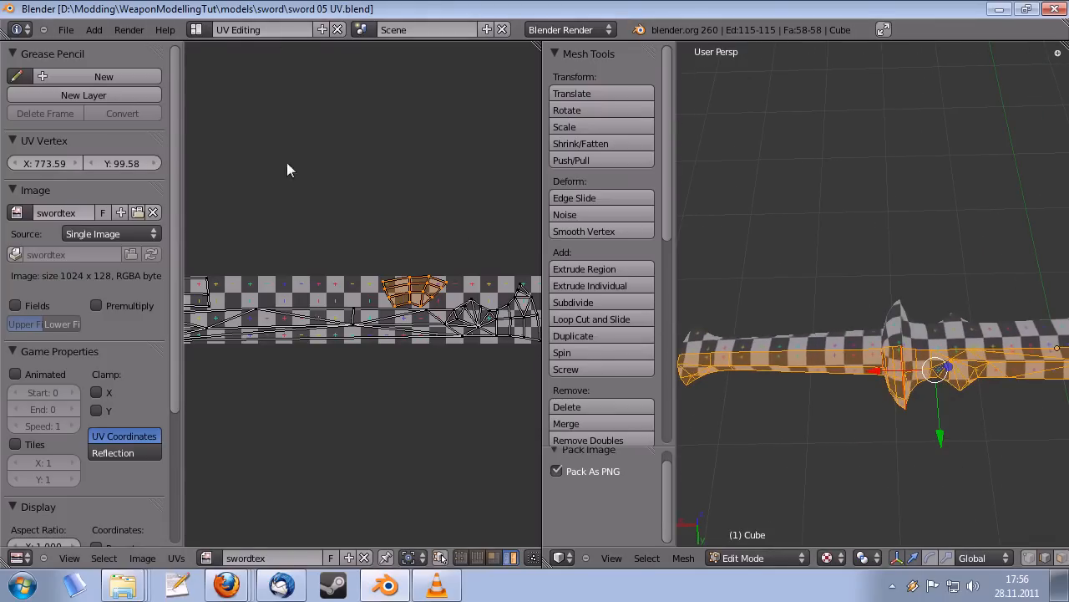
pyautogui.moveTo(356, 335)
pyautogui.mouseDown(button='middle')
pyautogui.moveTo(309, 331)
pyautogui.moveTo(356, 331)
pyautogui.mouseUp(button='middle')
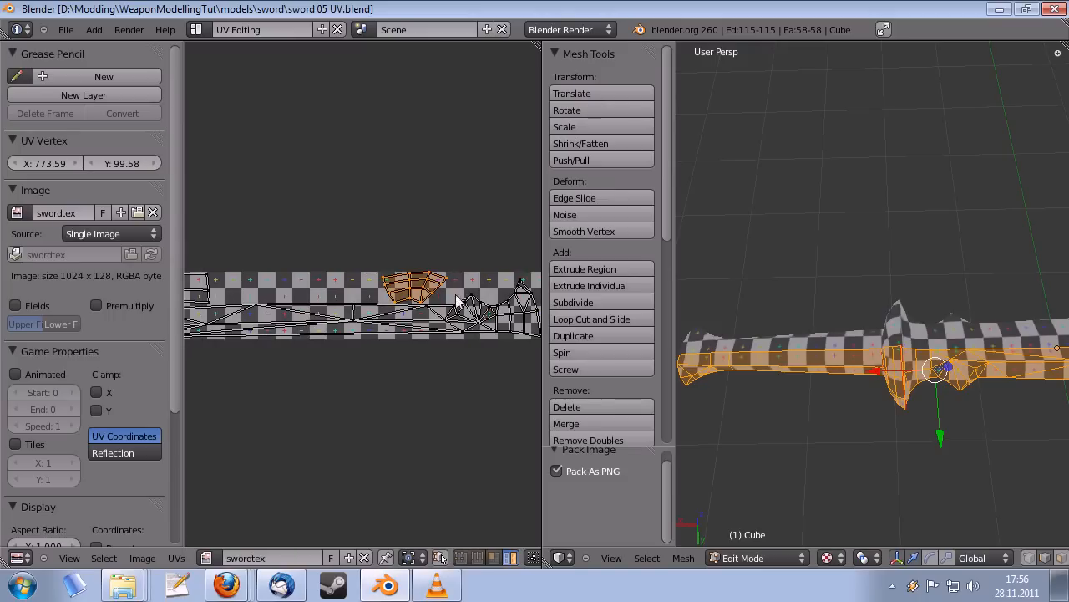
# - Change to the Default screen layout and show the sword with Textured viewport shading
pyautogui.click(196, 29)
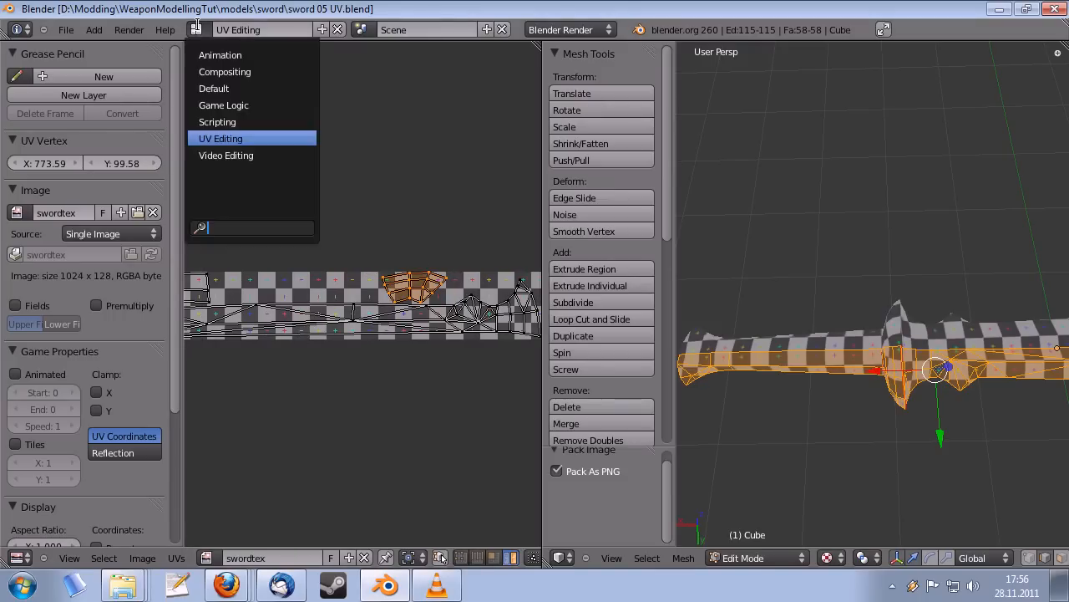
pyautogui.click(219, 88)
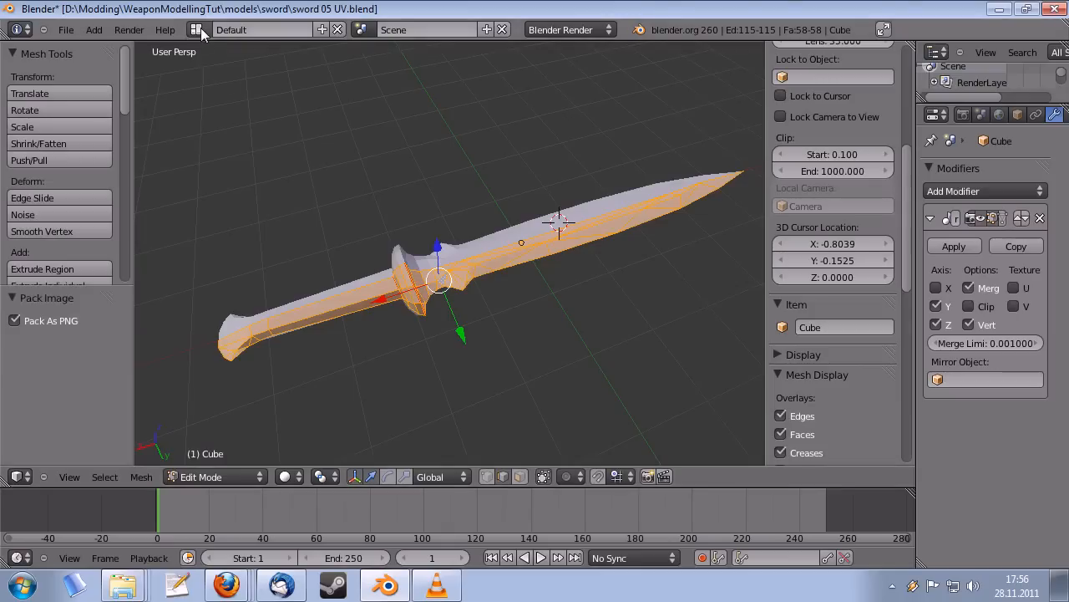
pyautogui.moveTo(544, 293); pyautogui.dragTo(481, 412, button='middle')
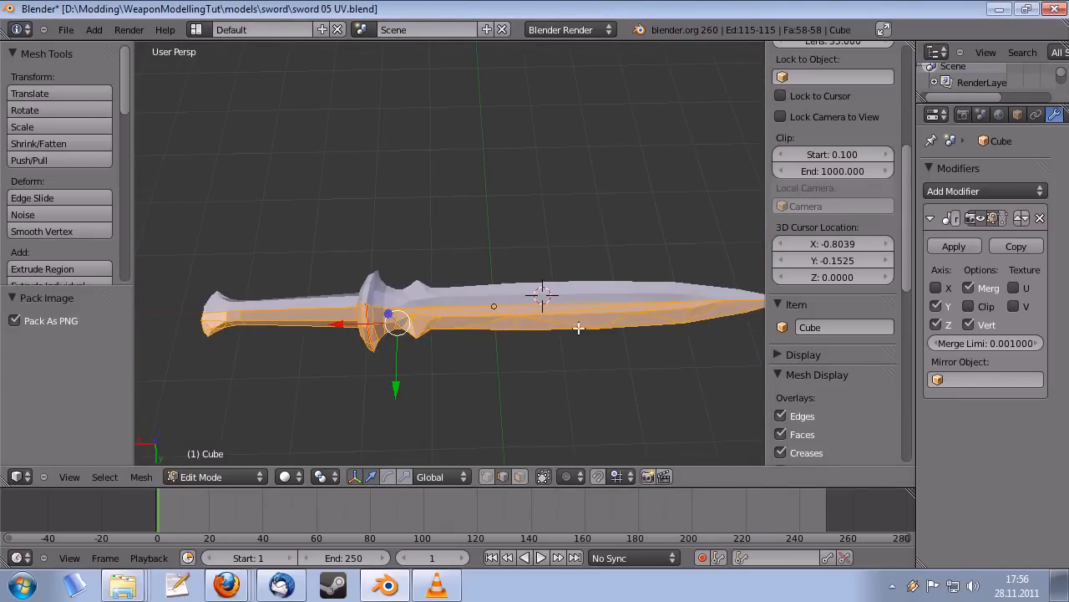
pyautogui.moveTo(579, 329); pyautogui.dragTo(611, 285, button='middle')
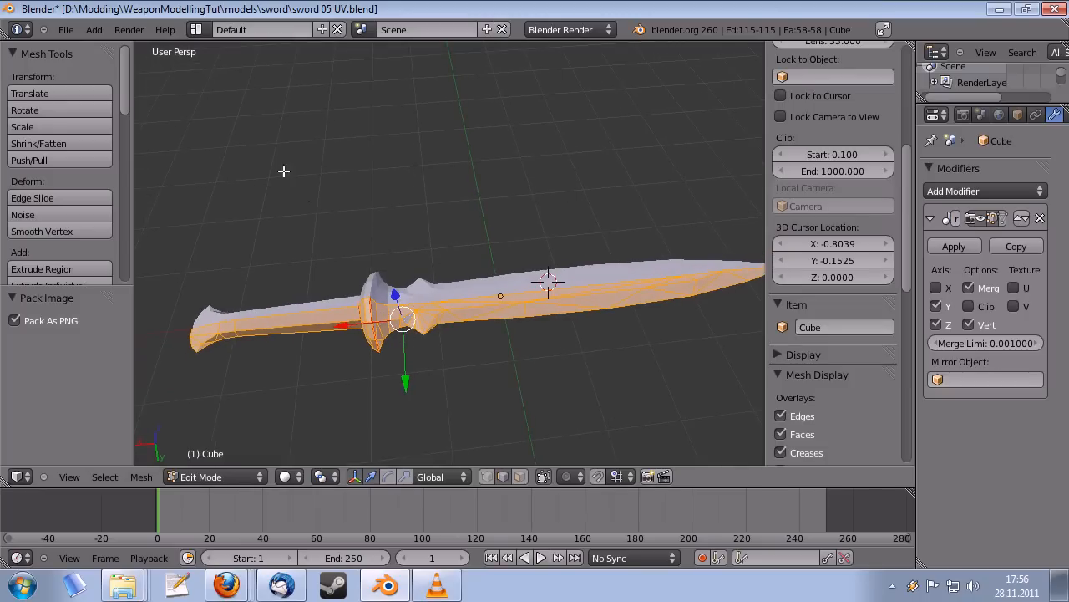
pyautogui.moveTo(450, 363); pyautogui.dragTo(417, 389, button='middle')
pyautogui.click(288, 477)
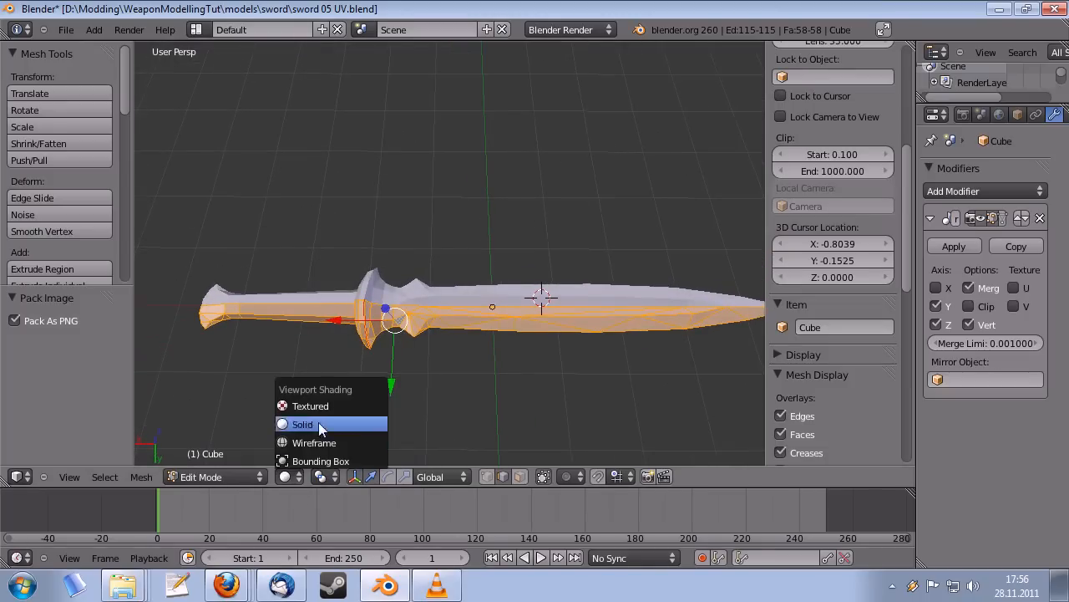
pyautogui.click(323, 407)
pyautogui.moveTo(401, 406)
pyautogui.mouseDown(button='middle')
pyautogui.moveTo(488, 379)
pyautogui.moveTo(470, 327)
pyautogui.moveTo(299, 279)
pyautogui.moveTo(336, 318)
pyautogui.moveTo(349, 303)
pyautogui.moveTo(454, 382)
pyautogui.moveTo(502, 265)
pyautogui.moveTo(480, 315)
pyautogui.moveTo(425, 319)
pyautogui.mouseUp(button='middle')
# - Put the sword into Texture Paint mode
pyautogui.click(256, 476)
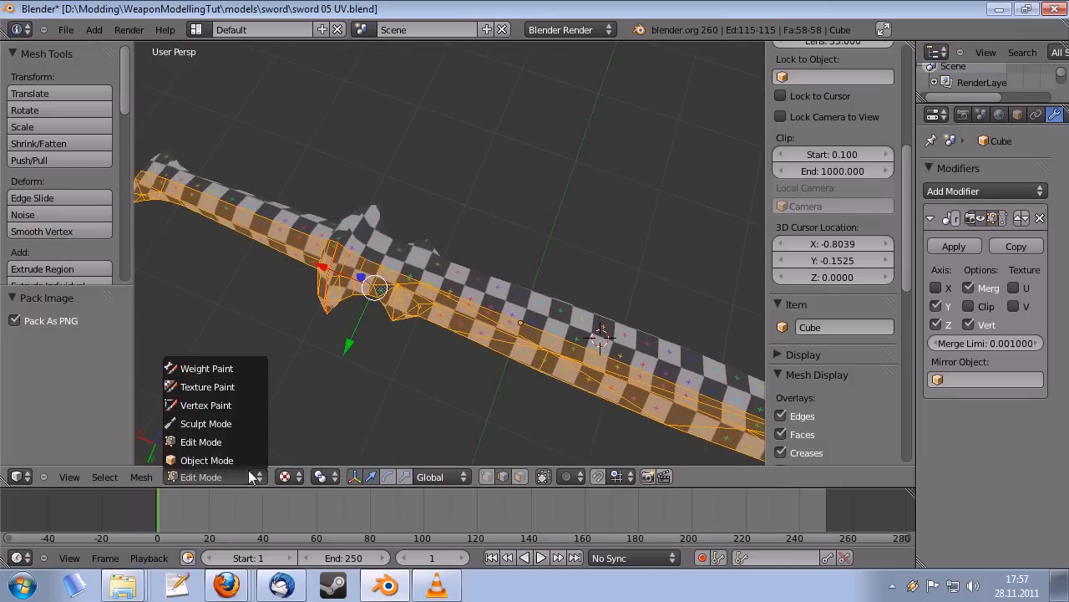
pyautogui.click(231, 387)
pyautogui.moveTo(375, 336)
pyautogui.mouseDown(button='middle')
pyautogui.moveTo(409, 320)
pyautogui.moveTo(437, 279)
pyautogui.moveTo(397, 284)
pyautogui.mouseUp(button='middle')
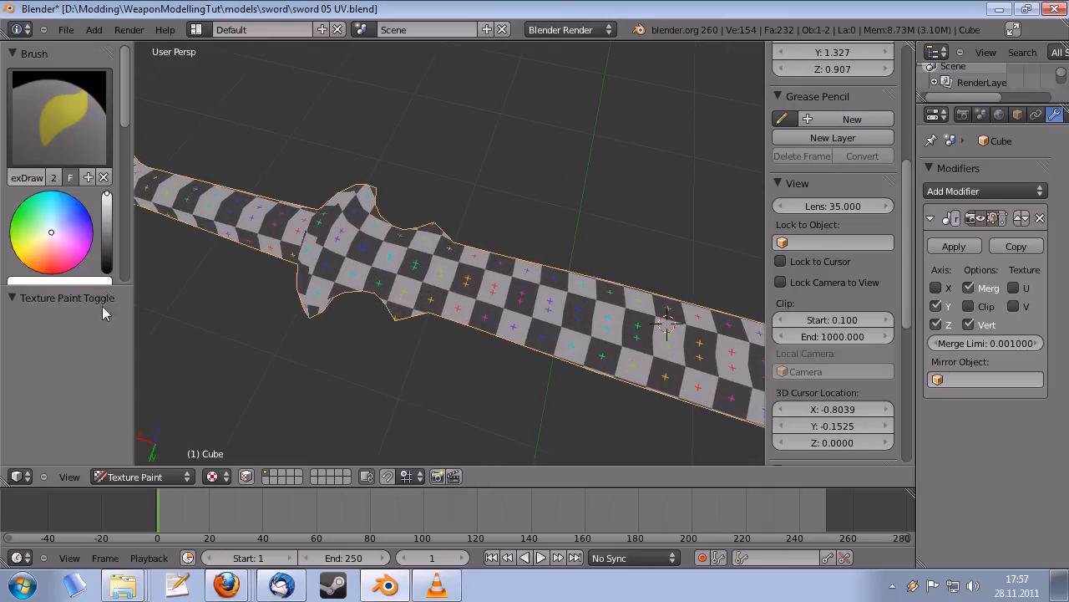
# - Enlarge the brush settings area and look through the paint brush's colour, radius, strength and projection options
pyautogui.scroll(-3, 81, 231)
pyautogui.scroll(3, 81, 231)
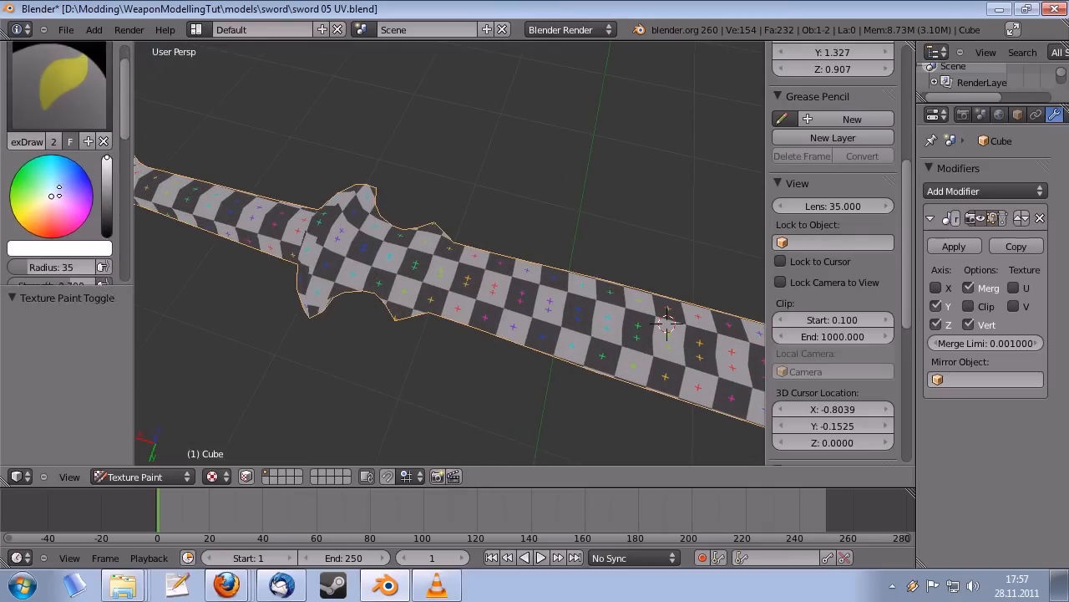
pyautogui.scroll(-2, 65, 213)
pyautogui.scroll(-2, 92, 250)
pyautogui.moveTo(97, 138)
pyautogui.mouseDown(button='middle')
pyautogui.moveTo(97, 4)
pyautogui.moveTo(90, 300)
pyautogui.mouseUp(button='middle')
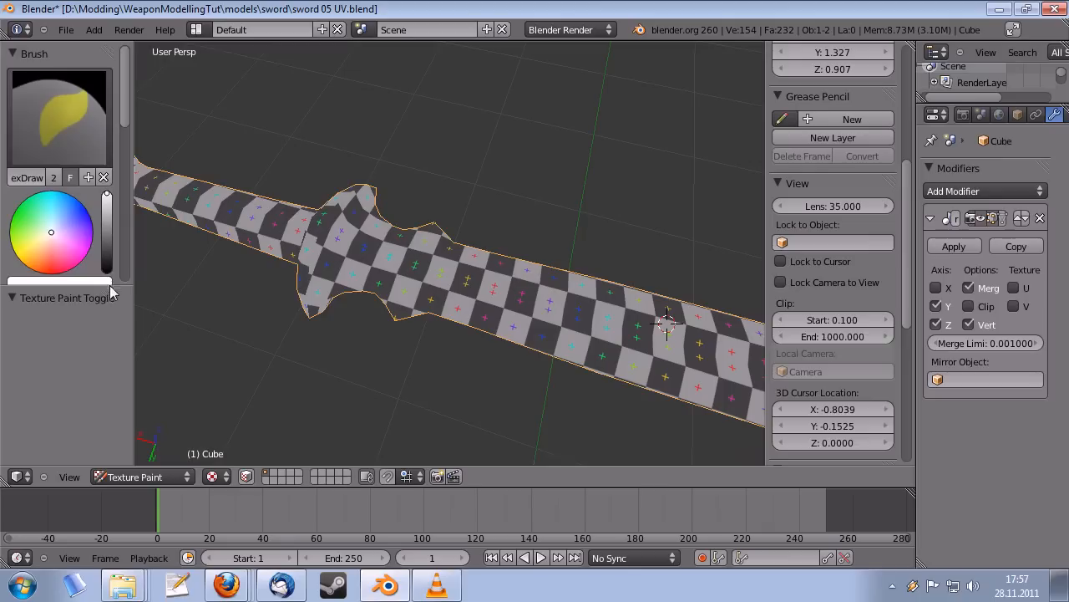
pyautogui.moveTo(110, 286); pyautogui.dragTo(109, 339)
pyautogui.moveTo(71, 256); pyautogui.dragTo(56, 6, button='middle')
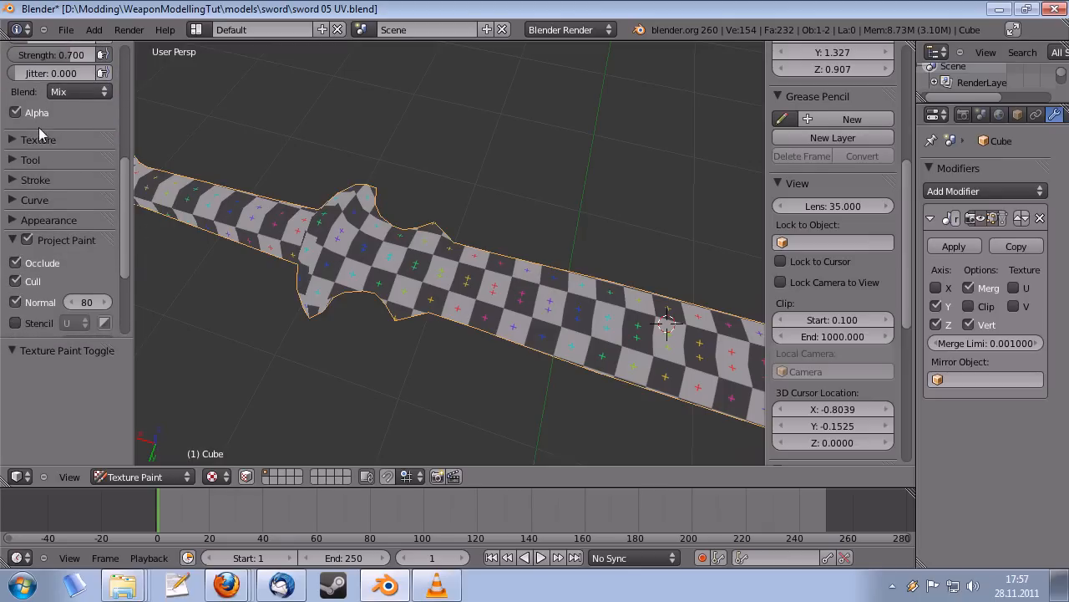
pyautogui.scroll(8, 39, 133)
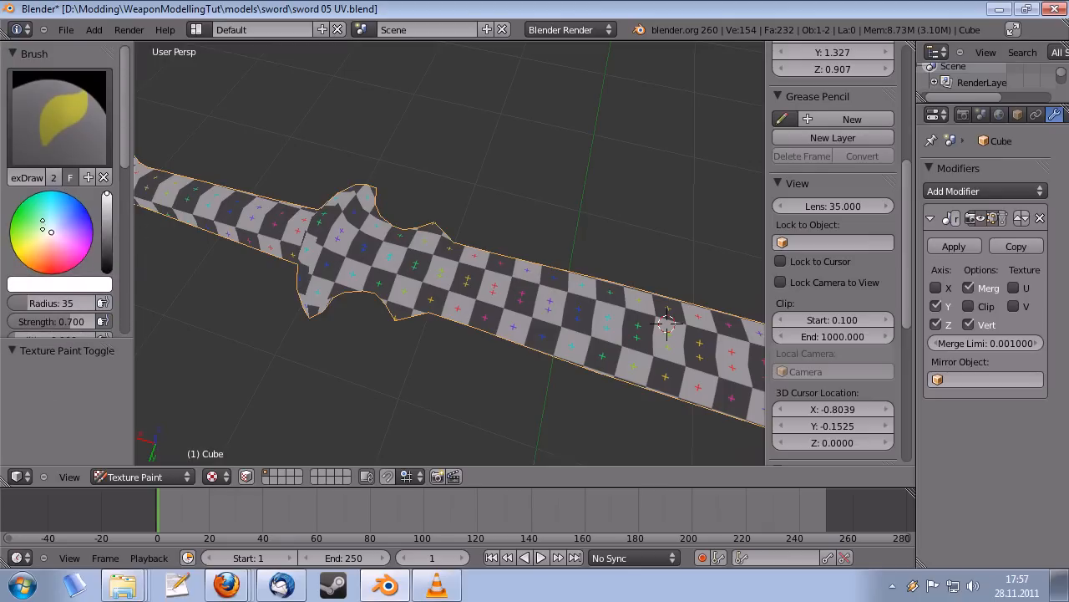
# - Add a new texture to the paint brush
pyautogui.scroll(-1, 66, 215)
pyautogui.moveTo(52, 261); pyautogui.dragTo(60, 69, button='middle')
pyautogui.click(24, 170)
pyautogui.scroll(-3, 33, 209)
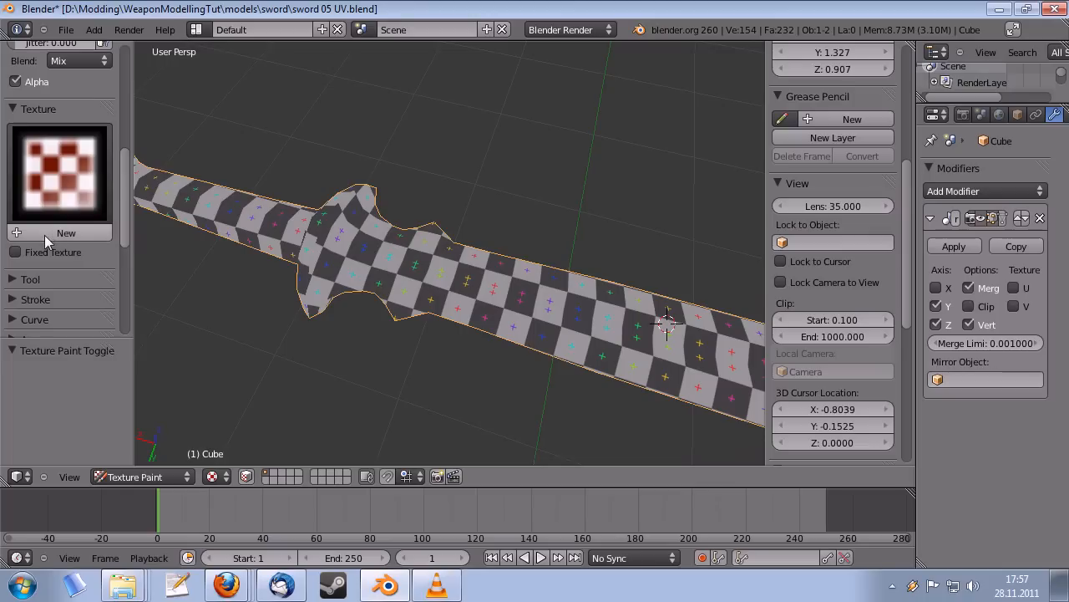
pyautogui.click(44, 234)
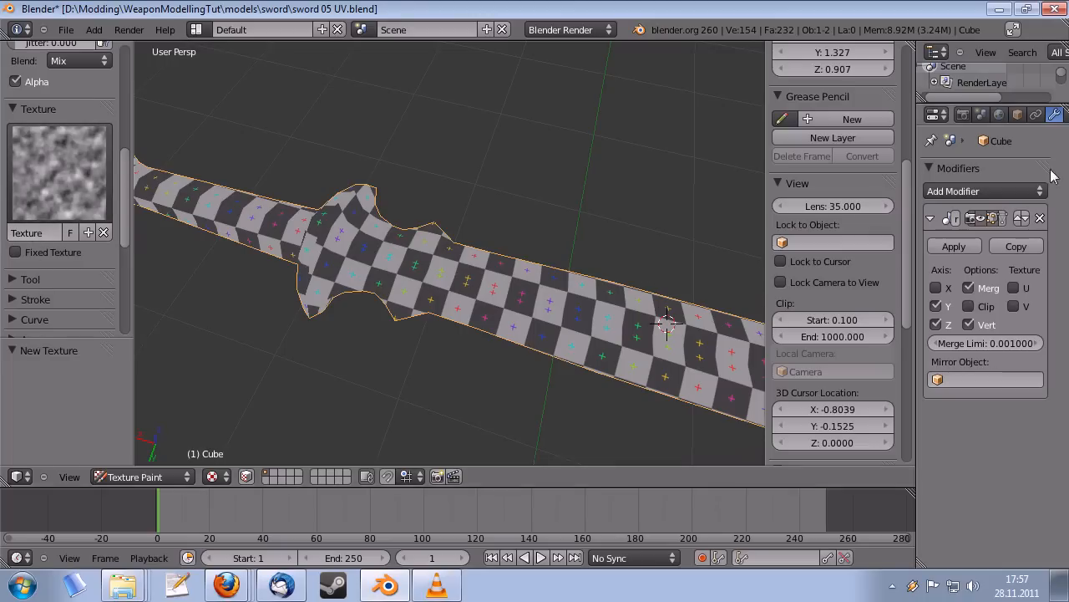
# - Open the brush texture's properties and set its type to Image or Movie
pyautogui.moveTo(1017, 109); pyautogui.dragTo(940, 115, button='middle')
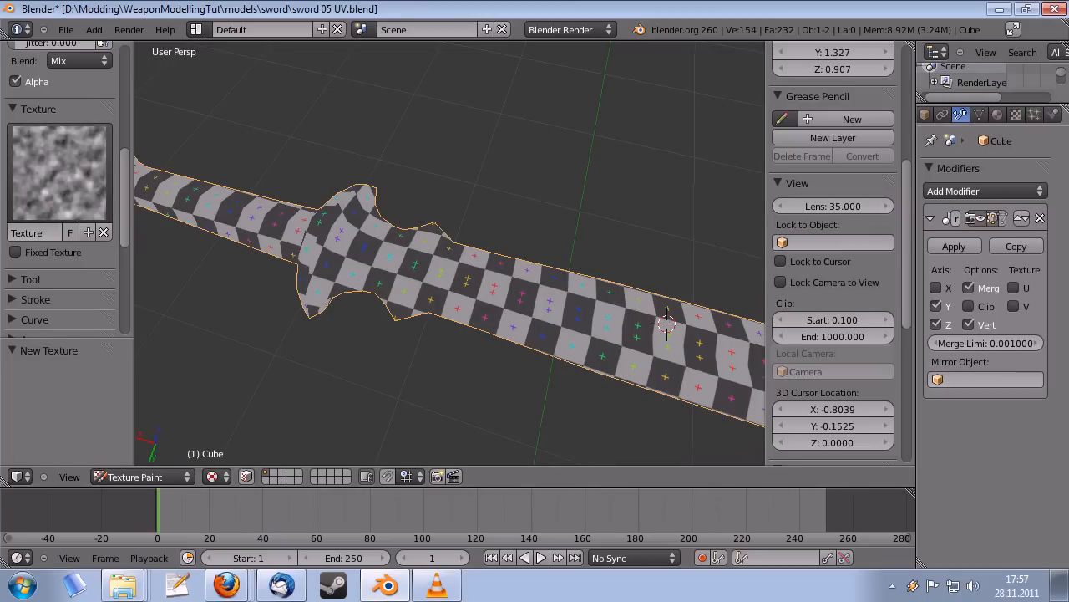
pyautogui.click(1016, 116)
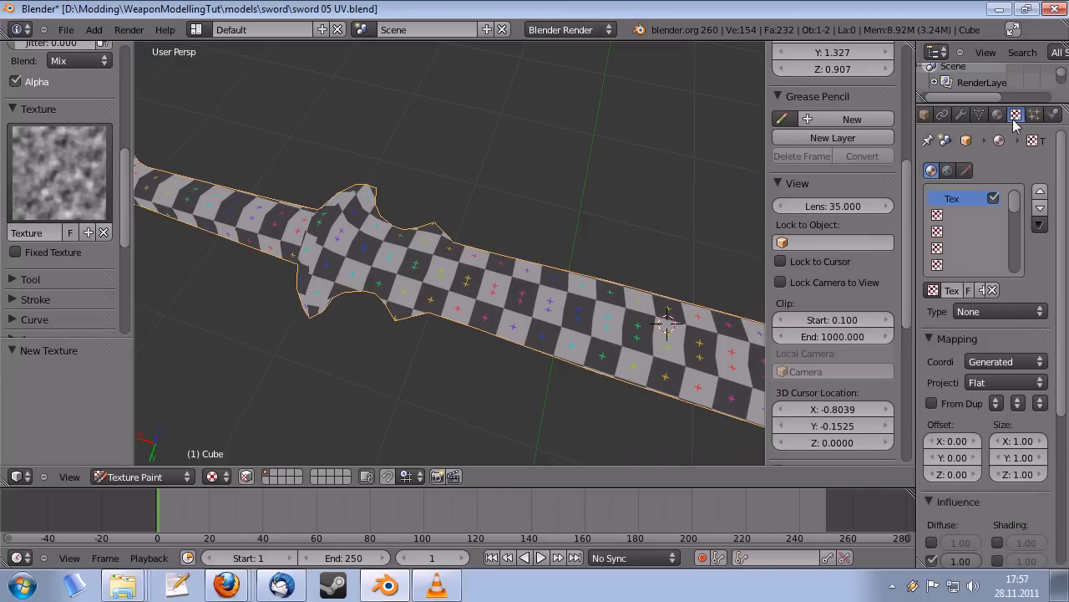
pyautogui.click(967, 171)
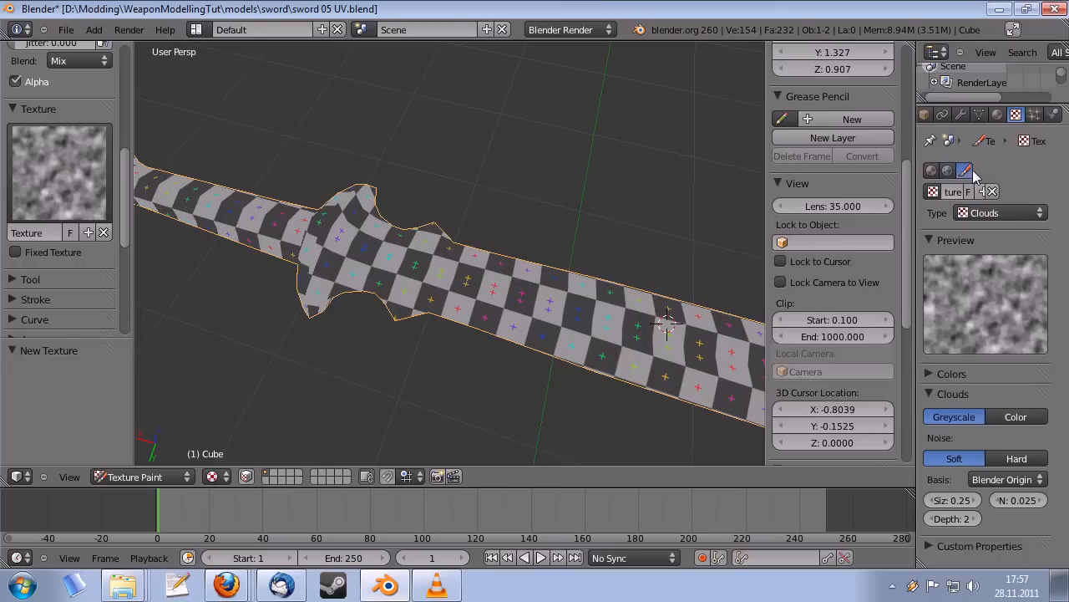
pyautogui.click(934, 192)
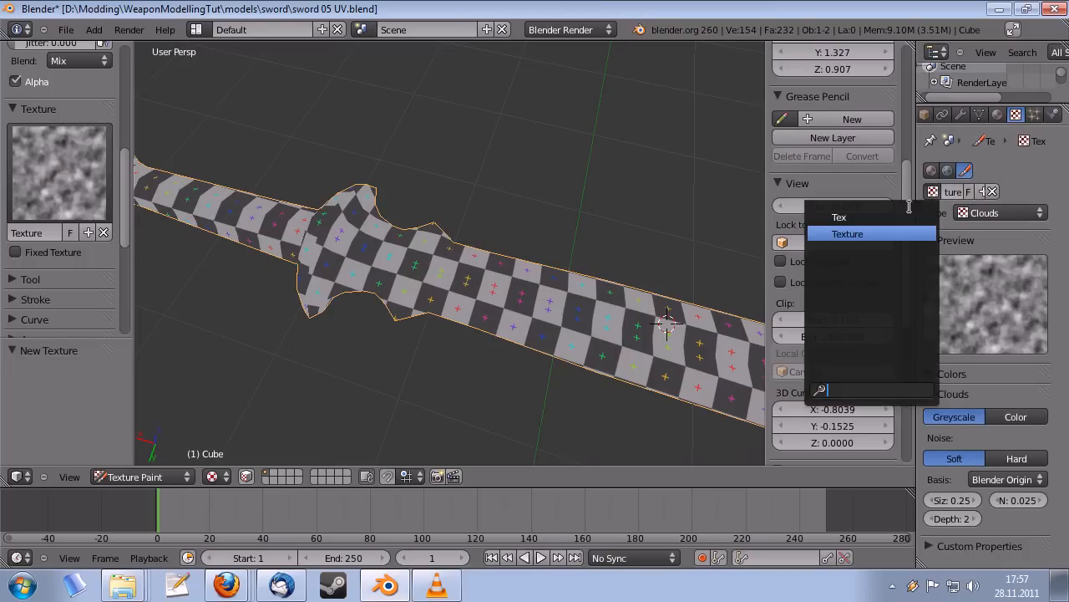
pyautogui.click(869, 235)
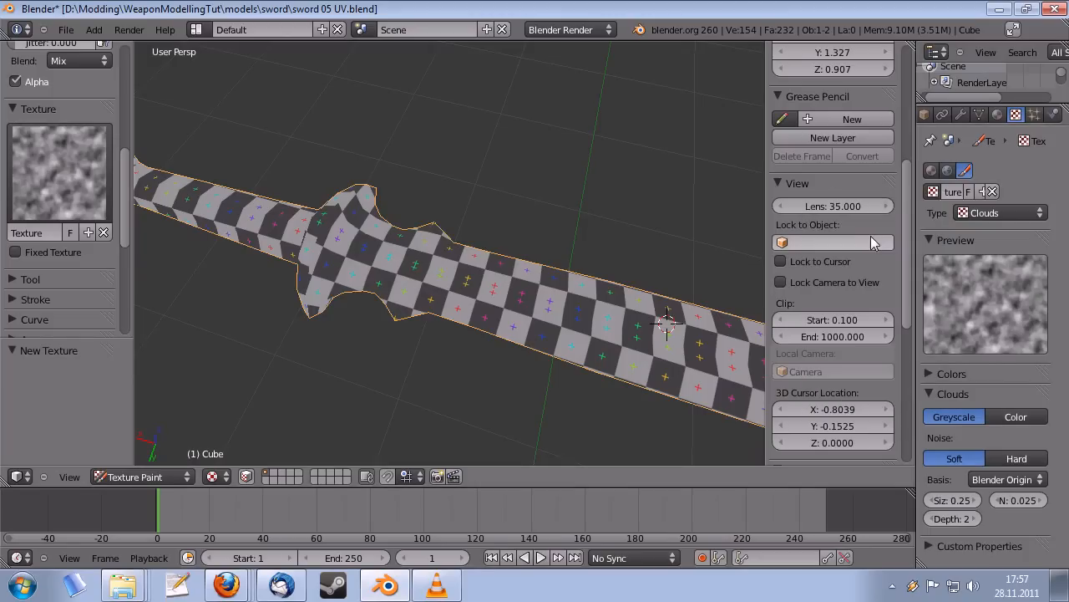
pyautogui.click(1006, 214)
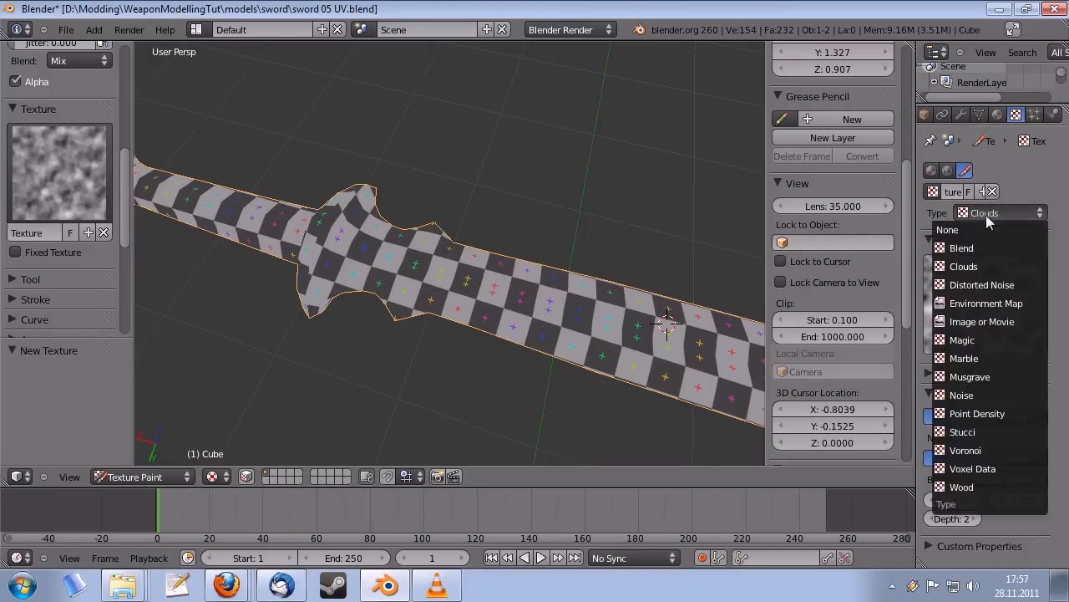
pyautogui.click(995, 323)
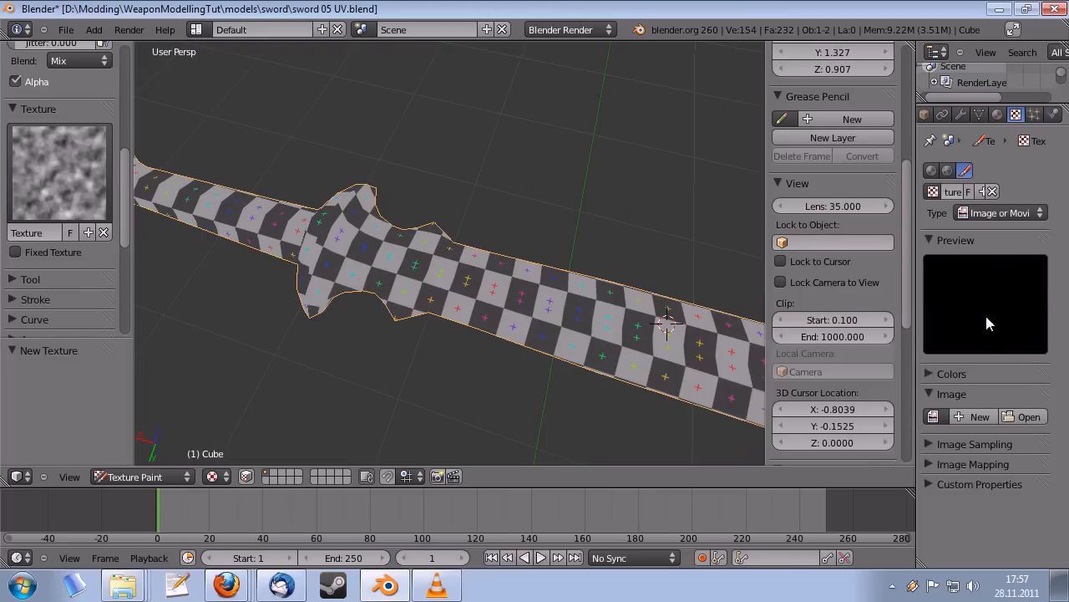
# - Load basic3.jpg from the Base folder's textures\factory directory as the brush texture image, browsing the files as thumbnails
pyautogui.click(1023, 418)
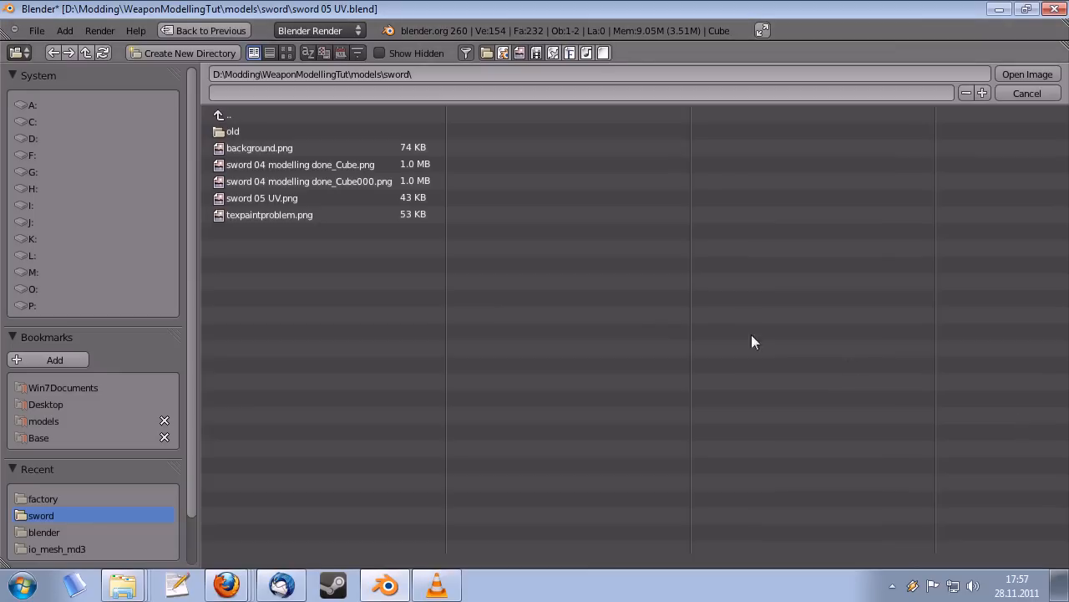
pyautogui.click(39, 437)
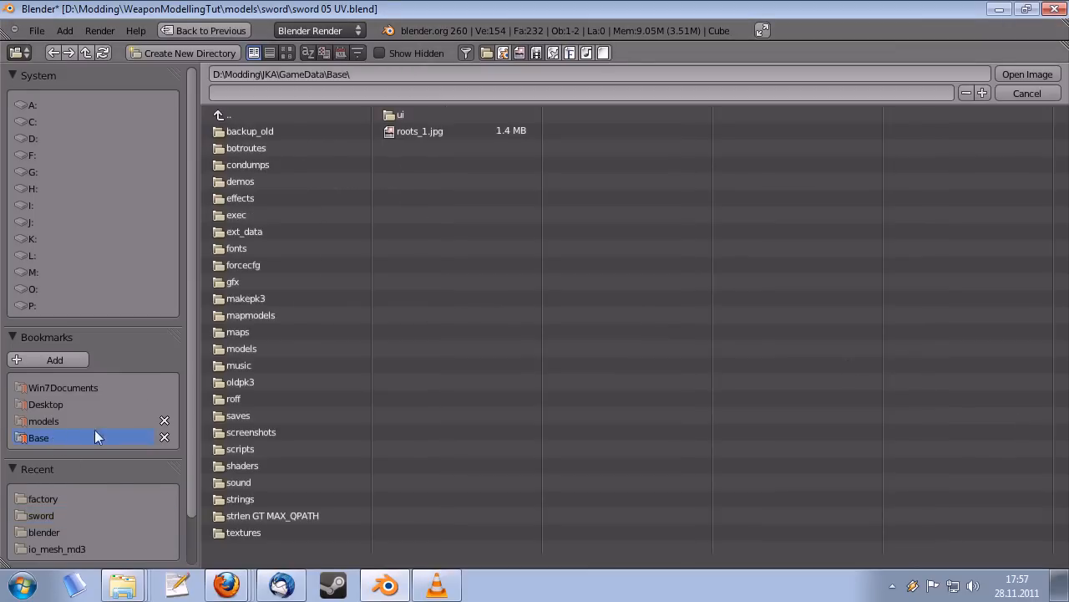
pyautogui.click(255, 532)
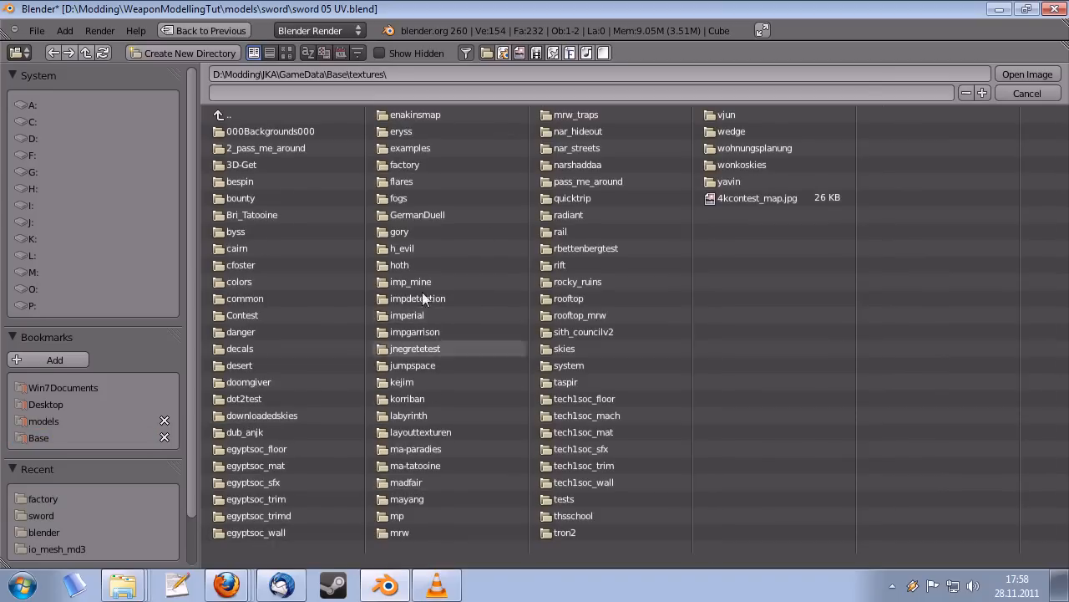
pyautogui.click(421, 165)
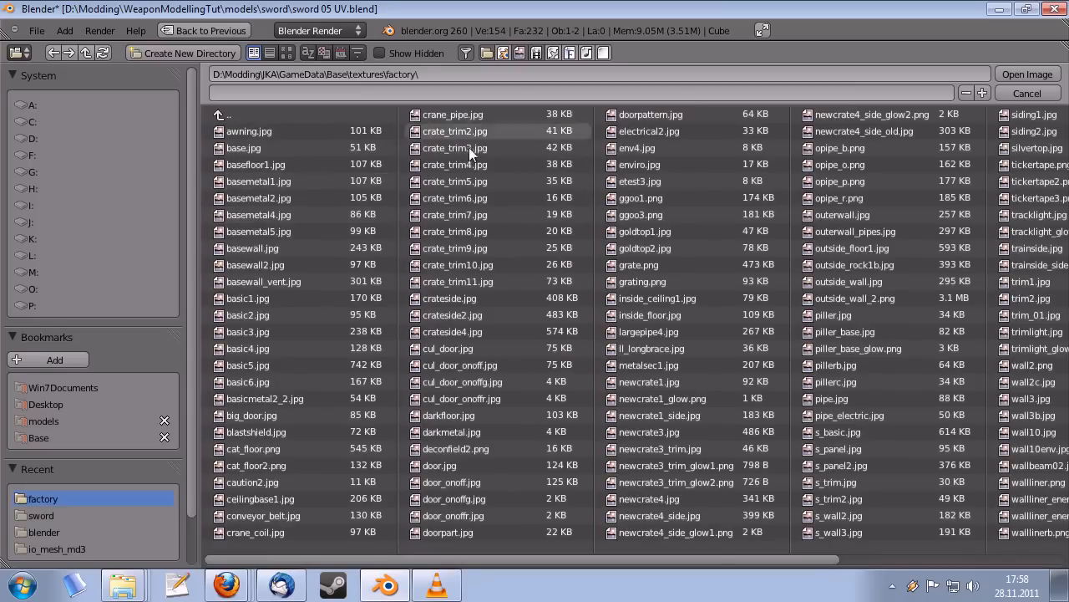
pyautogui.click(291, 51)
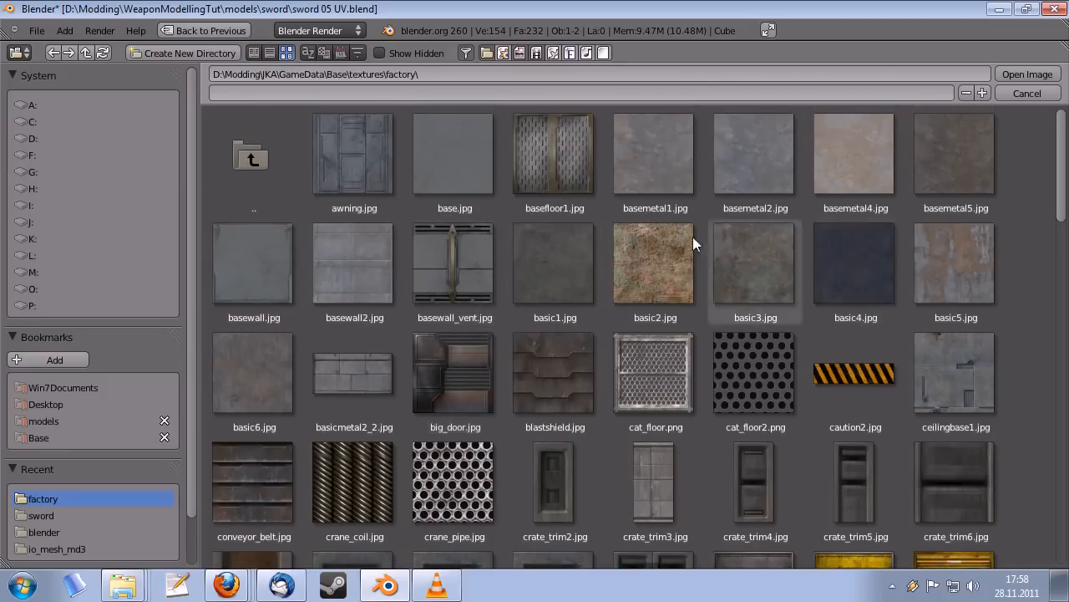
pyautogui.doubleClick(764, 266)
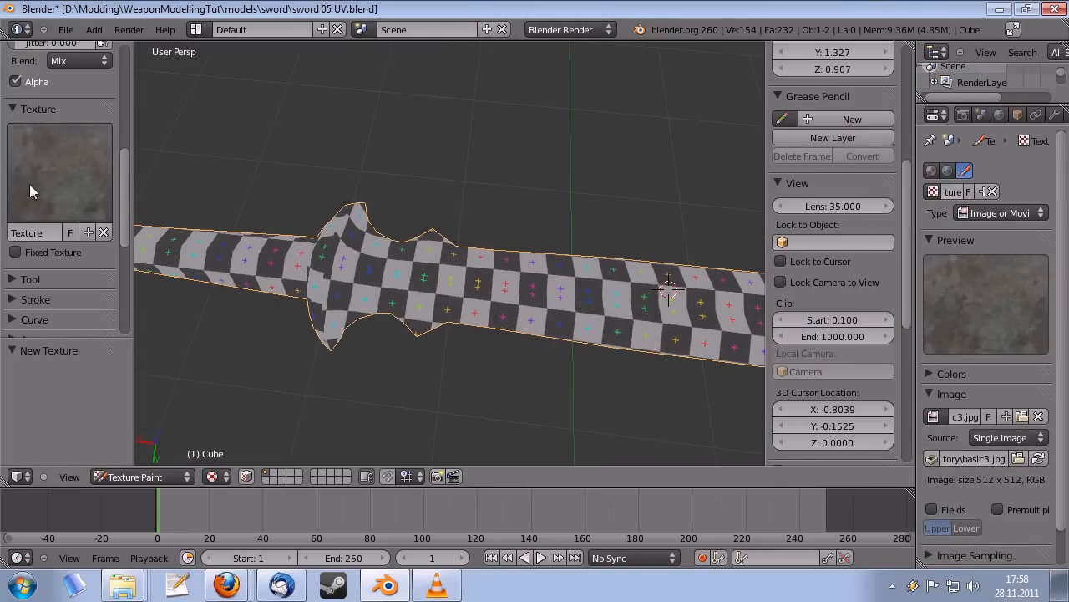
# - Set the brush strength to 0.337 and paint faint texture strokes on the blade near the guard
pyautogui.scroll(5, 87, 295)
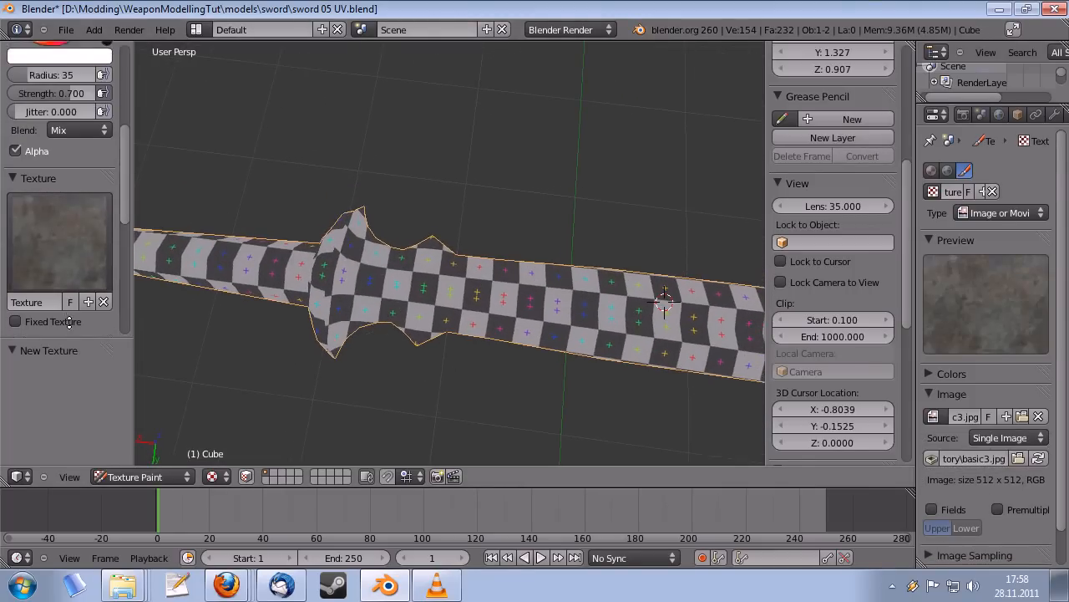
pyautogui.scroll(1, 56, 250)
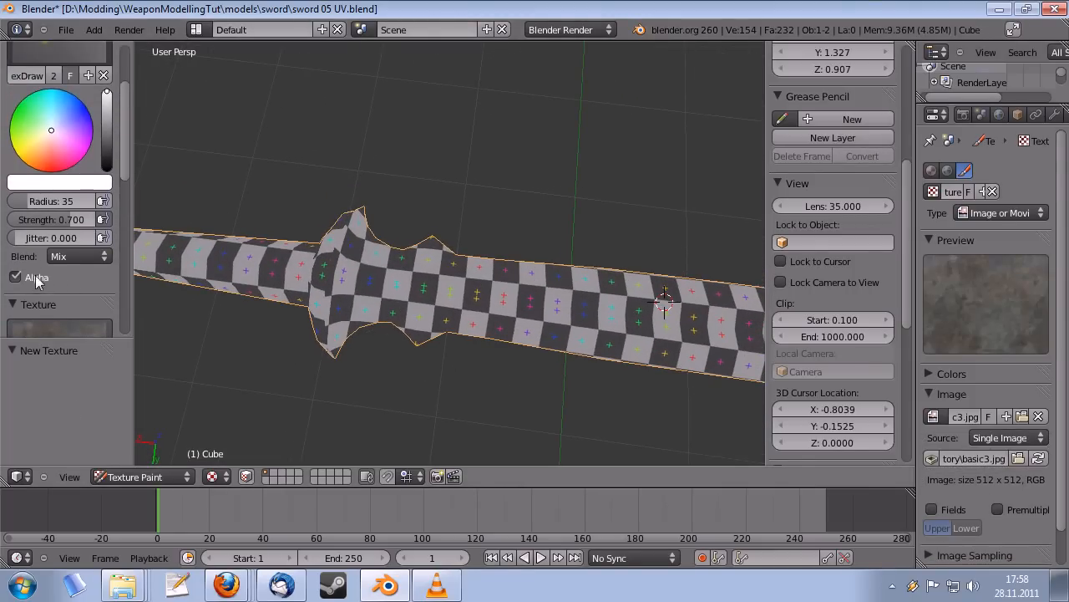
pyautogui.scroll(1, 42, 293)
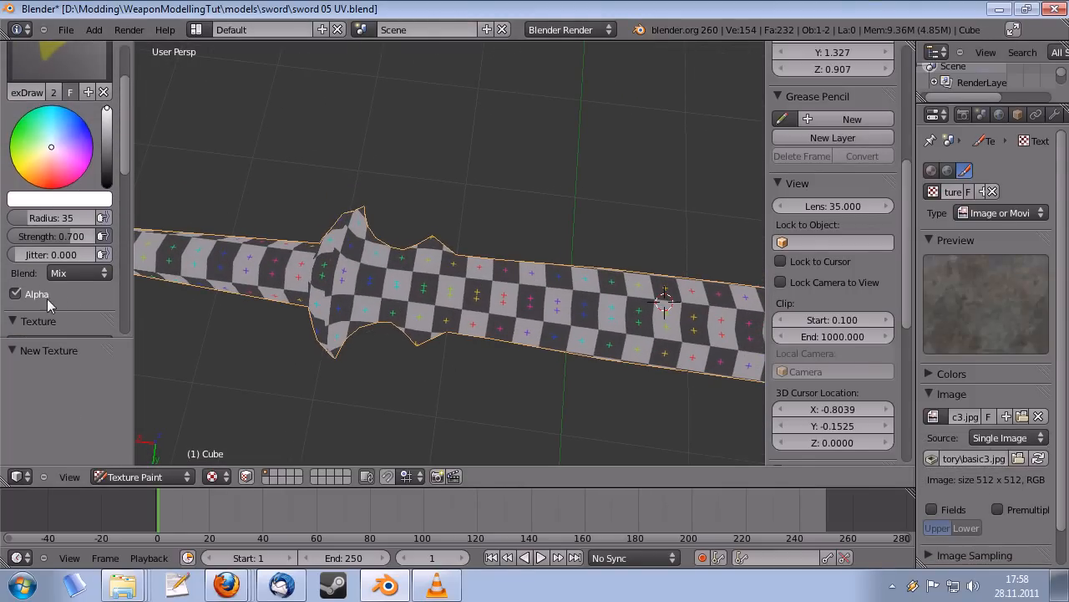
pyautogui.click(73, 237)
pyautogui.click(71, 254)
pyautogui.moveTo(38, 244); pyautogui.dragTo(34, 243)
pyautogui.moveTo(565, 350)
pyautogui.mouseDown()
pyautogui.moveTo(571, 325)
pyautogui.moveTo(518, 325)
pyautogui.moveTo(613, 341)
pyautogui.moveTo(600, 337)
pyautogui.mouseUp()
pyautogui.moveTo(600, 337); pyautogui.dragTo(570, 306, button='middle')
pyautogui.scroll(3, 513, 327)
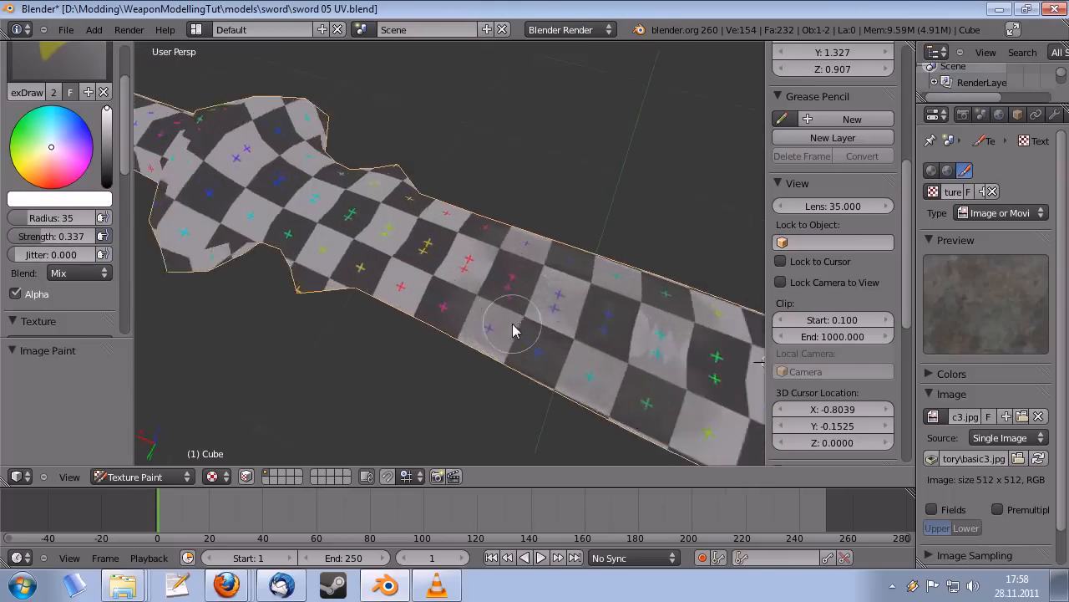
pyautogui.moveTo(434, 293); pyautogui.dragTo(443, 315)
# - Set the brush strength to 1.000 and paint the metal texture along the blade from near the guard towards the tip
pyautogui.moveTo(72, 239); pyautogui.dragTo(142, 238)
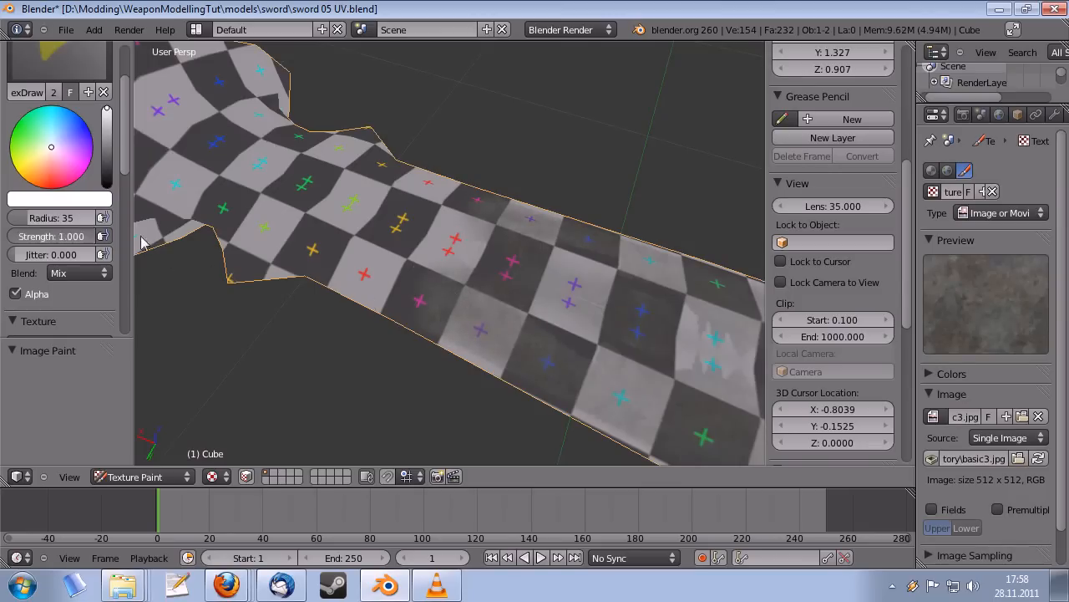
pyautogui.scroll(-5, 544, 351)
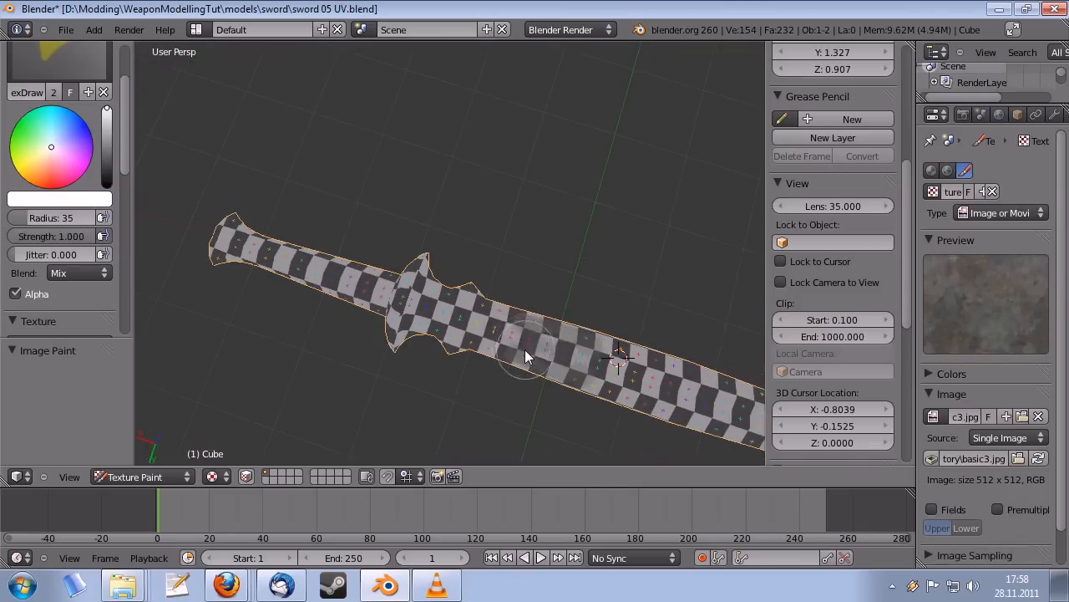
pyautogui.moveTo(531, 362); pyautogui.dragTo(576, 381)
pyautogui.moveTo(548, 360)
pyautogui.mouseDown(button='middle')
pyautogui.moveTo(607, 328)
pyautogui.moveTo(444, 296)
pyautogui.mouseUp(button='middle')
pyautogui.scroll(3, 607, 328)
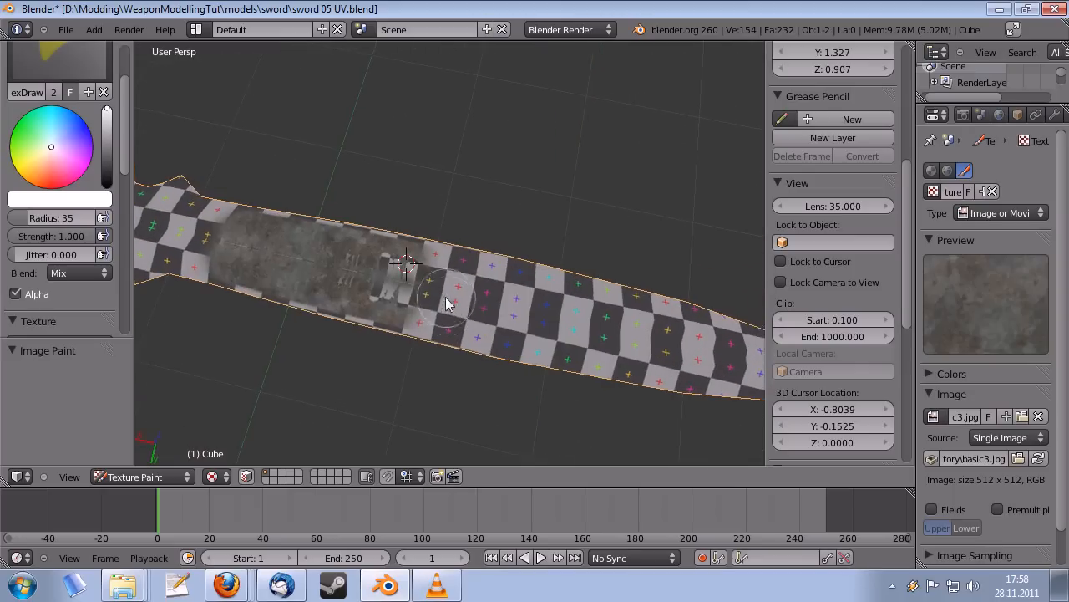
pyautogui.moveTo(444, 296)
pyautogui.mouseDown()
pyautogui.moveTo(554, 315)
pyautogui.moveTo(431, 318)
pyautogui.moveTo(660, 339)
pyautogui.mouseUp()
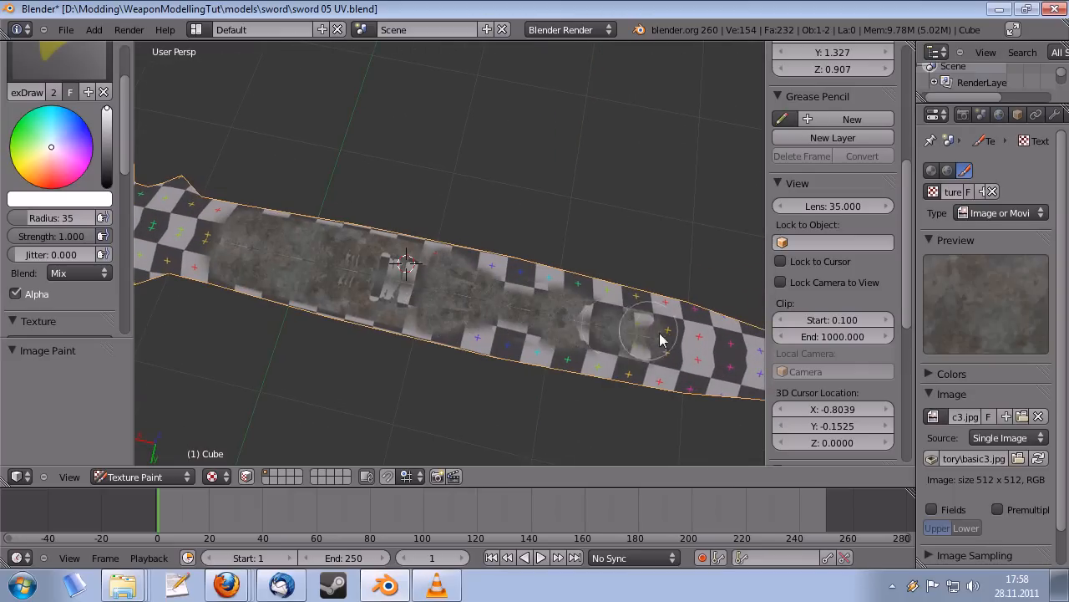
pyautogui.moveTo(674, 360)
pyautogui.mouseDown(button='middle')
pyautogui.moveTo(493, 289)
pyautogui.moveTo(441, 280)
pyautogui.moveTo(395, 215)
pyautogui.moveTo(437, 286)
pyautogui.moveTo(518, 270)
pyautogui.moveTo(556, 222)
pyautogui.moveTo(524, 263)
pyautogui.moveTo(455, 243)
pyautogui.moveTo(495, 203)
pyautogui.moveTo(447, 305)
pyautogui.moveTo(477, 323)
pyautogui.moveTo(618, 268)
pyautogui.mouseUp(button='middle')
pyautogui.scroll(-3, 1036, 114)
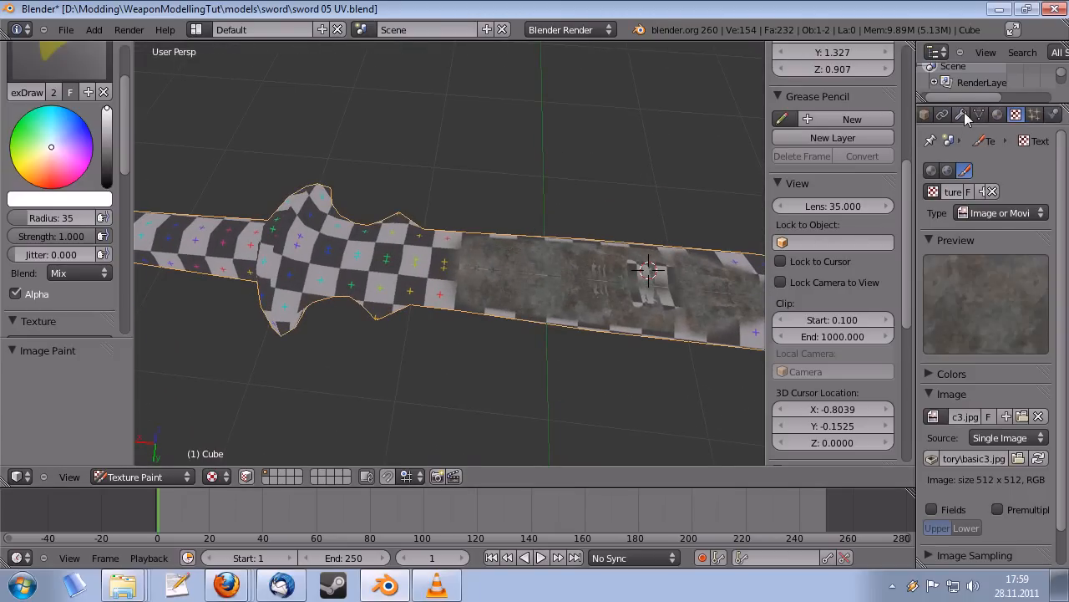
# - Turn off the Mirror modifier's display in the viewport for the sword
pyautogui.click(963, 114)
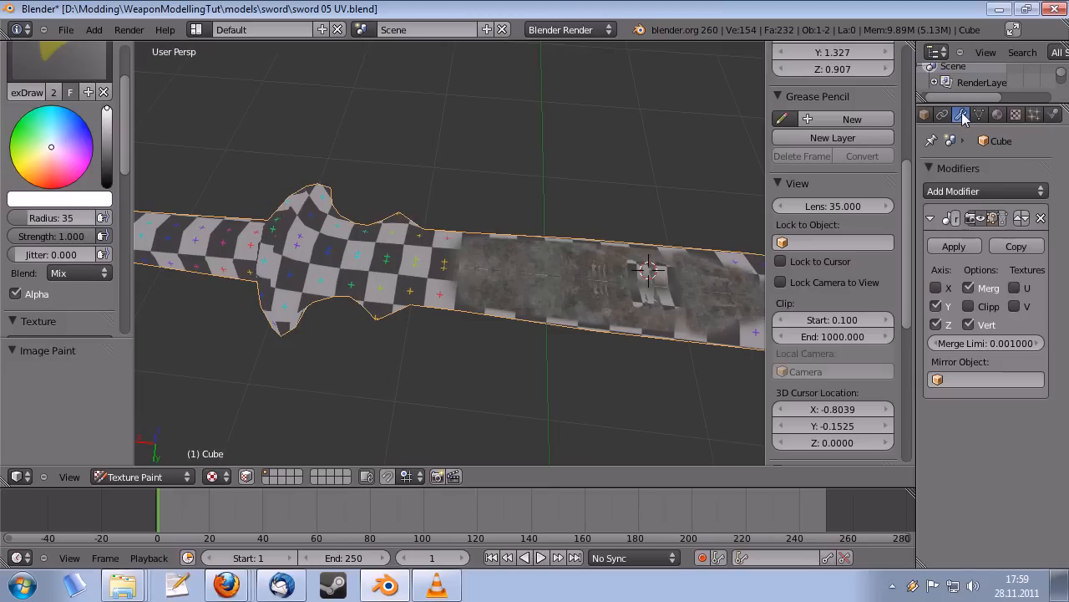
pyautogui.click(985, 219)
pyautogui.moveTo(644, 276); pyautogui.dragTo(491, 316, button='middle')
pyautogui.scroll(-3, 88, 284)
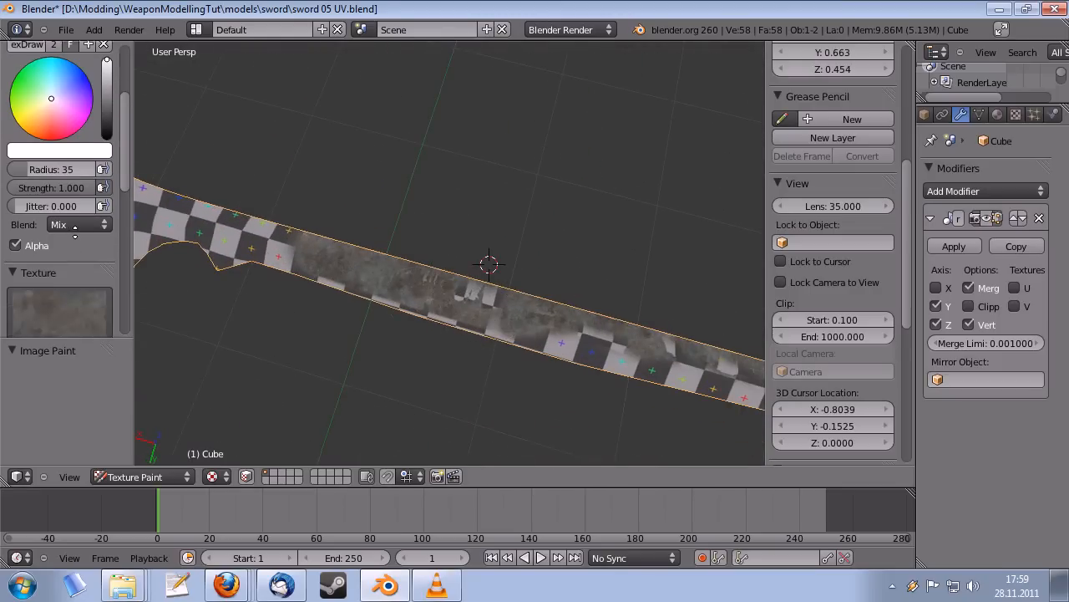
# - Set the paint brush radius to 66
pyautogui.scroll(2, 79, 284)
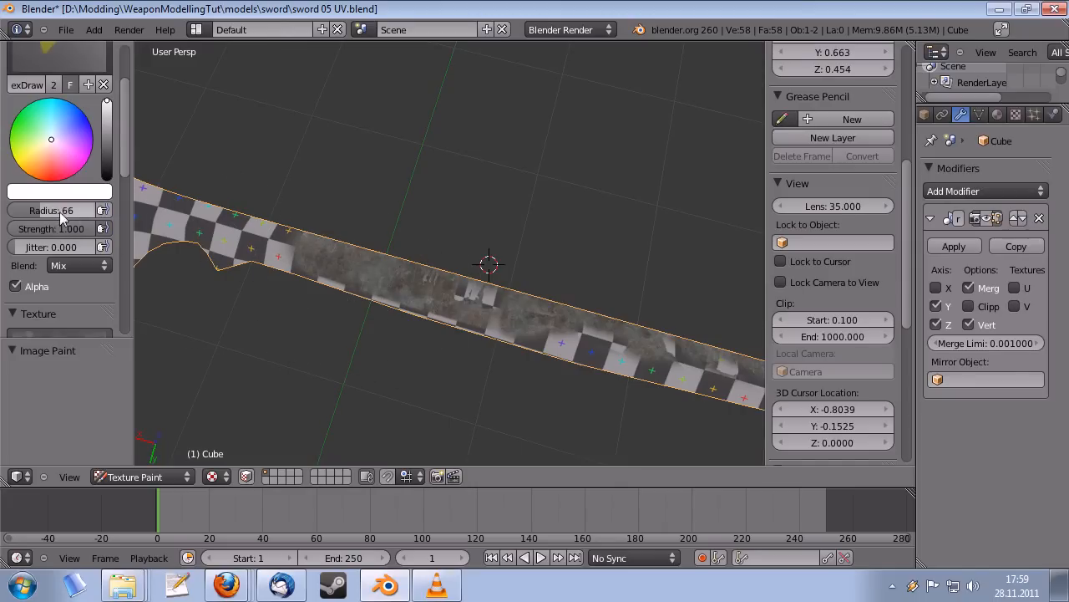
pyautogui.scroll(-7, 73, 61)
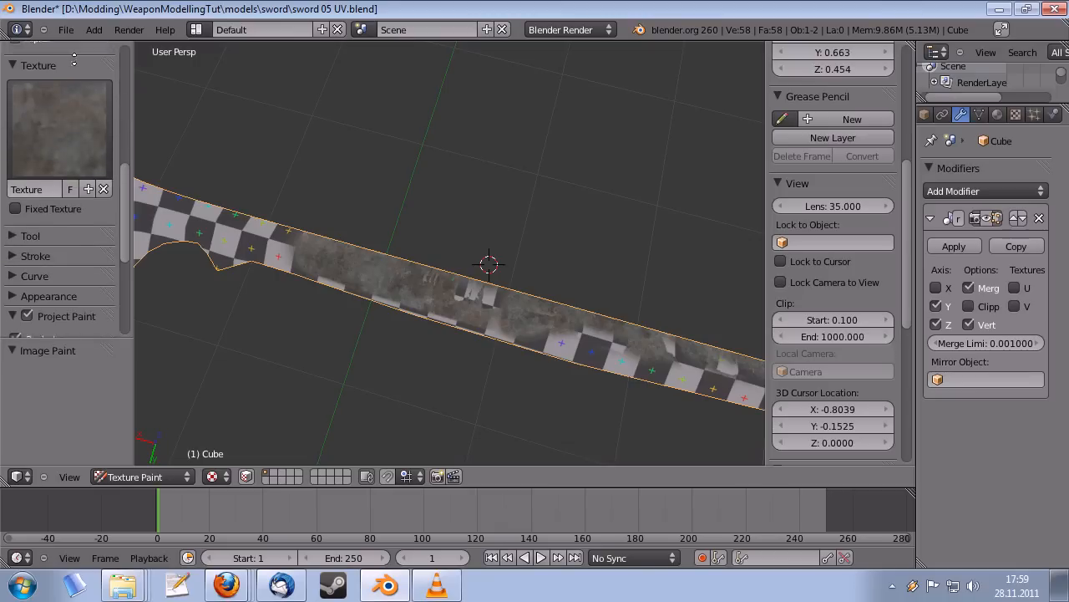
pyautogui.scroll(-2, 73, 61)
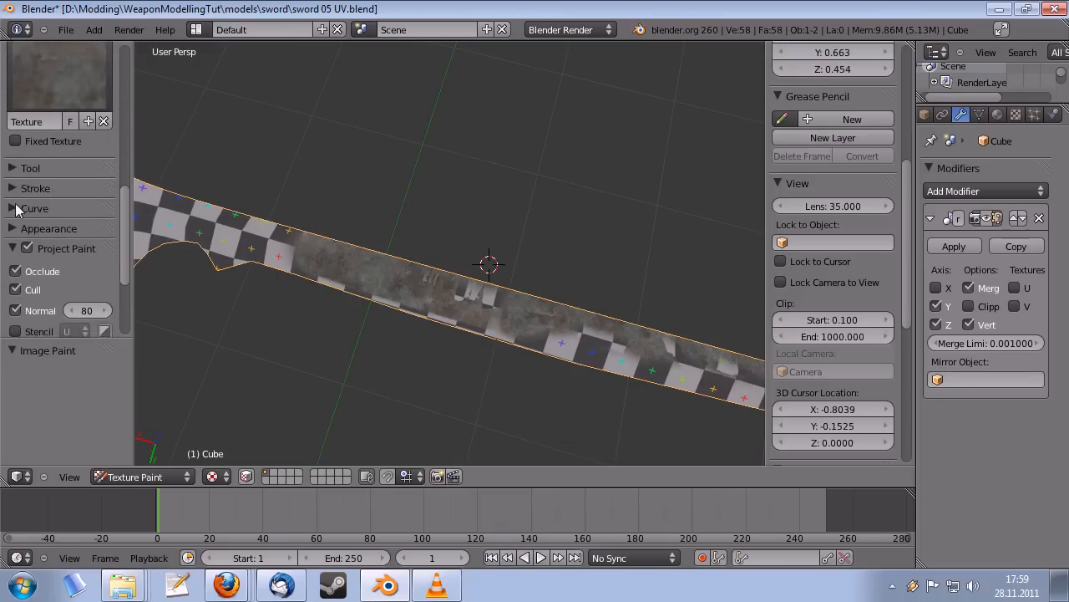
# - Set the brush falloff curve to the Max preset and paint the blade's base beside the guard
pyautogui.click(20, 209)
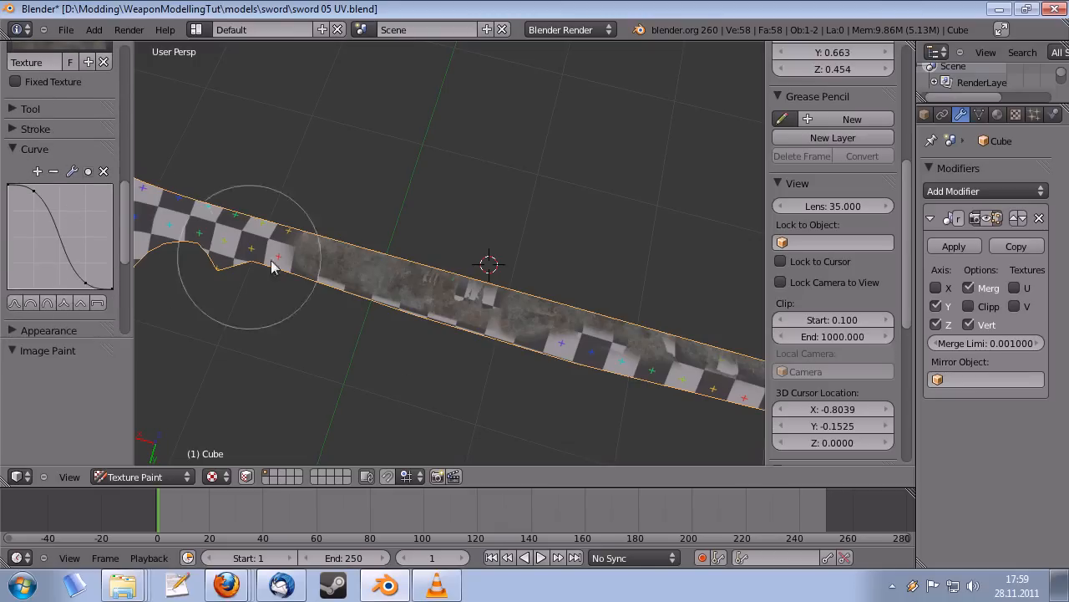
pyautogui.moveTo(271, 260); pyautogui.dragTo(146, 292, button='middle')
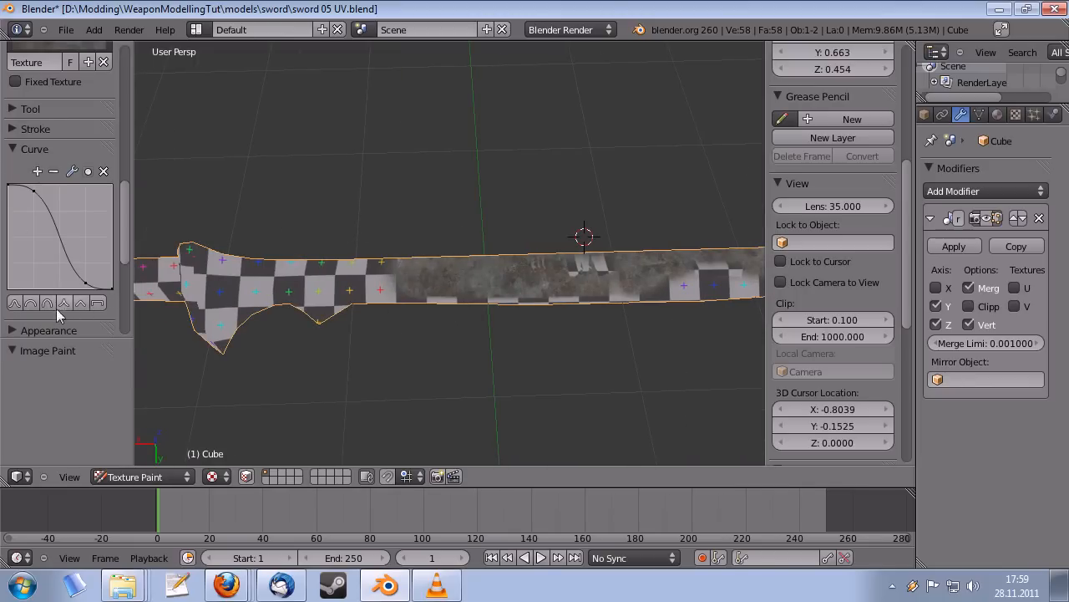
pyautogui.click(99, 304)
pyautogui.keyDown('shift'); pyautogui.moveTo(266, 312); pyautogui.dragTo(465, 306, button='middle'); pyautogui.keyUp('shift')
pyautogui.moveTo(508, 280); pyautogui.dragTo(388, 335)
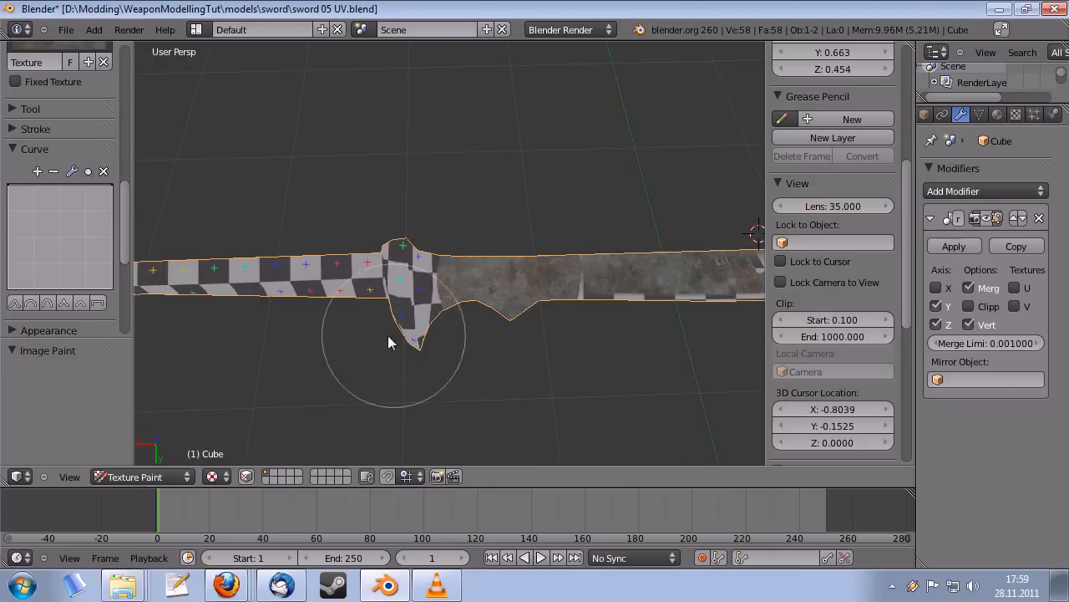
pyautogui.scroll(10, 474, 265)
pyautogui.scroll(-6, 410, 361)
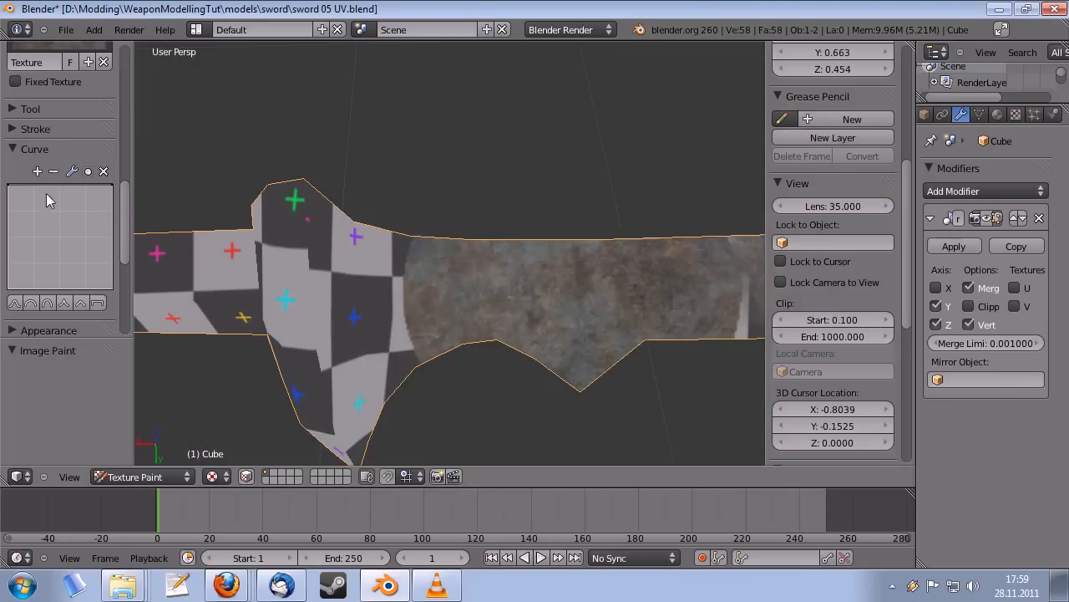
# - Set the brush falloff curve to the Sharp preset and paint a test spot on the handle
pyautogui.click(65, 306)
pyautogui.keyDown('shift'); pyautogui.moveTo(183, 314); pyautogui.dragTo(463, 306, button='middle'); pyautogui.keyUp('shift')
pyautogui.scroll(-2, 378, 296)
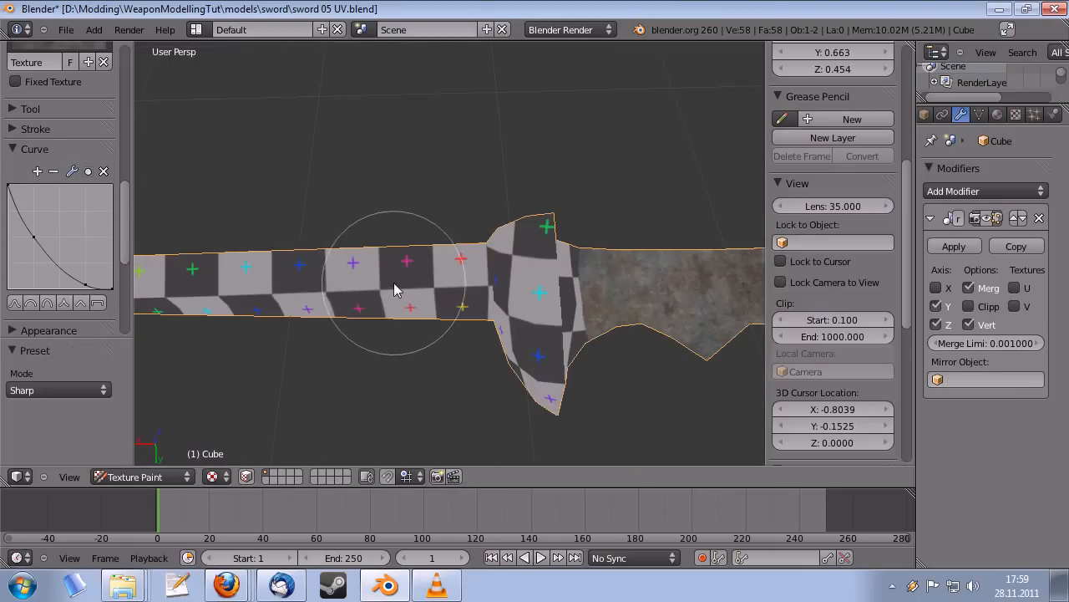
pyautogui.moveTo(237, 342)
pyautogui.mouseDown()
pyautogui.moveTo(353, 286)
pyautogui.moveTo(377, 262)
pyautogui.mouseUp()
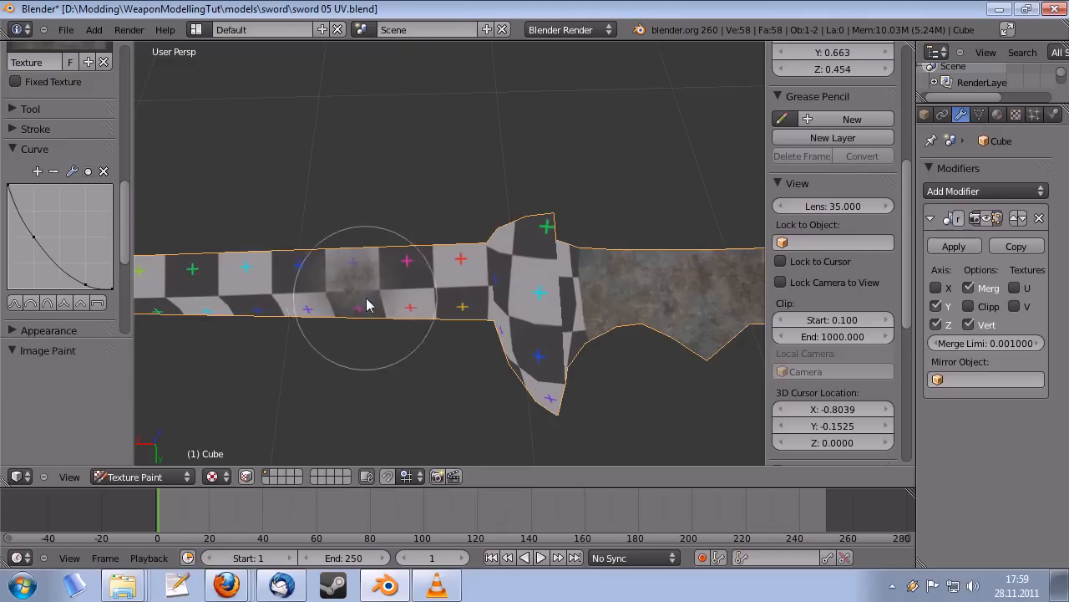
pyautogui.moveTo(377, 263); pyautogui.dragTo(416, 250, button='middle')
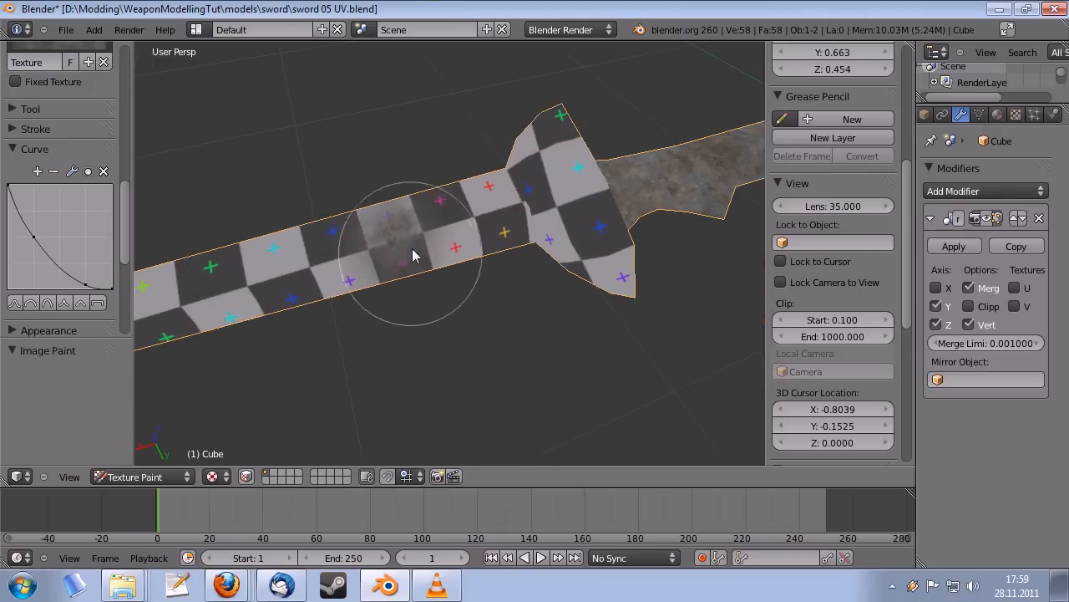
# - Set the brush falloff curve to Max and paint over the handle, the guard and the rest of the blade to its tip
pyautogui.click(97, 303)
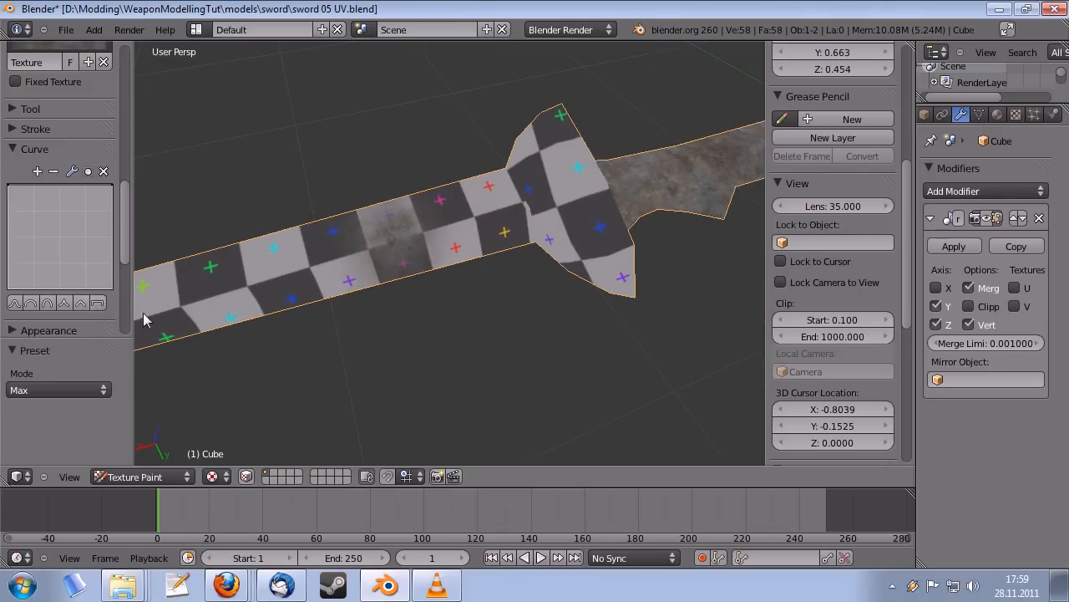
pyautogui.scroll(-3, 602, 239)
pyautogui.moveTo(601, 239)
pyautogui.mouseDown(button='middle')
pyautogui.moveTo(597, 353)
pyautogui.moveTo(528, 329)
pyautogui.moveTo(467, 325)
pyautogui.moveTo(537, 319)
pyautogui.moveTo(568, 294)
pyautogui.moveTo(479, 344)
pyautogui.moveTo(506, 365)
pyautogui.moveTo(320, 326)
pyautogui.mouseUp(button='middle')
pyautogui.moveTo(319, 328)
pyautogui.mouseDown()
pyautogui.moveTo(403, 314)
pyautogui.moveTo(550, 314)
pyautogui.moveTo(673, 290)
pyautogui.mouseUp()
pyautogui.moveTo(673, 290)
pyautogui.keyDown('shift'); pyautogui.mouseDown(button='middle')
pyautogui.moveTo(578, 307)
pyautogui.moveTo(355, 299)
pyautogui.mouseUp(button='middle'); pyautogui.keyUp('shift')
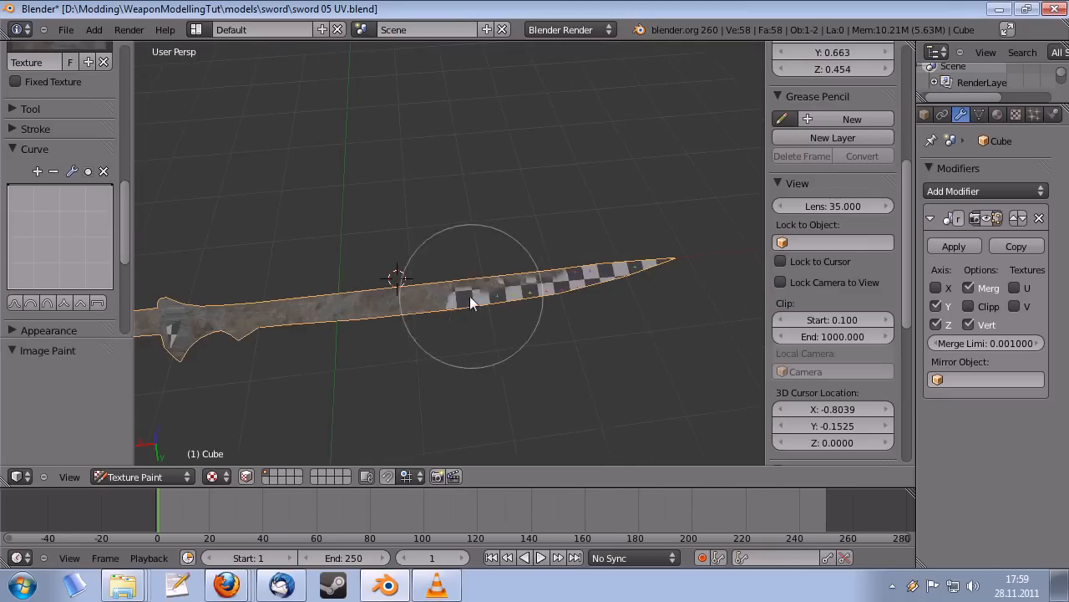
pyautogui.moveTo(443, 299)
pyautogui.mouseDown()
pyautogui.moveTo(532, 290)
pyautogui.moveTo(660, 255)
pyautogui.mouseUp()
pyautogui.scroll(2, 406, 304)
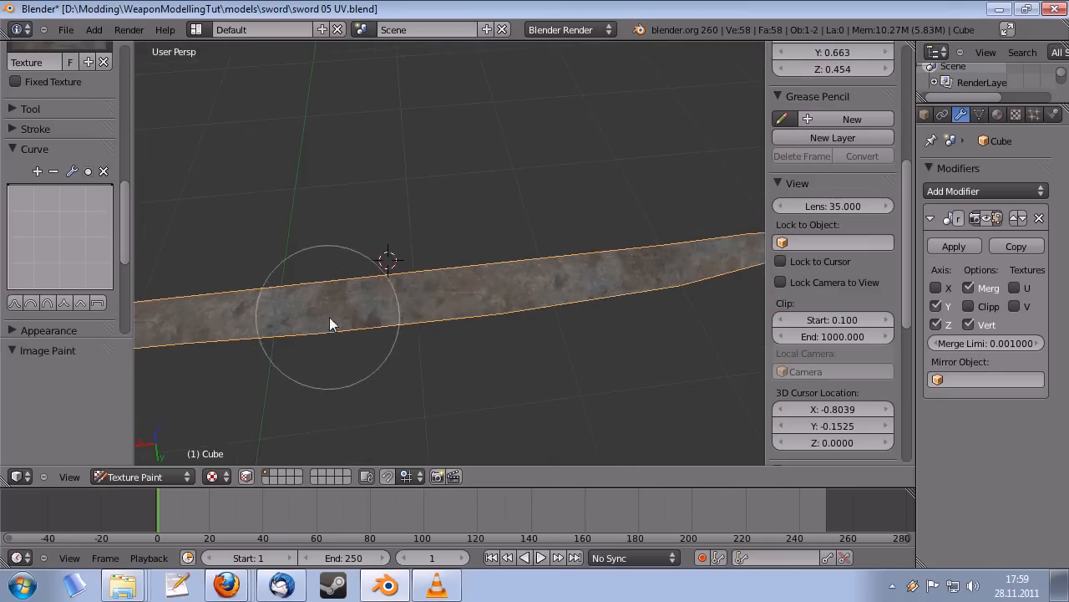
# - Paint over the whole sword from the pommel to the blade tip with the metal texture
pyautogui.moveTo(330, 317)
pyautogui.mouseDown(button='middle')
pyautogui.moveTo(396, 289)
pyautogui.moveTo(370, 370)
pyautogui.moveTo(329, 359)
pyautogui.moveTo(425, 331)
pyautogui.moveTo(378, 341)
pyautogui.moveTo(409, 332)
pyautogui.mouseUp(button='middle')
pyautogui.scroll(-3, 403, 359)
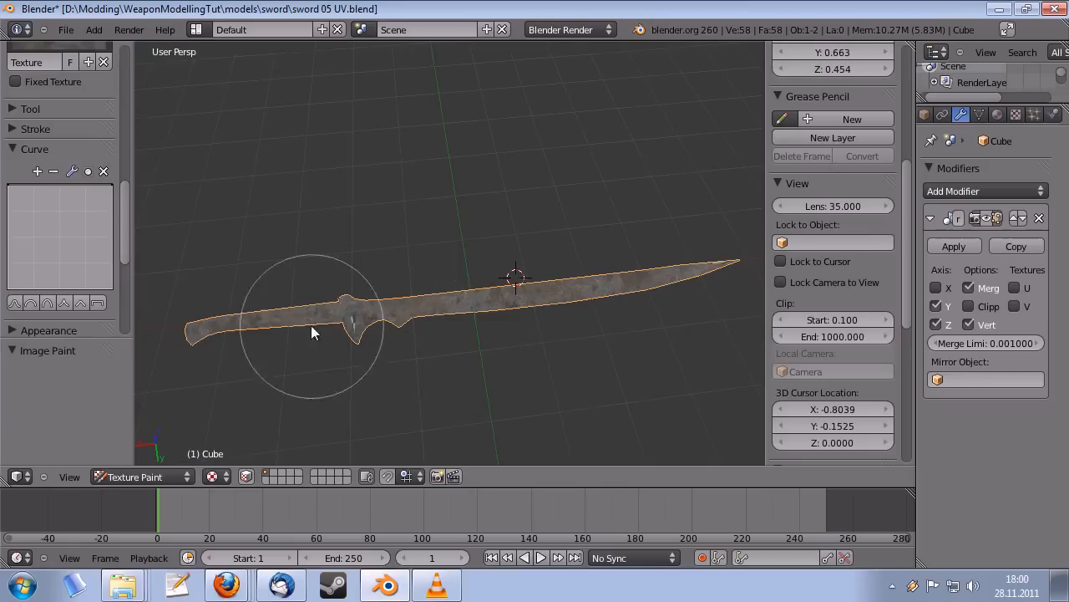
pyautogui.moveTo(194, 330); pyautogui.dragTo(711, 265)
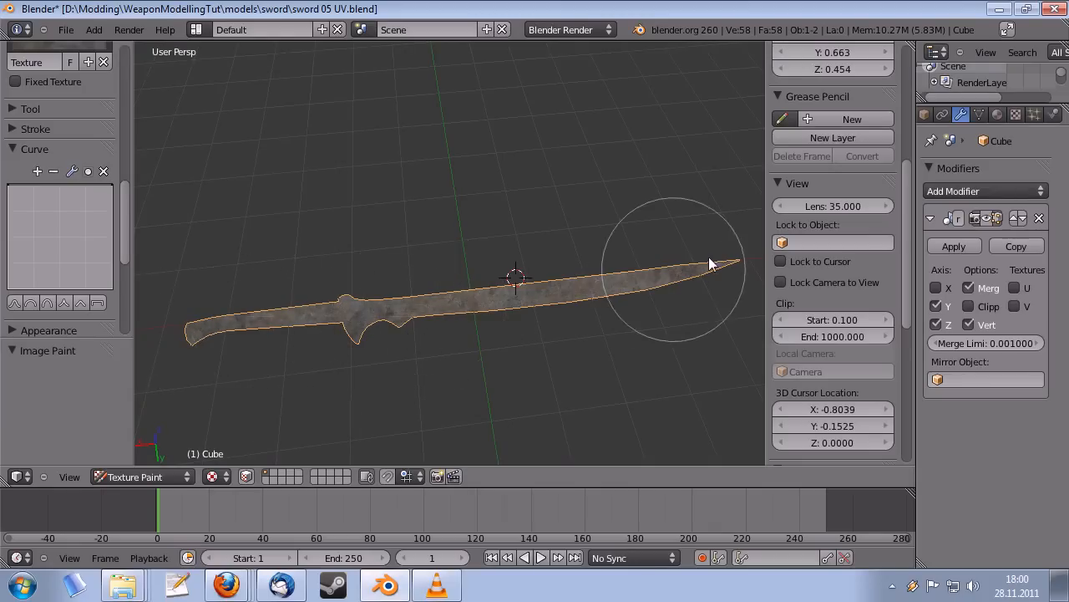
pyautogui.moveTo(711, 265)
pyautogui.mouseDown(button='middle')
pyautogui.moveTo(506, 310)
pyautogui.moveTo(554, 246)
pyautogui.moveTo(476, 318)
pyautogui.mouseUp(button='middle')
pyautogui.scroll(1, 472, 319)
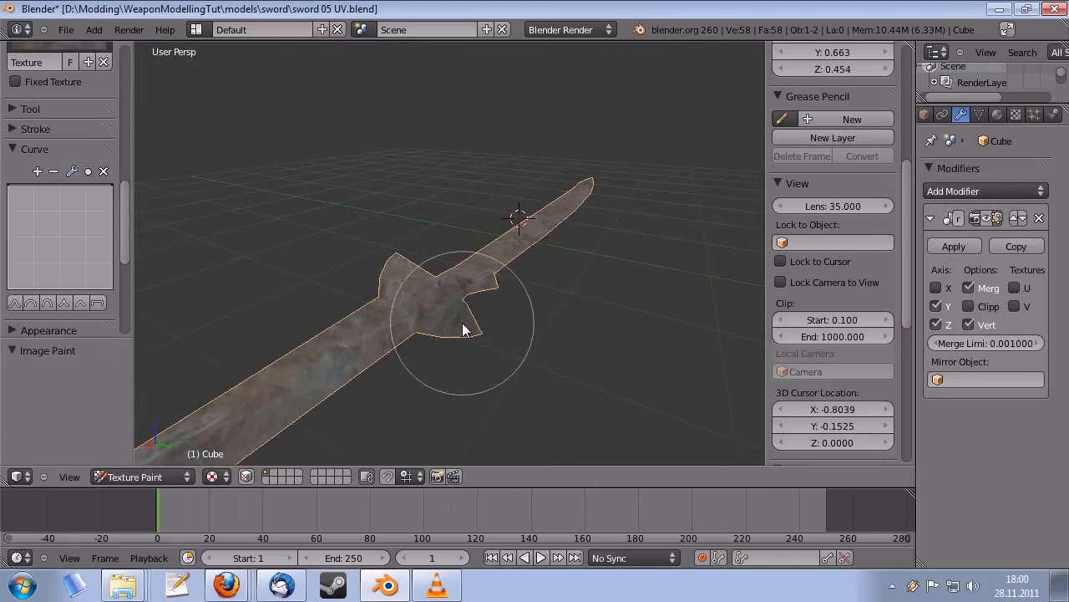
pyautogui.scroll(3, 435, 334)
pyautogui.scroll(-3, 417, 334)
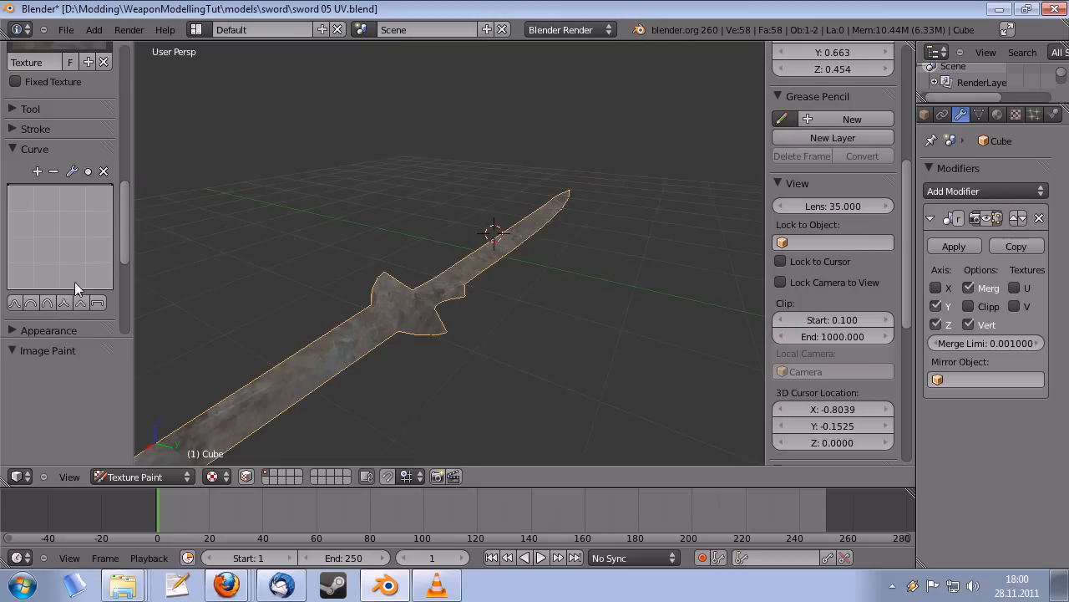
# - Set the brush falloff curve to the Smooth preset
pyautogui.click(15, 303)
pyautogui.scroll(4, 430, 351)
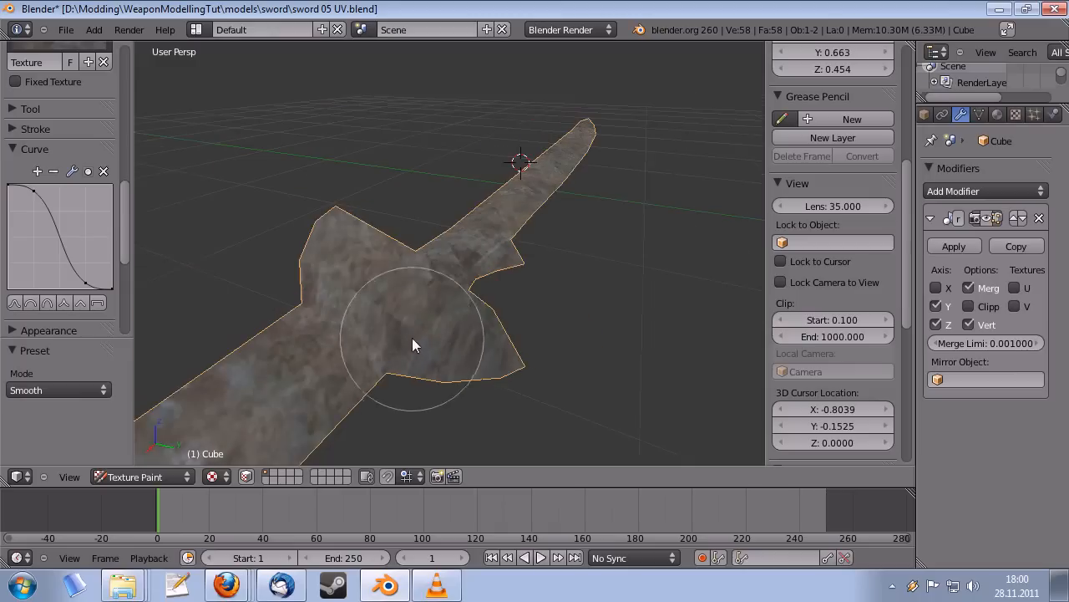
# - Paint over the sword's guard and turn on the Mirror modifier's display in the viewport
pyautogui.click(364, 279)
pyautogui.moveTo(376, 301)
pyautogui.mouseDown(button='middle')
pyautogui.moveTo(362, 338)
pyautogui.moveTo(290, 354)
pyautogui.moveTo(231, 245)
pyautogui.mouseUp(button='middle')
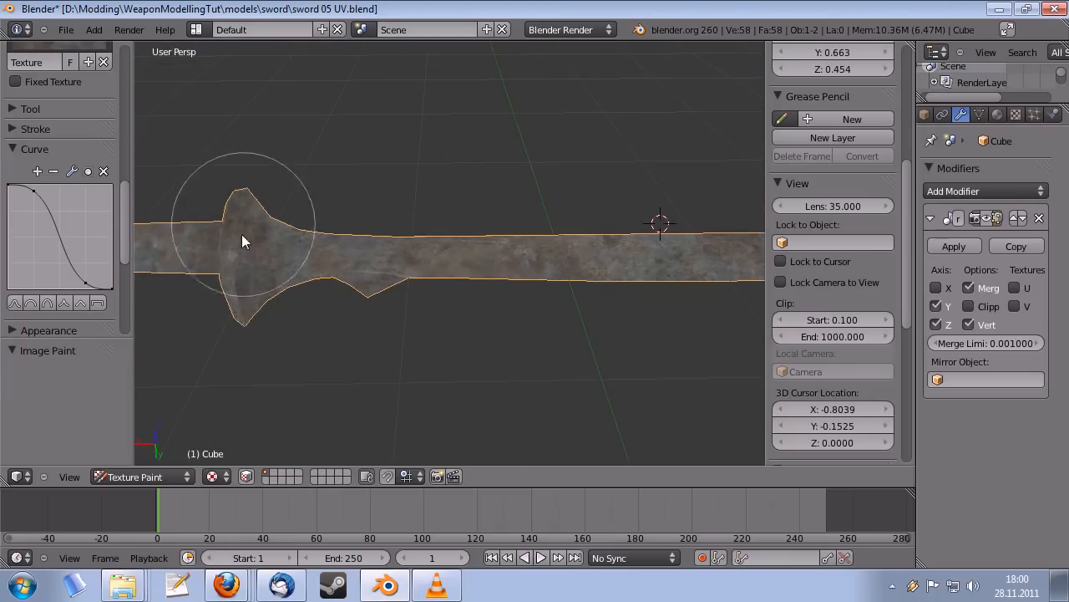
pyautogui.moveTo(251, 315); pyautogui.dragTo(440, 291, button='middle')
pyautogui.click(986, 218)
pyautogui.moveTo(507, 301); pyautogui.dragTo(336, 304, button='middle')
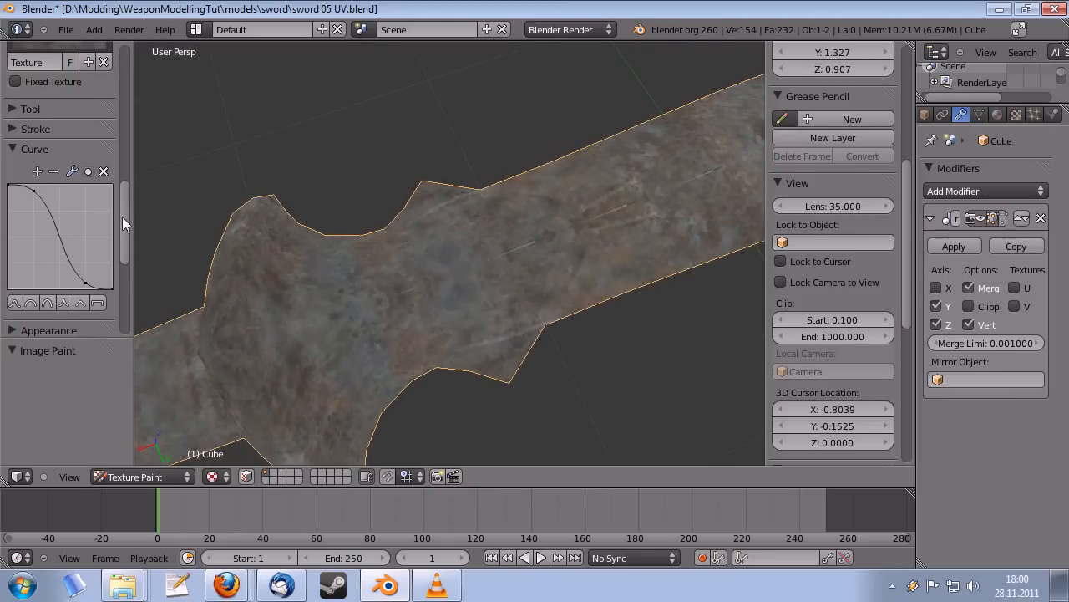
# - Set the Project Paint bleed to 8
pyautogui.moveTo(126, 223); pyautogui.dragTo(124, 313)
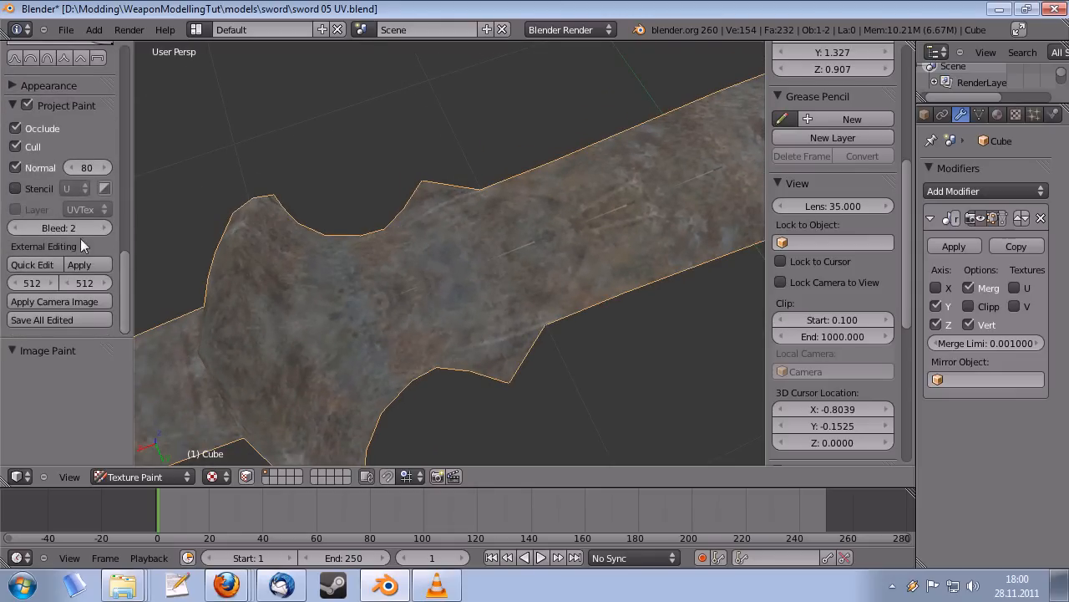
pyautogui.scroll(1, 80, 238)
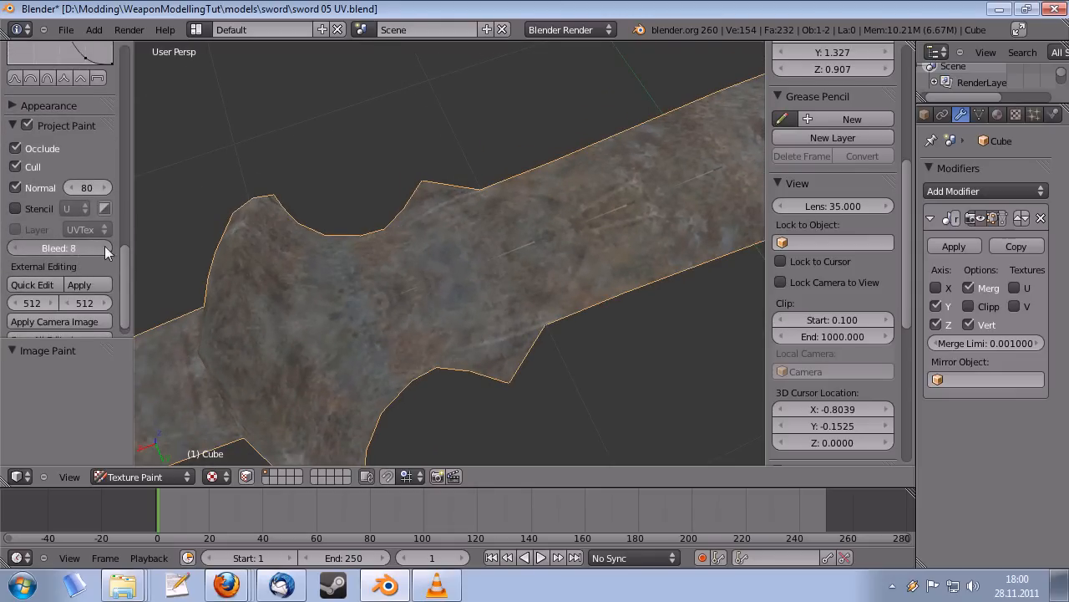
pyautogui.click(69, 249)
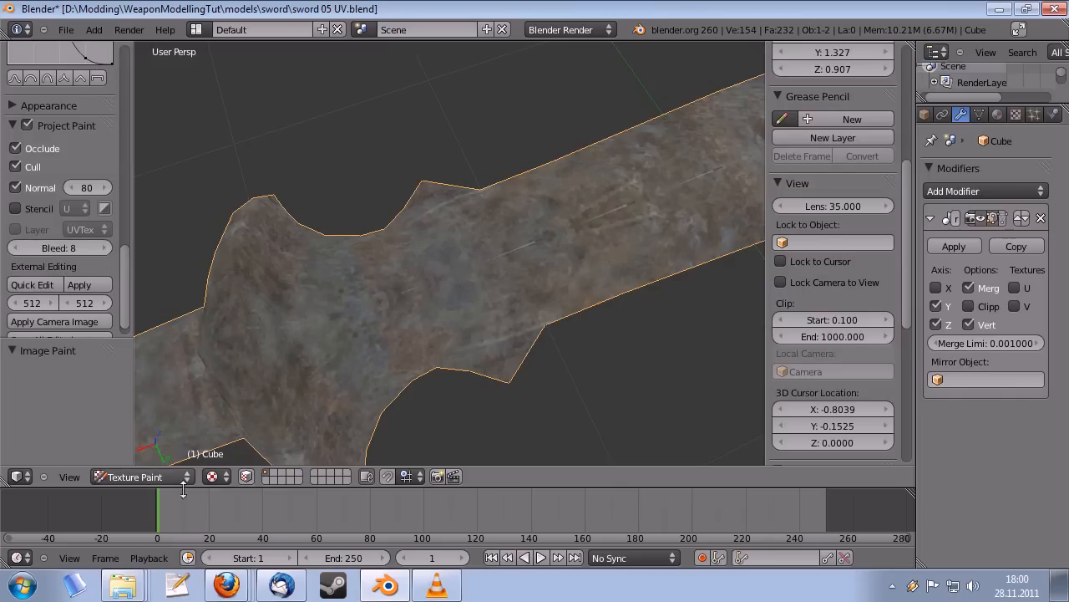
# - Switch to the UV Editing screen layout and put the sword in Edit Mode to overlay its UVs on the texture
pyautogui.click(195, 29)
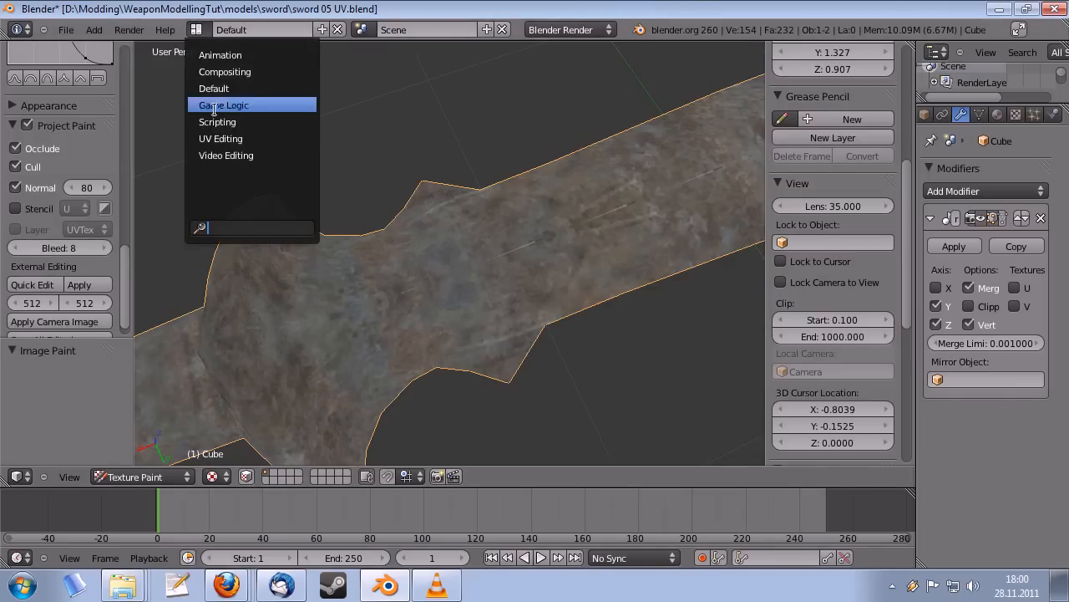
pyautogui.click(246, 137)
pyautogui.scroll(3, 394, 328)
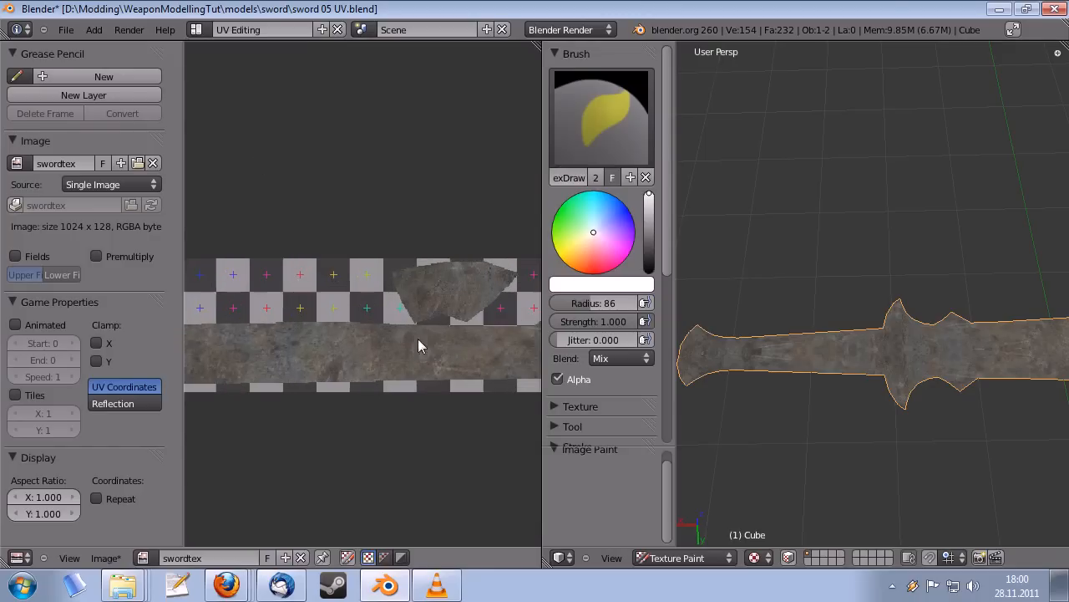
pyautogui.press('Tab')
# - Examine how far the painted texture covers the UV island edges along the blade and at the guard
pyautogui.moveTo(441, 377); pyautogui.dragTo(493, 330, button='middle')
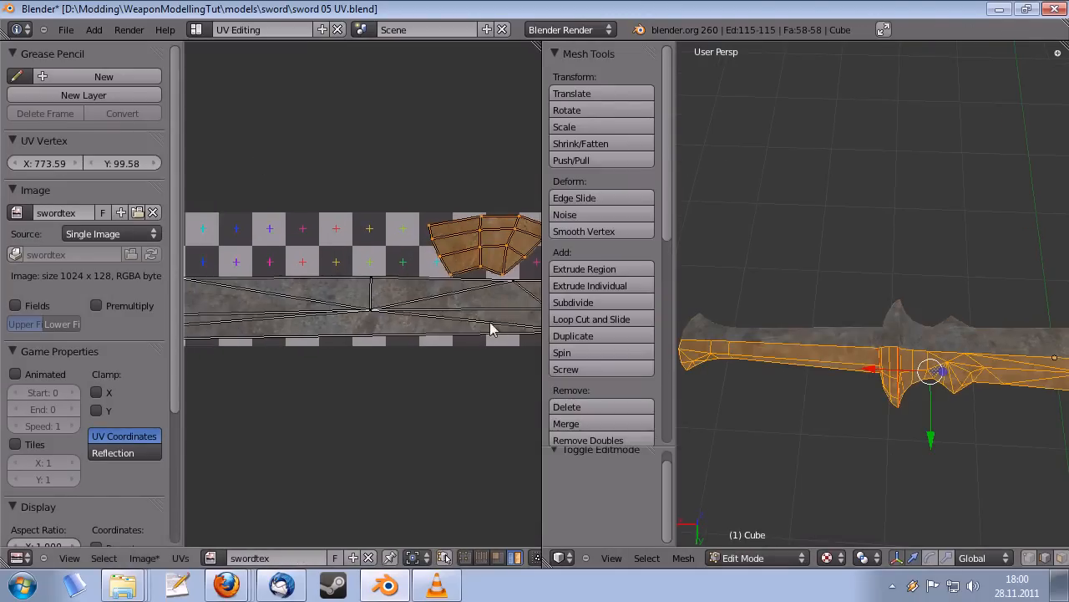
pyautogui.scroll(3, 363, 316)
pyautogui.moveTo(394, 396); pyautogui.dragTo(353, 337, button='middle')
pyautogui.scroll(6, 431, 343)
pyautogui.moveTo(423, 342); pyautogui.dragTo(369, 301, button='middle')
pyautogui.scroll(-8, 396, 324)
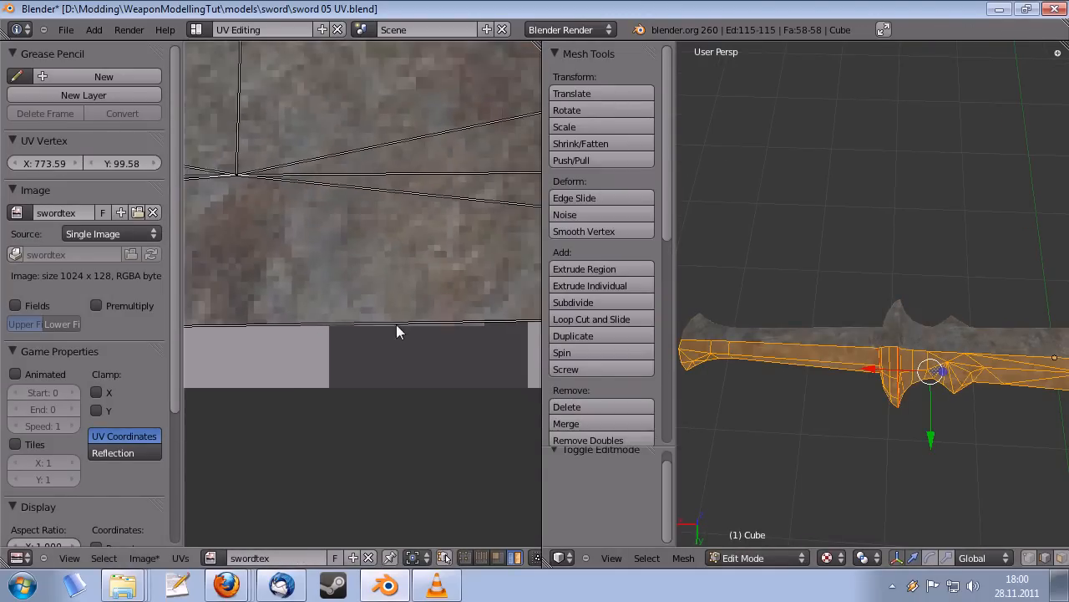
pyautogui.moveTo(294, 292); pyautogui.dragTo(538, 285, button='middle')
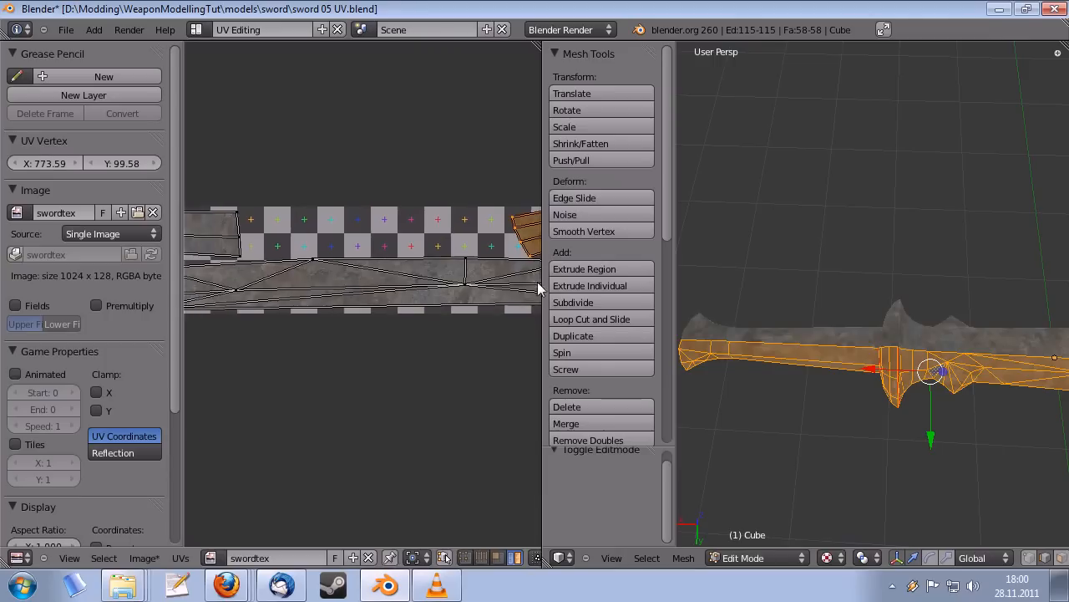
pyautogui.moveTo(384, 282); pyautogui.dragTo(540, 271, button='middle')
pyautogui.scroll(3, 342, 289)
pyautogui.moveTo(459, 292); pyautogui.dragTo(301, 270, button='middle')
pyautogui.moveTo(526, 268); pyautogui.dragTo(125, 279, button='middle')
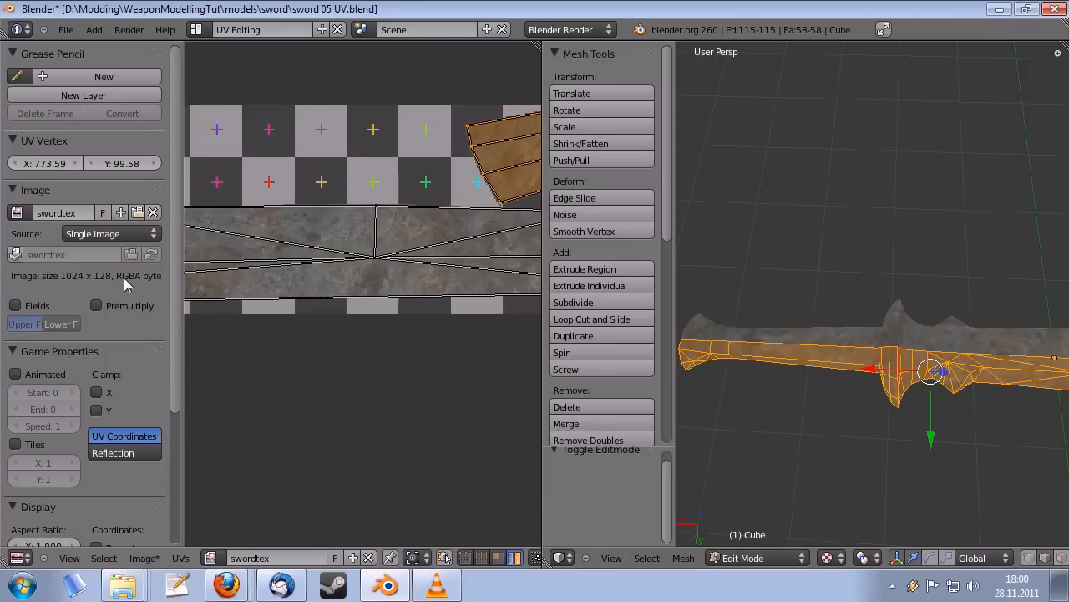
pyautogui.moveTo(421, 284); pyautogui.dragTo(175, 285, button='middle')
pyautogui.moveTo(491, 271); pyautogui.dragTo(336, 276, button='middle')
pyautogui.scroll(3, 458, 272)
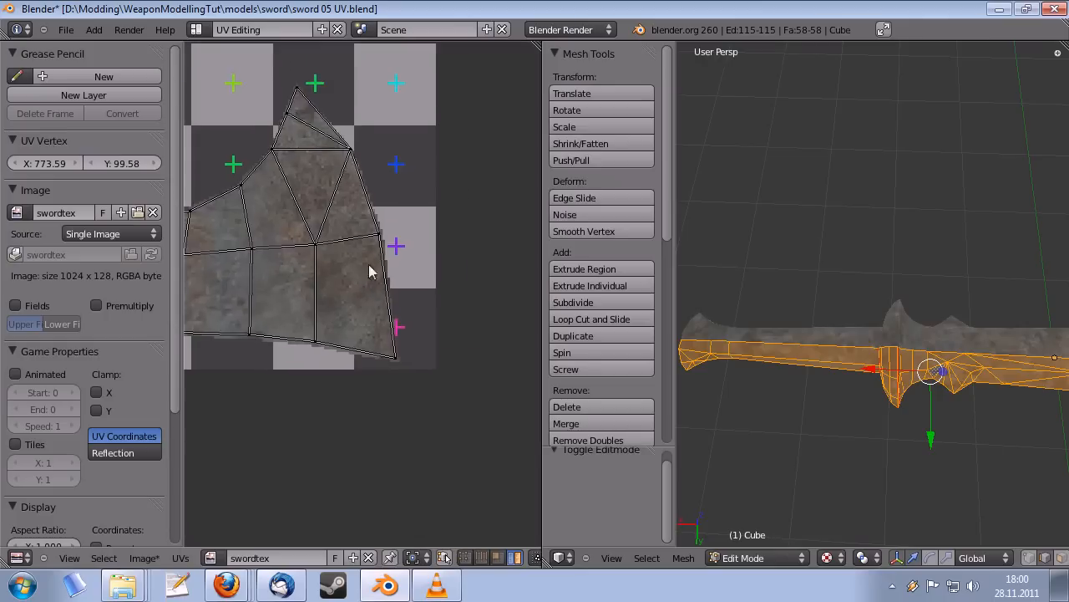
pyautogui.scroll(-2, 394, 189)
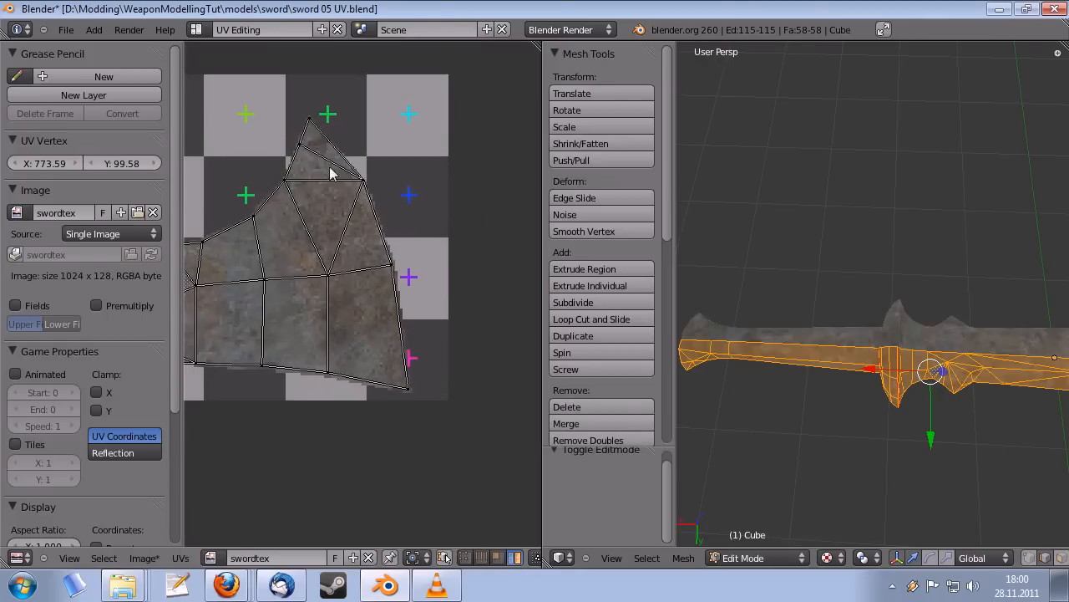
# - Return the sword to Texture Paint mode with the guard in view and check the Project Paint bleed setting
pyautogui.moveTo(809, 349); pyautogui.dragTo(717, 266, button='middle')
pyautogui.moveTo(924, 422); pyautogui.dragTo(843, 387, button='middle')
pyautogui.scroll(1, 835, 355)
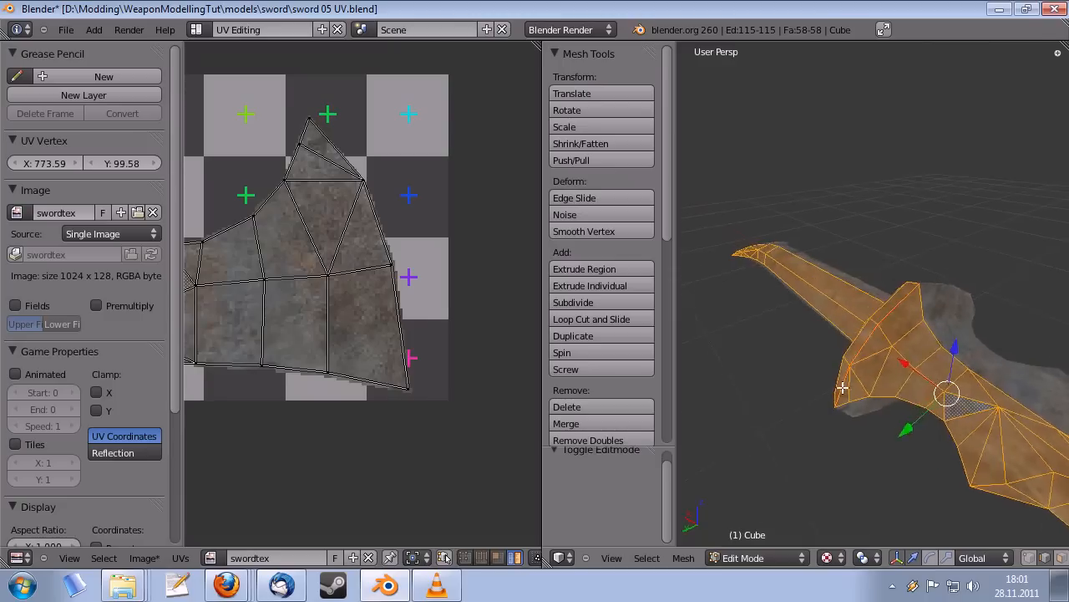
pyautogui.scroll(2, 861, 368)
pyautogui.scroll(-6, 106, 268)
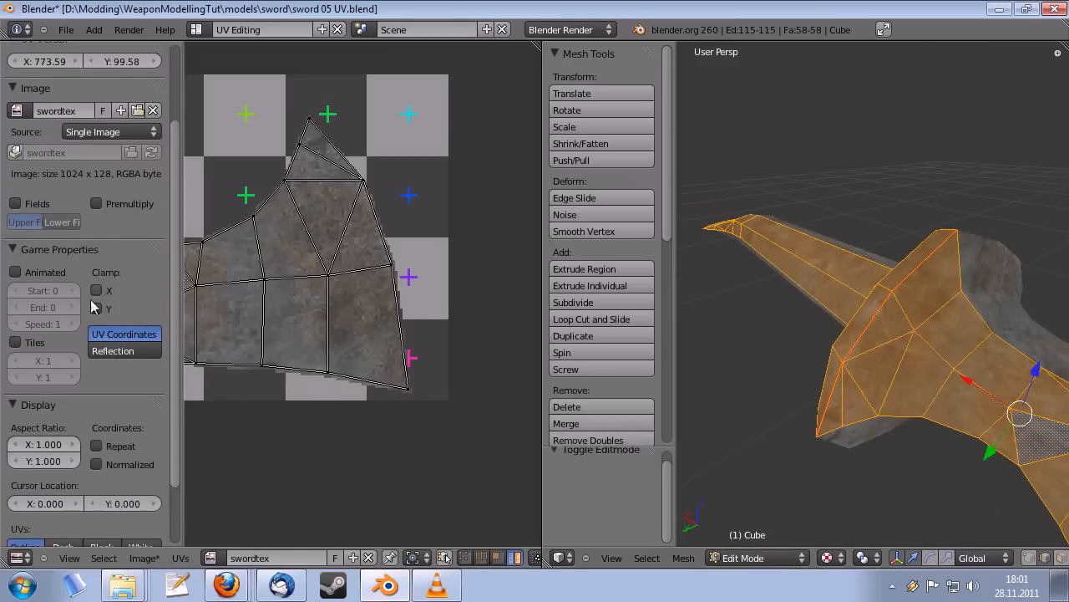
pyautogui.scroll(5, 106, 267)
pyautogui.scroll(-1, 609, 406)
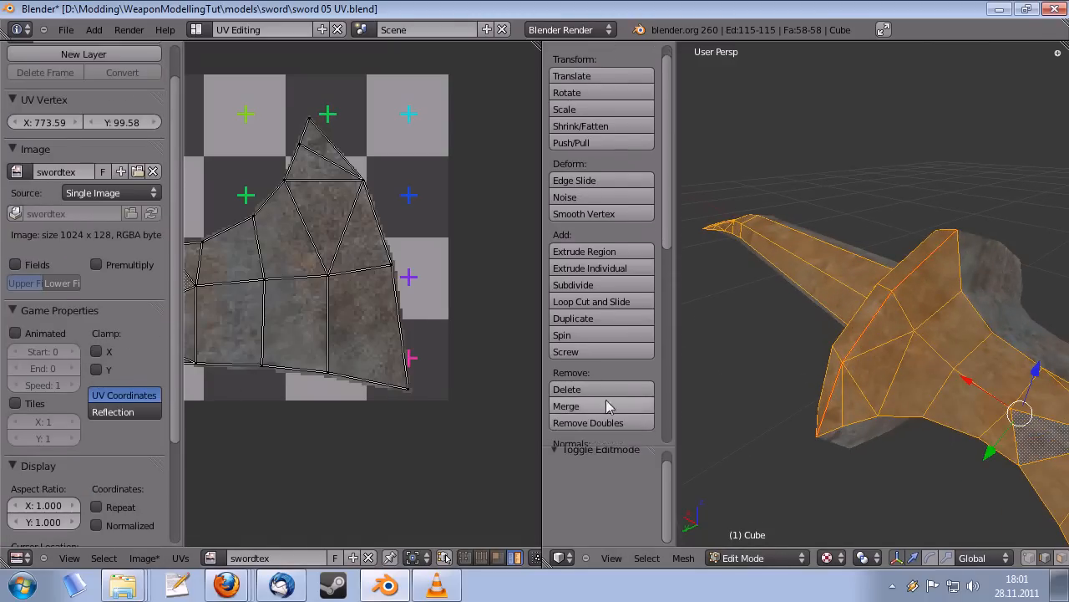
pyautogui.click(777, 568)
pyautogui.click(747, 465)
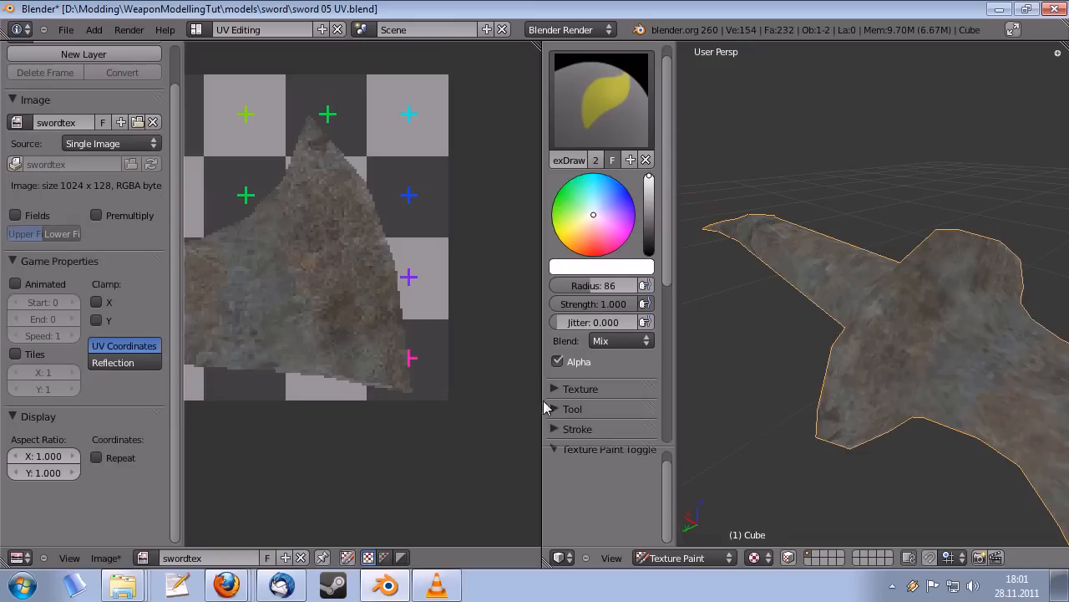
pyautogui.scroll(-3, 579, 153)
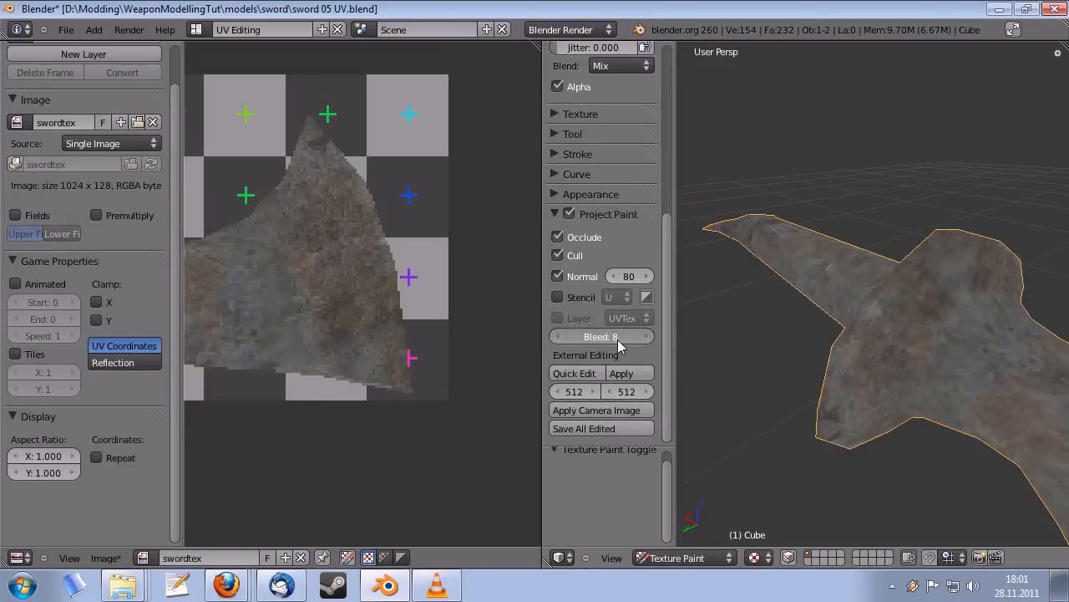
pyautogui.moveTo(898, 324); pyautogui.dragTo(869, 345, button='middle')
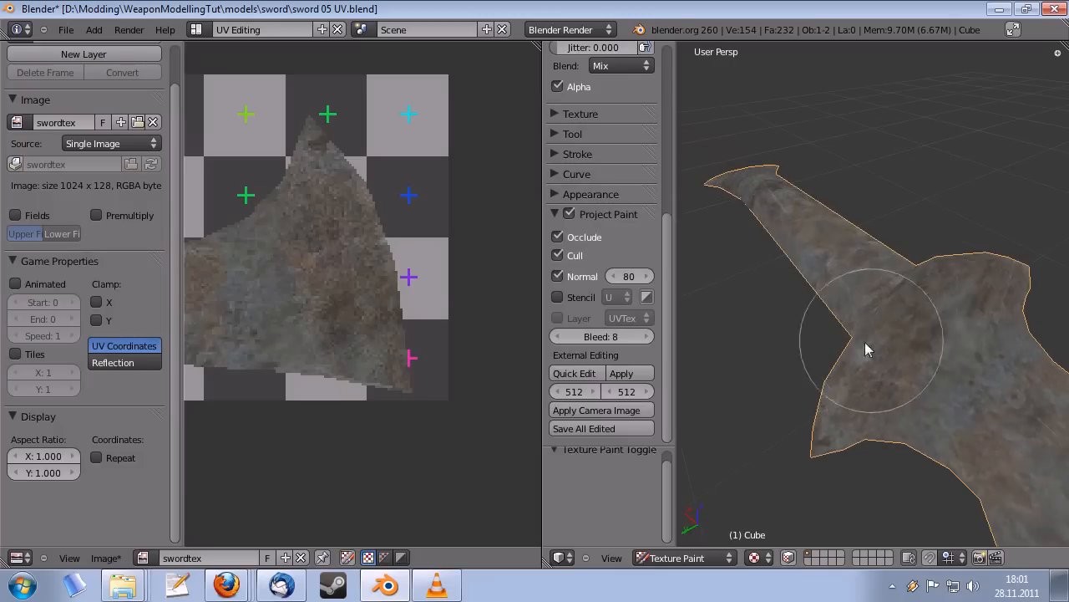
# - Set the brush radius to 65 and paint over the guard
pyautogui.scroll(8, 603, 169)
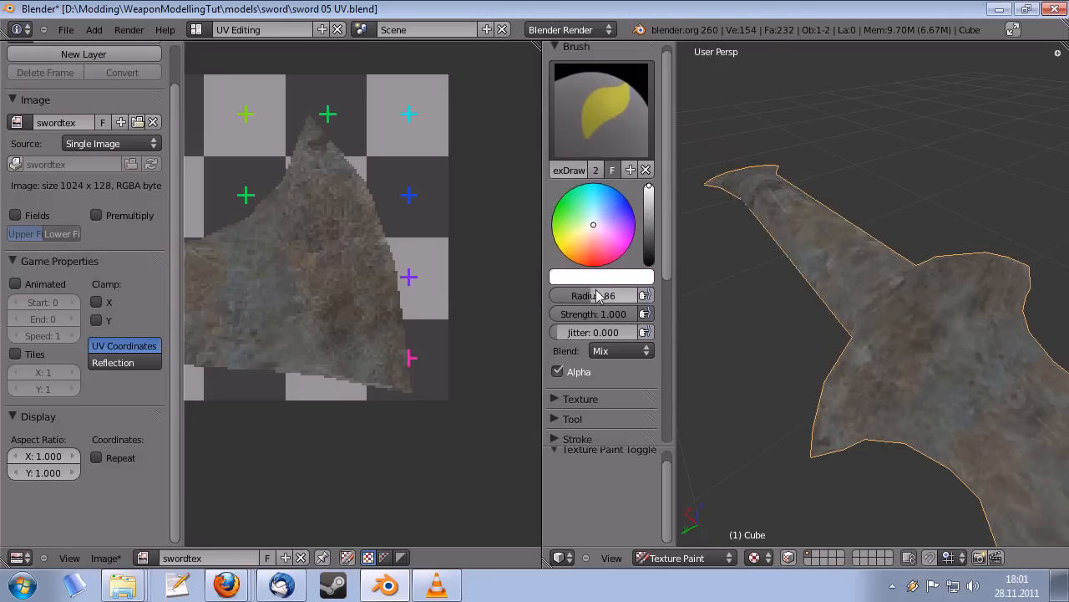
pyautogui.moveTo(583, 298); pyautogui.dragTo(590, 298)
pyautogui.moveTo(929, 373)
pyautogui.mouseDown(button='middle')
pyautogui.moveTo(911, 367)
pyautogui.moveTo(944, 397)
pyautogui.moveTo(939, 373)
pyautogui.mouseUp(button='middle')
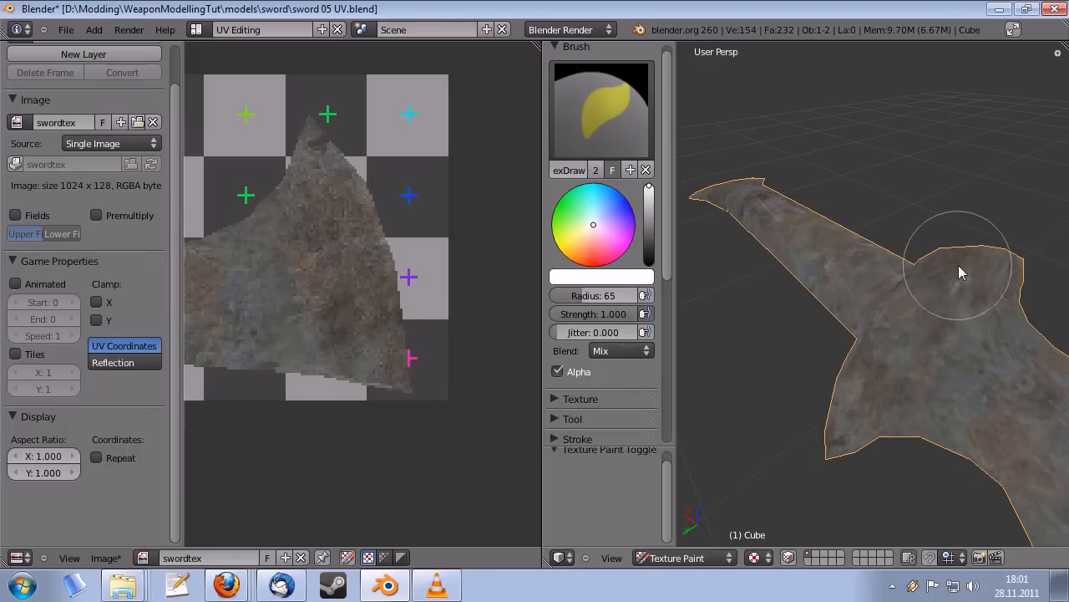
pyautogui.moveTo(958, 273); pyautogui.dragTo(926, 303)
# - Overlay the UVs in Edit Mode and examine how far the new paint bleeds past the guard's island edge
pyautogui.moveTo(382, 310); pyautogui.dragTo(367, 313, button='middle')
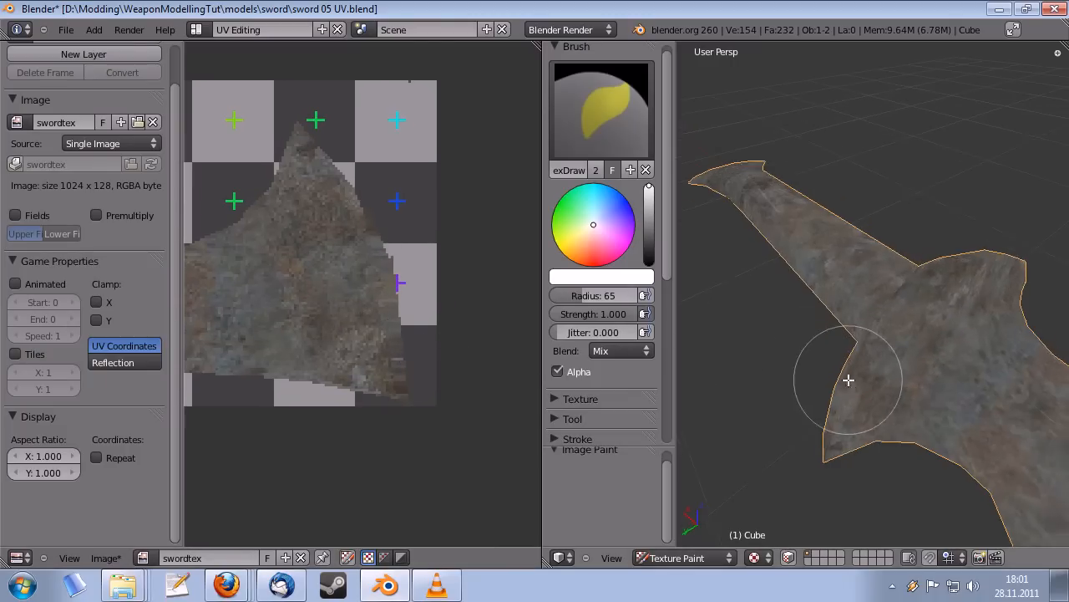
pyautogui.press('Tab')
pyautogui.moveTo(385, 282); pyautogui.dragTo(379, 275, button='middle')
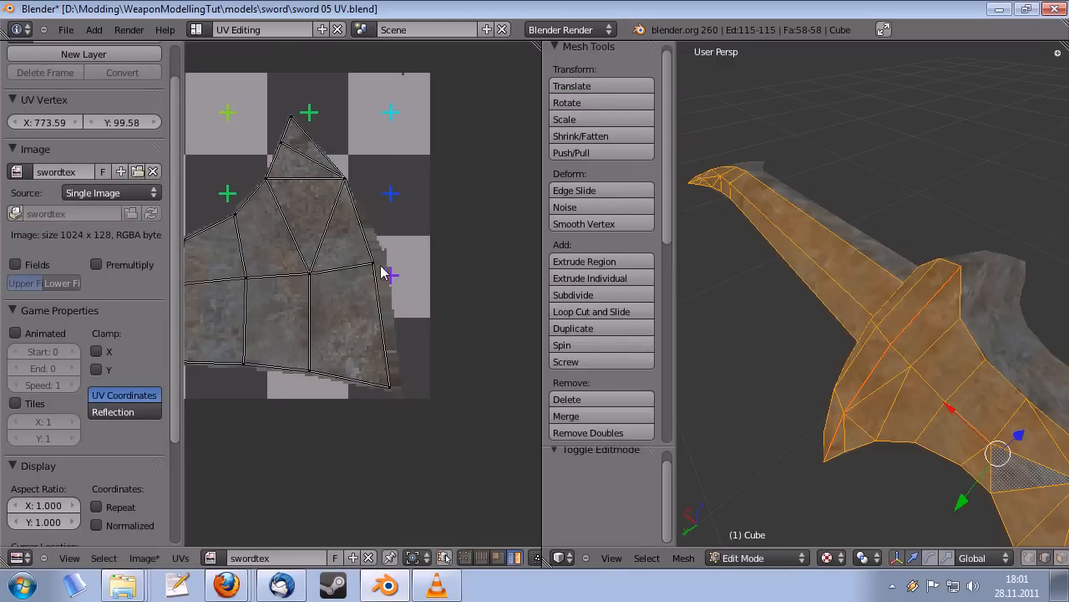
pyautogui.moveTo(348, 319); pyautogui.dragTo(450, 329, button='middle')
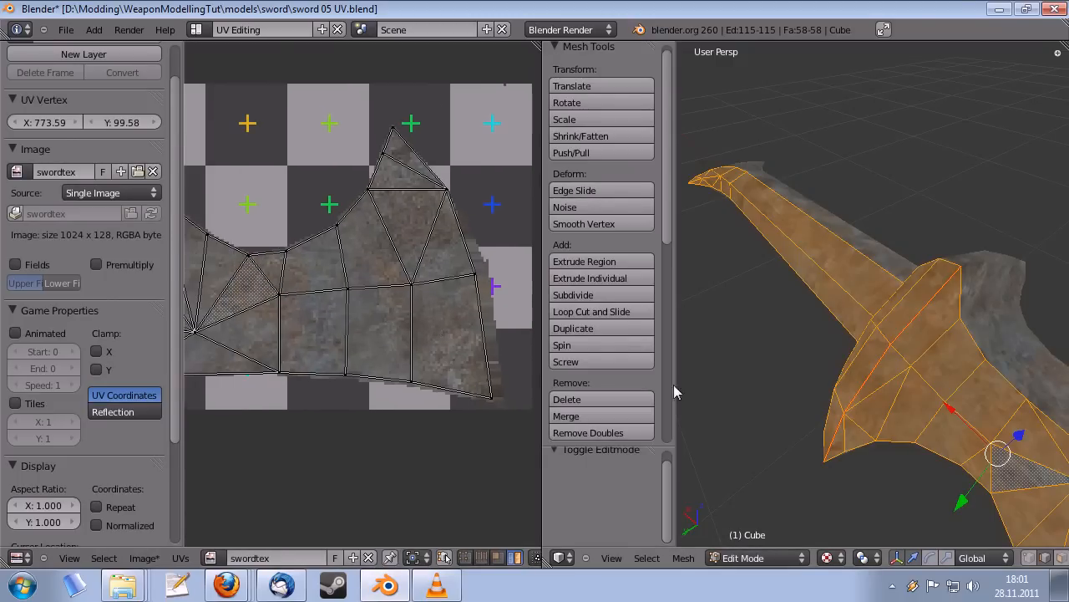
# - Examine the paint margin along the lower edge of the blade's UV island, comparing the pixels with the UV border
pyautogui.moveTo(894, 457); pyautogui.dragTo(540, 333, button='middle')
pyautogui.keyDown('shift'); pyautogui.moveTo(855, 412); pyautogui.dragTo(687, 258, button='middle'); pyautogui.keyUp('shift')
pyautogui.moveTo(827, 284)
pyautogui.mouseDown(button='middle')
pyautogui.moveTo(857, 323)
pyautogui.moveTo(919, 356)
pyautogui.moveTo(919, 367)
pyautogui.mouseUp(button='middle')
pyautogui.press('Tab')
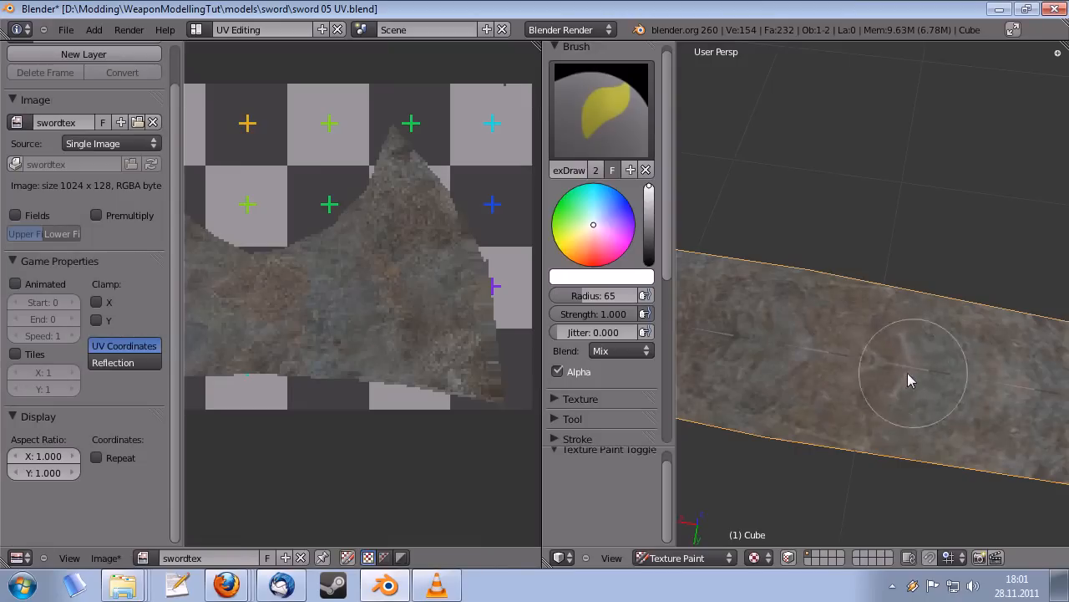
pyautogui.press('Tab')
pyautogui.moveTo(217, 297); pyautogui.dragTo(534, 256, button='middle')
pyautogui.scroll(6, 439, 247)
pyautogui.moveTo(319, 279); pyautogui.dragTo(509, 281, button='middle')
pyautogui.moveTo(304, 284); pyautogui.dragTo(564, 285, button='middle')
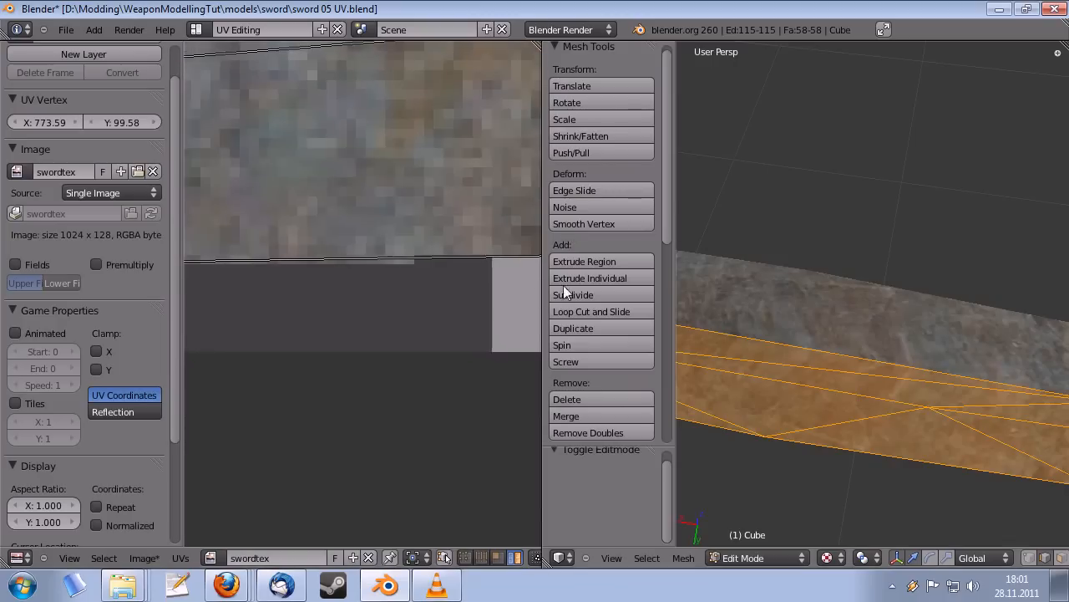
pyautogui.moveTo(359, 285); pyautogui.dragTo(301, 268, button='middle')
pyautogui.scroll(2, 460, 284)
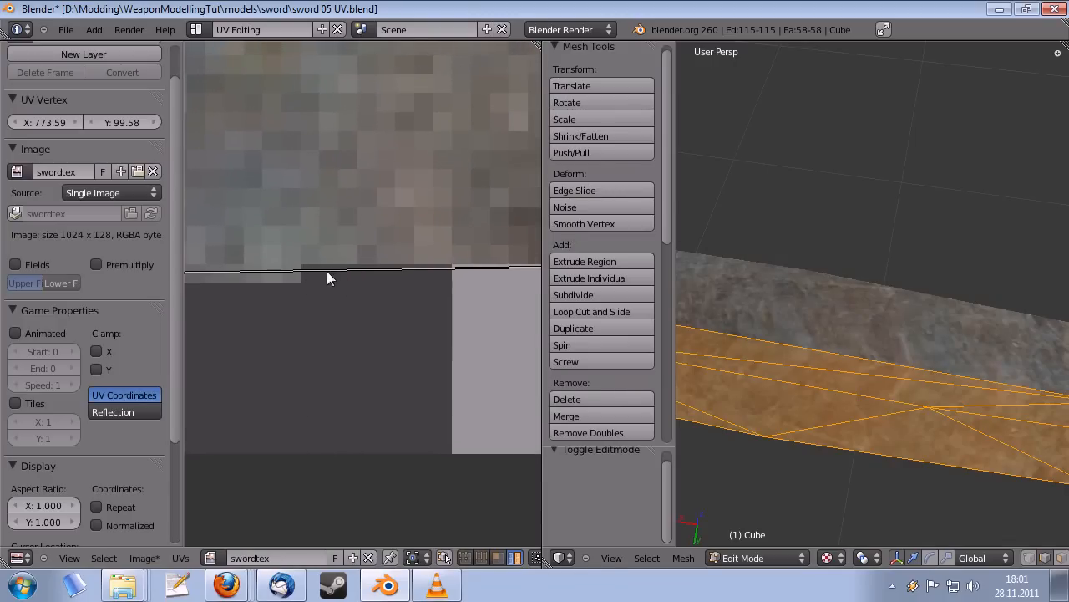
pyautogui.scroll(-3, 315, 290)
pyautogui.scroll(2, 325, 288)
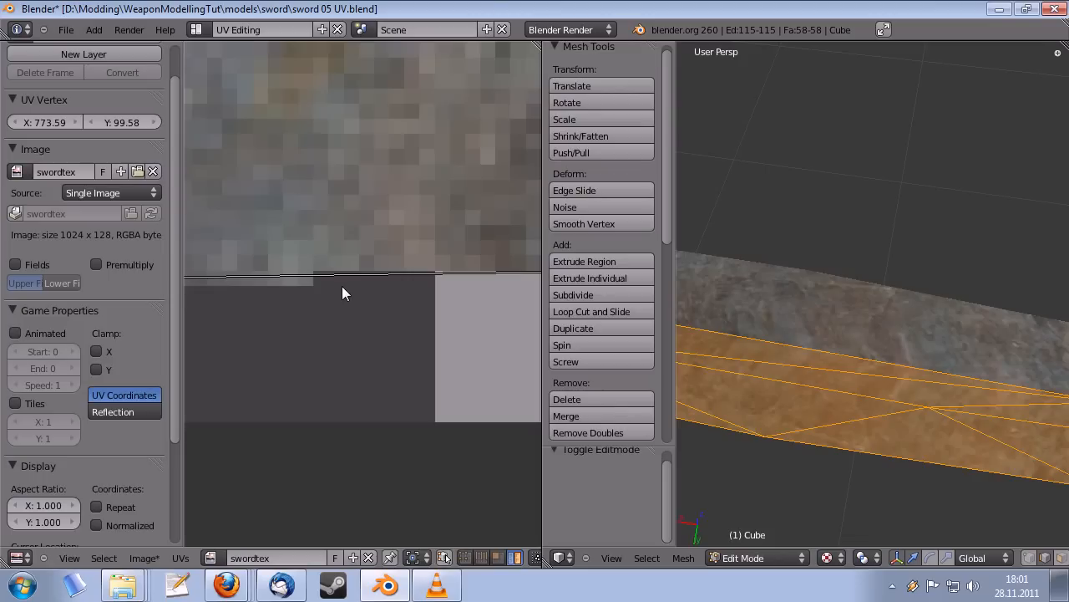
pyautogui.moveTo(330, 290); pyautogui.dragTo(284, 311, button='middle')
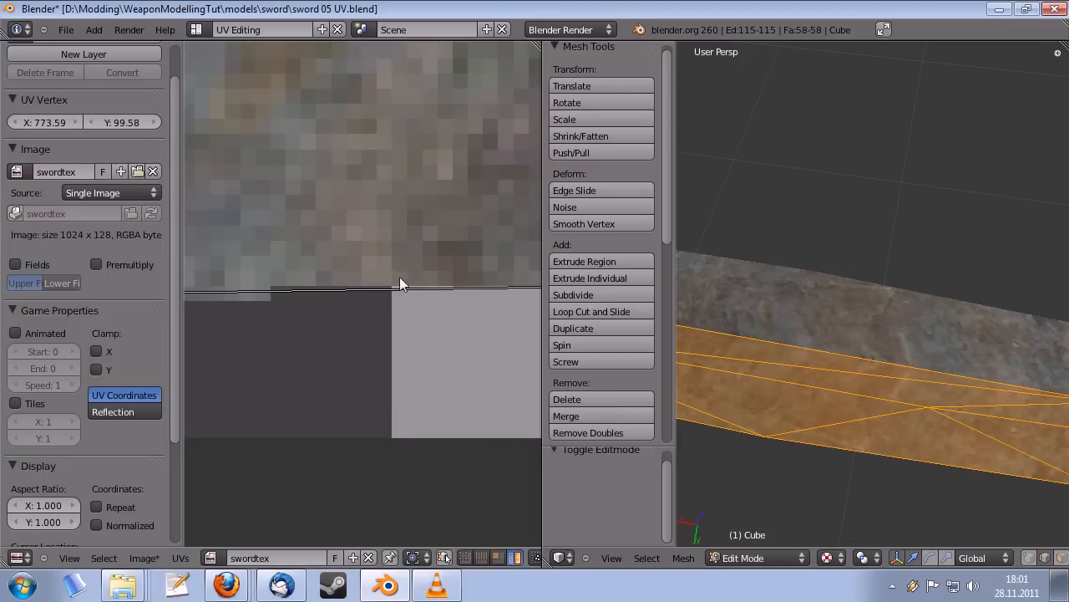
pyautogui.scroll(-12, 349, 279)
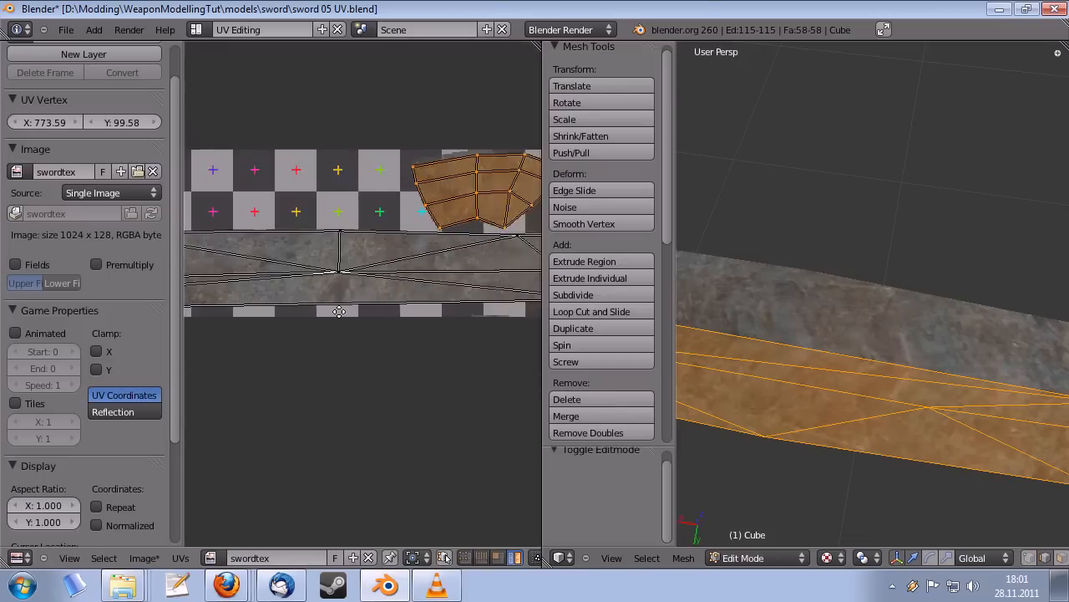
pyautogui.scroll(4, 339, 310)
# - Return to Texture Paint mode, paint over the middle of the blade and check the margin on the texture image
pyautogui.moveTo(827, 351)
pyautogui.mouseDown(button='middle')
pyautogui.moveTo(858, 353)
pyautogui.moveTo(880, 298)
pyautogui.moveTo(903, 326)
pyautogui.moveTo(875, 343)
pyautogui.moveTo(860, 337)
pyautogui.mouseUp(button='middle')
pyautogui.press('Tab')
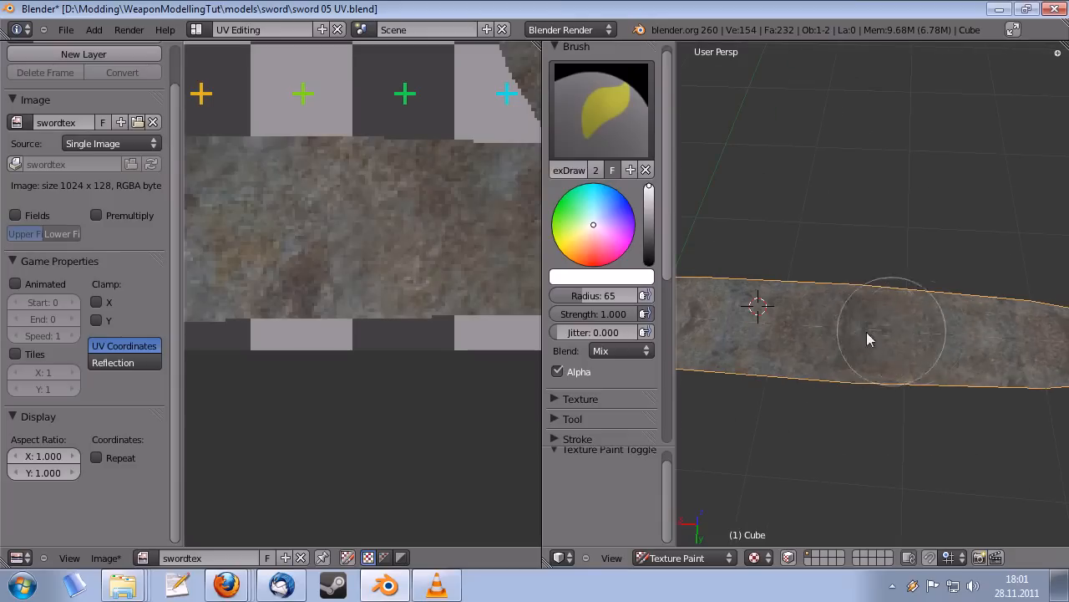
pyautogui.moveTo(867, 332); pyautogui.dragTo(846, 355)
pyautogui.moveTo(342, 312); pyautogui.dragTo(384, 308, button='middle')
pyautogui.scroll(-3, 404, 326)
pyautogui.scroll(1, 375, 311)
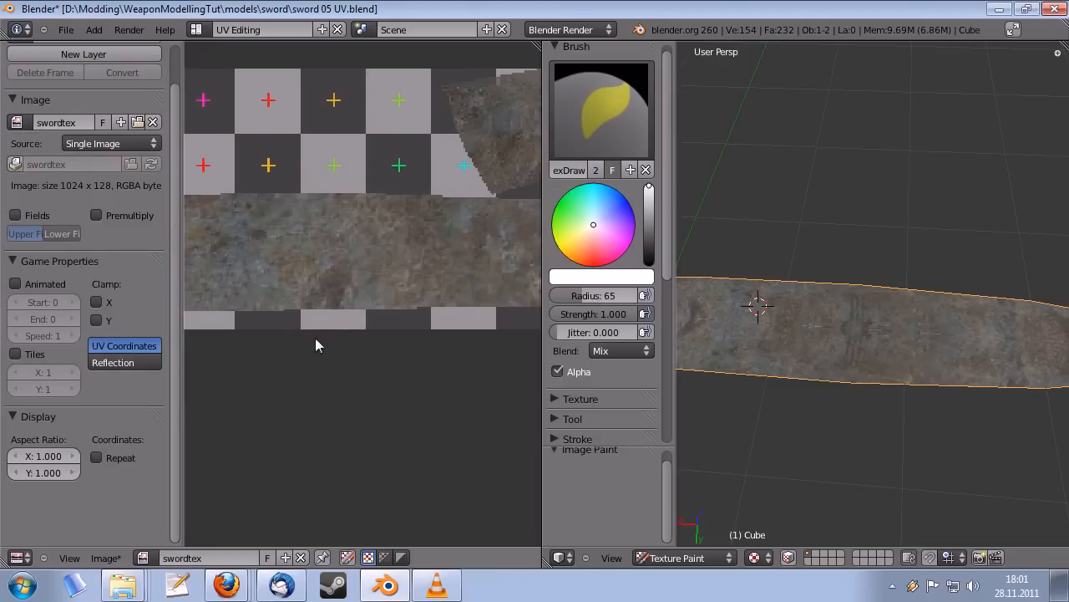
pyautogui.moveTo(316, 345); pyautogui.dragTo(315, 338, button='middle')
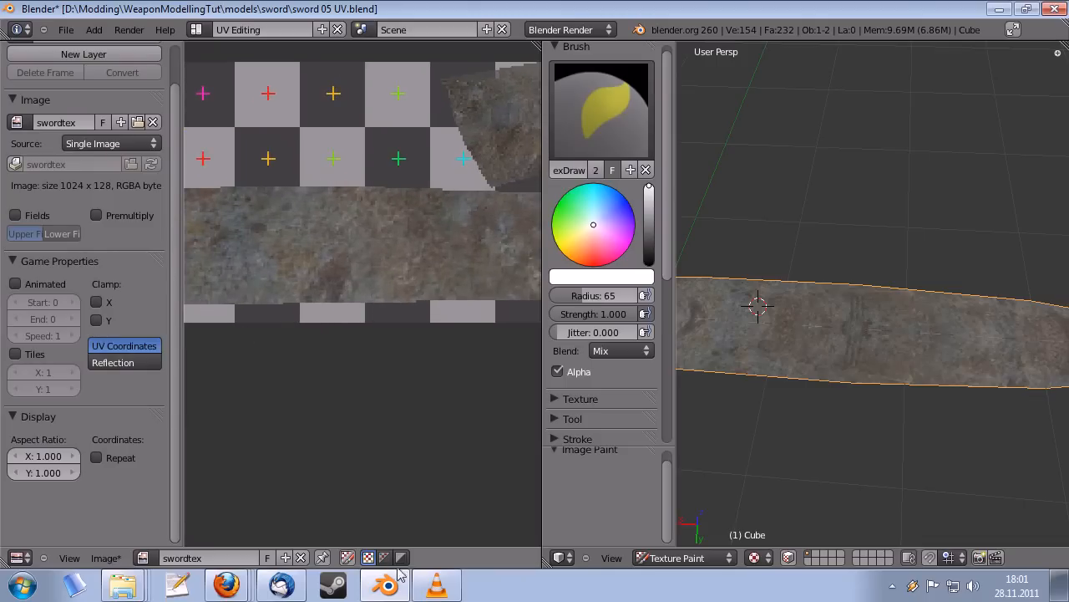
# - Enable painting directly on the swordtex image in the image editor and bring up its brush settings
pyautogui.click(349, 558)
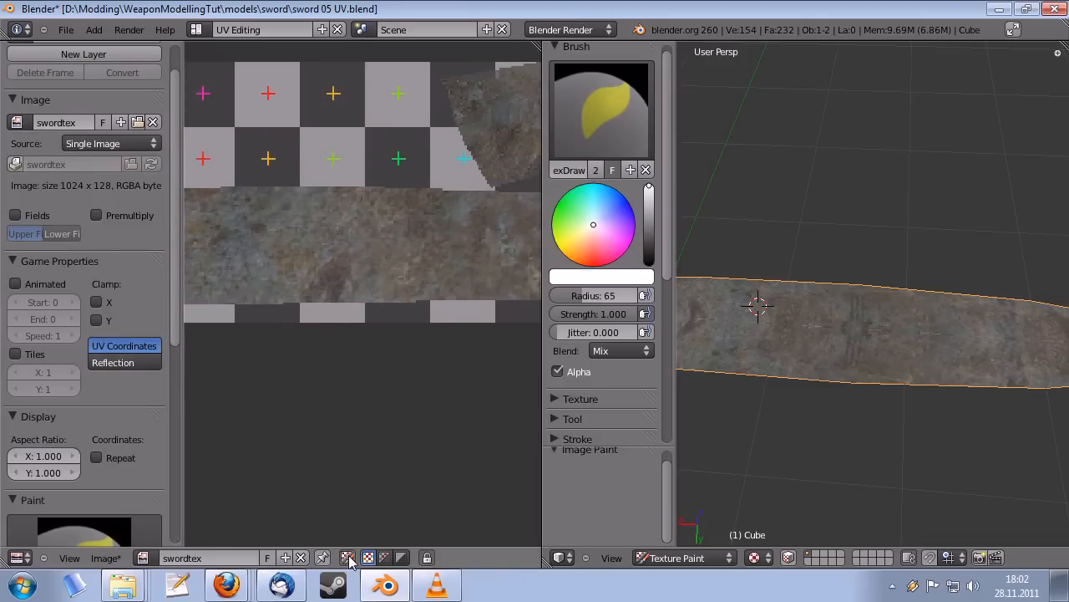
pyautogui.moveTo(305, 278); pyautogui.dragTo(355, 243, button='middle')
pyautogui.scroll(-2, 356, 243)
pyautogui.scroll(-6, 129, 266)
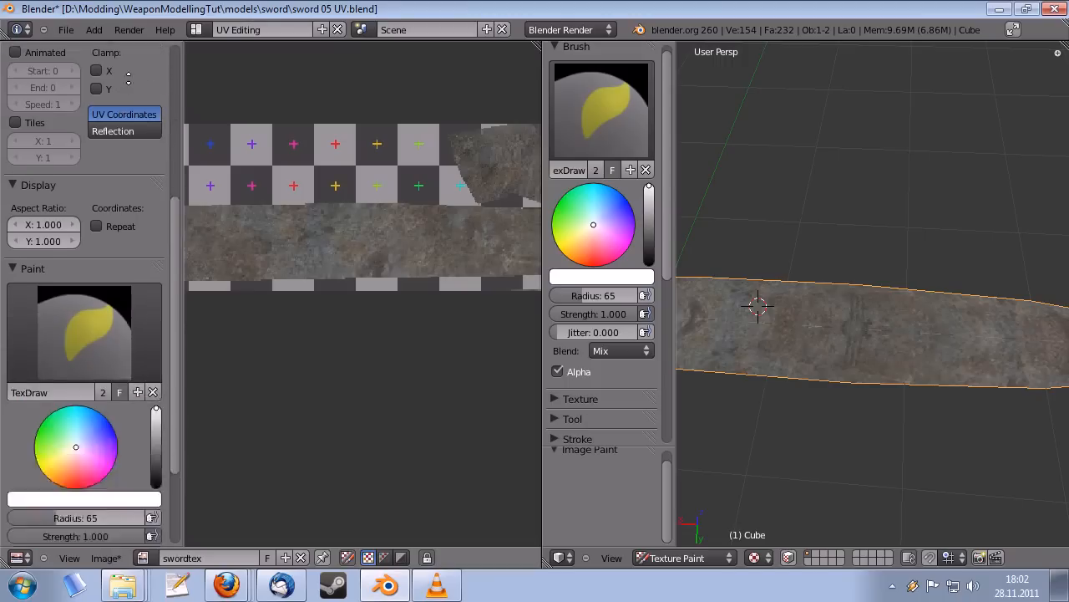
# - Display basic3.jpg in the image editor to view the brush's source image, and return to the swordtex image
pyautogui.scroll(8, 130, 449)
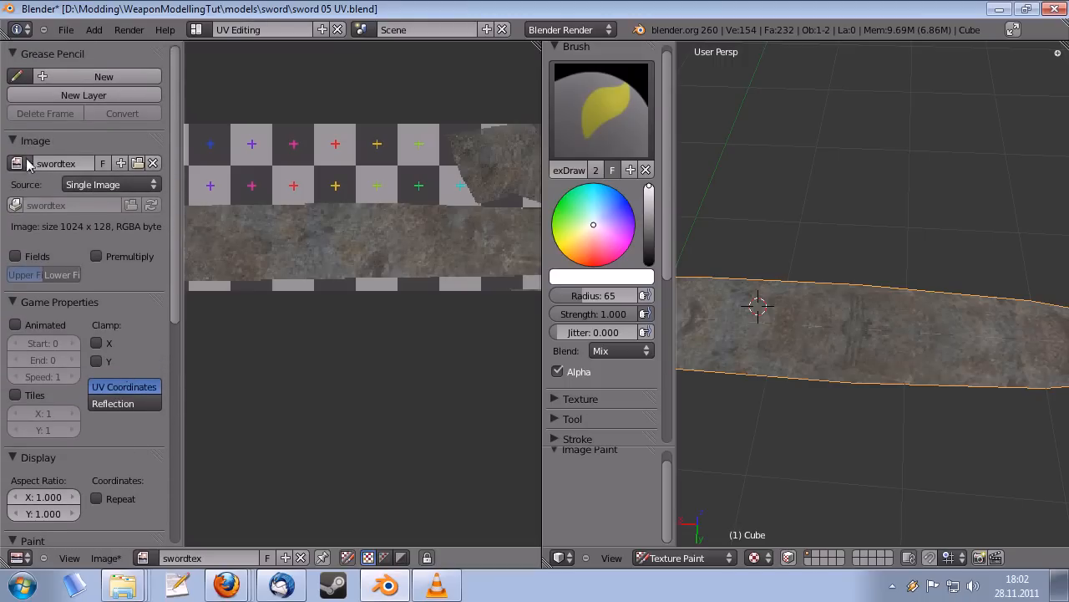
pyautogui.click(17, 163)
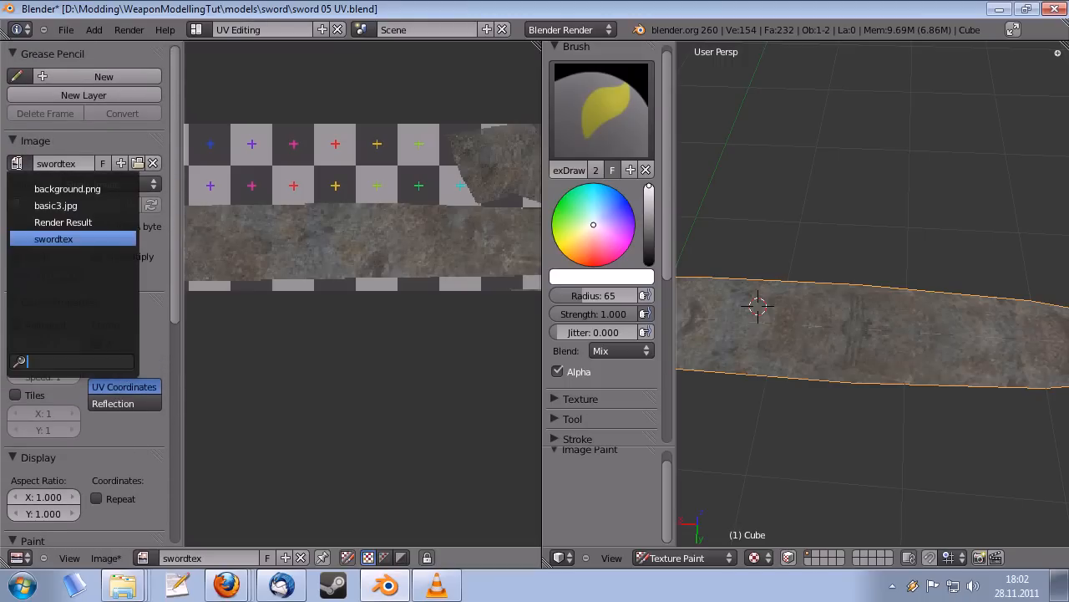
pyautogui.click(17, 163)
pyautogui.click(75, 205)
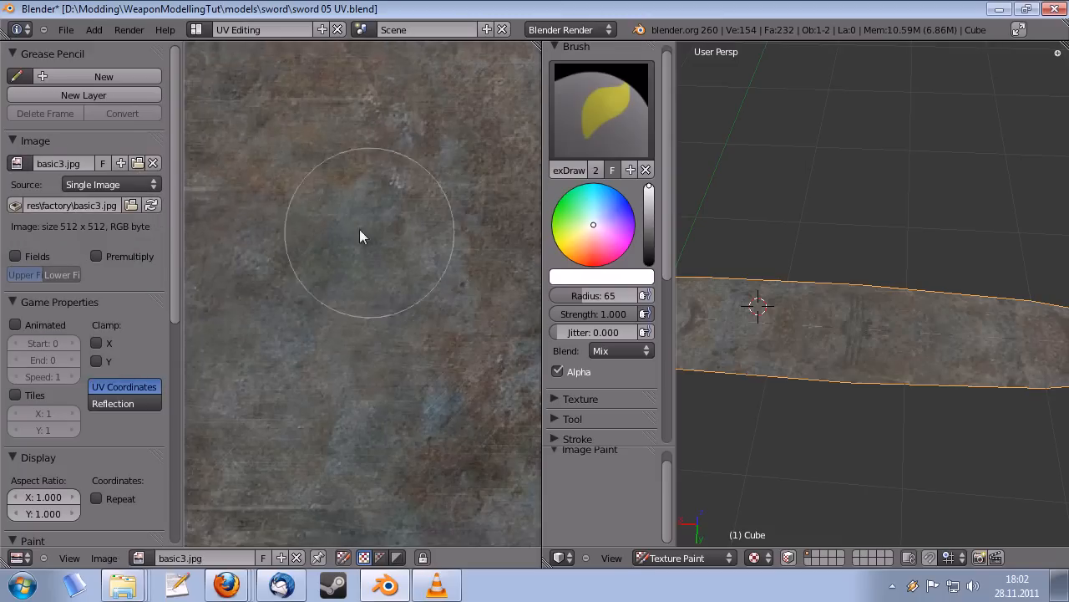
pyautogui.click(16, 163)
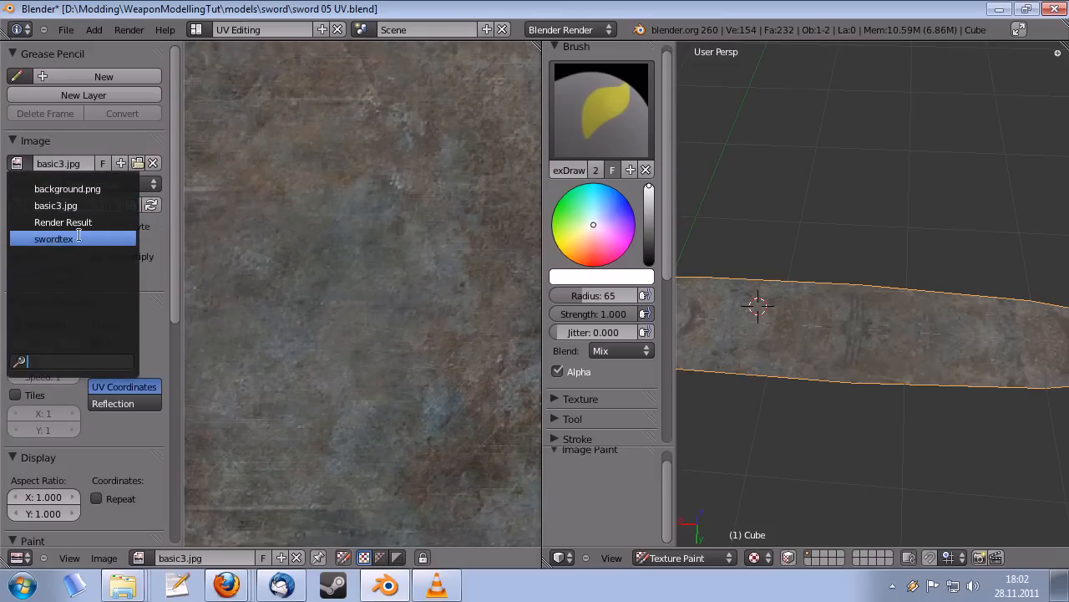
pyautogui.click(64, 238)
# - Reveal the image paint brush's texture settings and name its texture Metal
pyautogui.scroll(-10, 23, 197)
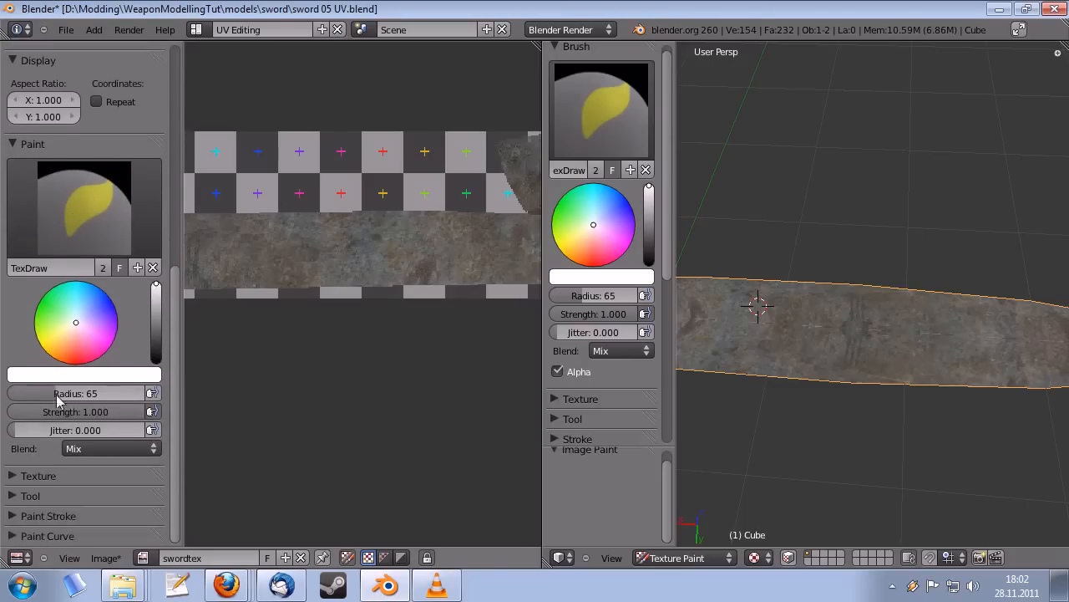
pyautogui.click(13, 475)
pyautogui.scroll(-5, 69, 400)
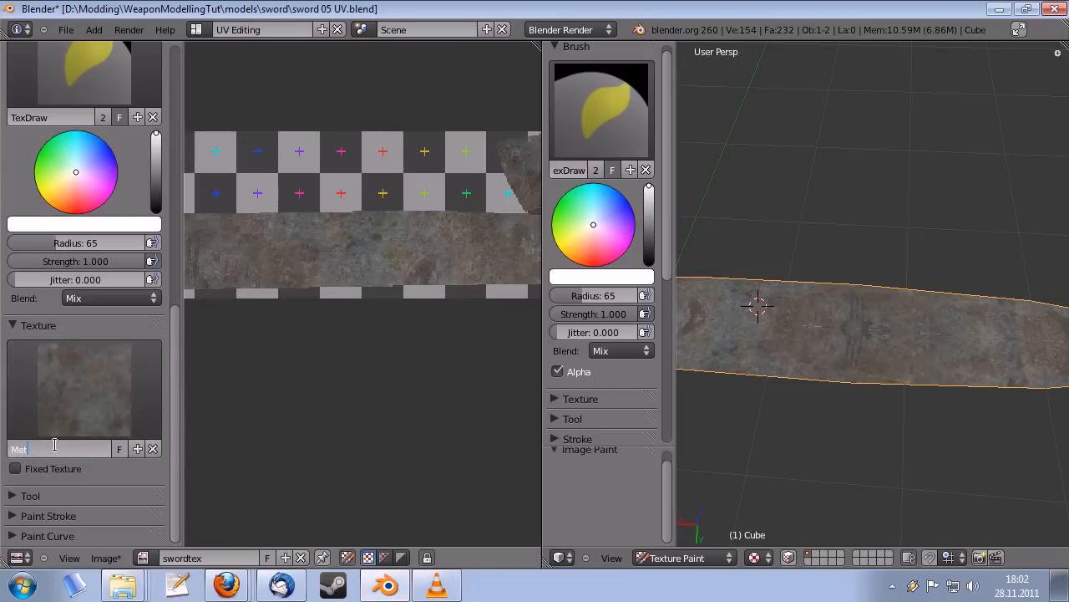
# - Try painting over the blade area of swordtex with Fixed Texture off, inspect the stroke and undo it
pyautogui.moveTo(294, 293); pyautogui.dragTo(309, 308, button='middle')
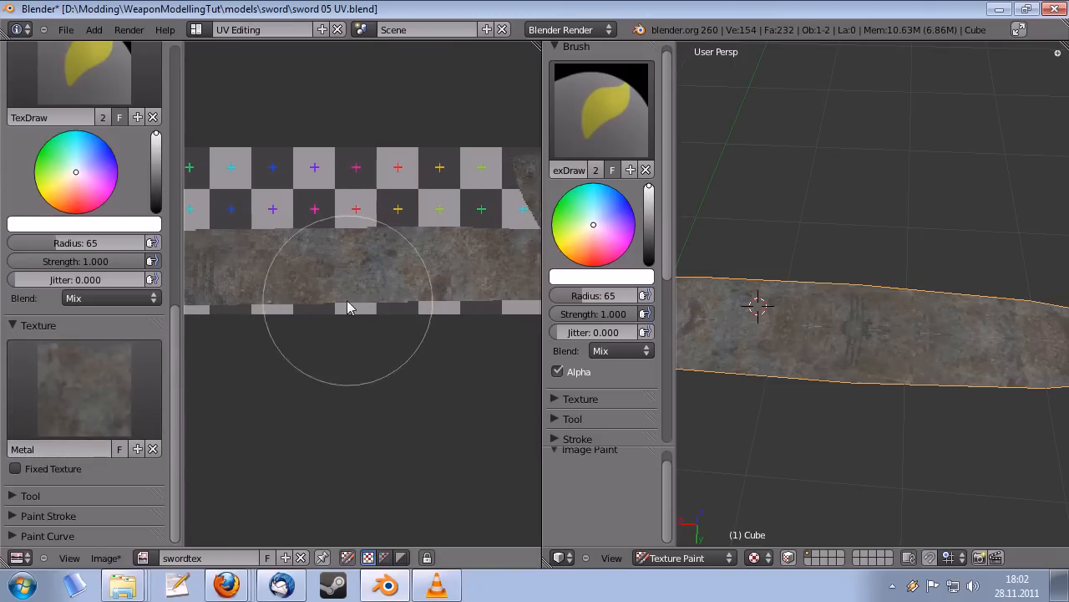
pyautogui.moveTo(429, 302)
pyautogui.mouseDown()
pyautogui.moveTo(201, 296)
pyautogui.moveTo(404, 171)
pyautogui.moveTo(507, 221)
pyautogui.moveTo(269, 293)
pyautogui.mouseUp()
pyautogui.scroll(-2, 364, 267)
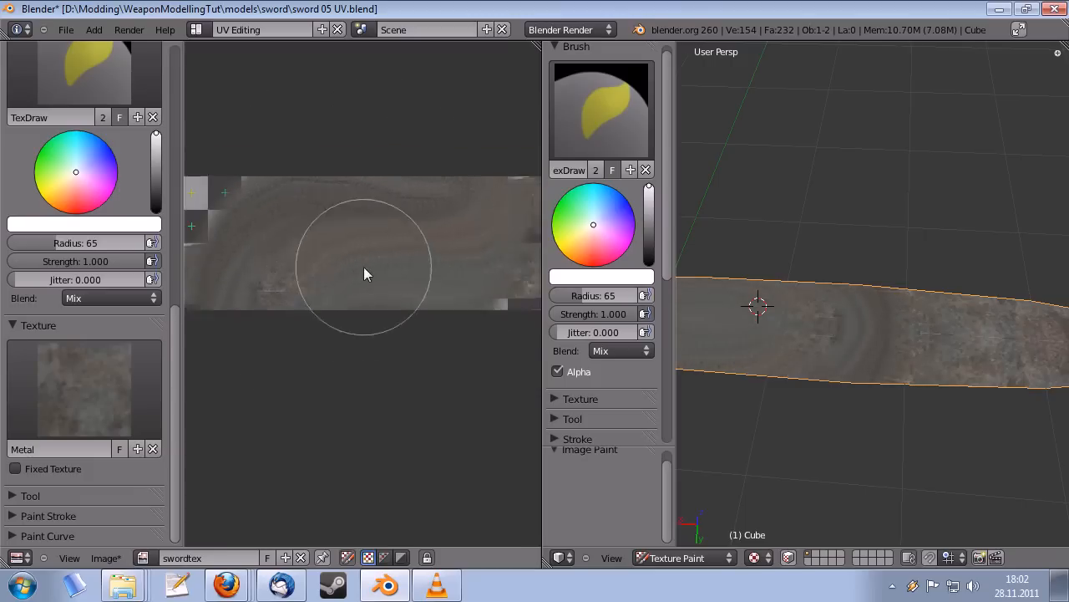
pyautogui.moveTo(364, 260)
pyautogui.mouseDown(button='middle')
pyautogui.moveTo(298, 288)
pyautogui.moveTo(383, 253)
pyautogui.mouseUp(button='middle')
pyautogui.moveTo(445, 266); pyautogui.dragTo(436, 290, button='middle')
pyautogui.scroll(1, 384, 291)
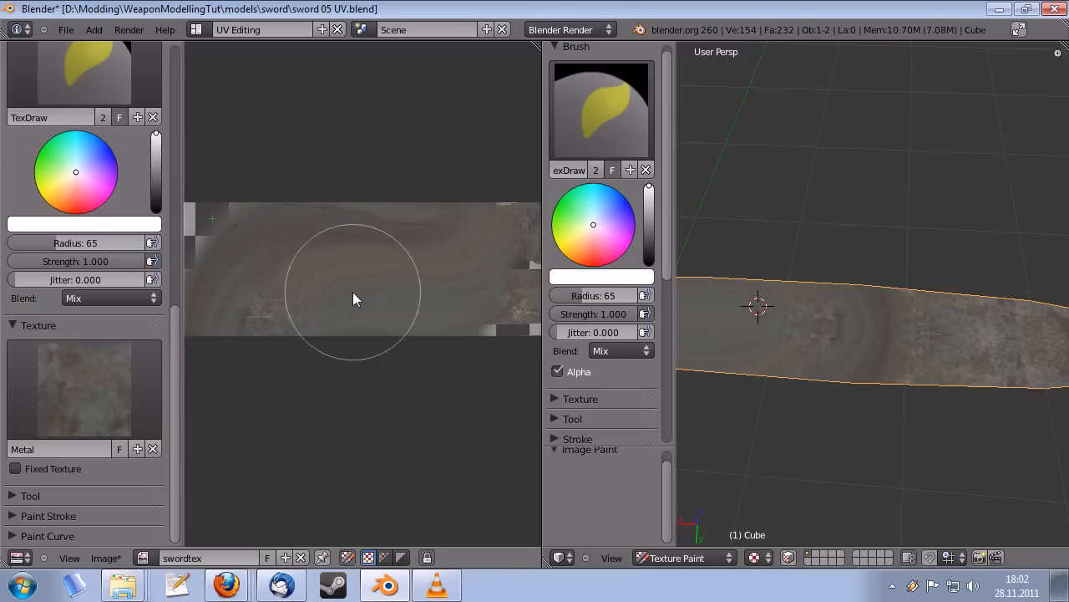
pyautogui.moveTo(352, 292); pyautogui.dragTo(382, 293, button='middle')
pyautogui.hotkey('ctrl', 'z')
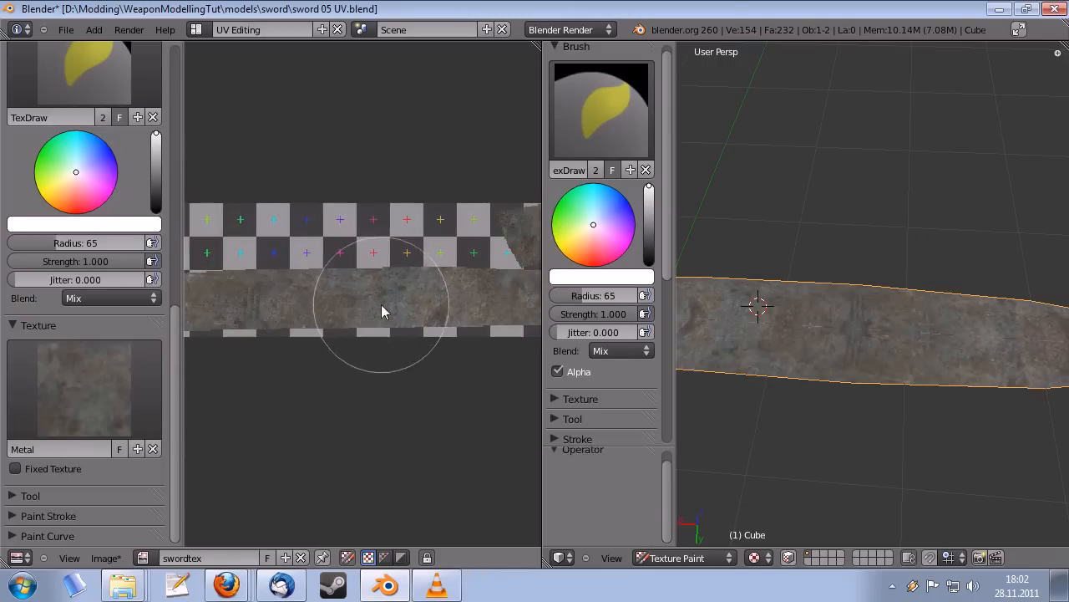
# - Enable Fixed Texture for the brush's Metal texture
pyautogui.scroll(-1, 382, 306)
pyautogui.scroll(1, 382, 311)
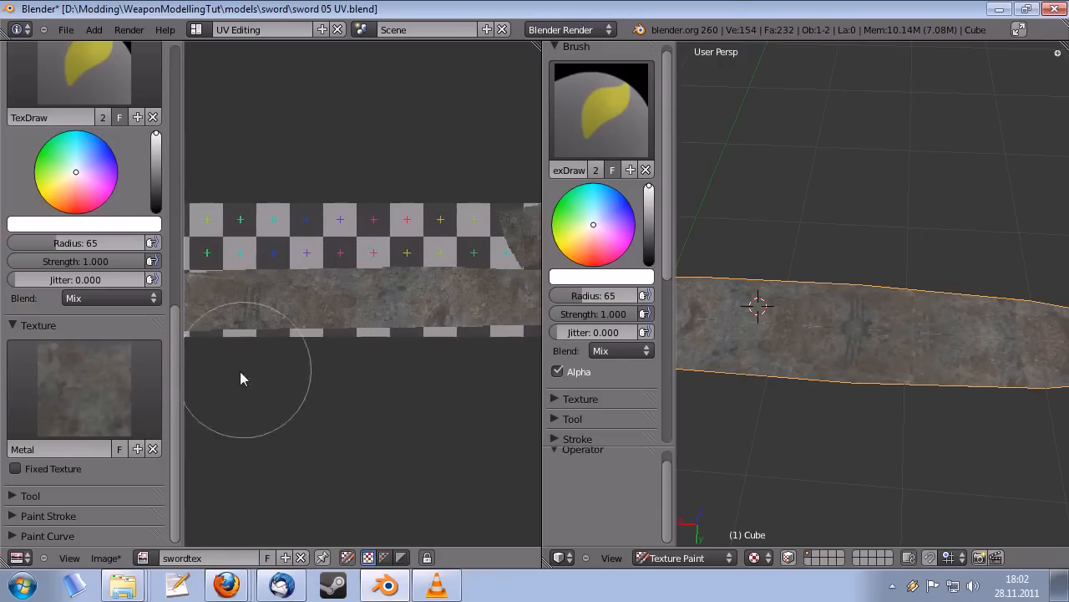
pyautogui.click(16, 469)
pyautogui.scroll(1, 429, 363)
pyautogui.scroll(-2, 438, 336)
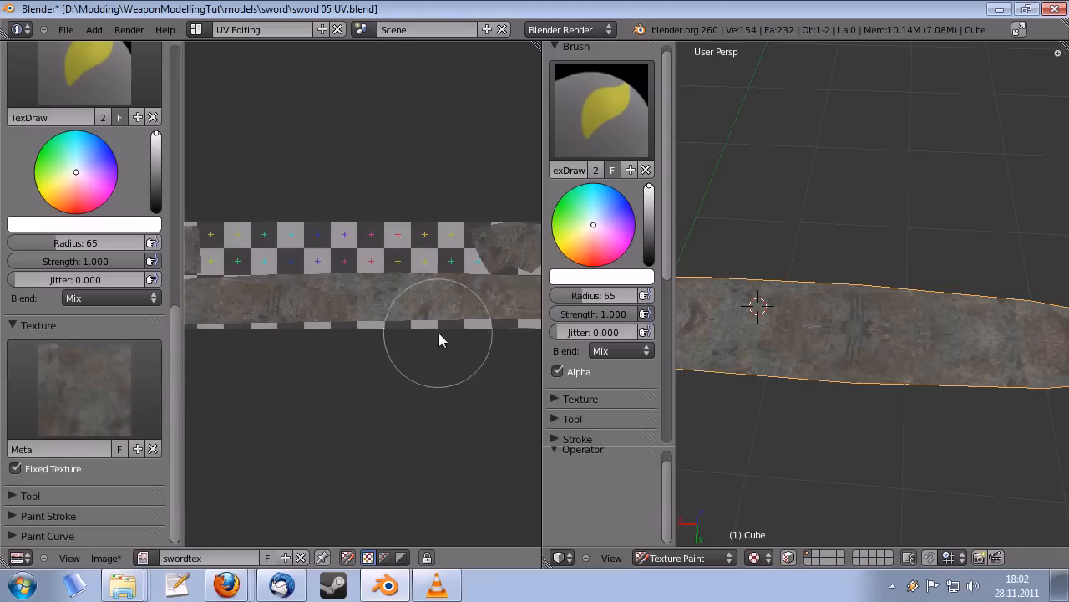
# - Try painting along the blade on swordtex with the fixed Metal texture at radius 65, and undo the stroke
pyautogui.moveTo(427, 304)
pyautogui.mouseDown()
pyautogui.moveTo(299, 308)
pyautogui.moveTo(459, 303)
pyautogui.moveTo(240, 337)
pyautogui.mouseUp()
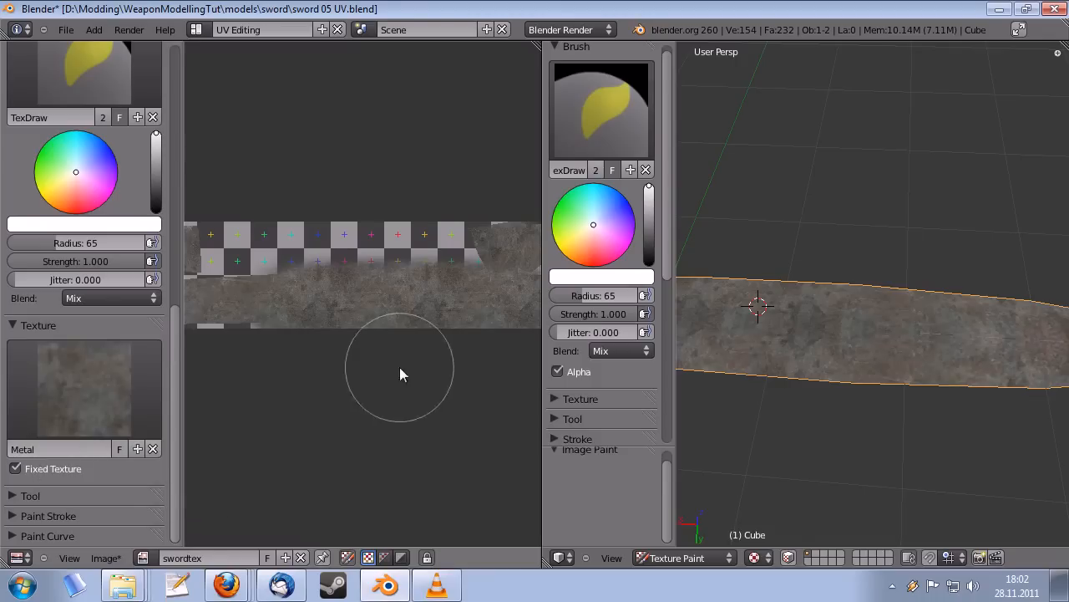
pyautogui.moveTo(400, 367); pyautogui.dragTo(372, 362, button='middle')
pyautogui.hotkey('ctrl', 'z')
# - Set the brush radius to 23 and paint metal over the checkered margin along the middle of the blade's lower edge
pyautogui.scroll(2, 377, 311)
pyautogui.scroll(-1, 394, 336)
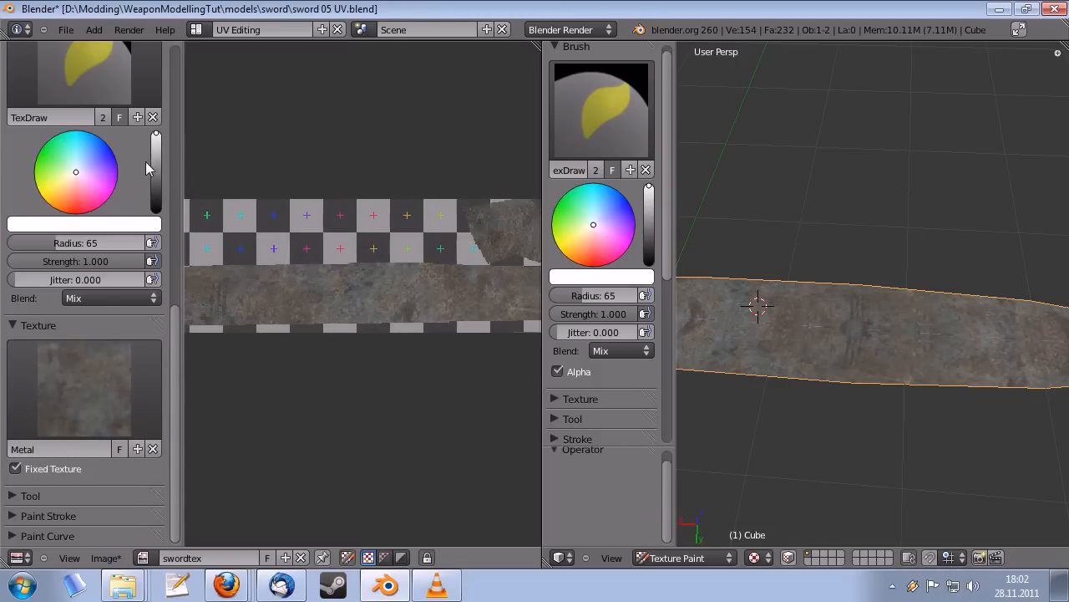
pyautogui.scroll(1, 95, 302)
pyautogui.scroll(-1, 368, 315)
pyautogui.moveTo(70, 266); pyautogui.dragTo(60, 265)
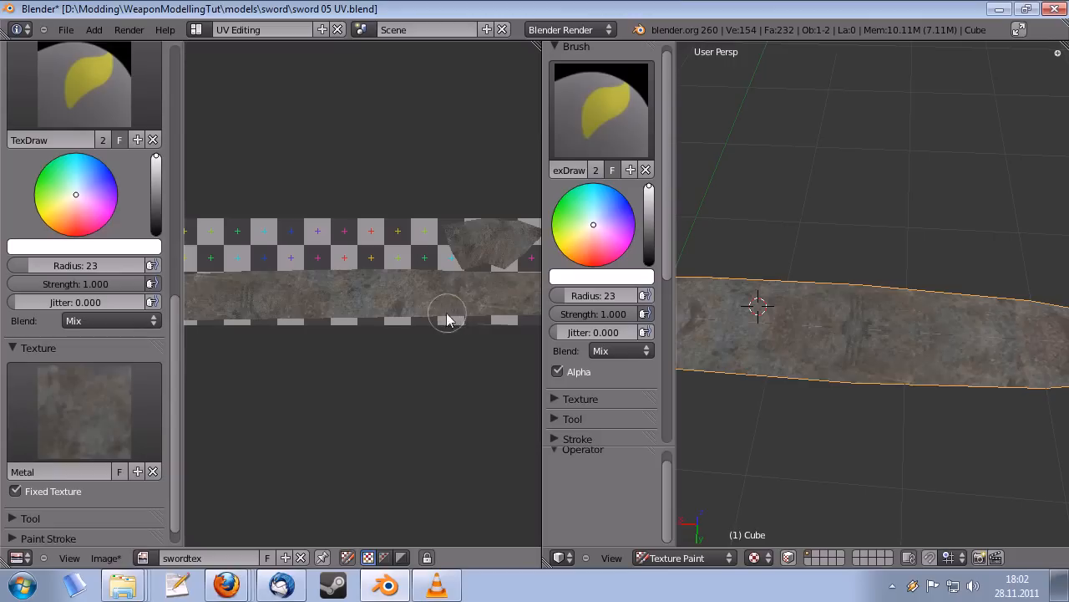
pyautogui.moveTo(396, 317); pyautogui.dragTo(349, 320)
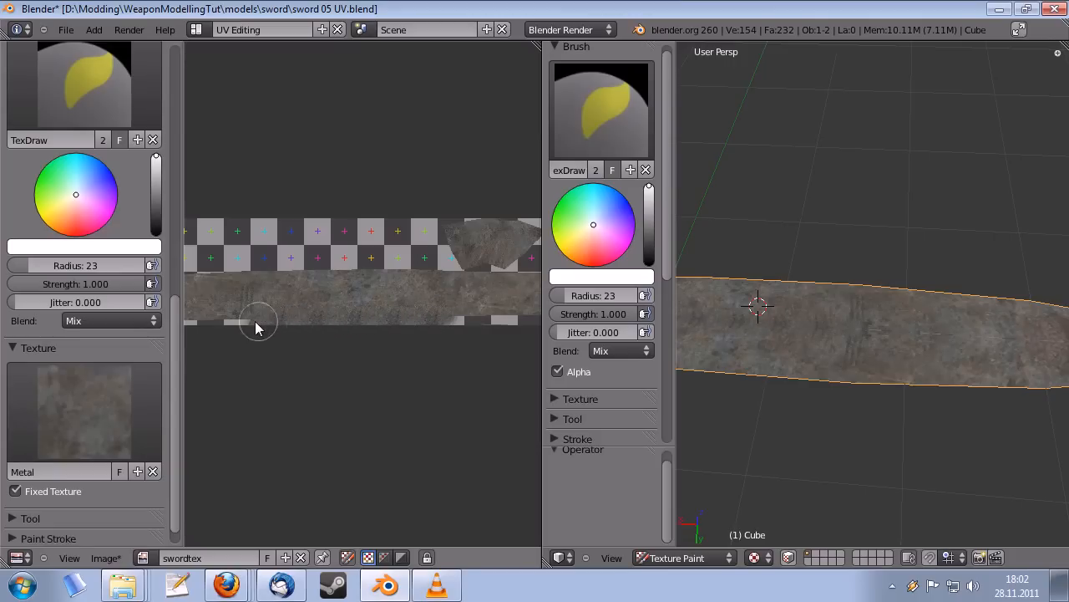
# - Paint the metal texture over the checkered gaps along the lower strip of the swordtex image with the 23-radius brush
pyautogui.moveTo(362, 316); pyautogui.dragTo(315, 320, button='middle')
pyautogui.moveTo(403, 320); pyautogui.dragTo(330, 320, button='middle')
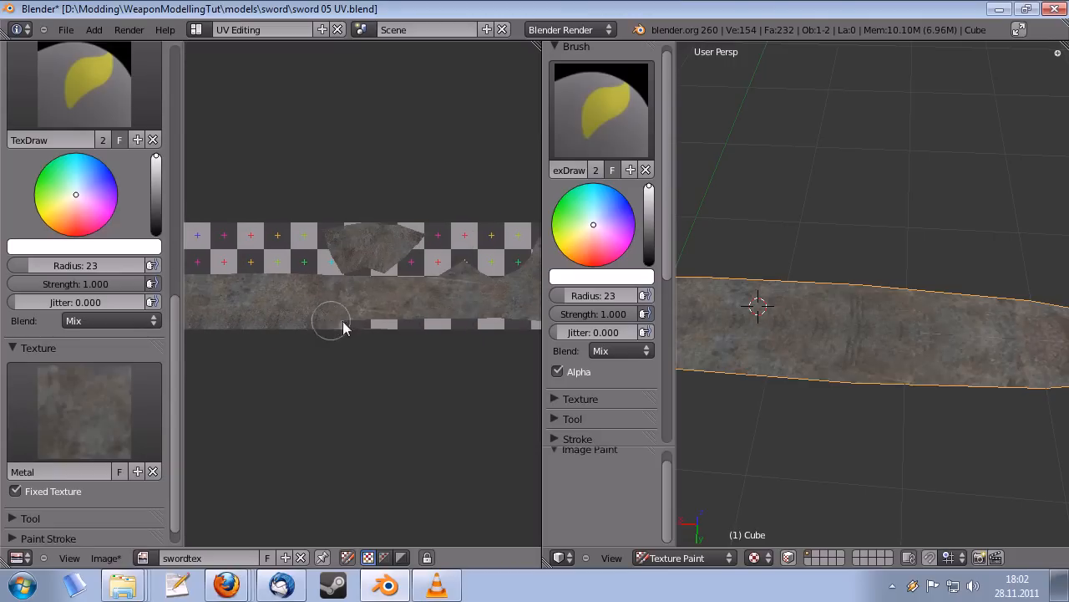
pyautogui.moveTo(490, 321); pyautogui.dragTo(409, 316, button='middle')
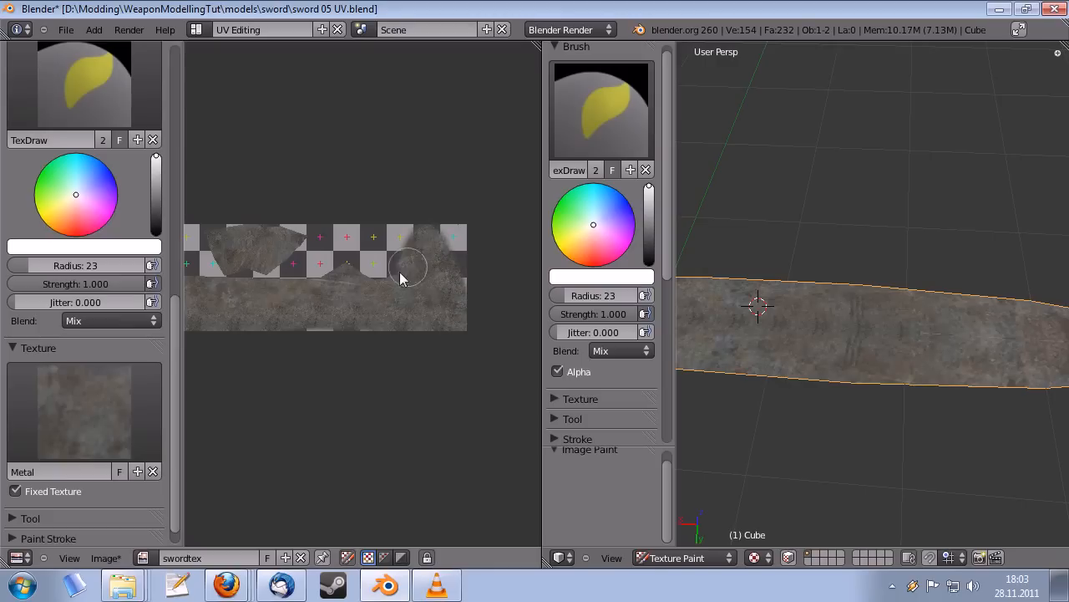
pyautogui.moveTo(216, 281); pyautogui.dragTo(452, 264, button='middle')
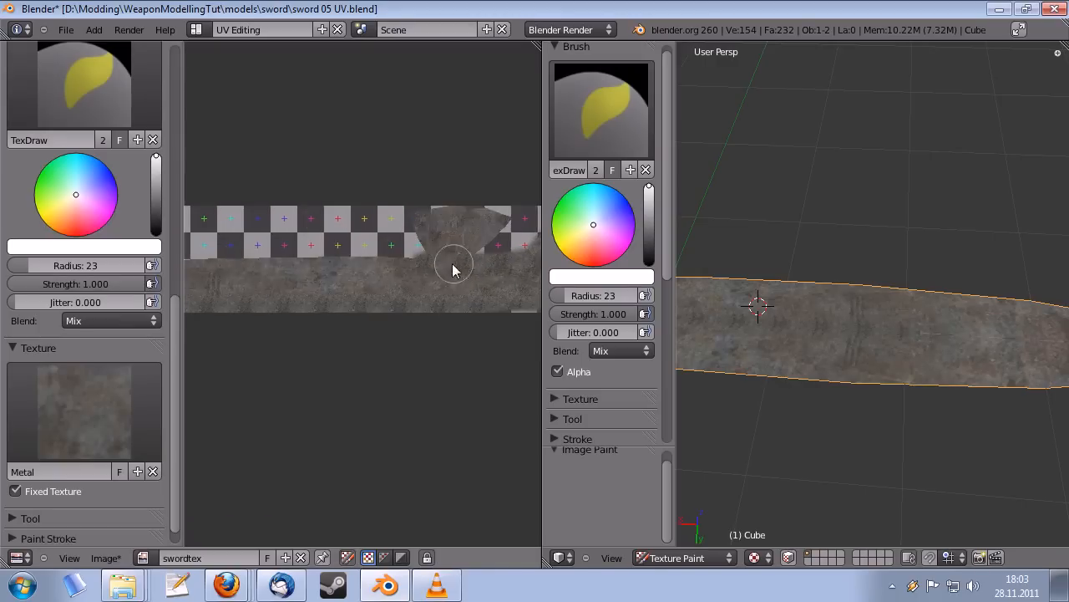
# - Set the brush radius to 107 and cover all remaining checkered areas of the swordtex image with the metal texture
pyautogui.scroll(-3, 448, 266)
pyautogui.scroll(1, 446, 268)
pyautogui.moveTo(363, 301); pyautogui.dragTo(396, 306, button='middle')
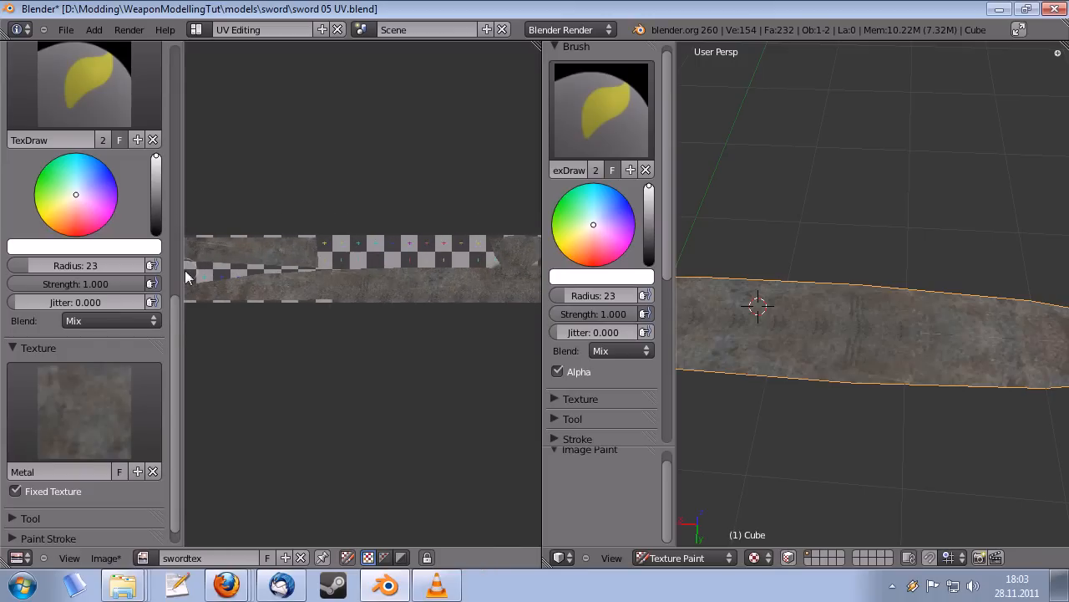
pyautogui.moveTo(47, 268); pyautogui.dragTo(120, 264)
pyautogui.scroll(-2, 350, 271)
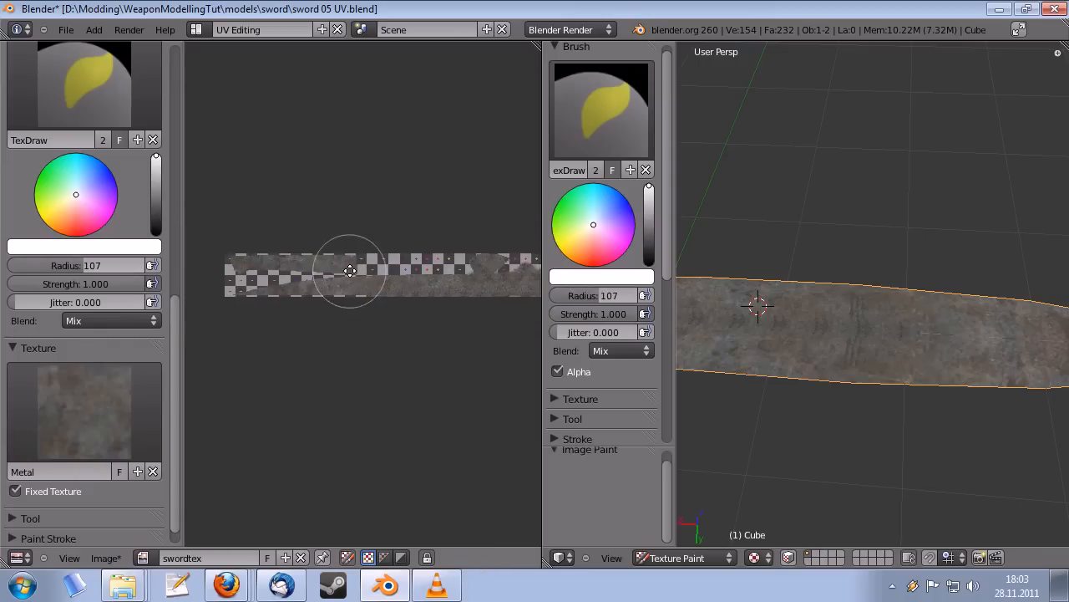
pyautogui.moveTo(281, 273); pyautogui.dragTo(320, 274)
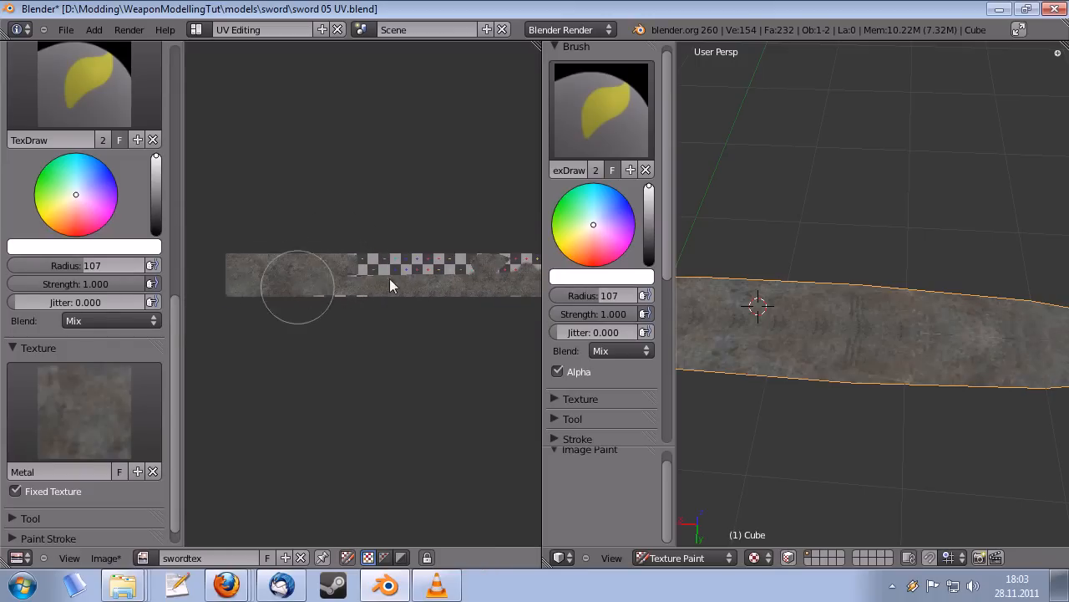
pyautogui.moveTo(389, 278)
pyautogui.mouseDown()
pyautogui.moveTo(360, 265)
pyautogui.moveTo(344, 276)
pyautogui.mouseUp()
pyautogui.moveTo(456, 272); pyautogui.dragTo(439, 297, button='middle')
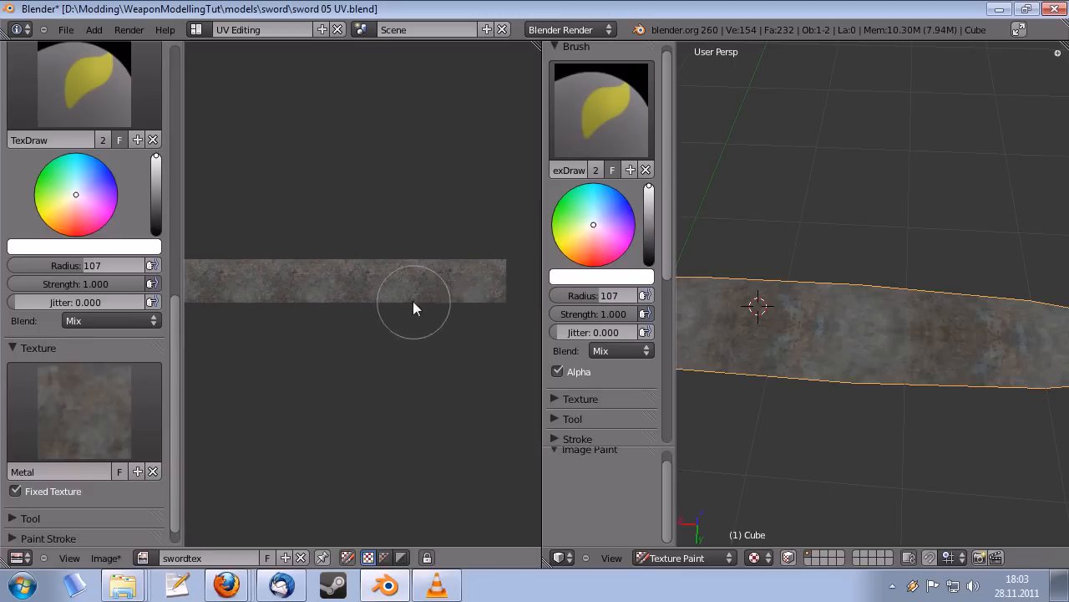
pyautogui.scroll(1, 412, 300)
pyautogui.moveTo(852, 337); pyautogui.dragTo(864, 362, button='middle')
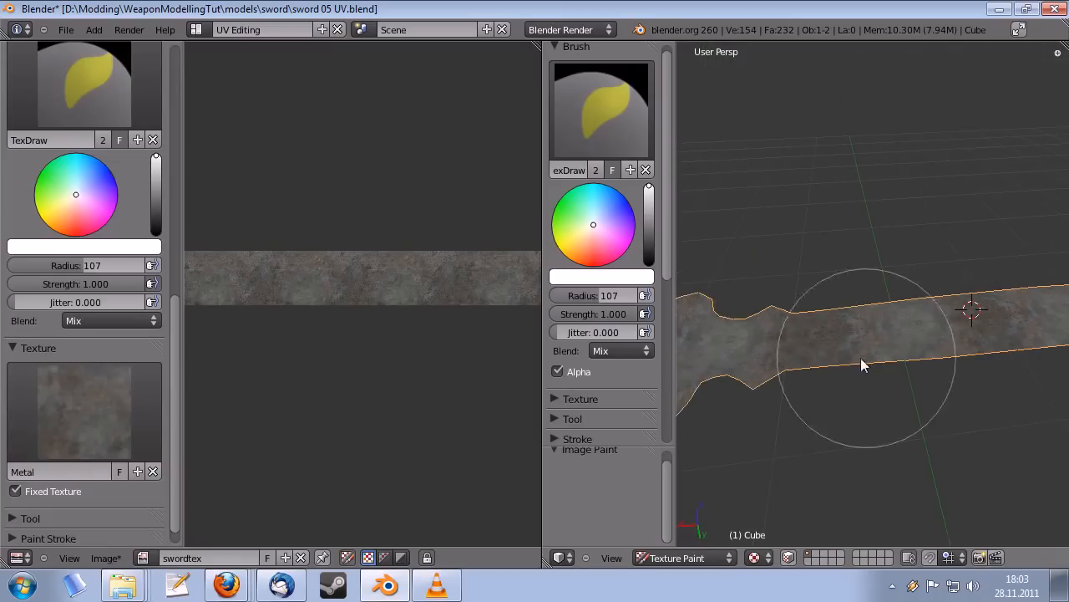
# - Switch to the Default screen layout and turn off the Mirror modifier's display in the viewport
pyautogui.click(198, 30)
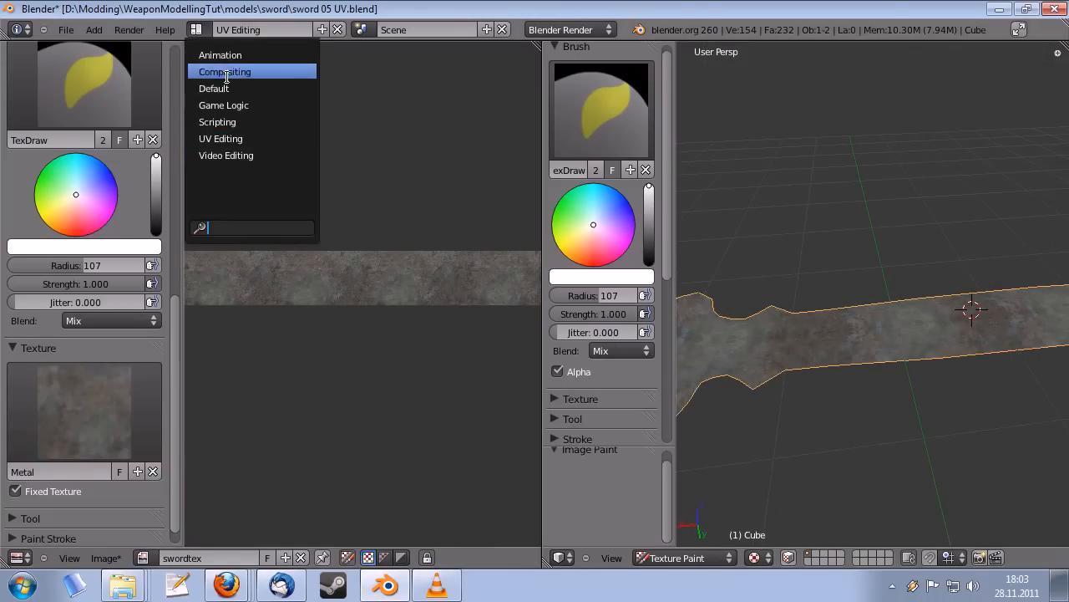
pyautogui.click(217, 88)
pyautogui.moveTo(540, 317); pyautogui.dragTo(372, 328, button='middle')
pyautogui.click(980, 217)
# - Compare the textured half of the sword with the reference image in top view, from the blade to the pommel
pyautogui.press('KP_7')
pyautogui.scroll(-1, 495, 254)
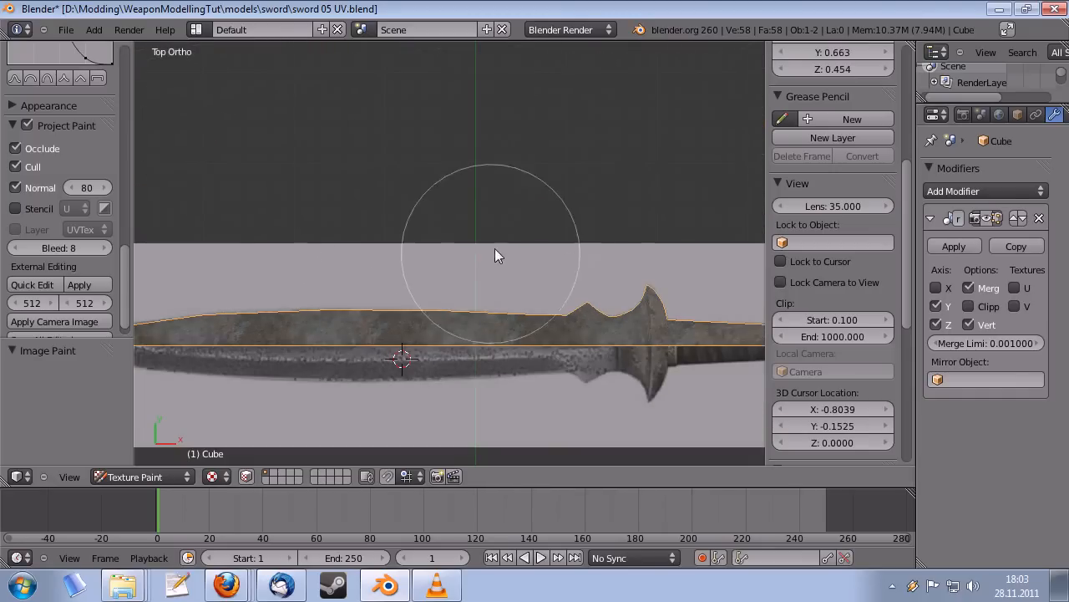
pyautogui.keyDown('shift'); pyautogui.moveTo(510, 240); pyautogui.dragTo(439, 188, button='middle'); pyautogui.keyUp('shift')
pyautogui.keyDown('shift'); pyautogui.moveTo(558, 207); pyautogui.dragTo(502, 170, button='middle'); pyautogui.keyUp('shift')
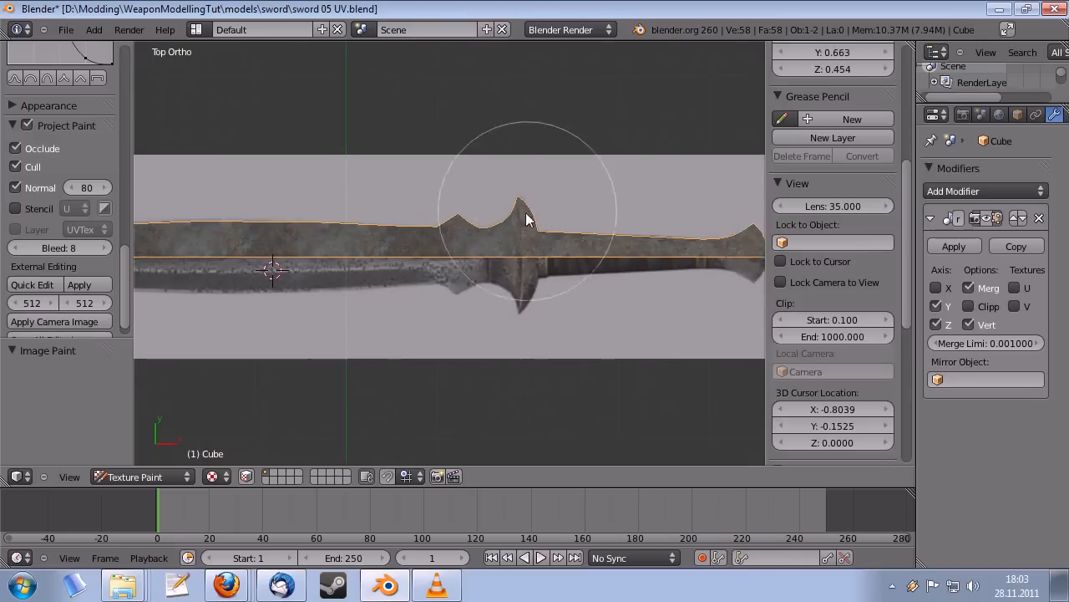
pyautogui.keyDown('shift'); pyautogui.moveTo(526, 212); pyautogui.dragTo(521, 234, button='middle'); pyautogui.keyUp('shift')
pyautogui.keyDown('shift'); pyautogui.moveTo(535, 281); pyautogui.dragTo(507, 292, button='middle'); pyautogui.keyUp('shift')
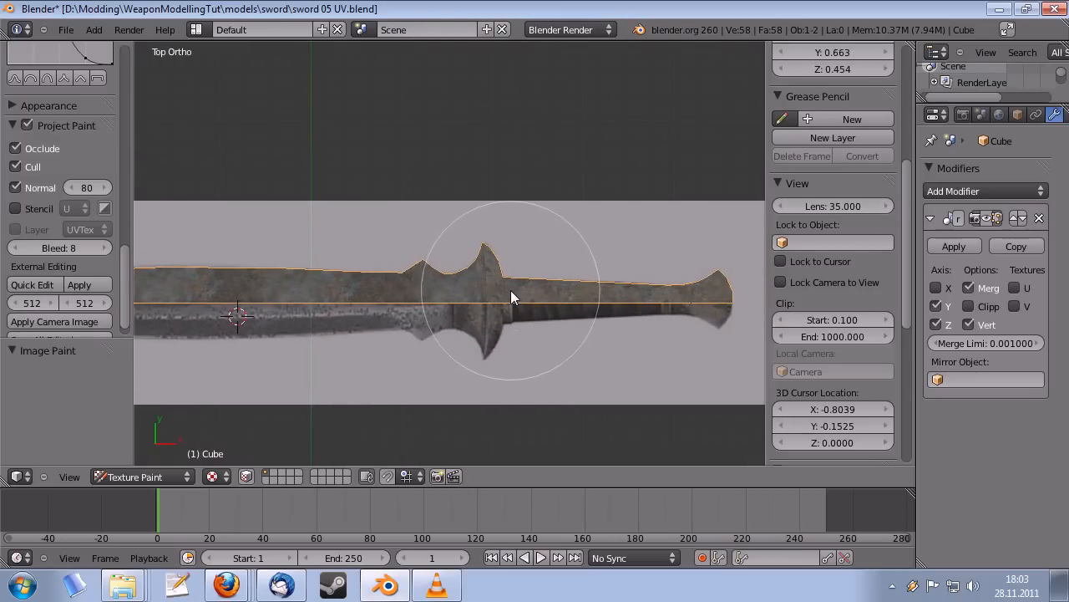
# - Change the viewport shading to solid and bring the blade into a close perspective view
pyautogui.press('z')
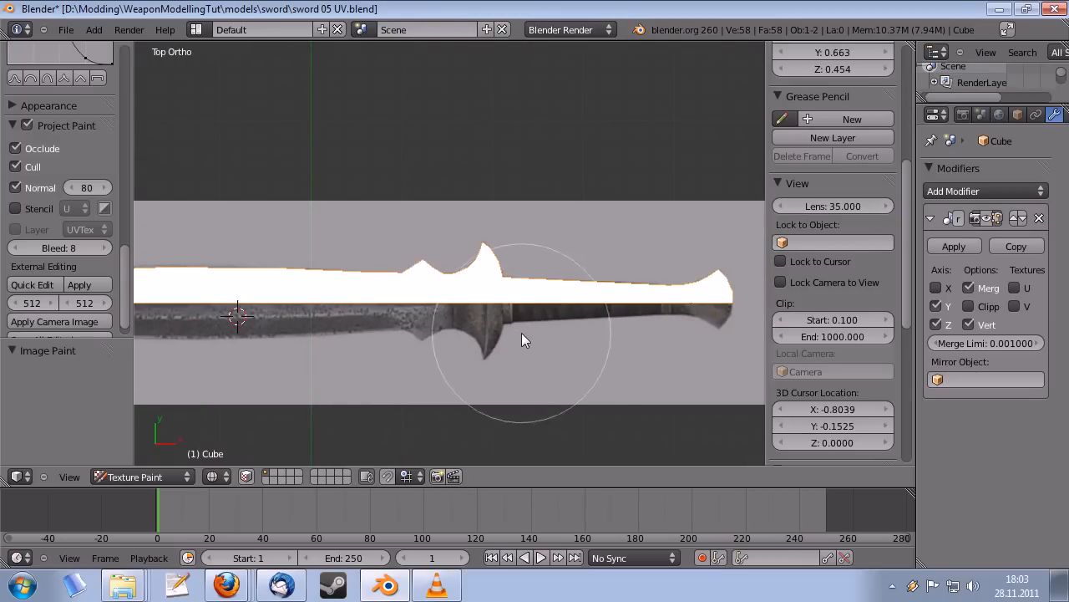
pyautogui.press('z')
pyautogui.moveTo(484, 307)
pyautogui.keyDown('shift'); pyautogui.mouseDown(button='middle')
pyautogui.moveTo(542, 332)
pyautogui.moveTo(593, 318)
pyautogui.moveTo(621, 329)
pyautogui.moveTo(609, 320)
pyautogui.mouseUp(button='middle'); pyautogui.keyUp('shift')
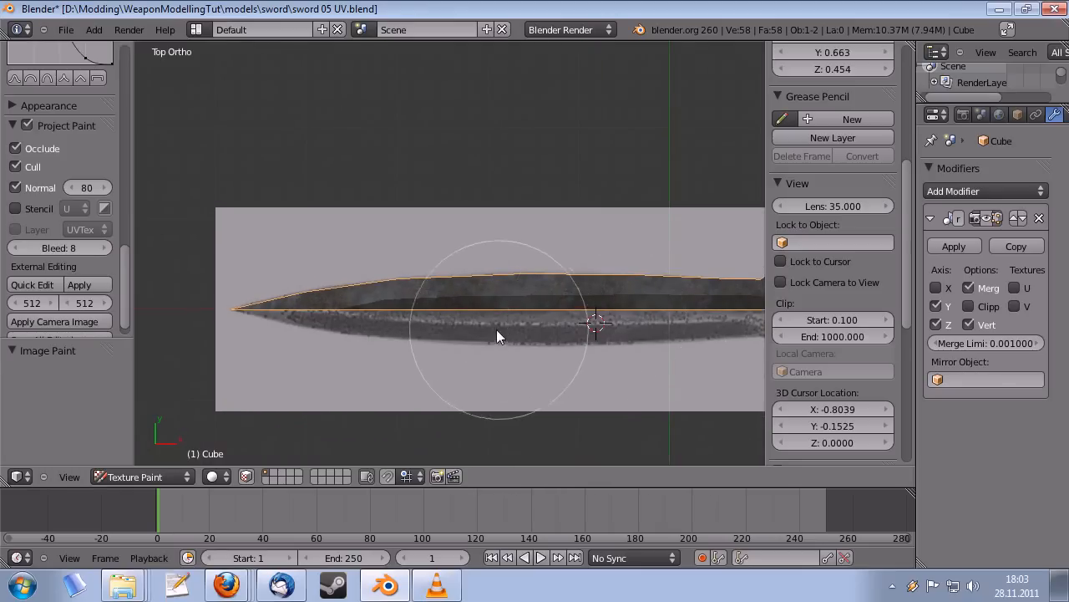
pyautogui.scroll(-3, 468, 321)
pyautogui.moveTo(396, 300)
pyautogui.mouseDown(button='middle')
pyautogui.moveTo(526, 305)
pyautogui.moveTo(429, 219)
pyautogui.moveTo(401, 332)
pyautogui.moveTo(235, 261)
pyautogui.mouseUp(button='middle')
pyautogui.scroll(3, 429, 220)
# - Unlink the Metal texture from the TexDraw brush
pyautogui.scroll(10, 51, 219)
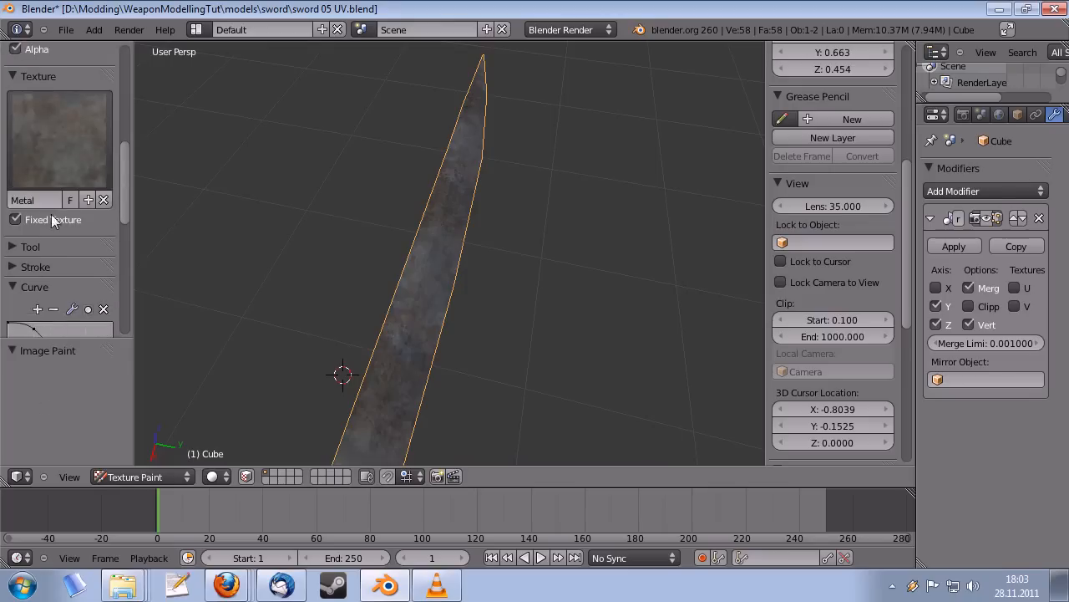
pyautogui.scroll(2, 51, 219)
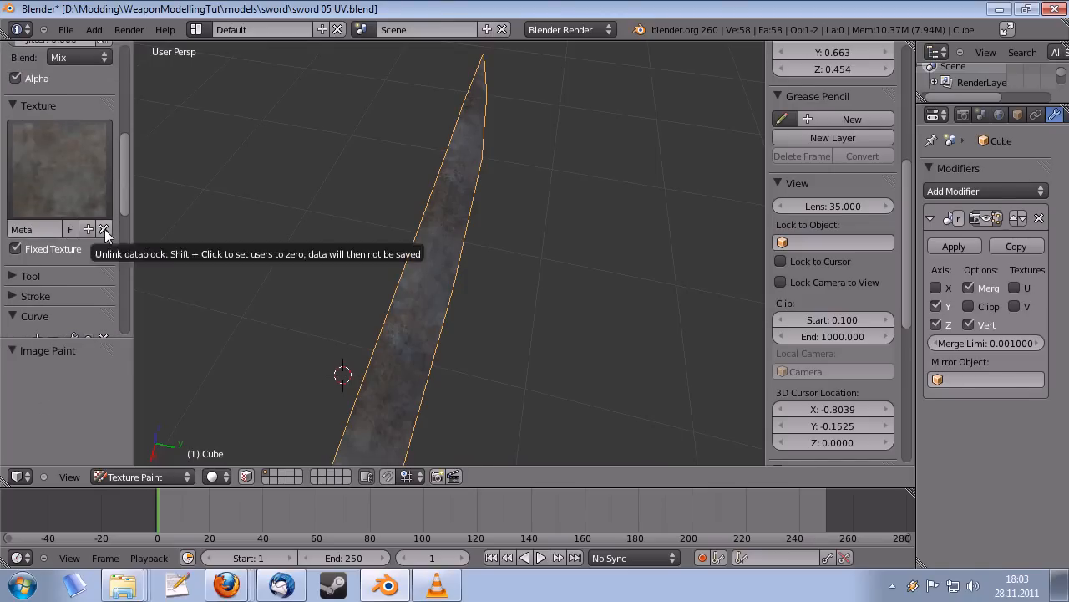
pyautogui.click(105, 229)
# - Set the brush strength to 0.186 and its radius to 13
pyautogui.scroll(6, 92, 190)
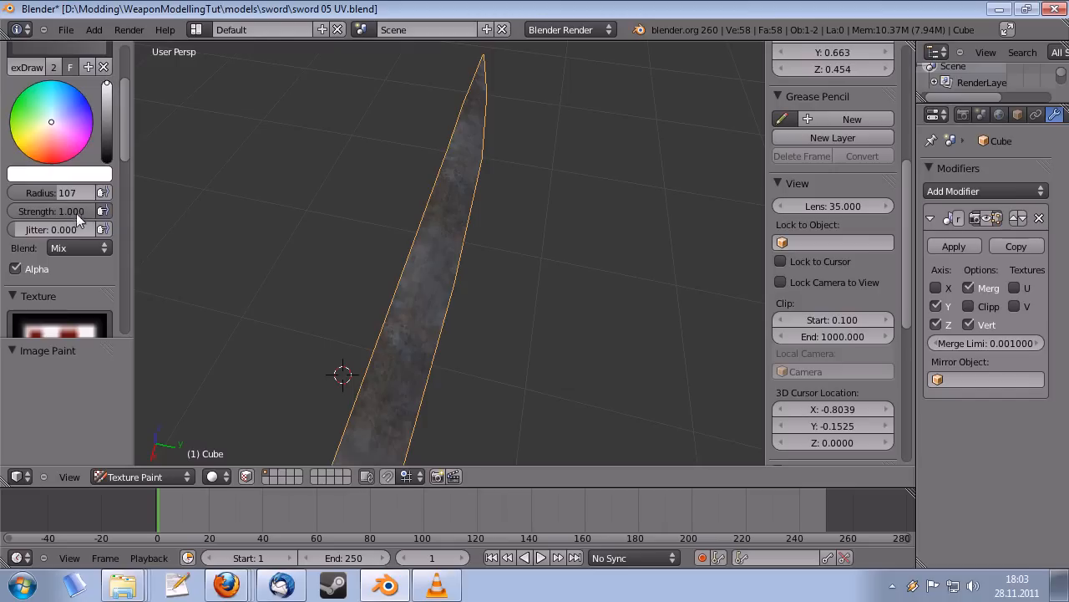
pyautogui.moveTo(83, 213); pyautogui.dragTo(12, 216)
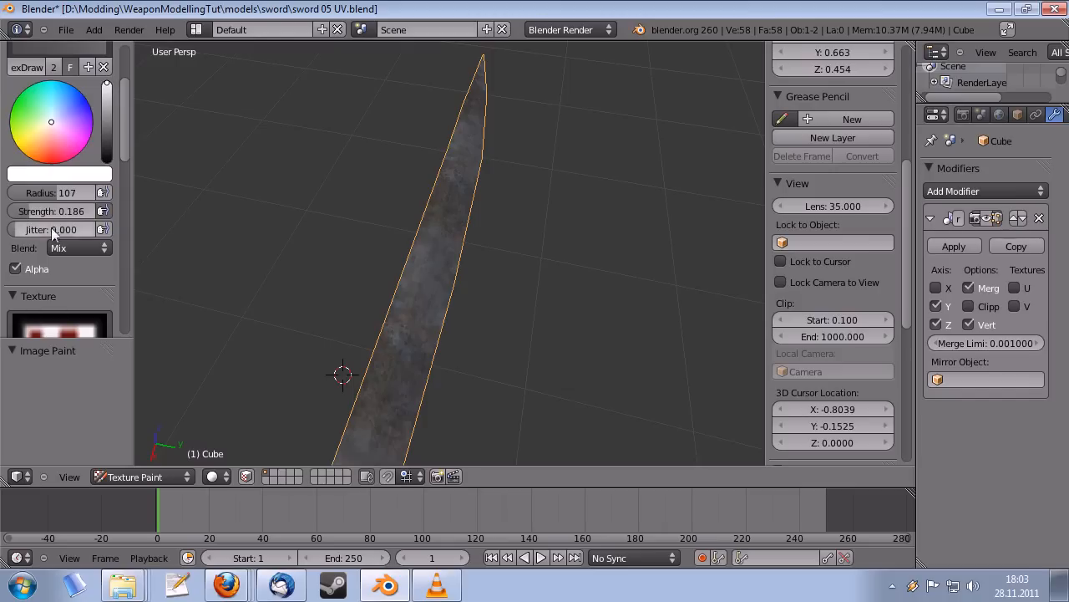
pyautogui.moveTo(361, 254); pyautogui.dragTo(53, 199, button='middle')
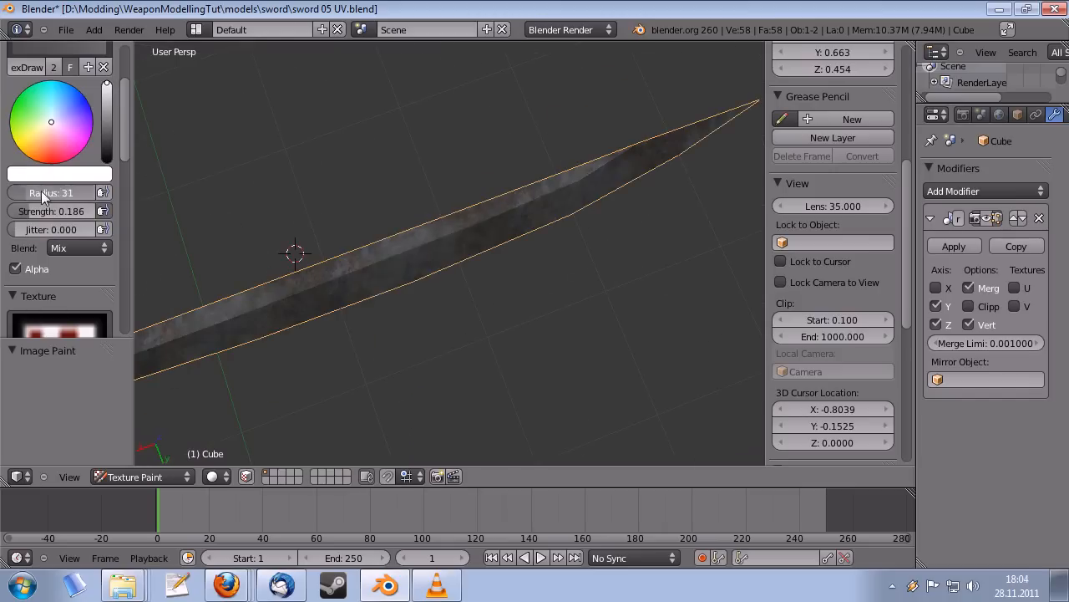
pyautogui.moveTo(351, 334); pyautogui.dragTo(393, 224, button='middle')
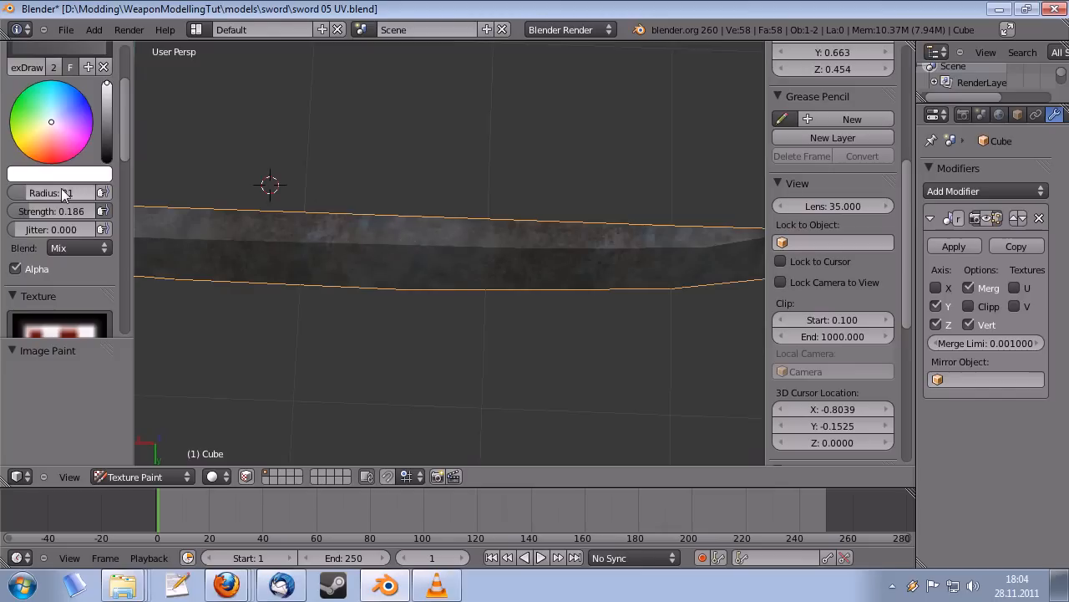
pyautogui.moveTo(50, 195); pyautogui.dragTo(59, 194)
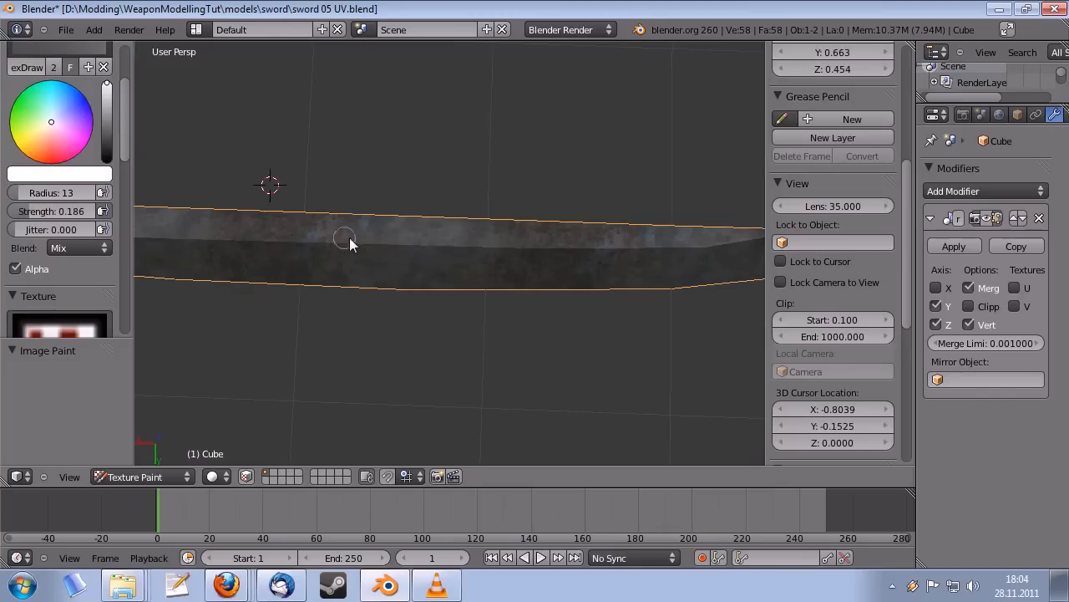
# - Try a white highlight stroke along the blade's ridge and undo it
pyautogui.moveTo(349, 242); pyautogui.dragTo(578, 252, button='middle')
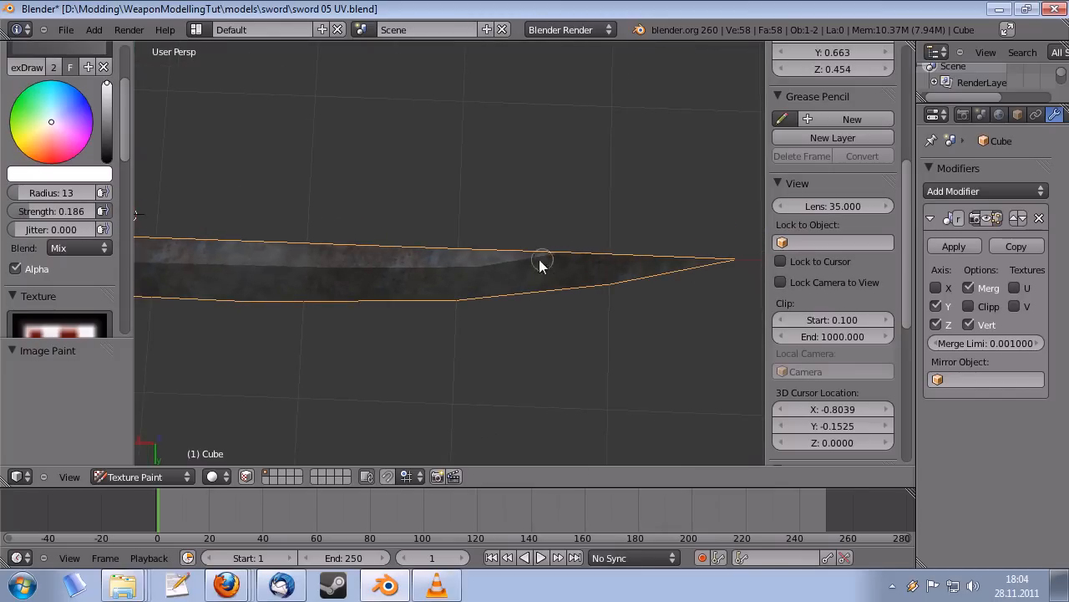
pyautogui.moveTo(411, 276)
pyautogui.mouseDown(button='middle')
pyautogui.moveTo(429, 260)
pyautogui.moveTo(354, 219)
pyautogui.moveTo(484, 289)
pyautogui.moveTo(368, 232)
pyautogui.moveTo(382, 279)
pyautogui.moveTo(408, 255)
pyautogui.mouseUp(button='middle')
pyautogui.hotkey('ctrl', 'z')
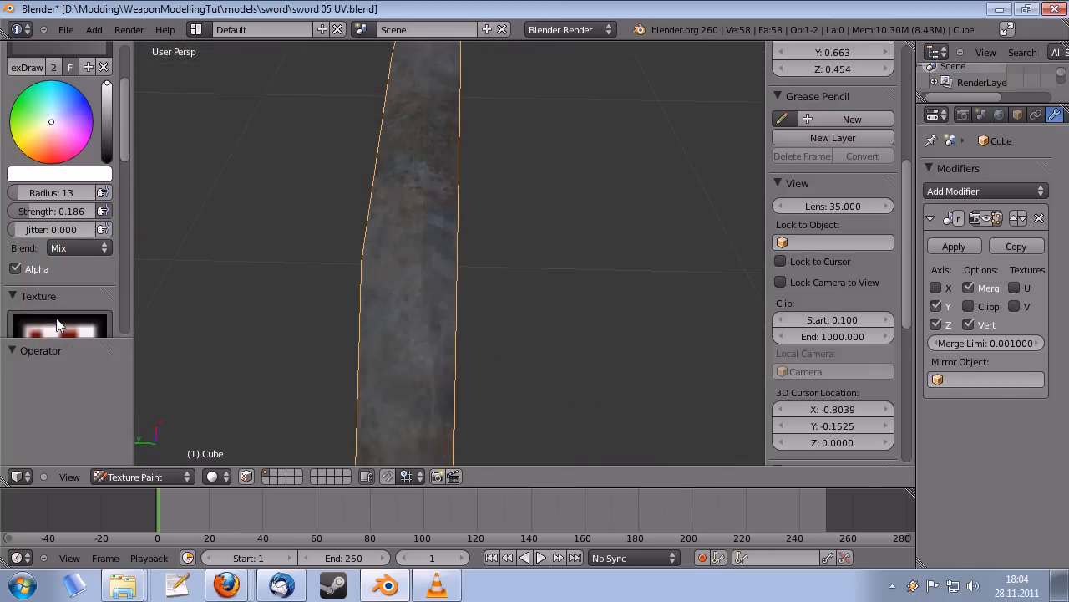
# - Apply the Sharp falloff preset to the brush, test a highlight stroke on the blade's ridge, and undo the stroke
pyautogui.scroll(-8, 54, 94)
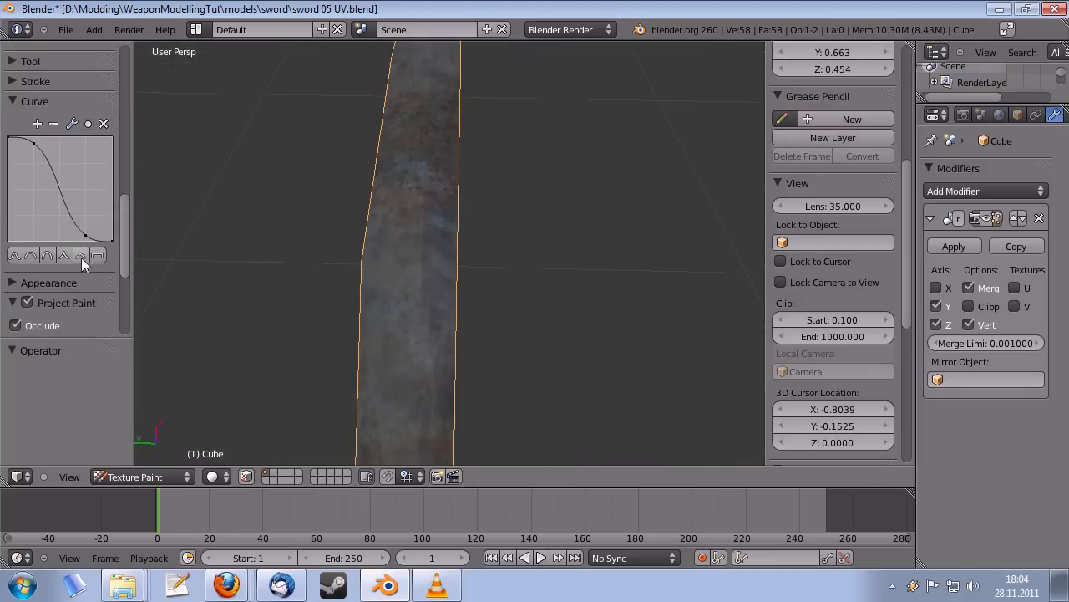
pyautogui.click(63, 256)
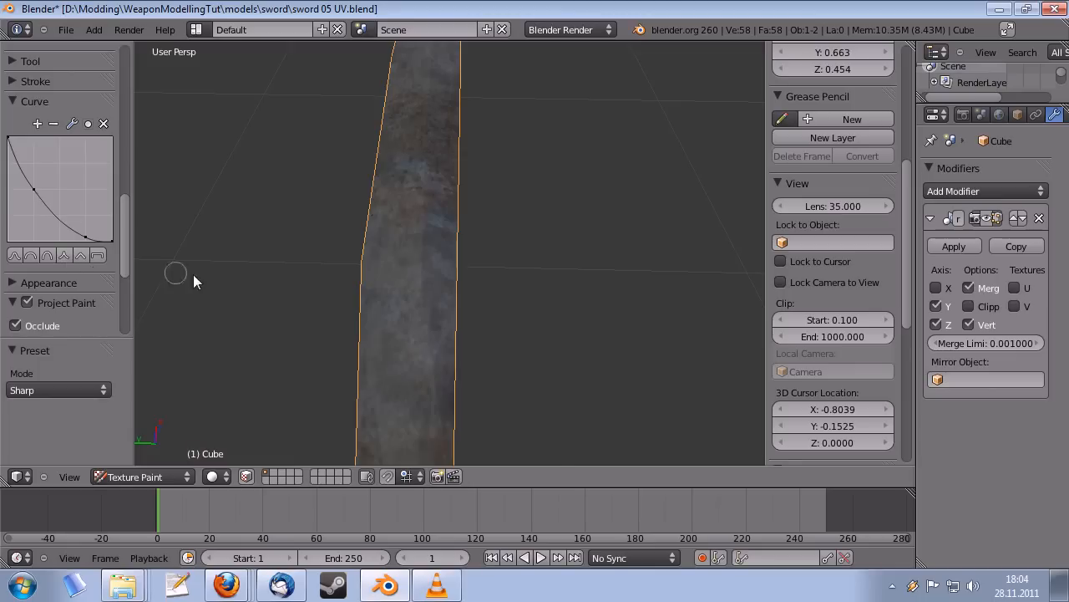
pyautogui.moveTo(193, 275); pyautogui.dragTo(428, 260, button='middle')
pyautogui.click(448, 319)
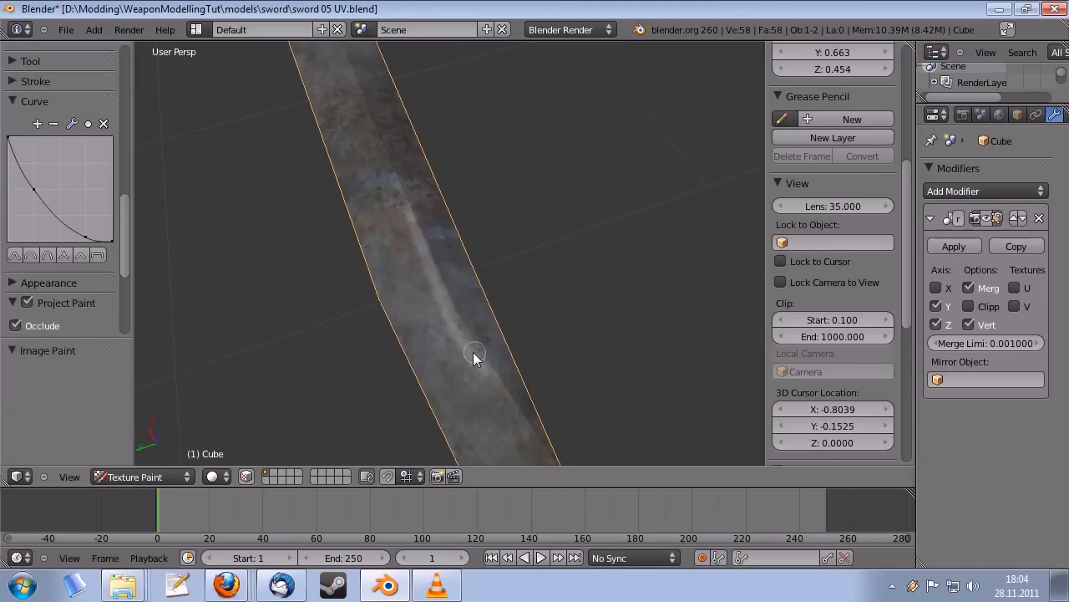
pyautogui.moveTo(447, 319); pyautogui.dragTo(415, 318, button='middle')
pyautogui.hotkey('ctrl', 'z')
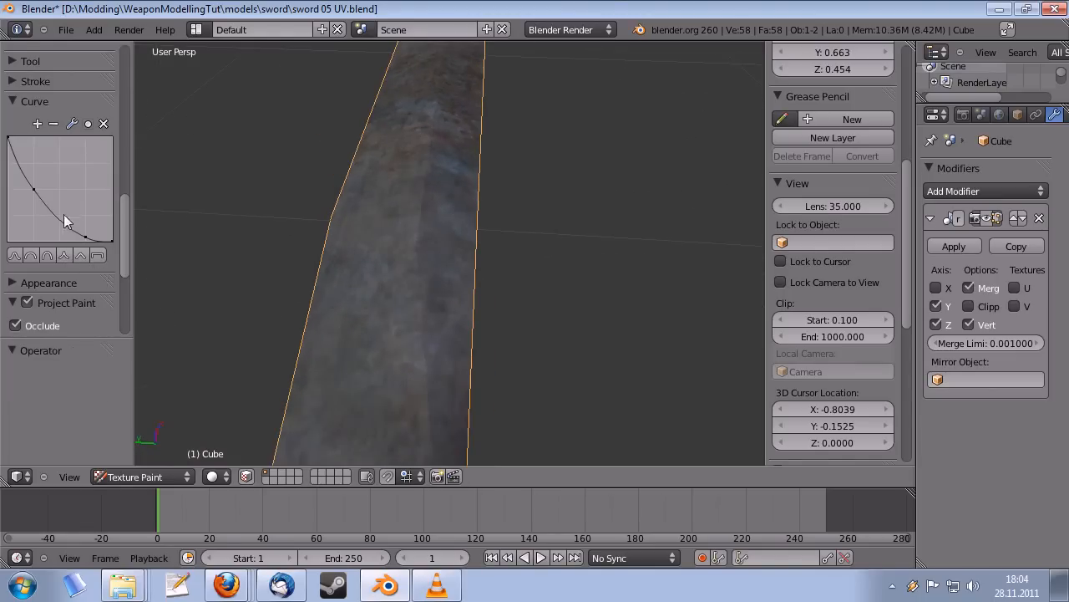
# - Try the Line falloff preset with a highlight stroke down the blade's ridge and undo the stroke
pyautogui.click(82, 255)
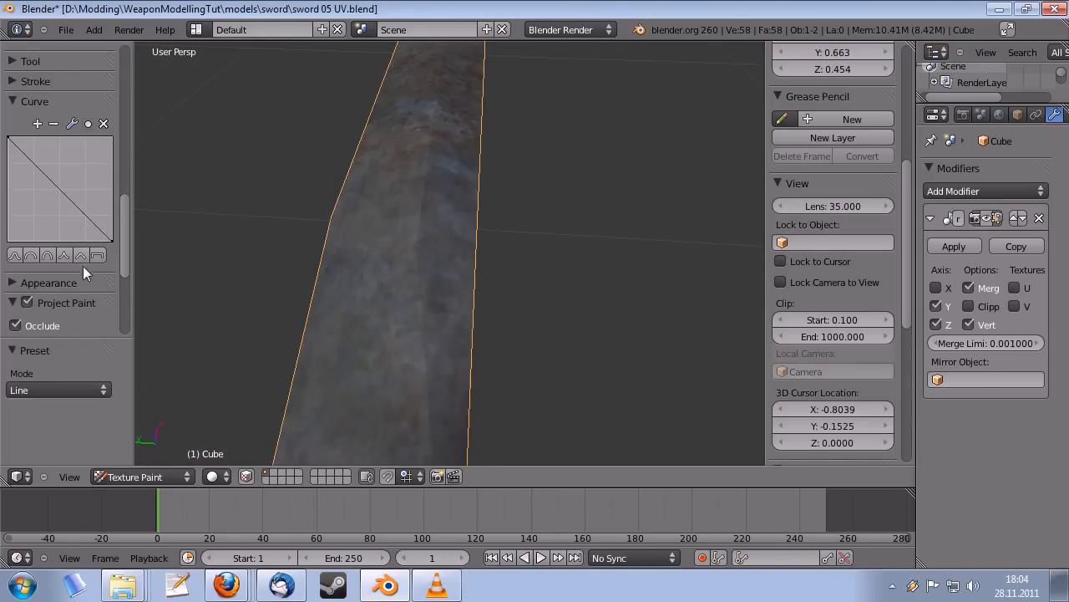
pyautogui.click(65, 256)
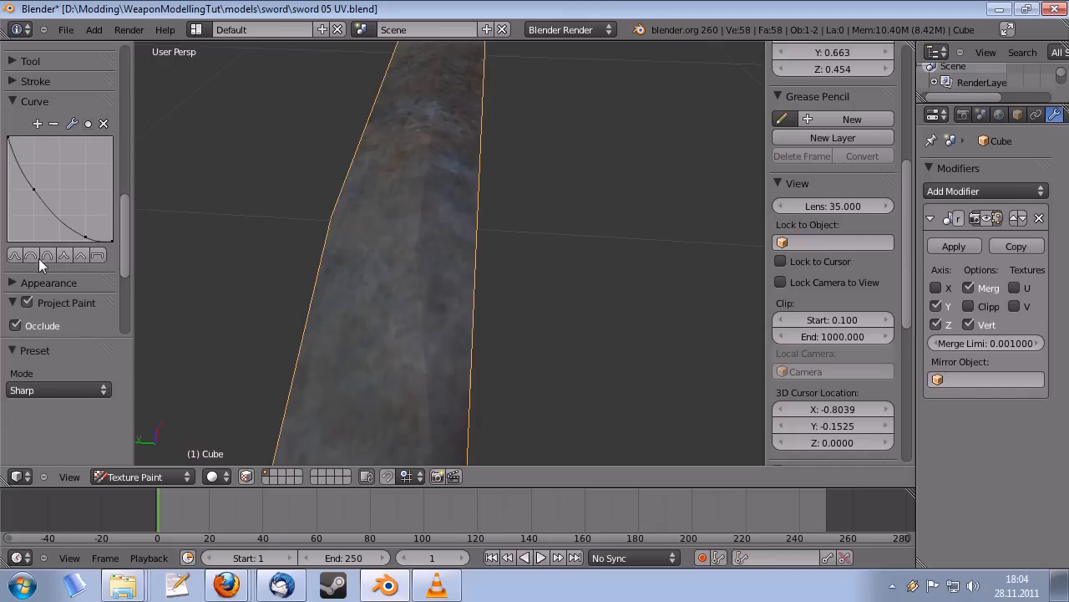
pyautogui.click(84, 255)
pyautogui.moveTo(430, 172); pyautogui.dragTo(423, 372)
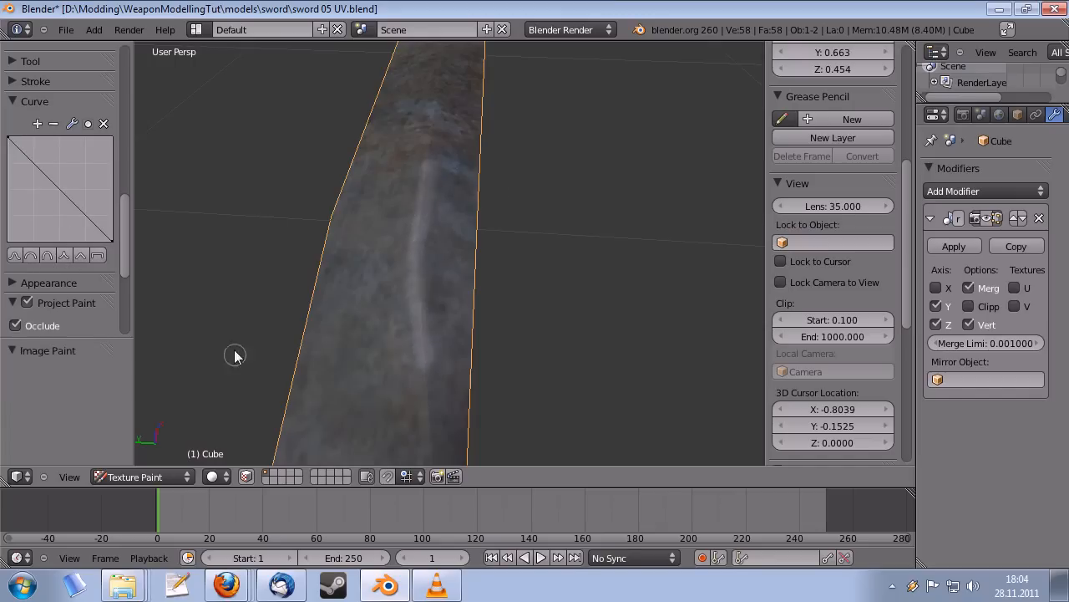
pyautogui.hotkey('ctrl', 'z')
# - Steepen the Sharp falloff by lowering its middle curve point, and paint a thin white highlight on the blade's ridge near the tip
pyautogui.click(63, 257)
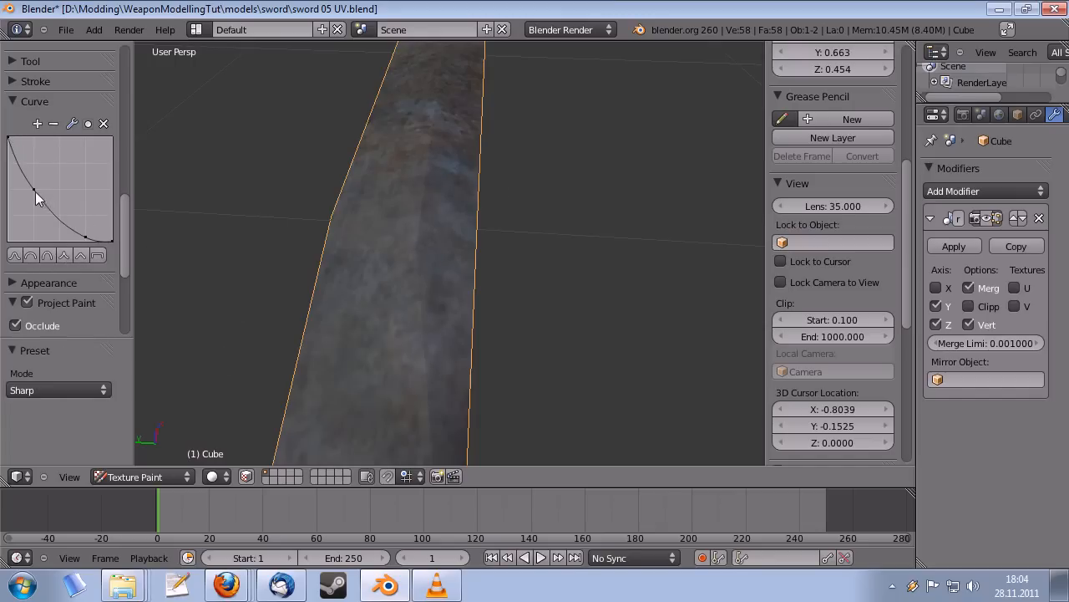
pyautogui.moveTo(32, 196); pyautogui.dragTo(40, 225)
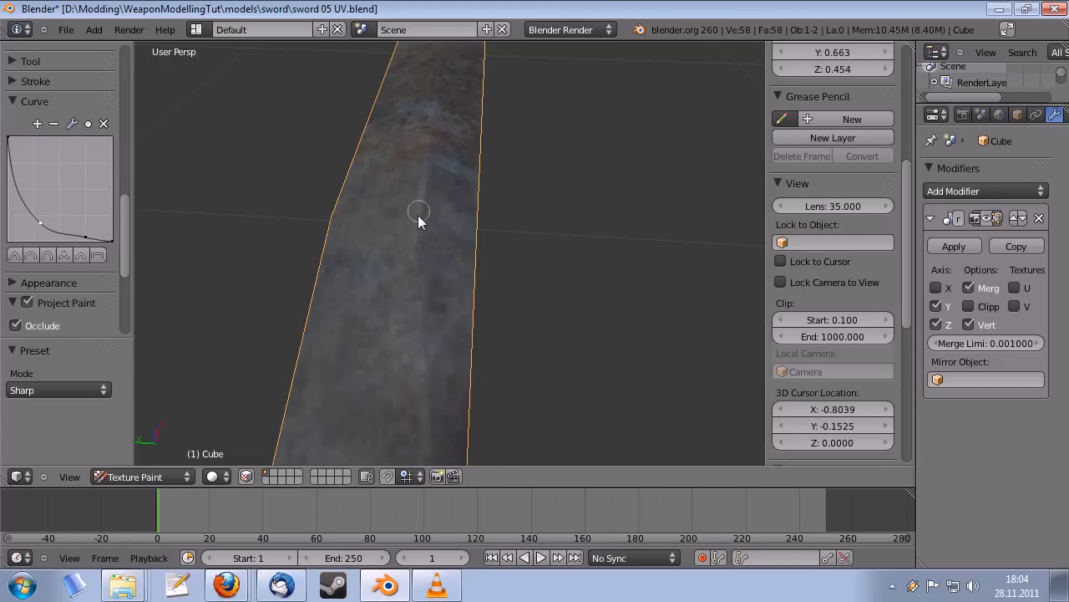
pyautogui.moveTo(421, 333); pyautogui.dragTo(564, 302, button='middle')
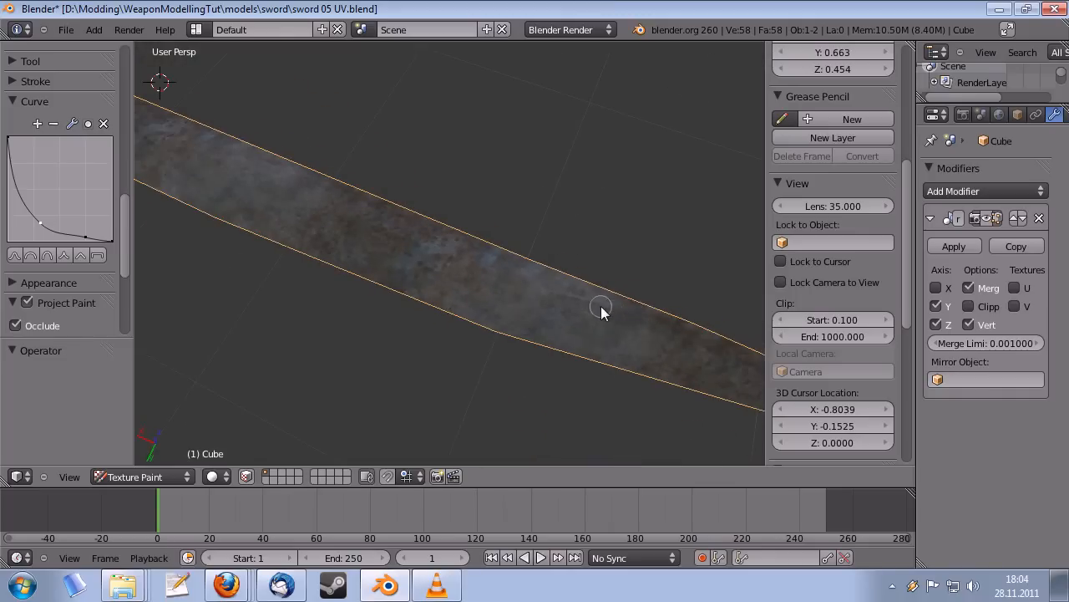
pyautogui.moveTo(644, 318); pyautogui.dragTo(587, 272, button='middle')
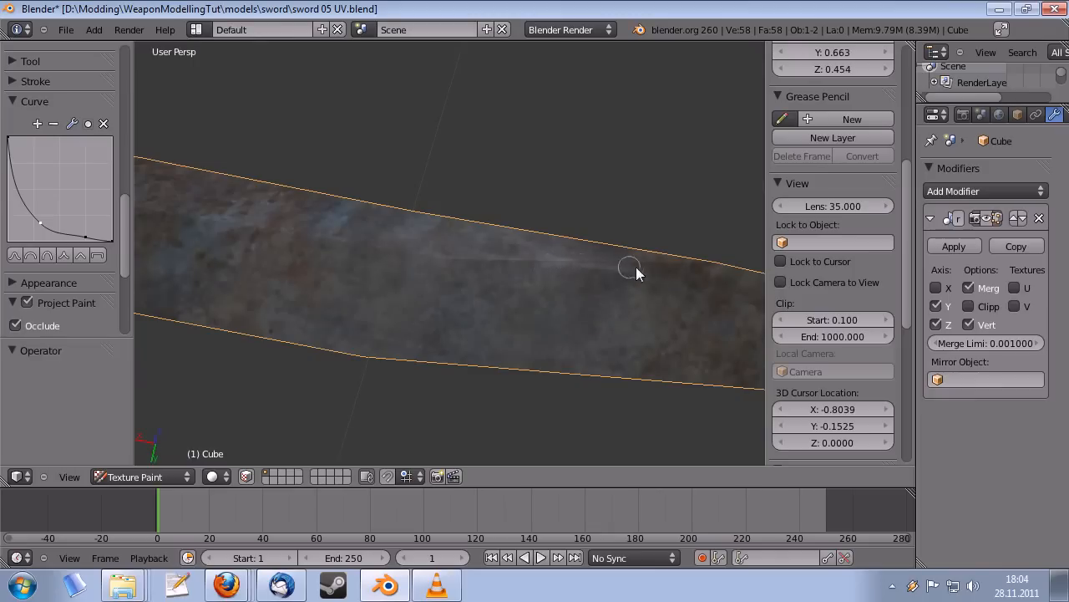
pyautogui.moveTo(708, 262); pyautogui.dragTo(657, 271)
pyautogui.moveTo(656, 270)
pyautogui.mouseDown(button='middle')
pyautogui.moveTo(606, 303)
pyautogui.moveTo(609, 327)
pyautogui.mouseUp(button='middle')
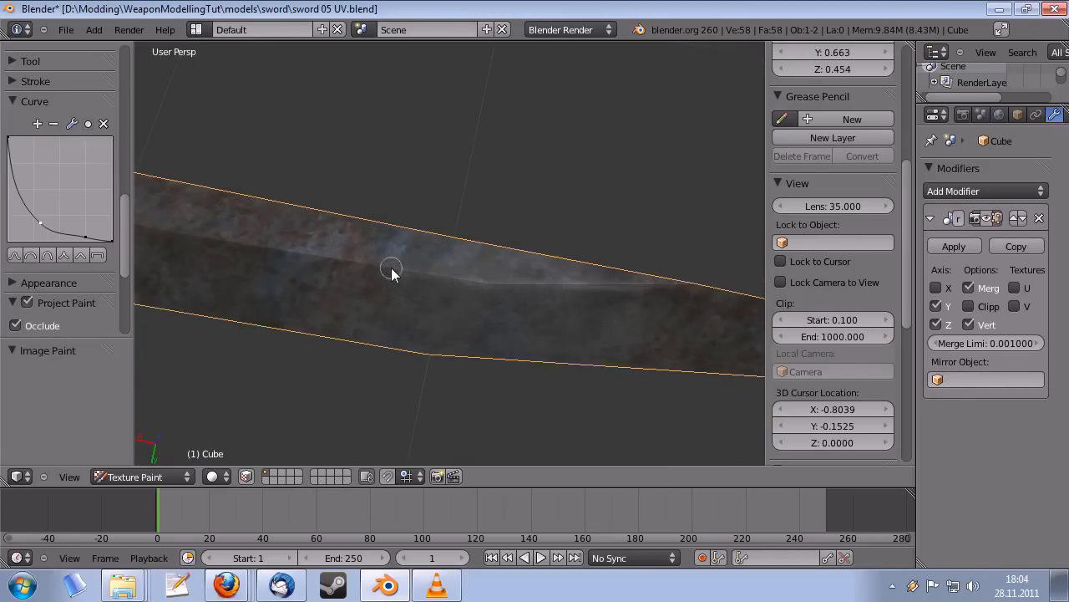
# - Continue the white highlight along the ridge through the middle section of the blade
pyautogui.moveTo(393, 272); pyautogui.dragTo(574, 327, button='middle')
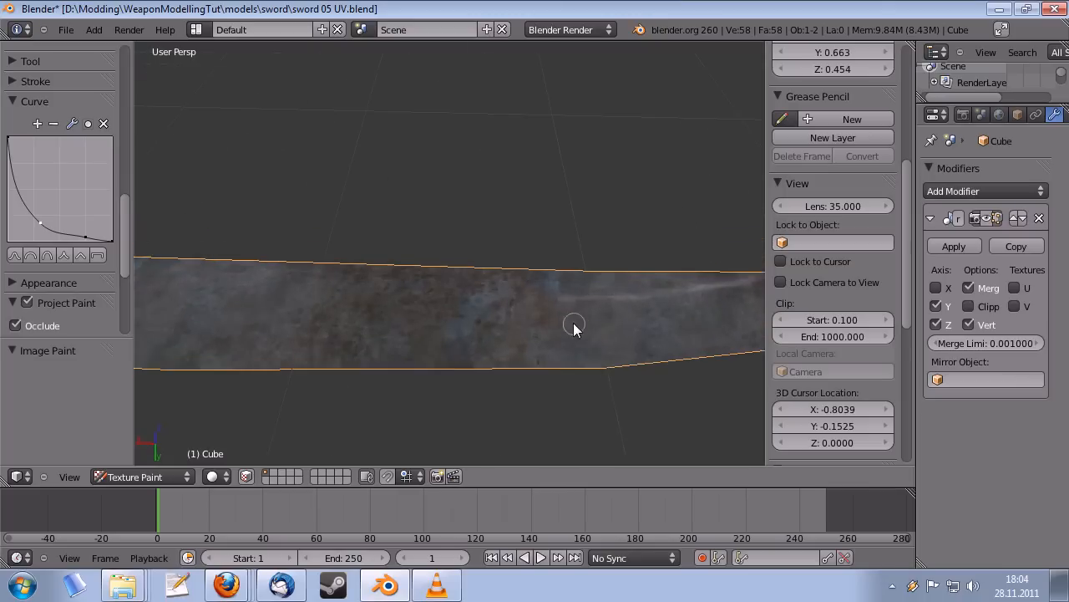
pyautogui.moveTo(553, 297); pyautogui.dragTo(404, 297)
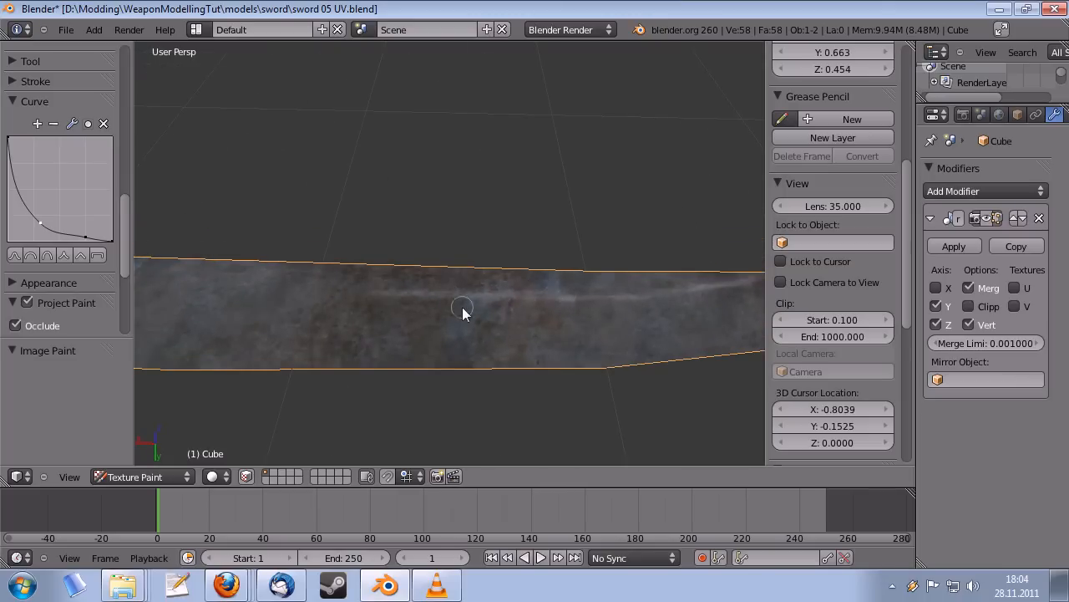
pyautogui.moveTo(464, 310); pyautogui.dragTo(543, 326, button='middle')
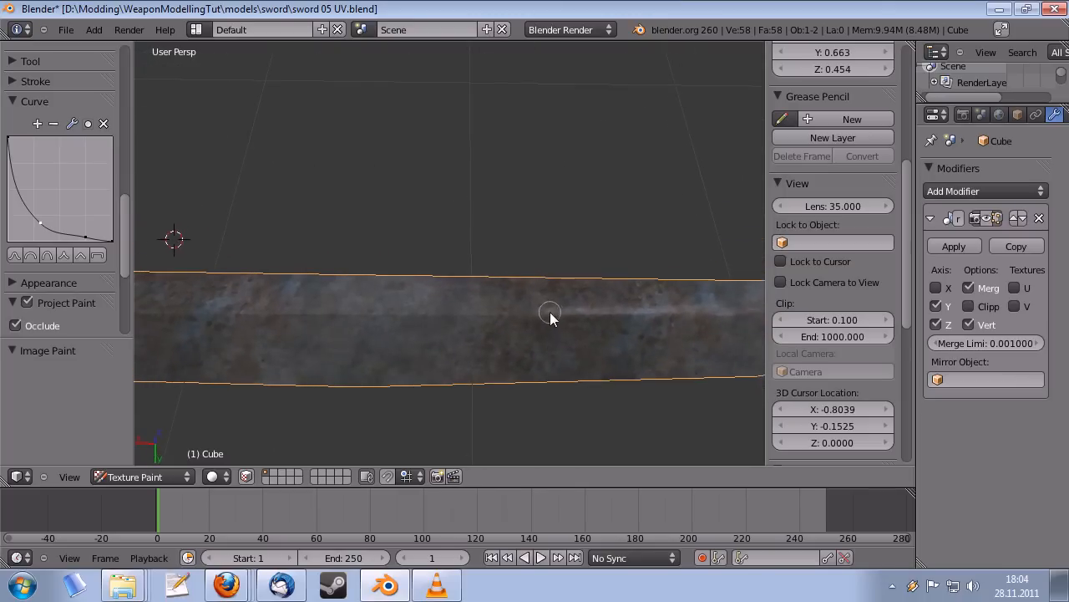
pyautogui.moveTo(550, 315); pyautogui.dragTo(330, 323)
pyautogui.moveTo(371, 320); pyautogui.dragTo(572, 302, button='middle')
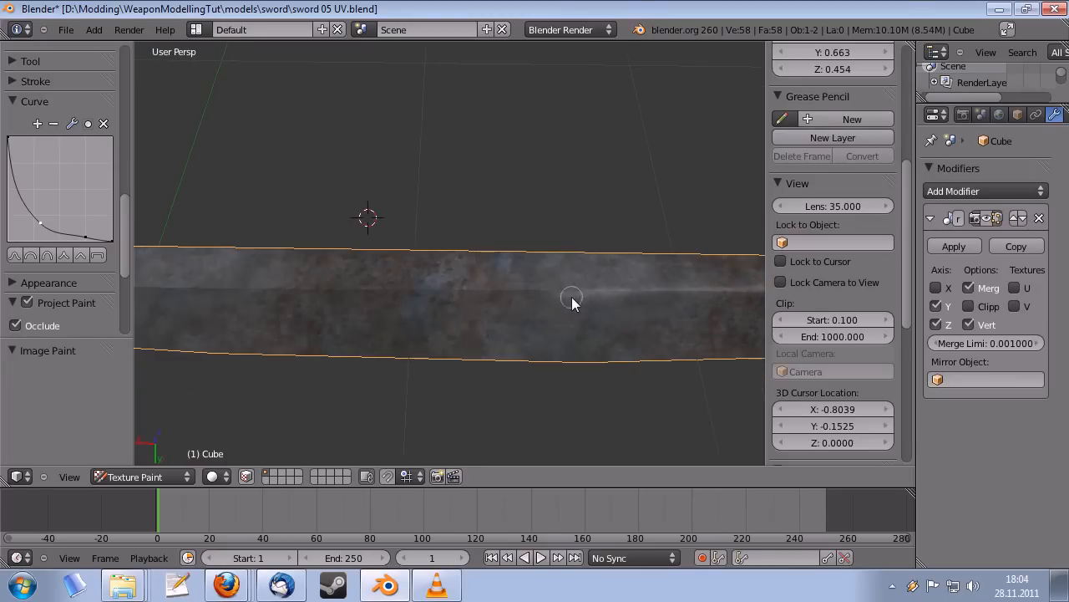
pyautogui.moveTo(444, 296); pyautogui.dragTo(340, 289)
pyautogui.moveTo(441, 290); pyautogui.dragTo(526, 295)
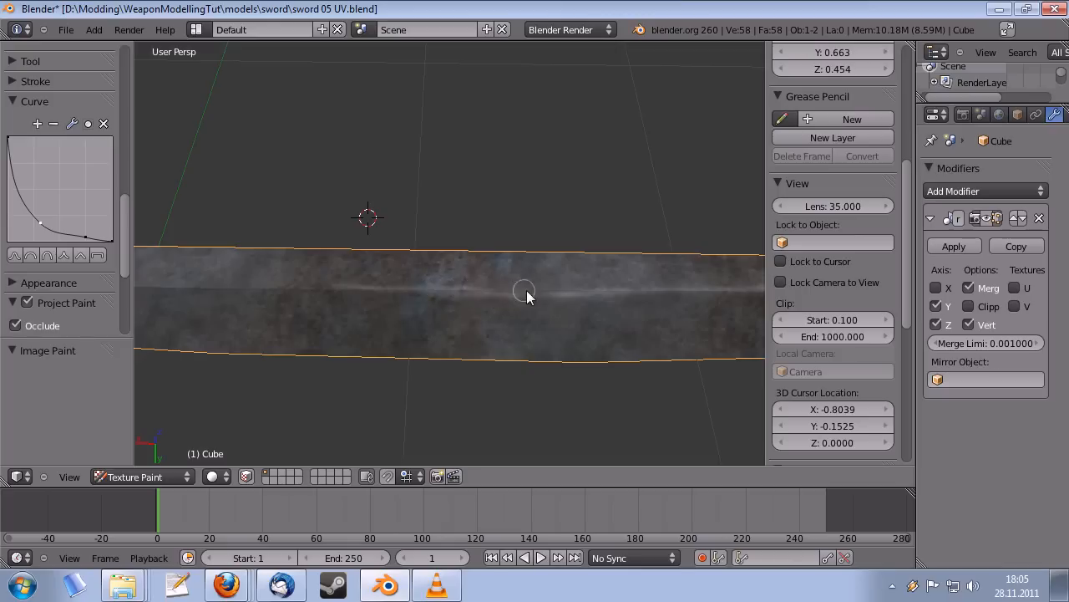
# - Extend the ridge highlight up to the blade's base near the guard, undoing and repainting the final stroke
pyautogui.moveTo(487, 310); pyautogui.dragTo(628, 299, button='middle')
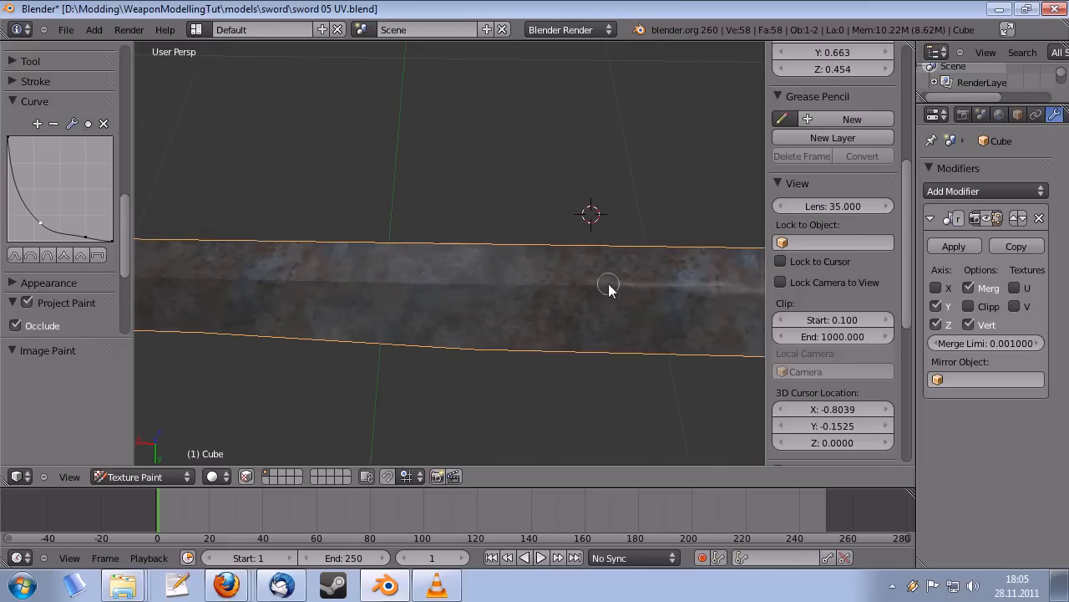
pyautogui.moveTo(609, 288); pyautogui.dragTo(524, 294)
pyautogui.moveTo(591, 291); pyautogui.dragTo(292, 284)
pyautogui.moveTo(291, 284); pyautogui.dragTo(610, 293, button='middle')
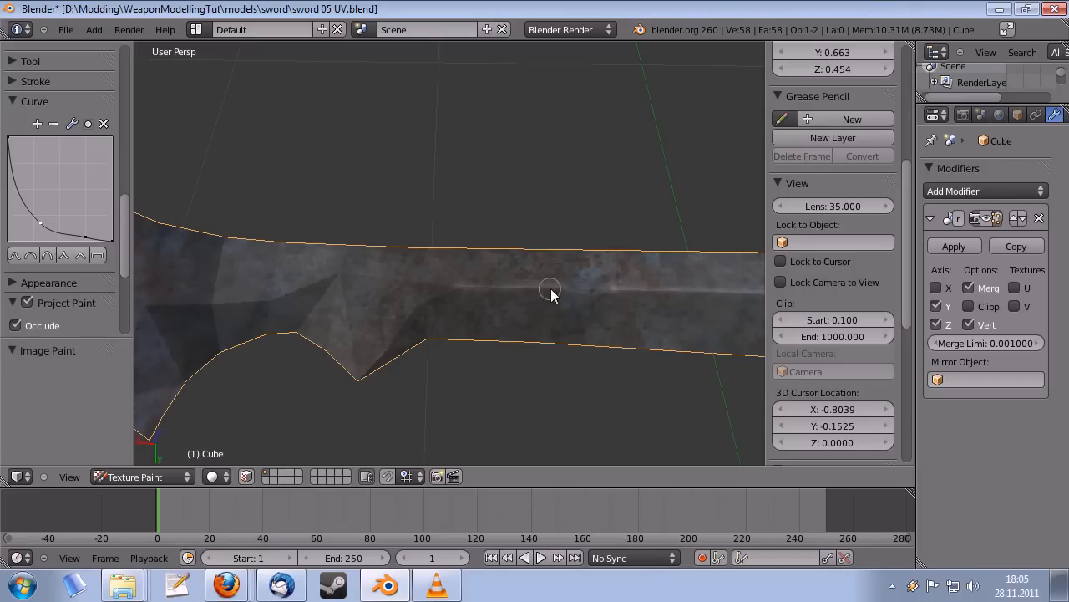
pyautogui.moveTo(551, 289)
pyautogui.mouseDown()
pyautogui.moveTo(599, 288)
pyautogui.moveTo(528, 288)
pyautogui.mouseUp()
pyautogui.moveTo(596, 285); pyautogui.dragTo(609, 269, button='middle')
pyautogui.hotkey('ctrl', 'z')
pyautogui.scroll(2, 610, 269)
pyautogui.moveTo(615, 270); pyautogui.dragTo(536, 269)
pyautogui.moveTo(540, 268)
pyautogui.keyDown('shift'); pyautogui.mouseDown(button='middle')
pyautogui.moveTo(613, 298)
pyautogui.moveTo(578, 346)
pyautogui.moveTo(575, 334)
pyautogui.mouseUp(button='middle'); pyautogui.keyUp('shift')
pyautogui.scroll(-2, 558, 330)
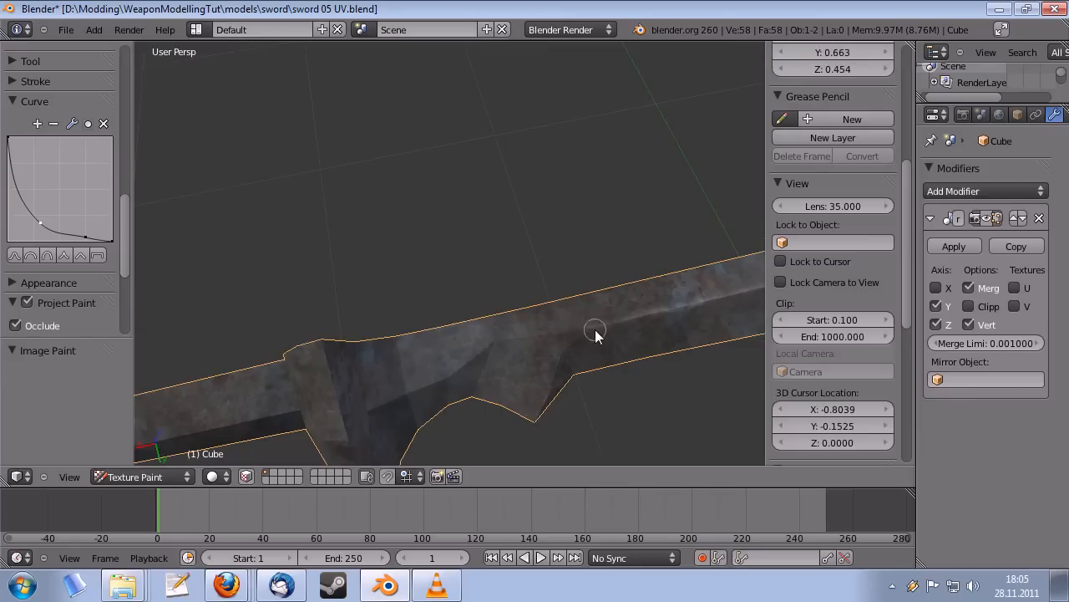
# - Paint another white highlight stroke along the blade's ridge and check the blade out to its tip
pyautogui.moveTo(499, 342); pyautogui.dragTo(589, 255, button='middle')
pyautogui.moveTo(573, 239); pyautogui.dragTo(744, 258)
pyautogui.keyDown('shift'); pyautogui.moveTo(743, 258); pyautogui.dragTo(609, 254, button='middle'); pyautogui.keyUp('shift')
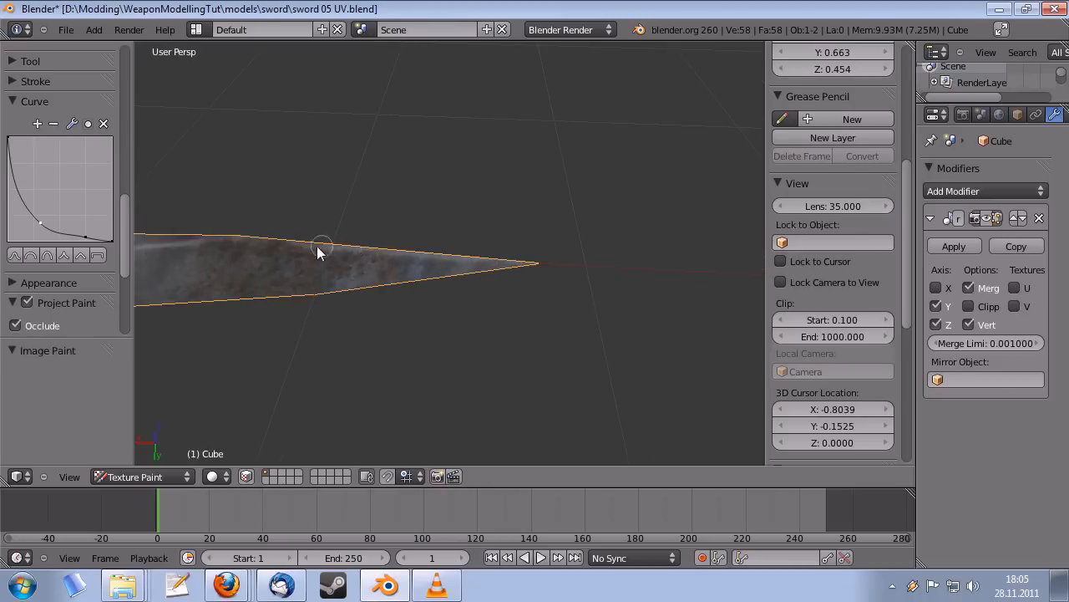
pyautogui.moveTo(250, 242); pyautogui.dragTo(310, 264, button='middle')
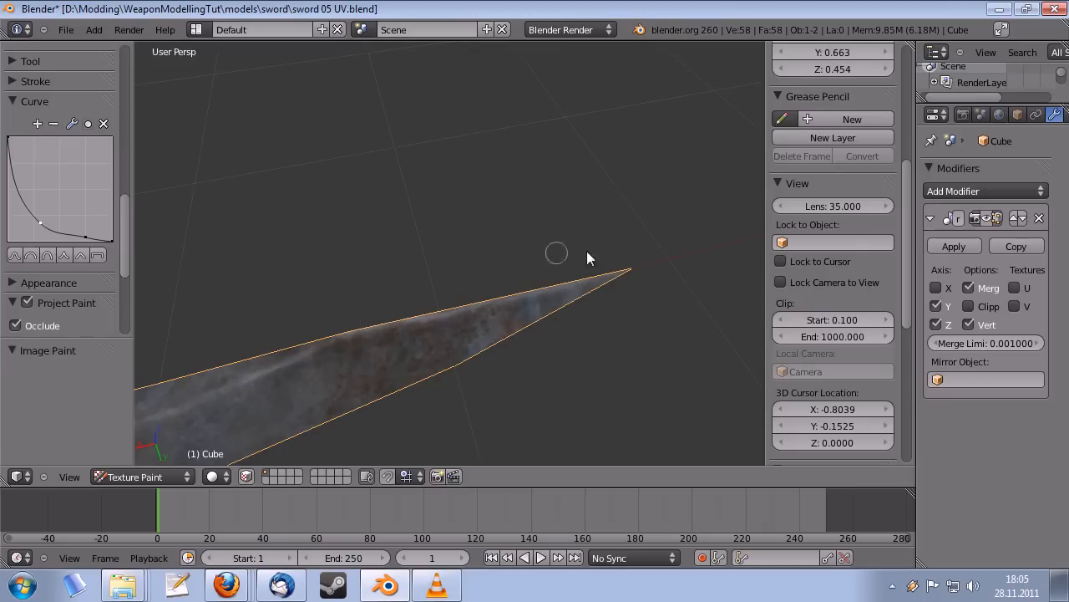
pyautogui.moveTo(587, 257); pyautogui.dragTo(449, 316, button='middle')
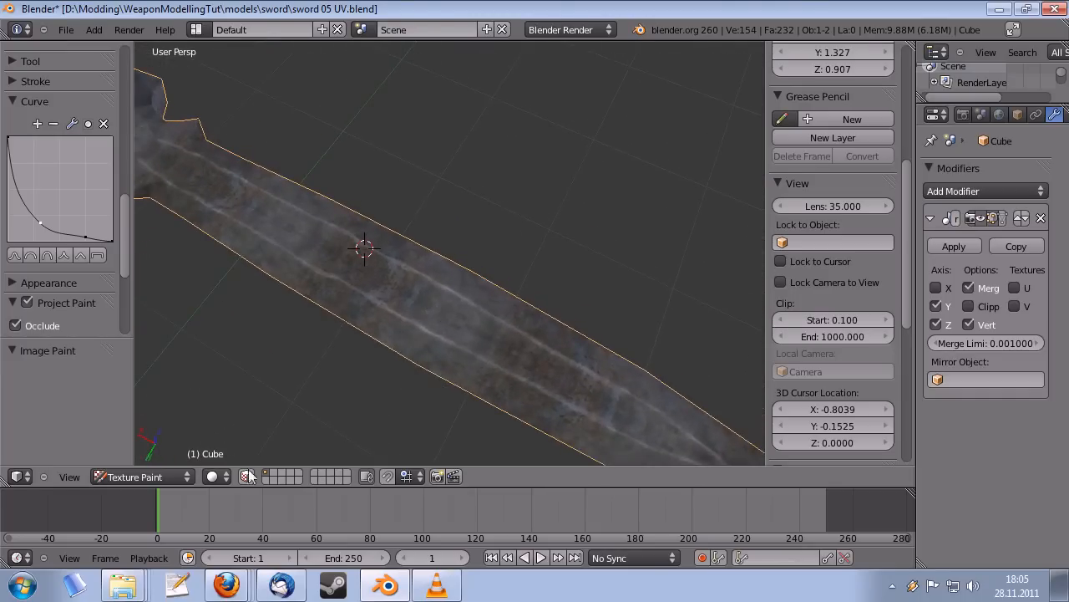
# - Open background.png from the sword folder in IrfanView, examine the reference sword's blade edges, and switch back to Blender
pyautogui.hotkey('alt', 'Tab')
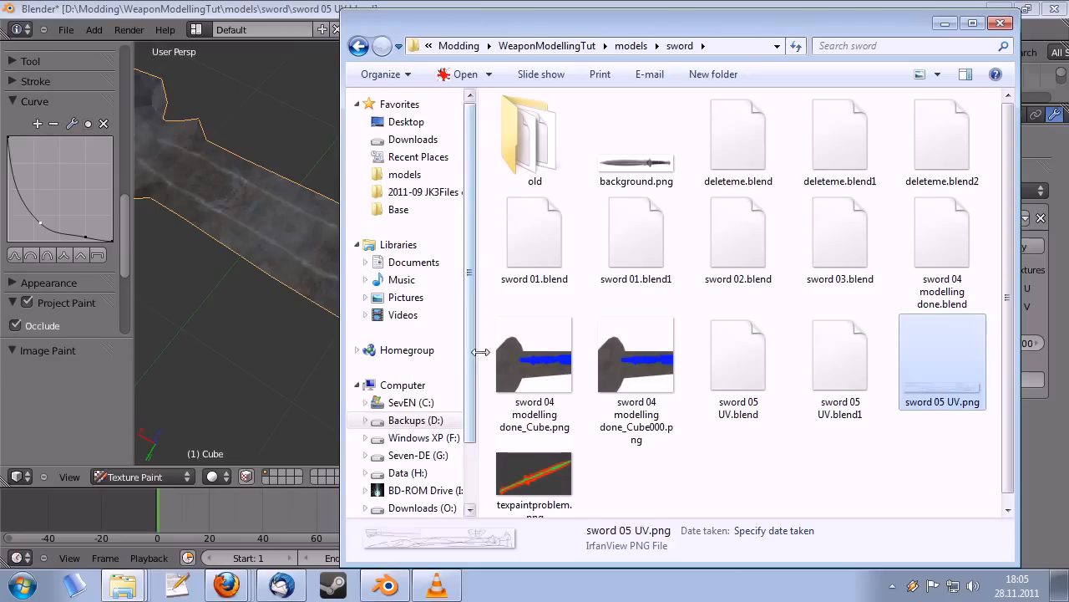
pyautogui.doubleClick(649, 164)
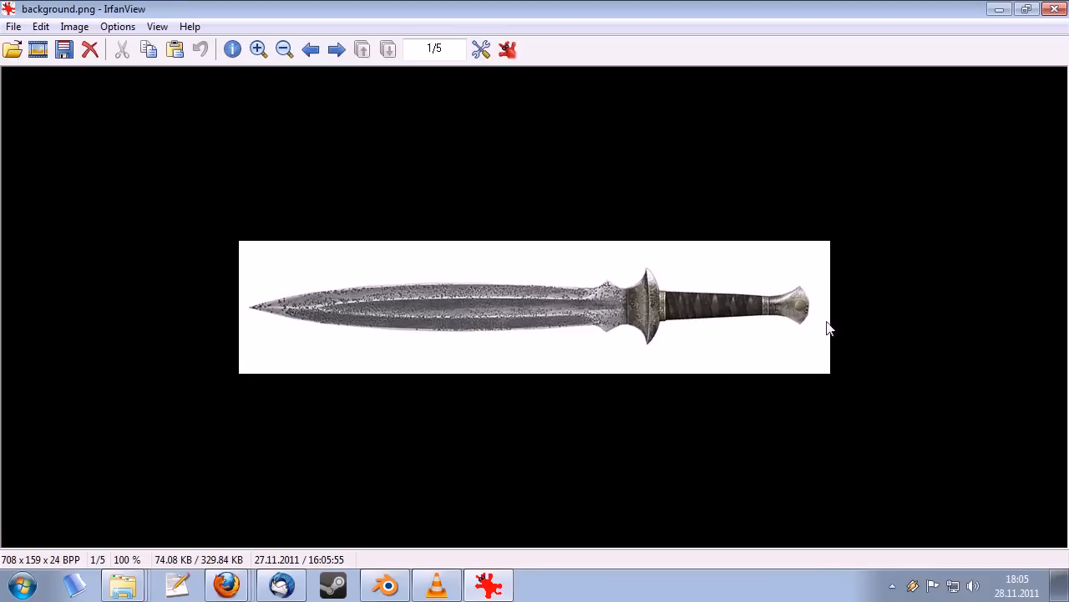
pyautogui.hotkey('alt', 'Tab')
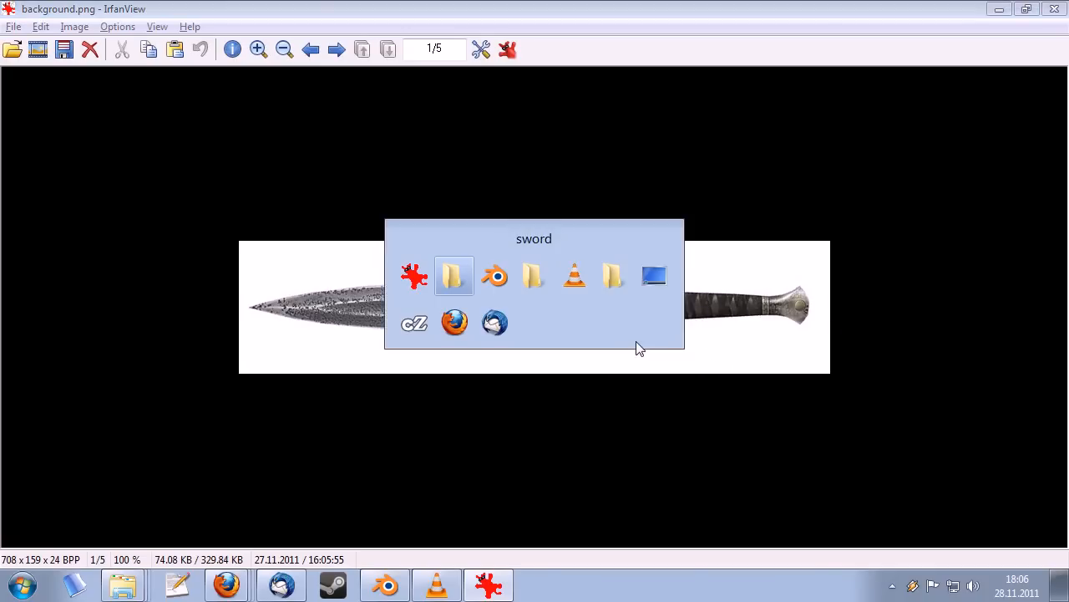
pyautogui.hotkey('alt', 'Tab')
# - Save the file as a new copy named sword 06 textured.blend in the sword folder
pyautogui.moveTo(362, 285)
pyautogui.mouseDown(button='middle')
pyautogui.moveTo(394, 240)
pyautogui.moveTo(396, 294)
pyautogui.moveTo(358, 279)
pyautogui.mouseUp(button='middle')
pyautogui.click(65, 29)
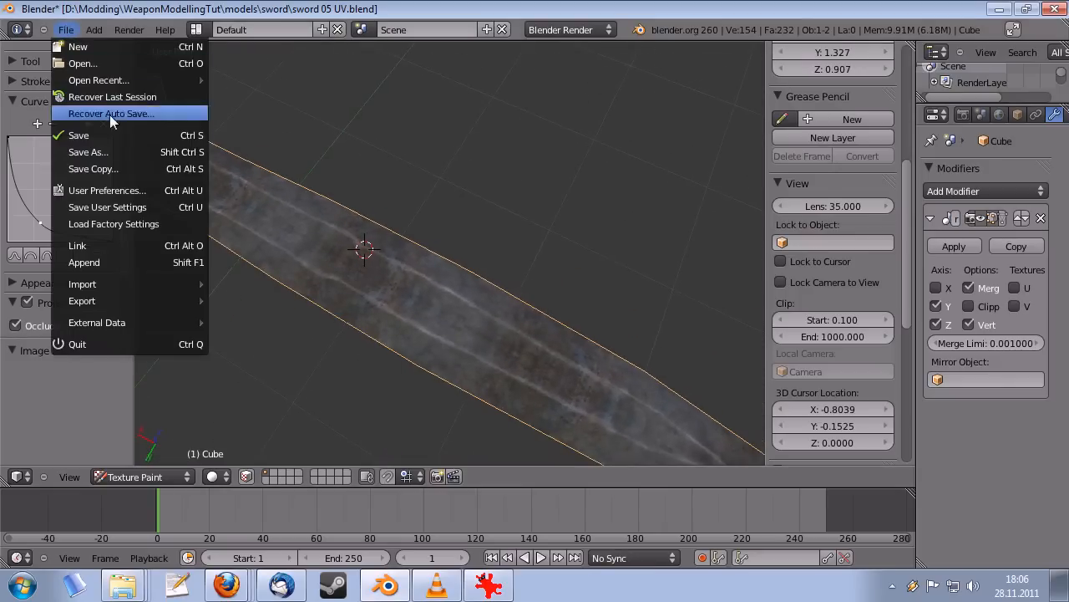
pyautogui.click(117, 153)
pyautogui.click(251, 93)
pyautogui.click(252, 92)
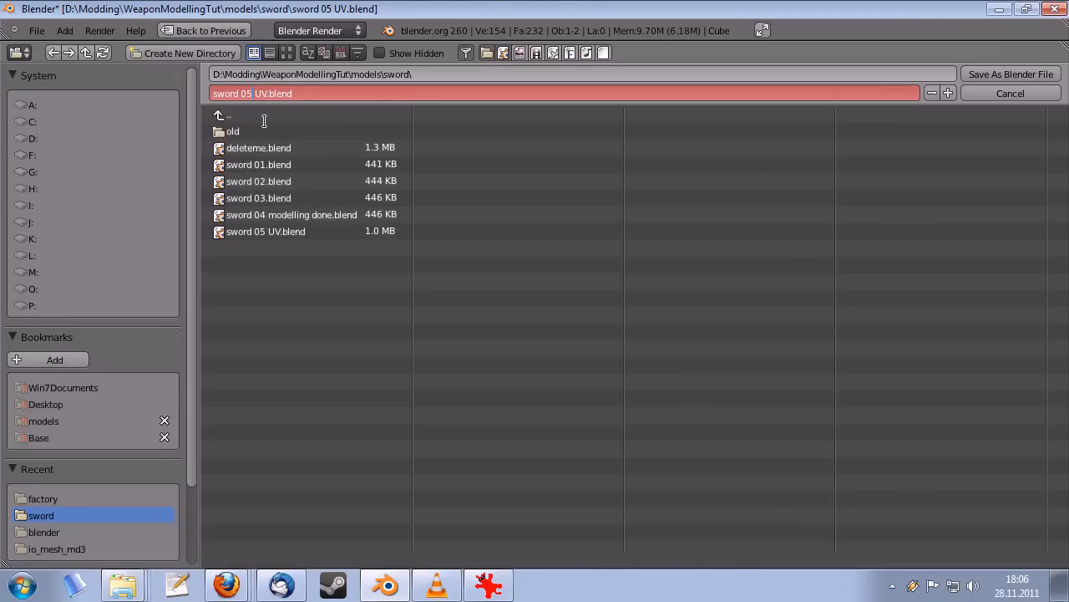
pyautogui.write('ured')
pyautogui.press('Return')
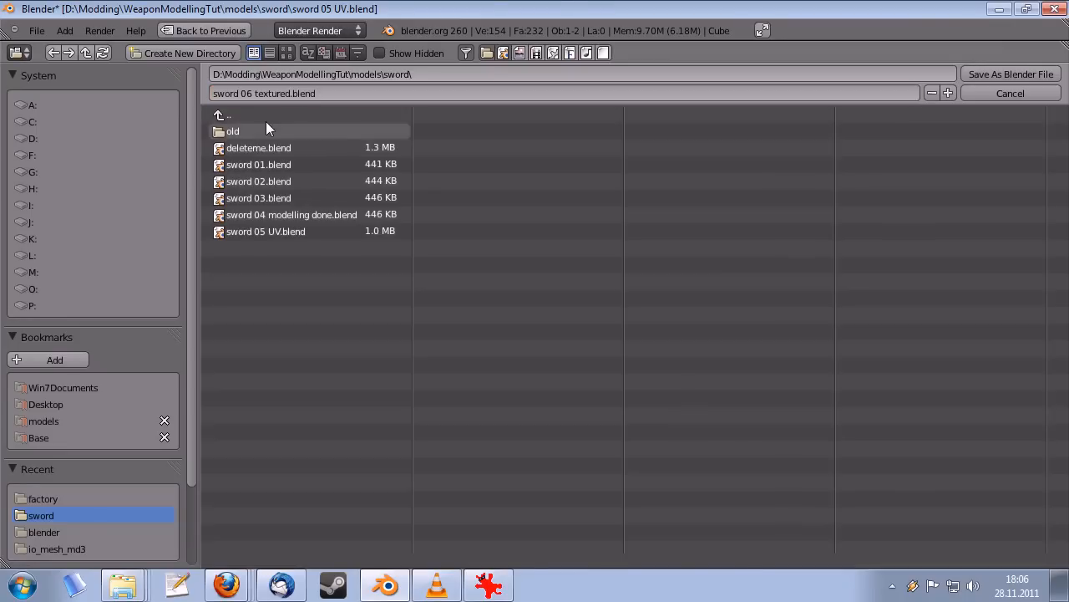
pyautogui.click(988, 75)
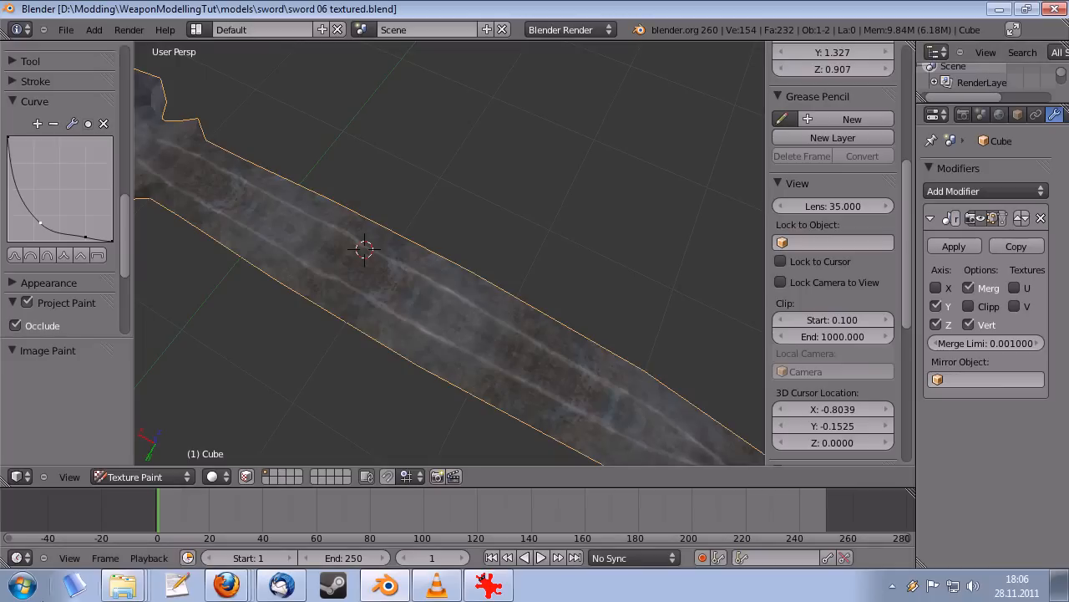
# - Switch to the UV Editing layout and pack the swordtex image into the file as PNG
pyautogui.click(198, 31)
pyautogui.click(227, 137)
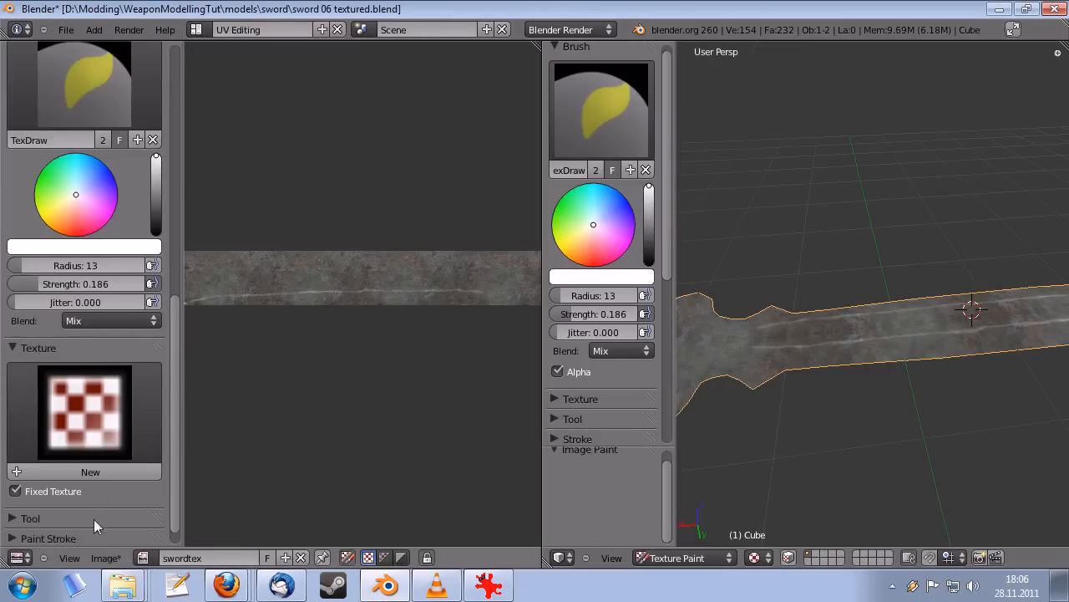
pyautogui.click(115, 557)
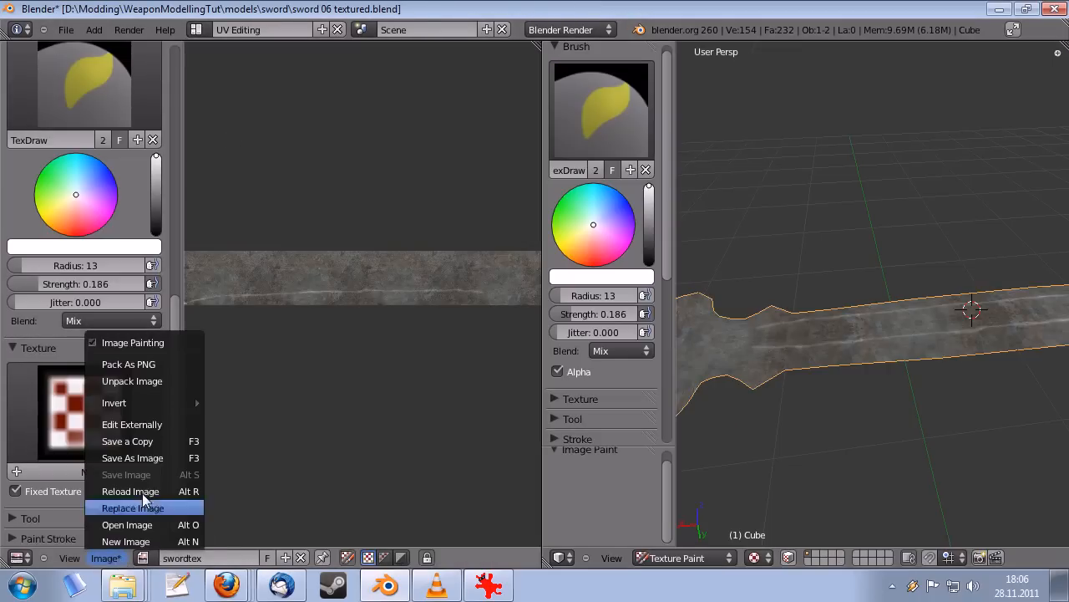
pyautogui.click(157, 365)
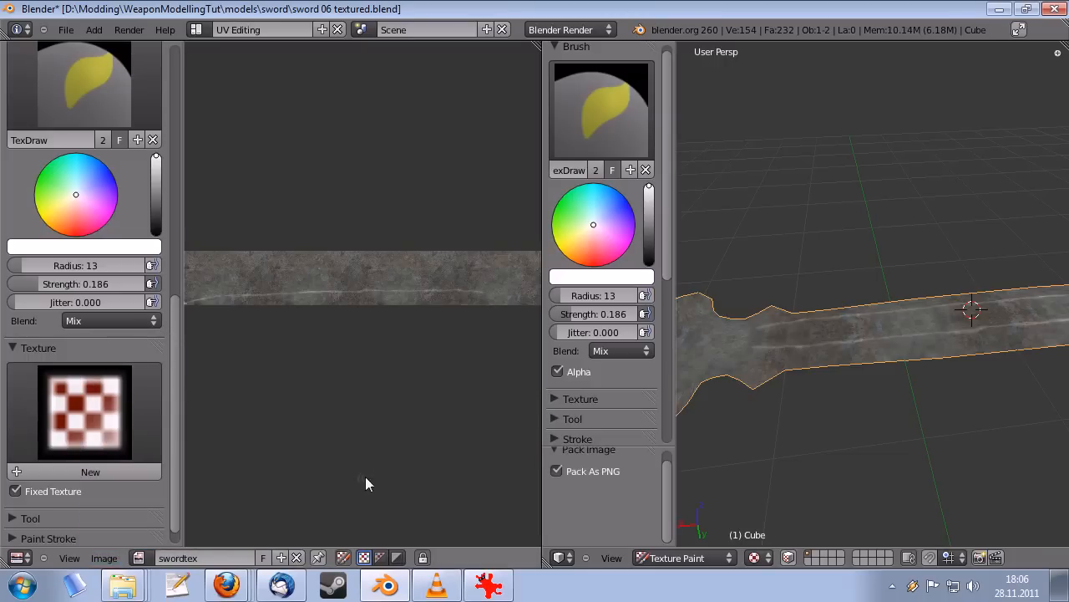
# - Try a white edge highlight along the bottom border of the swordtex image, check it on the blade, and undo it
pyautogui.moveTo(325, 387); pyautogui.dragTo(525, 346, button='middle')
pyautogui.scroll(-1, 366, 400)
pyautogui.scroll(4, 356, 316)
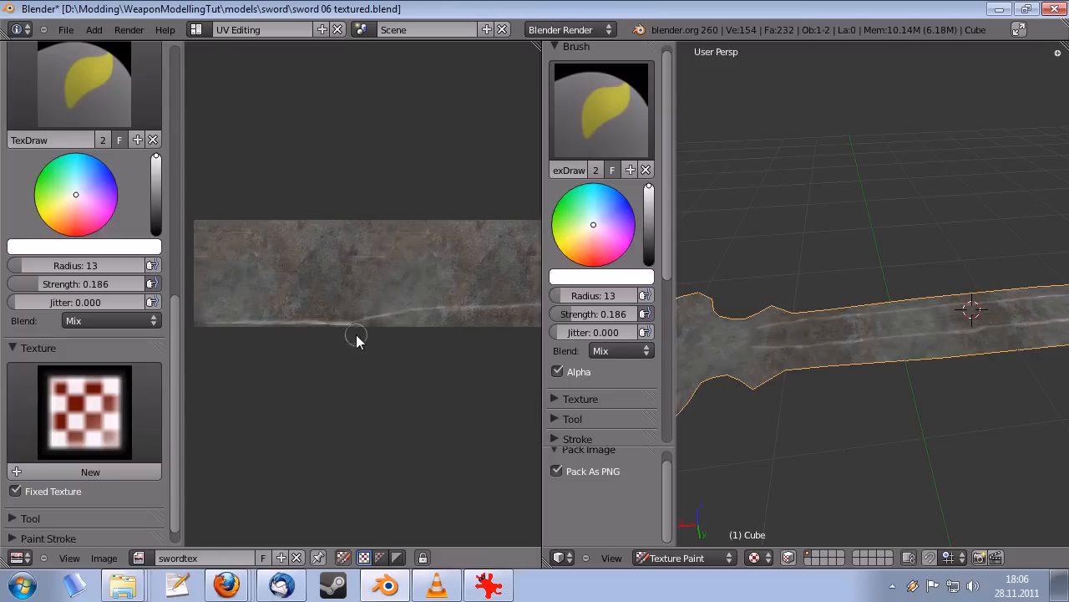
pyautogui.moveTo(363, 354); pyautogui.dragTo(342, 359, button='middle')
pyautogui.scroll(4, 334, 359)
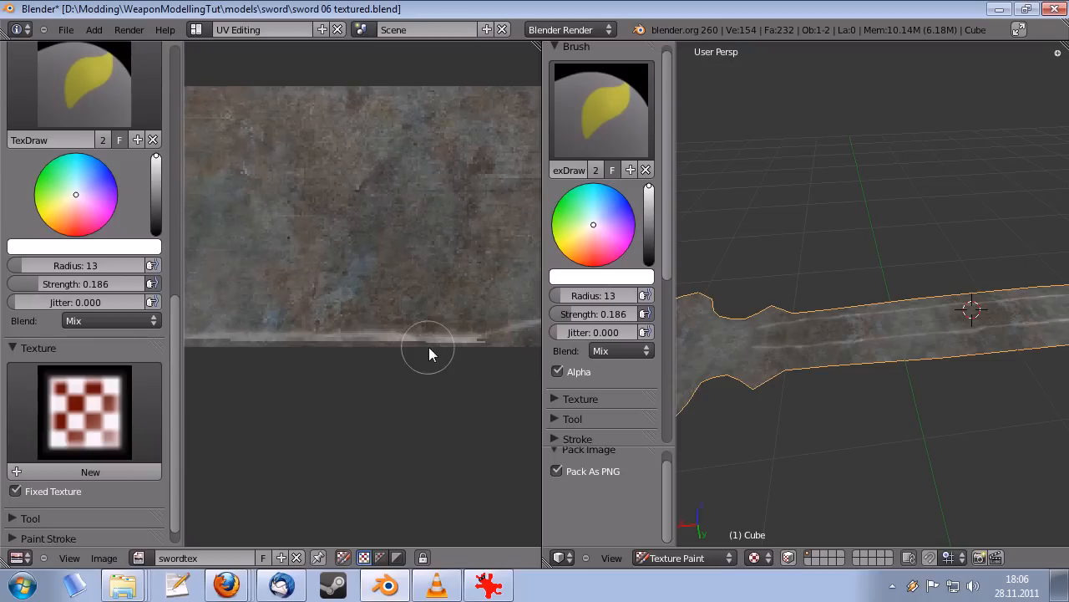
pyautogui.moveTo(431, 343)
pyautogui.mouseDown()
pyautogui.moveTo(354, 348)
pyautogui.moveTo(392, 344)
pyautogui.mouseUp()
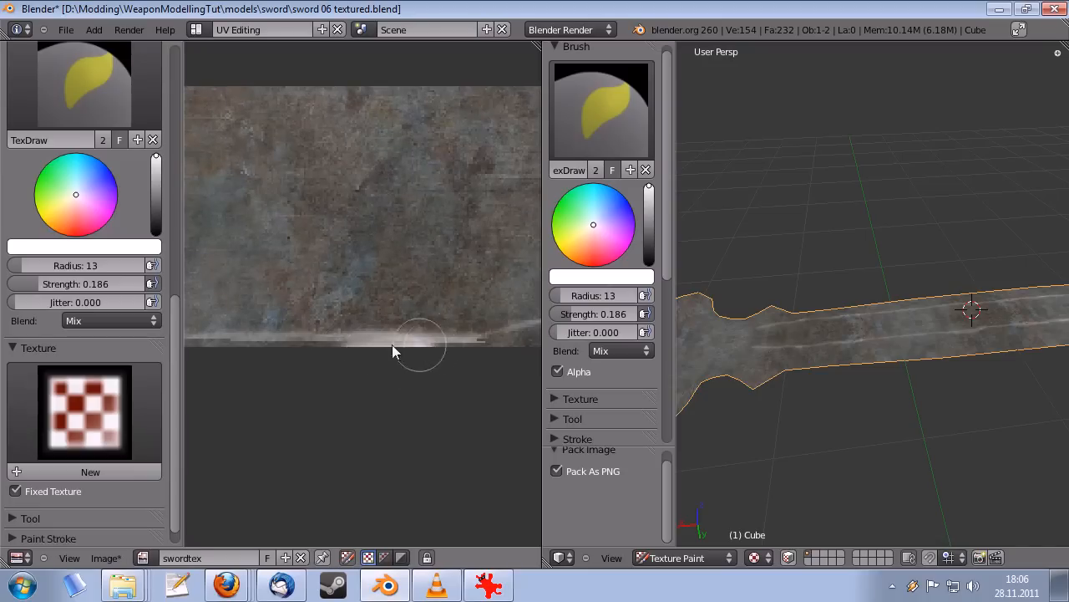
pyautogui.moveTo(251, 346); pyautogui.dragTo(409, 341, button='middle')
pyautogui.moveTo(526, 341); pyautogui.dragTo(327, 361, button='middle')
pyautogui.moveTo(760, 373); pyautogui.dragTo(715, 396, button='middle')
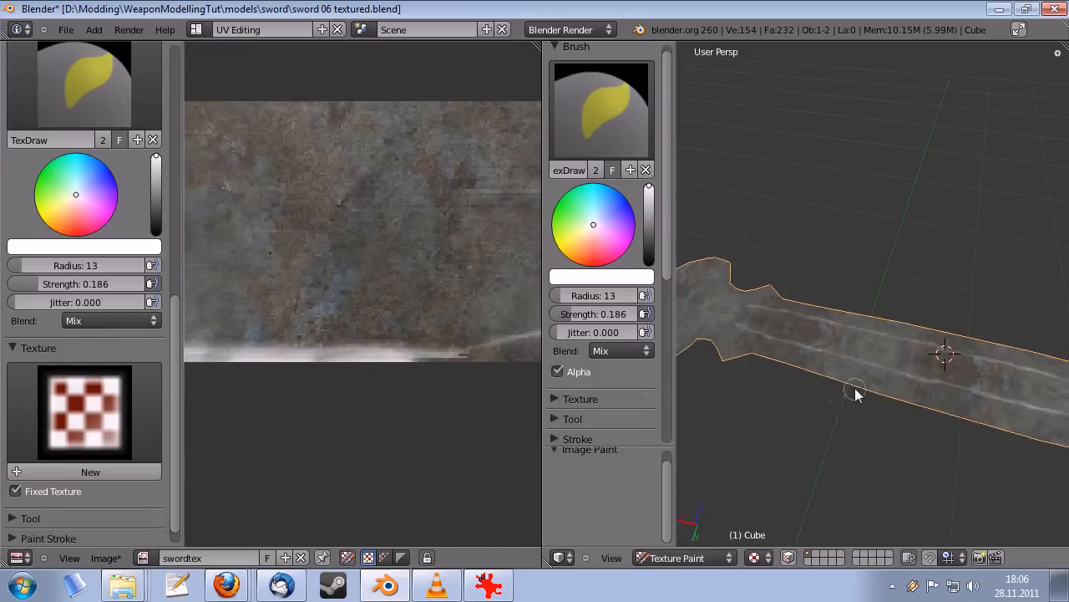
pyautogui.keyDown('shift'); pyautogui.moveTo(886, 388); pyautogui.dragTo(777, 400, button='middle'); pyautogui.keyUp('shift')
pyautogui.moveTo(370, 367); pyautogui.dragTo(485, 379, button='middle')
pyautogui.hotkey('ctrl', 'z')
# - Set the brush radius to 3 and strength to 0.137, testing and undoing highlight strokes along the swordtex image's bottom border
pyautogui.moveTo(390, 371); pyautogui.dragTo(420, 382, button='middle')
pyautogui.scroll(1, 420, 382)
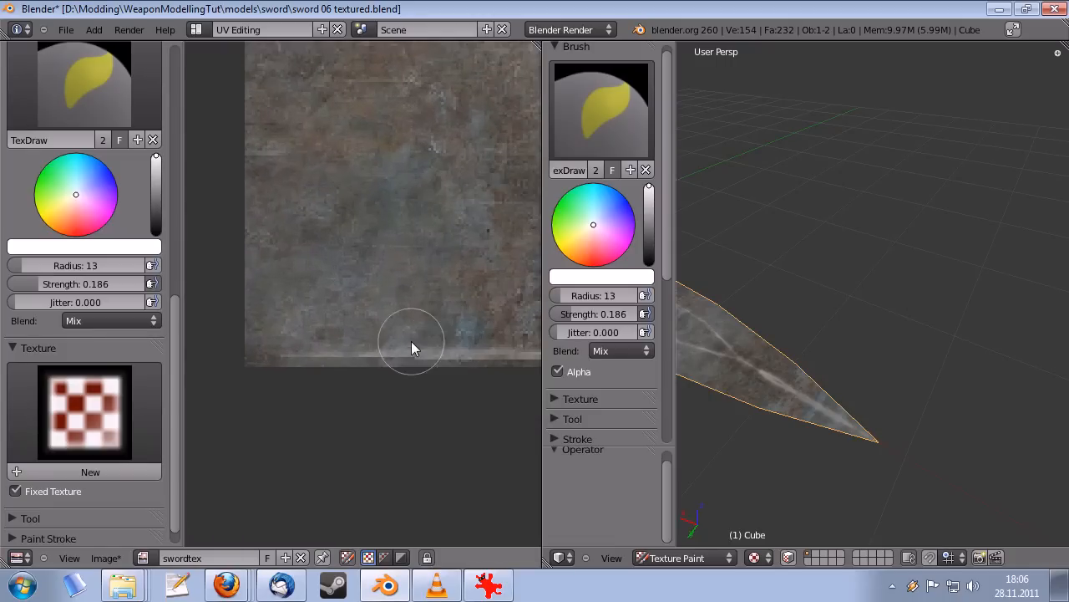
pyautogui.click(84, 265)
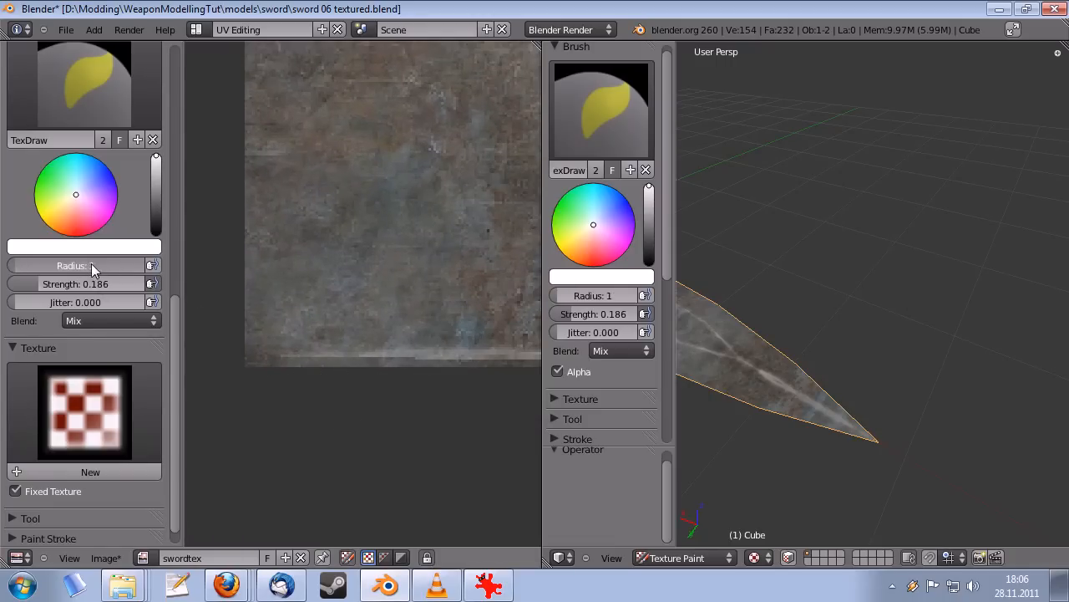
pyautogui.write('3')
pyautogui.press('Return')
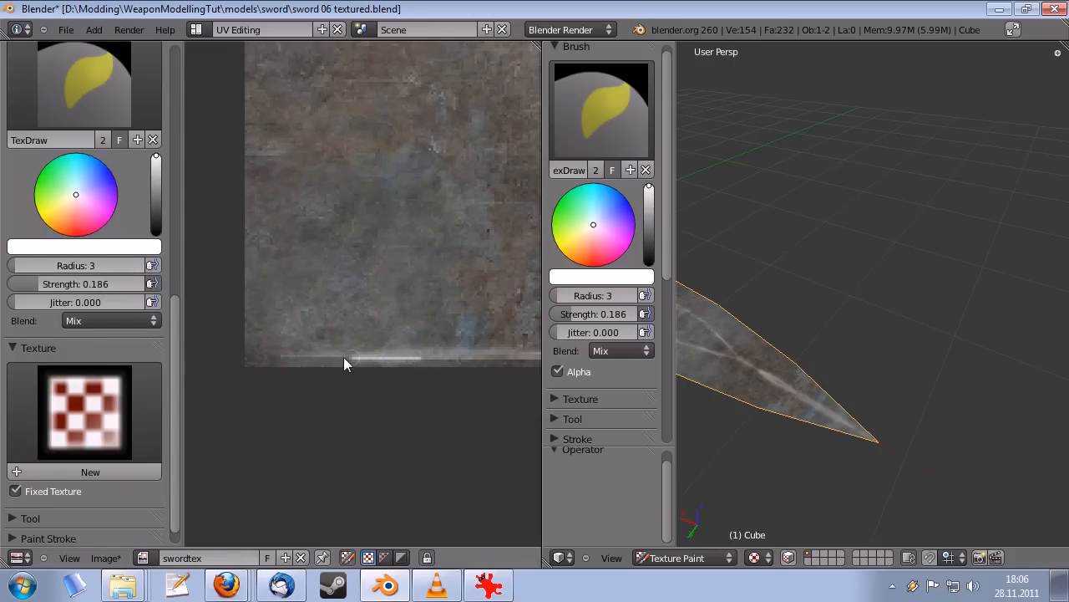
pyautogui.hotkey('ctrl', 'z')
pyautogui.moveTo(102, 283); pyautogui.dragTo(95, 283)
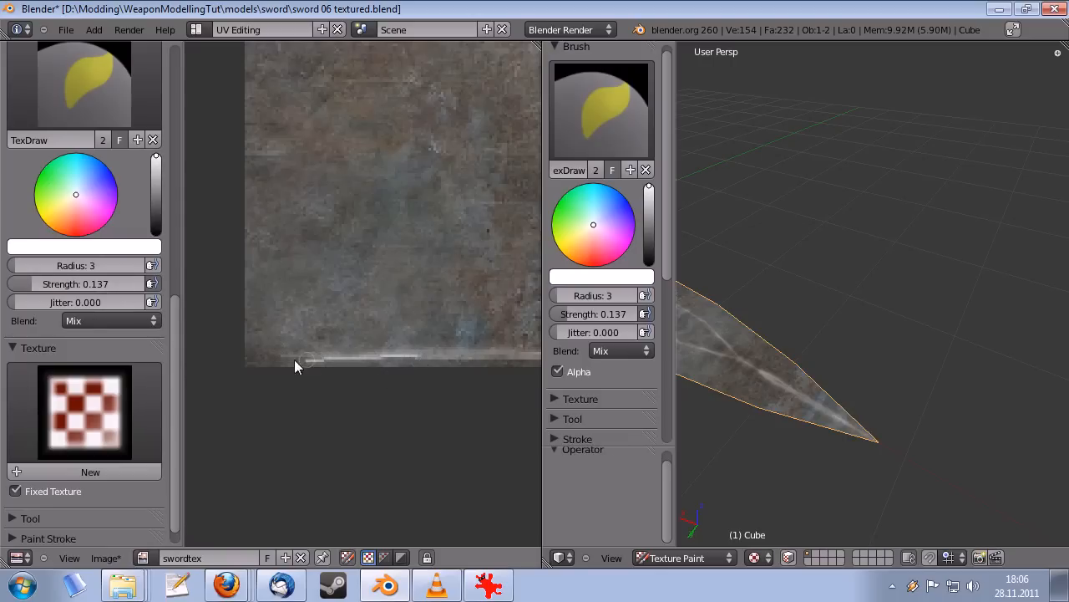
pyautogui.hotkey('ctrl', 'z')
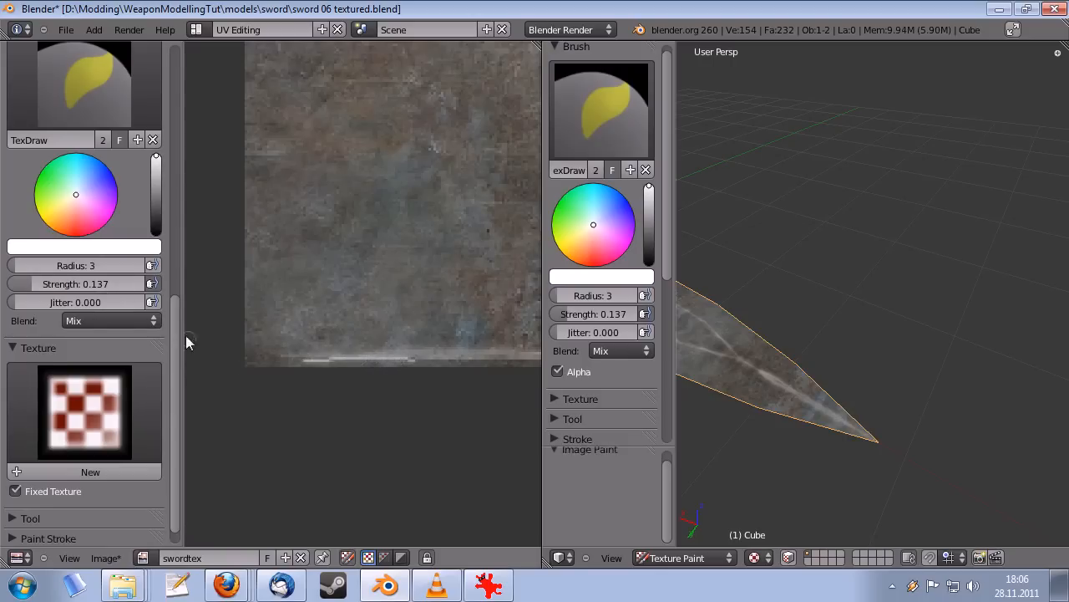
# - Set the brush radius to 8, undoing the test highlight strokes along the swordtex image's bottom border
pyautogui.hotkey('ctrl', 'z')
pyautogui.moveTo(82, 266); pyautogui.dragTo(117, 264)
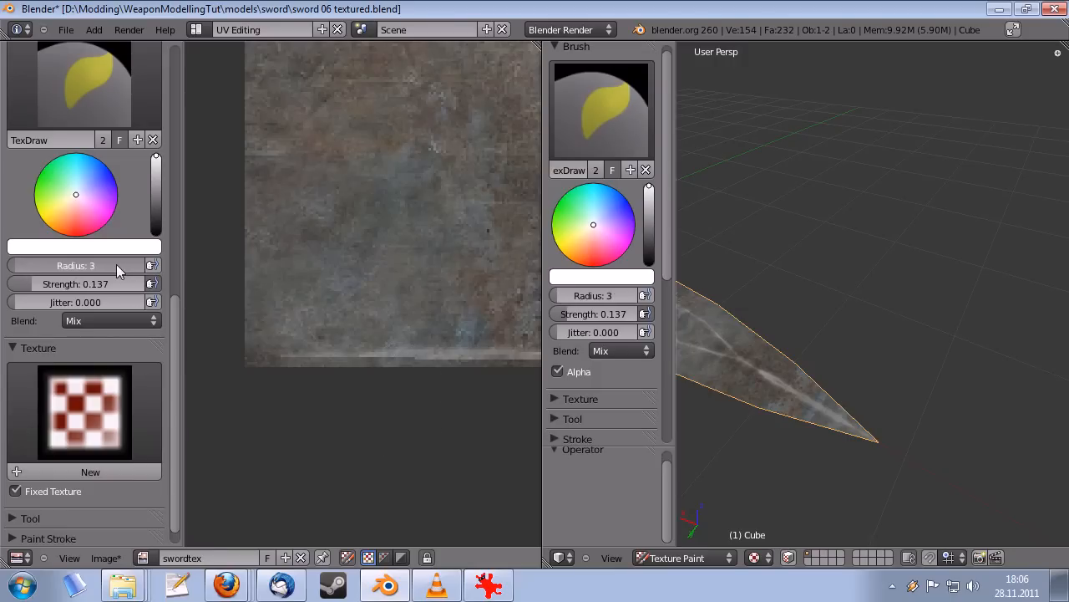
pyautogui.moveTo(418, 363); pyautogui.dragTo(291, 365)
pyautogui.hotkey('ctrl', 'z')
pyautogui.moveTo(442, 379); pyautogui.dragTo(435, 381, button='middle')
pyautogui.moveTo(874, 401); pyautogui.dragTo(833, 389, button='middle')
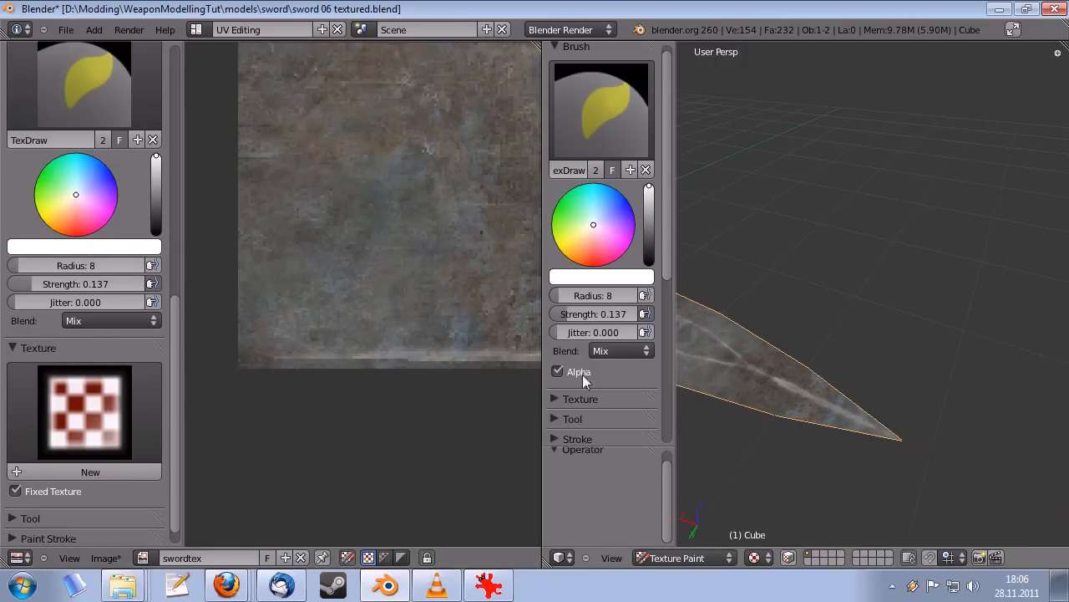
# - Put the sword in Edit Mode to overlay its UV layout on swordtex, checking the layout with image painting temporarily disabled
pyautogui.moveTo(474, 372); pyautogui.dragTo(429, 357, button='middle')
pyautogui.moveTo(879, 390); pyautogui.dragTo(816, 372, button='middle')
pyautogui.press('Tab')
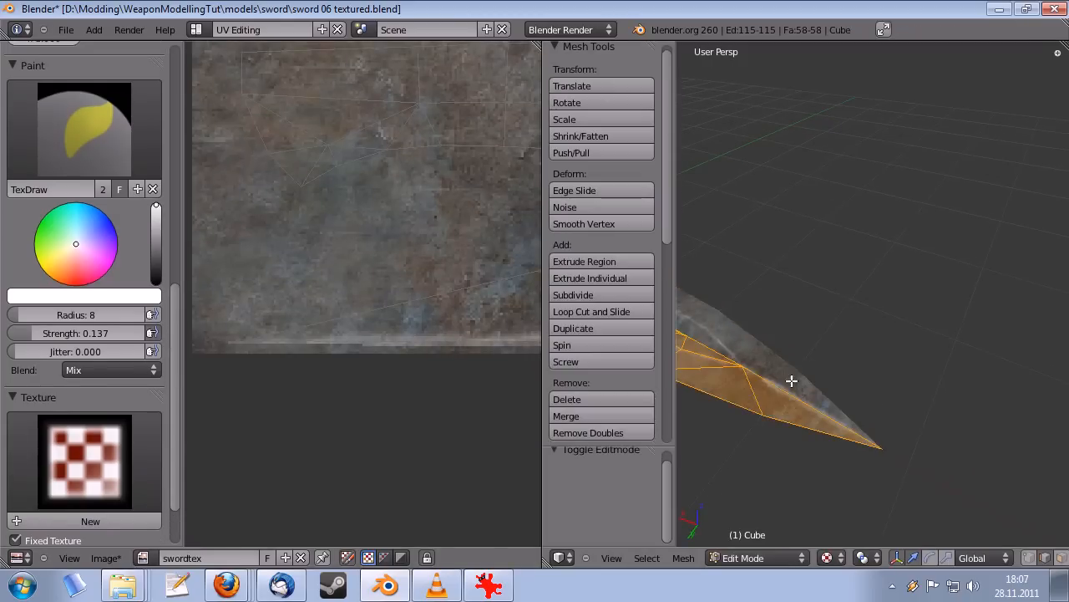
pyautogui.moveTo(478, 316)
pyautogui.mouseDown(button='middle')
pyautogui.moveTo(421, 301)
pyautogui.moveTo(354, 239)
pyautogui.moveTo(413, 283)
pyautogui.mouseUp(button='middle')
pyautogui.scroll(1, 400, 294)
pyautogui.moveTo(965, 401)
pyautogui.mouseDown(button='middle')
pyautogui.moveTo(919, 403)
pyautogui.moveTo(948, 404)
pyautogui.mouseUp(button='middle')
pyautogui.moveTo(268, 317); pyautogui.dragTo(246, 271, button='middle')
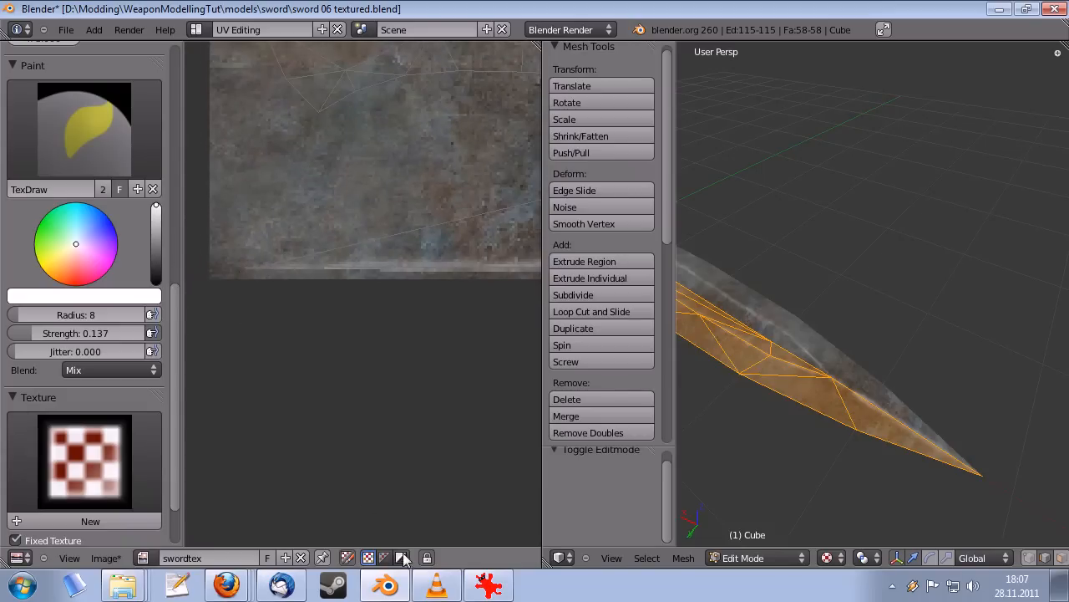
pyautogui.click(348, 557)
pyautogui.moveTo(376, 435); pyautogui.dragTo(345, 424, button='middle')
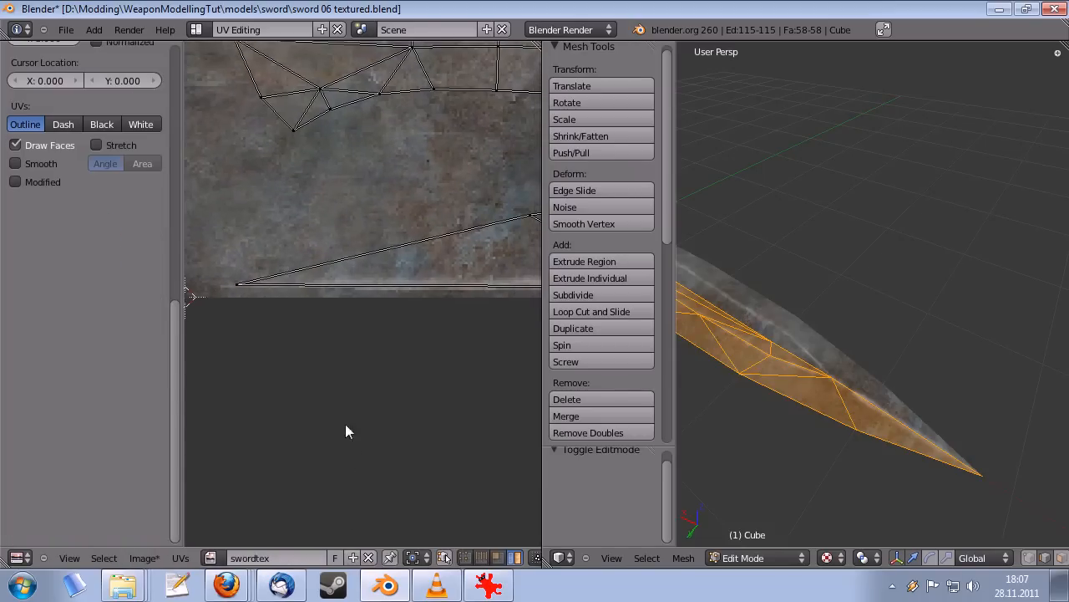
pyautogui.moveTo(445, 554)
pyautogui.mouseDown(button='middle')
pyautogui.moveTo(358, 556)
pyautogui.moveTo(493, 558)
pyautogui.moveTo(159, 553)
pyautogui.mouseUp(button='middle')
pyautogui.click(408, 555)
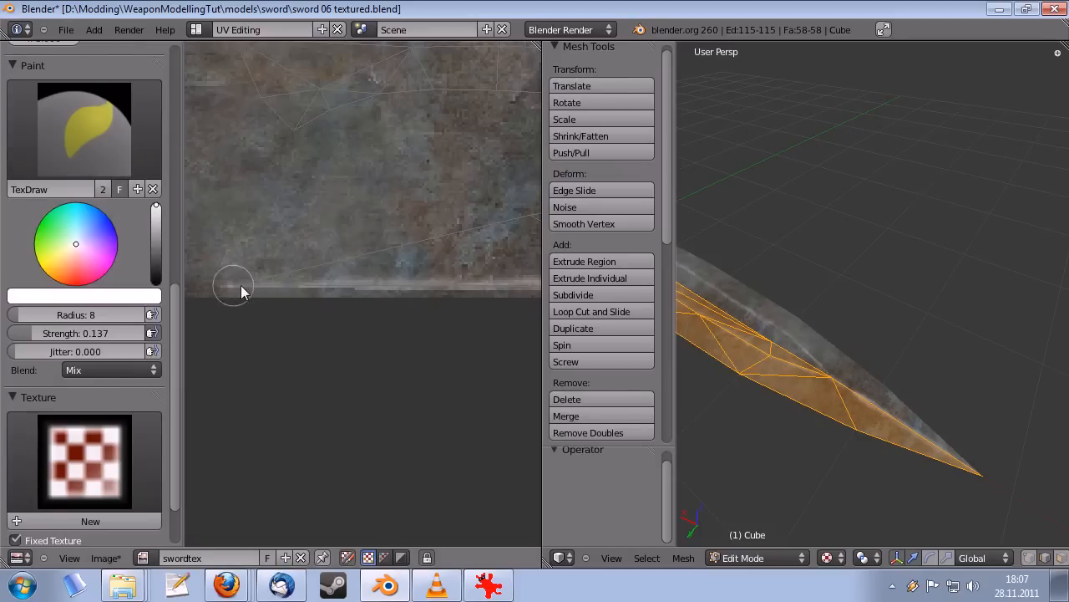
# - Try white highlight strokes along the UV edge at the image's bottom border, check them on the blade, and undo them
pyautogui.moveTo(231, 289)
pyautogui.mouseDown()
pyautogui.moveTo(385, 297)
pyautogui.moveTo(498, 285)
pyautogui.mouseUp()
pyautogui.moveTo(495, 285); pyautogui.dragTo(355, 283, button='middle')
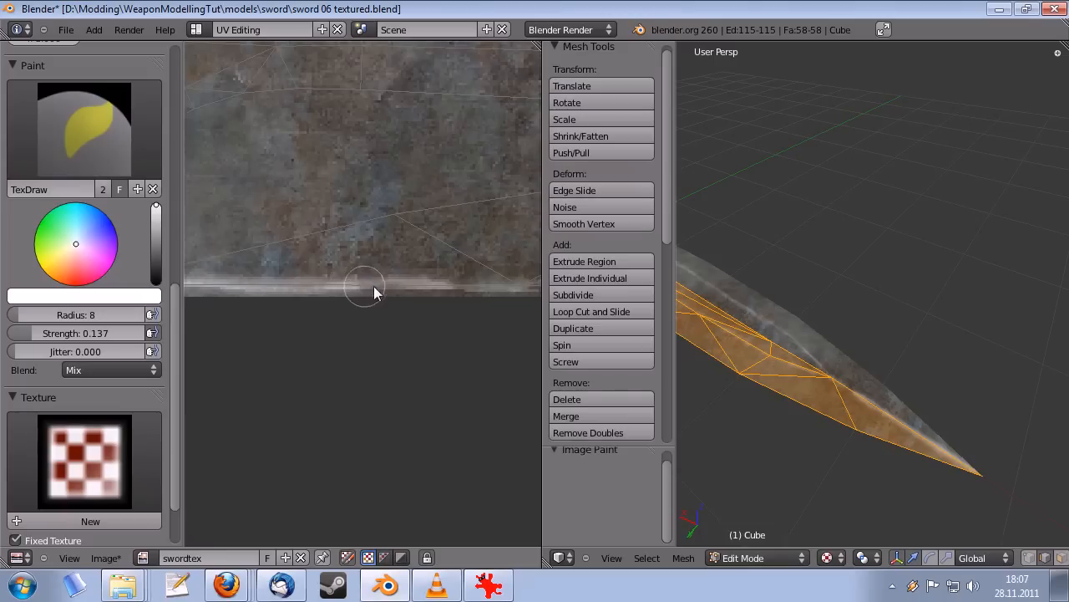
pyautogui.moveTo(370, 292); pyautogui.dragTo(525, 292)
pyautogui.moveTo(525, 292); pyautogui.dragTo(332, 287, button='middle')
pyautogui.moveTo(856, 469)
pyautogui.mouseDown(button='middle')
pyautogui.moveTo(767, 430)
pyautogui.moveTo(817, 433)
pyautogui.moveTo(872, 415)
pyautogui.moveTo(793, 382)
pyautogui.moveTo(819, 468)
pyautogui.moveTo(826, 409)
pyautogui.moveTo(802, 409)
pyautogui.moveTo(796, 422)
pyautogui.mouseUp(button='middle')
pyautogui.press('Tab')
pyautogui.hotkey('ctrl', 'z')
pyautogui.hotkey('ctrl', 'z')
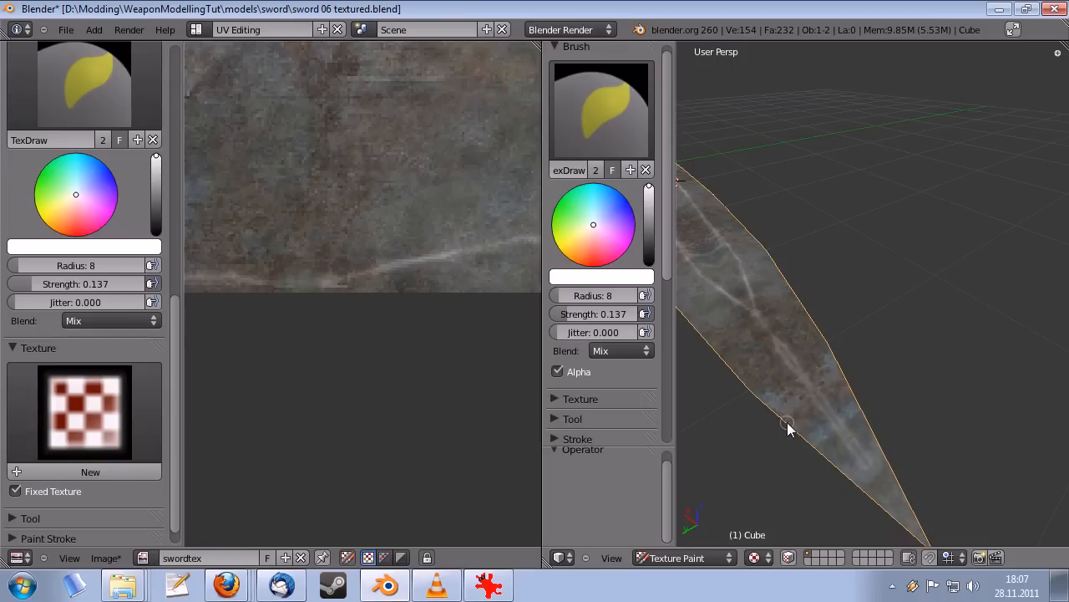
pyautogui.hotkey('ctrl', 'z')
# - Paint a white highlight along the bottom UV edge, covering the blade's centre ridge towards the tip
pyautogui.moveTo(412, 313); pyautogui.dragTo(470, 315, button='middle')
pyautogui.moveTo(902, 355)
pyautogui.mouseDown(button='middle')
pyautogui.moveTo(945, 365)
pyautogui.moveTo(799, 420)
pyautogui.mouseUp(button='middle')
pyautogui.press('Tab')
pyautogui.moveTo(315, 190); pyautogui.dragTo(518, 332, button='middle')
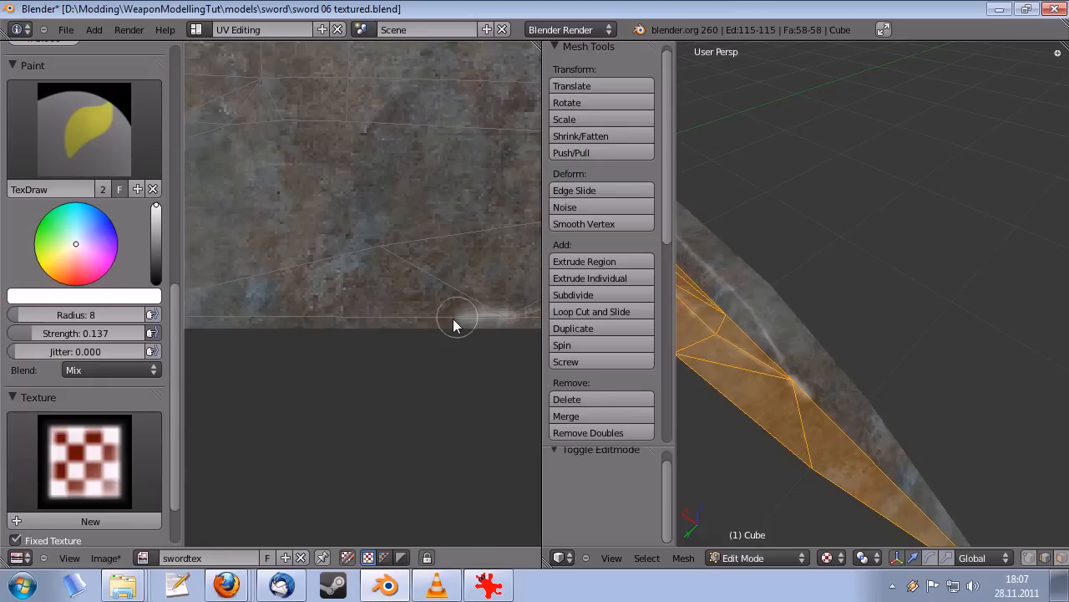
pyautogui.moveTo(435, 324); pyautogui.dragTo(352, 318)
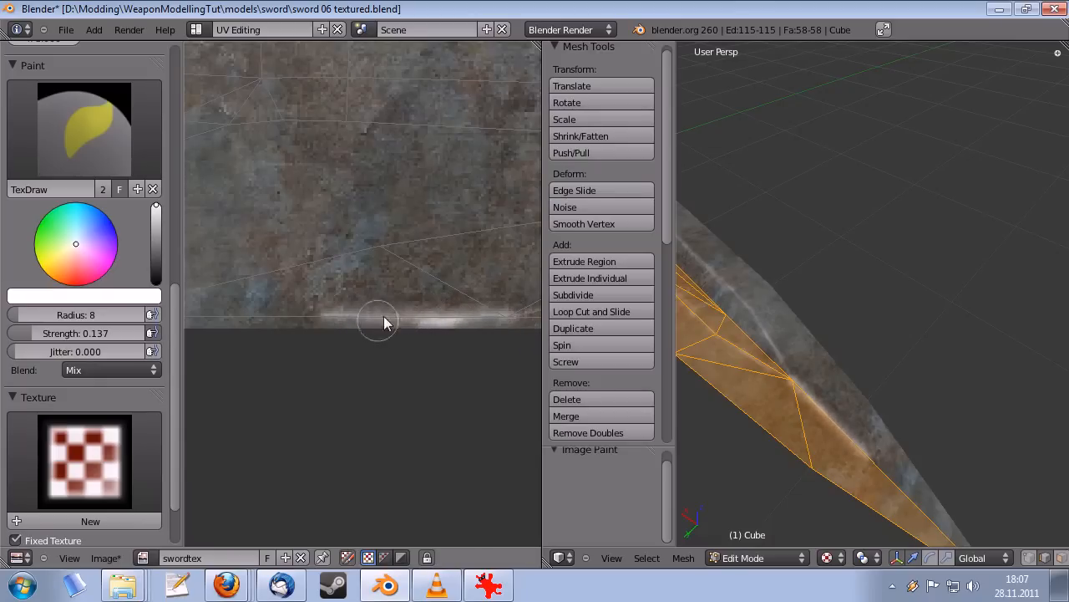
pyautogui.moveTo(385, 324); pyautogui.dragTo(503, 309, button='middle')
pyautogui.moveTo(488, 305); pyautogui.dragTo(394, 308)
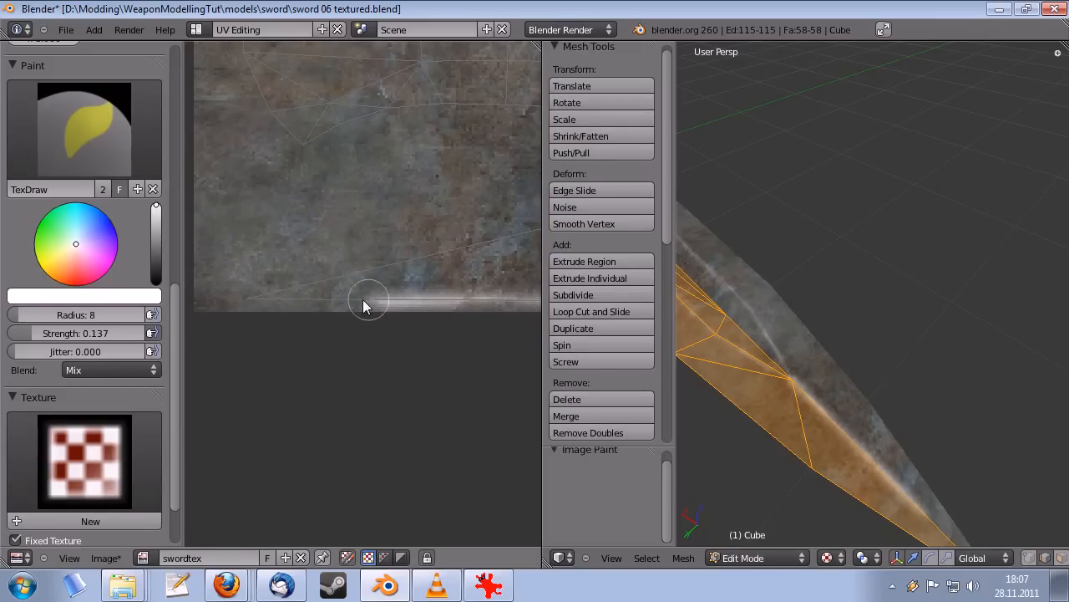
pyautogui.moveTo(244, 306); pyautogui.dragTo(325, 300, button='middle')
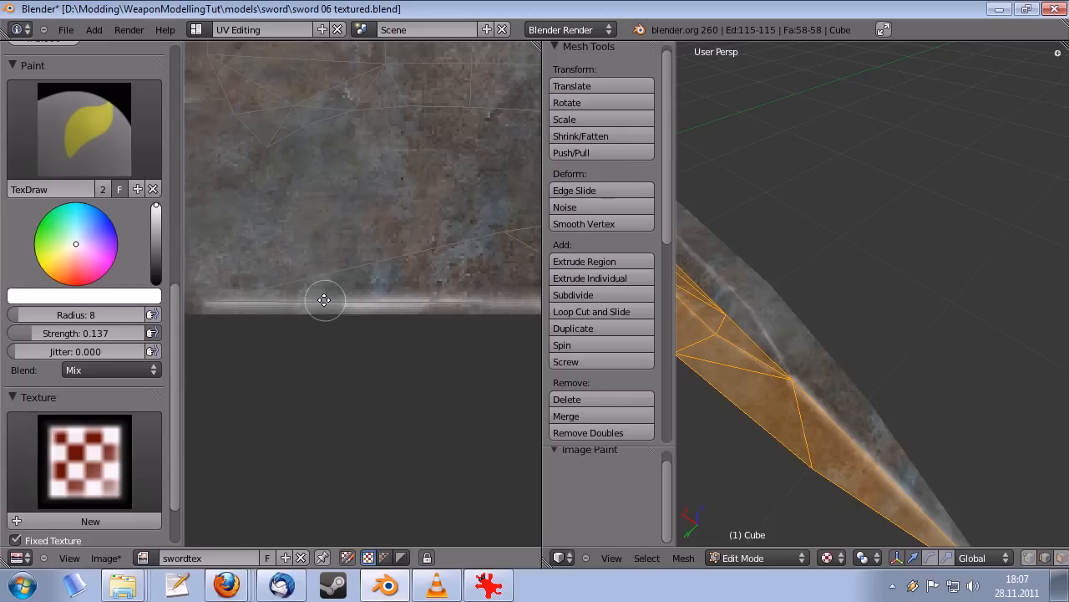
pyautogui.moveTo(433, 308); pyautogui.dragTo(492, 302)
pyautogui.moveTo(386, 300); pyautogui.dragTo(279, 301, button='middle')
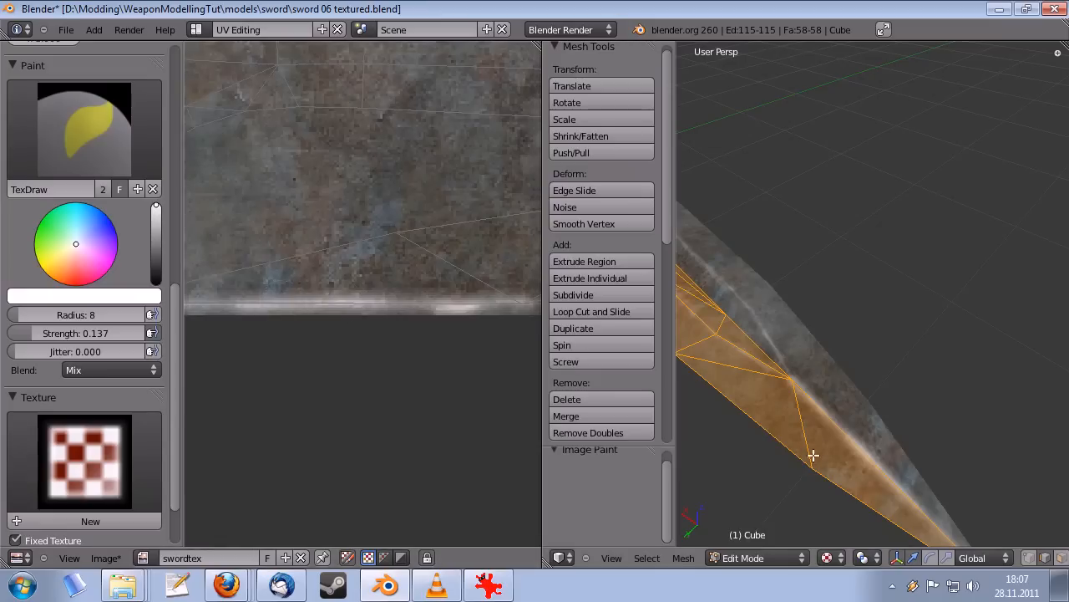
# - Extend the white highlight to the point where the centre ridge forks and inspect it on the blade in Texture Paint mode
pyautogui.moveTo(811, 451)
pyautogui.mouseDown(button='middle')
pyautogui.moveTo(863, 444)
pyautogui.moveTo(852, 460)
pyautogui.moveTo(843, 453)
pyautogui.moveTo(862, 451)
pyautogui.mouseUp(button='middle')
pyautogui.press('Tab')
pyautogui.press('Tab')
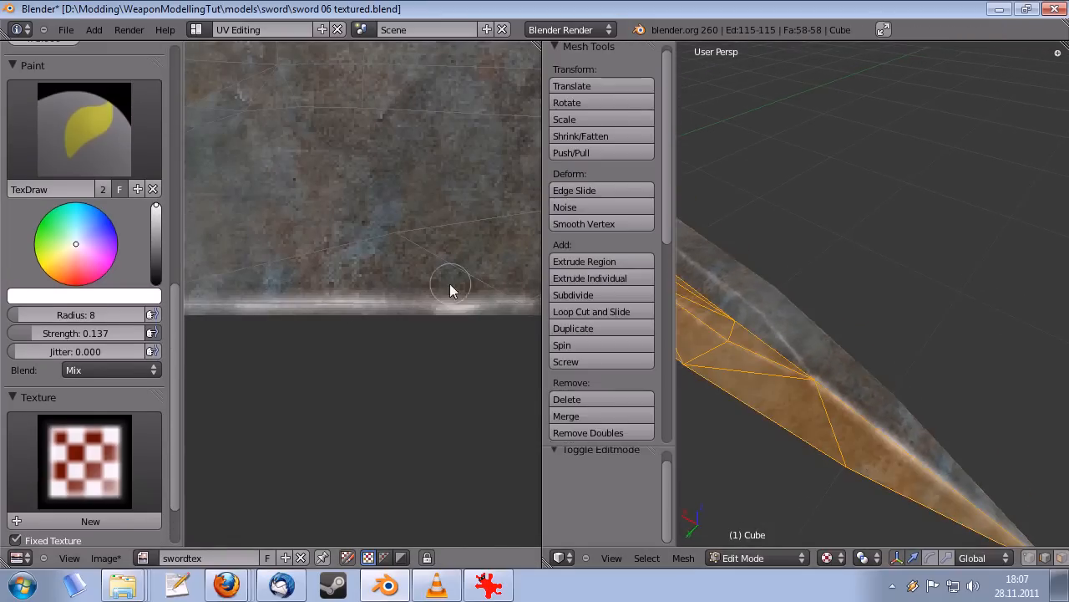
pyautogui.moveTo(451, 281); pyautogui.dragTo(326, 279, button='middle')
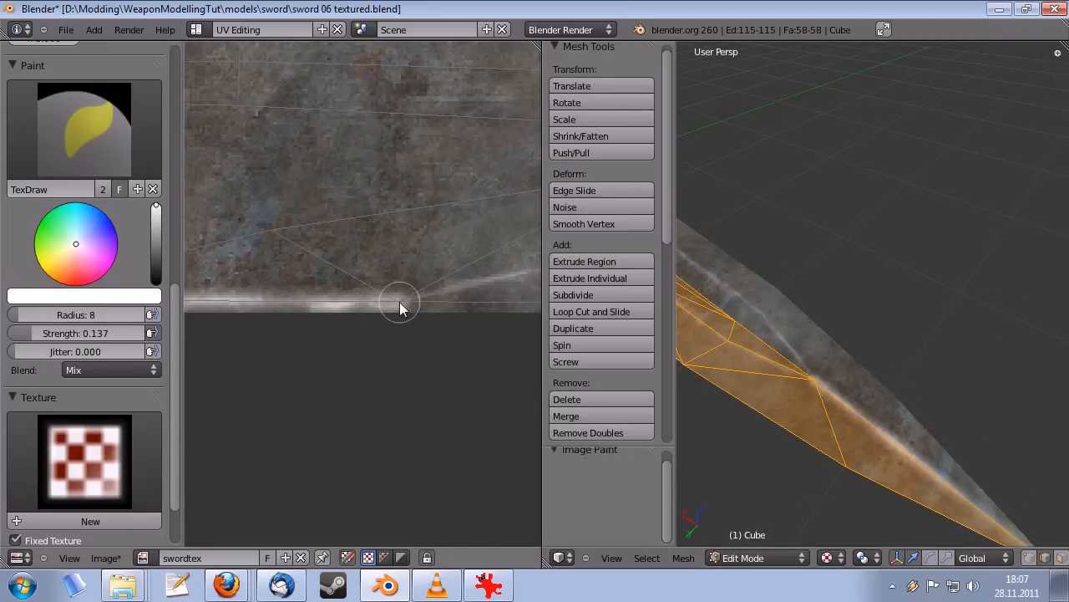
pyautogui.press('Tab')
pyautogui.moveTo(843, 375)
pyautogui.mouseDown(button='middle')
pyautogui.moveTo(877, 413)
pyautogui.moveTo(884, 386)
pyautogui.moveTo(833, 459)
pyautogui.moveTo(778, 404)
pyautogui.moveTo(826, 399)
pyautogui.moveTo(840, 429)
pyautogui.moveTo(910, 410)
pyautogui.moveTo(952, 326)
pyautogui.moveTo(918, 359)
pyautogui.moveTo(919, 418)
pyautogui.moveTo(942, 365)
pyautogui.moveTo(892, 419)
pyautogui.moveTo(774, 425)
pyautogui.moveTo(749, 416)
pyautogui.moveTo(780, 401)
pyautogui.moveTo(793, 411)
pyautogui.mouseUp(button='middle')
pyautogui.press('Tab')
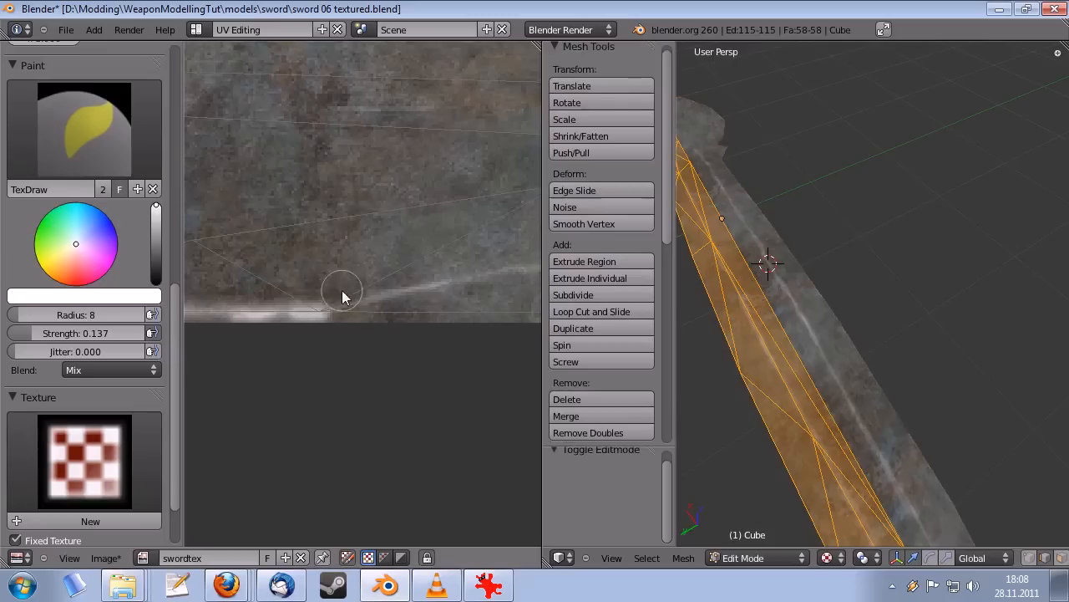
# - Darken the brush colour to dark grey and set the brush radius to 14
pyautogui.moveTo(156, 236); pyautogui.dragTo(156, 257)
pyautogui.scroll(-2, 401, 323)
pyautogui.moveTo(411, 313); pyautogui.dragTo(314, 285, button='middle')
pyautogui.scroll(2, 375, 291)
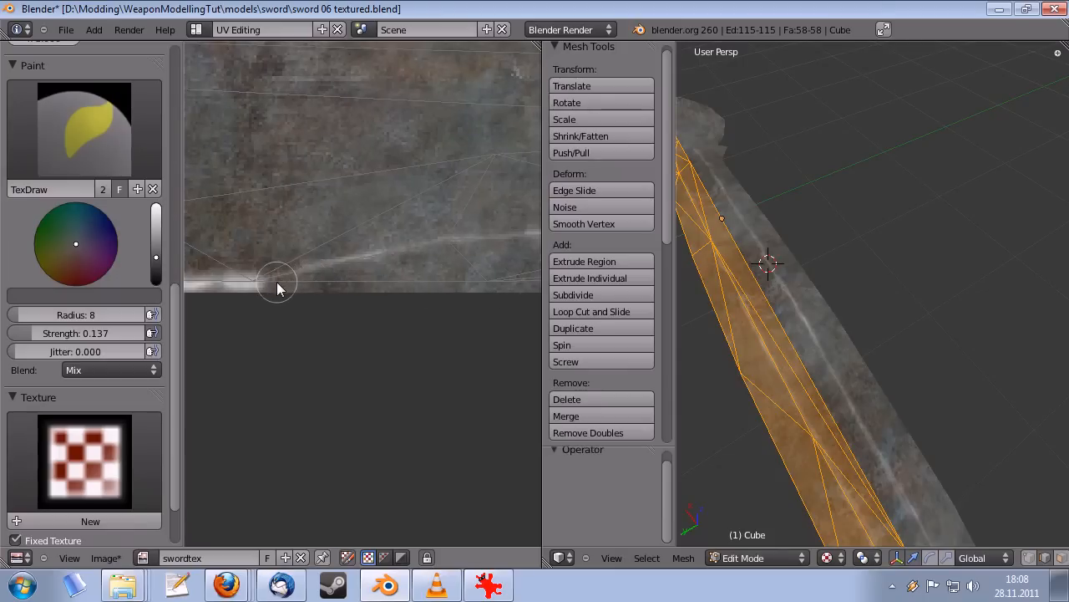
pyautogui.click(139, 314)
pyautogui.write('14')
pyautogui.press('Return')
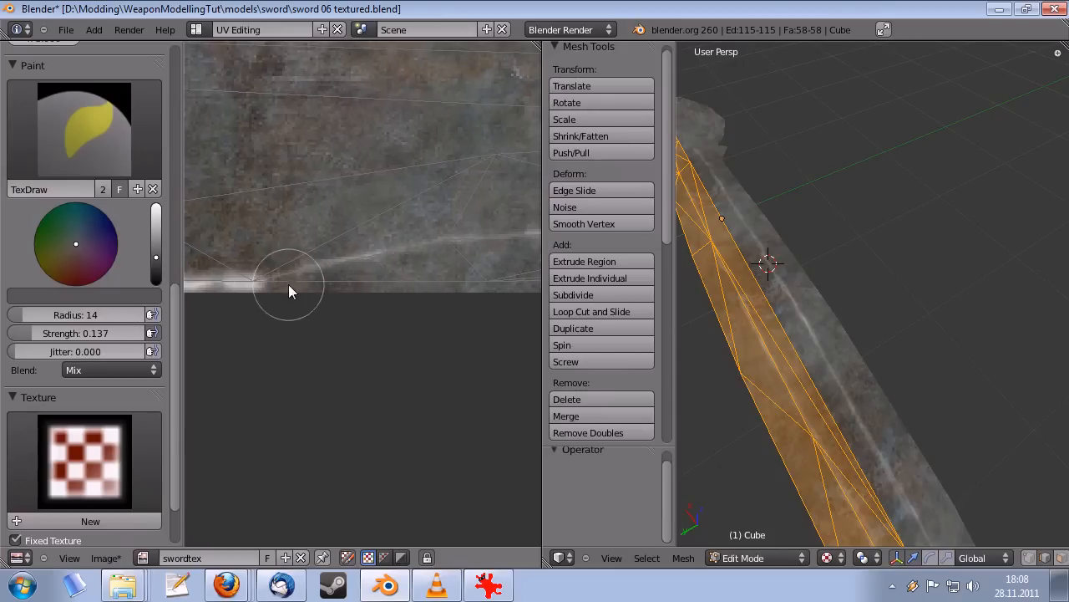
# - Expand the paint curve settings, set the strength to 0.180, darken the colour to near black, and reduce the radius to 8
pyautogui.moveTo(391, 283); pyautogui.dragTo(291, 288, button='middle')
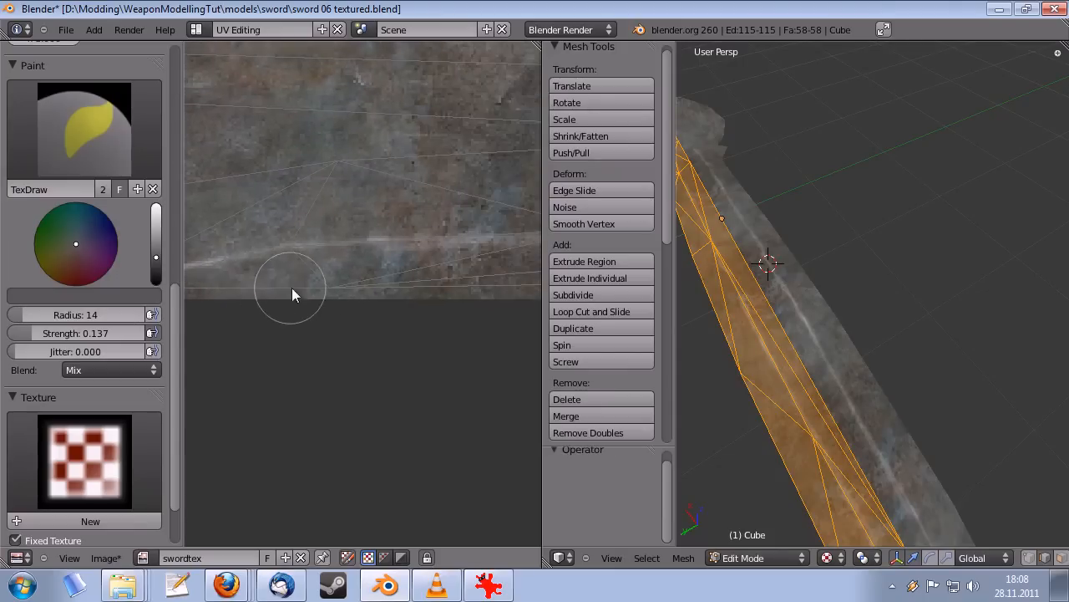
pyautogui.scroll(-2, 140, 92)
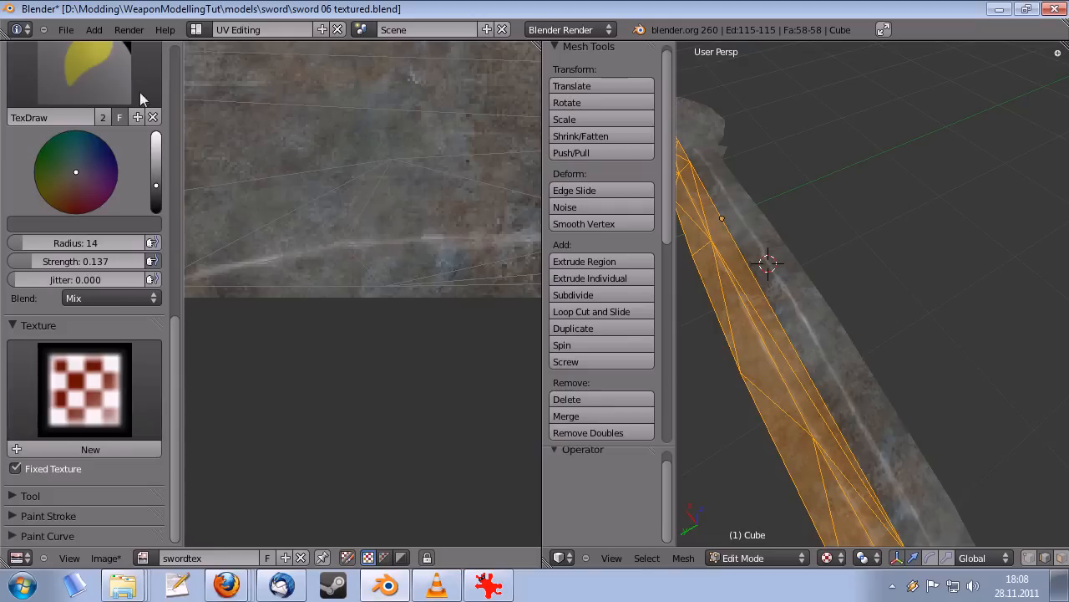
pyautogui.click(12, 536)
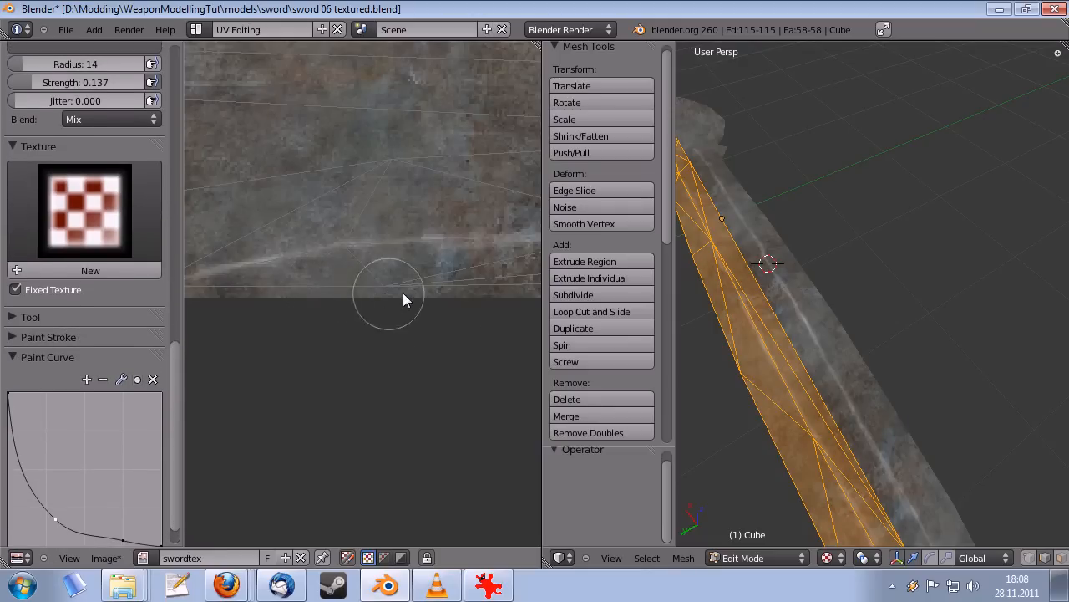
pyautogui.moveTo(138, 219); pyautogui.dragTo(140, 380, button='middle')
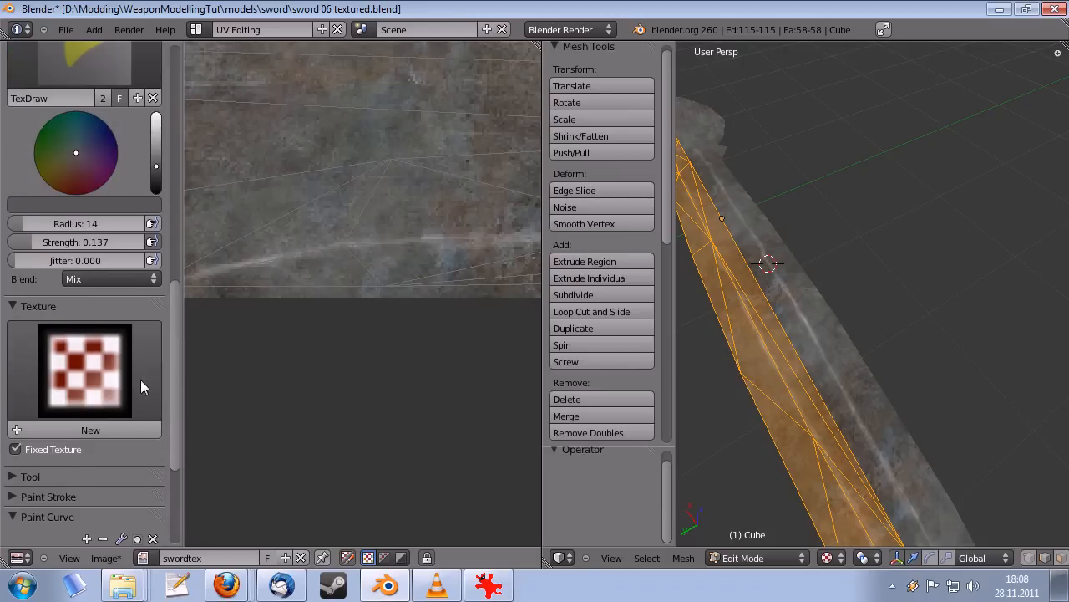
pyautogui.moveTo(93, 242); pyautogui.dragTo(99, 241)
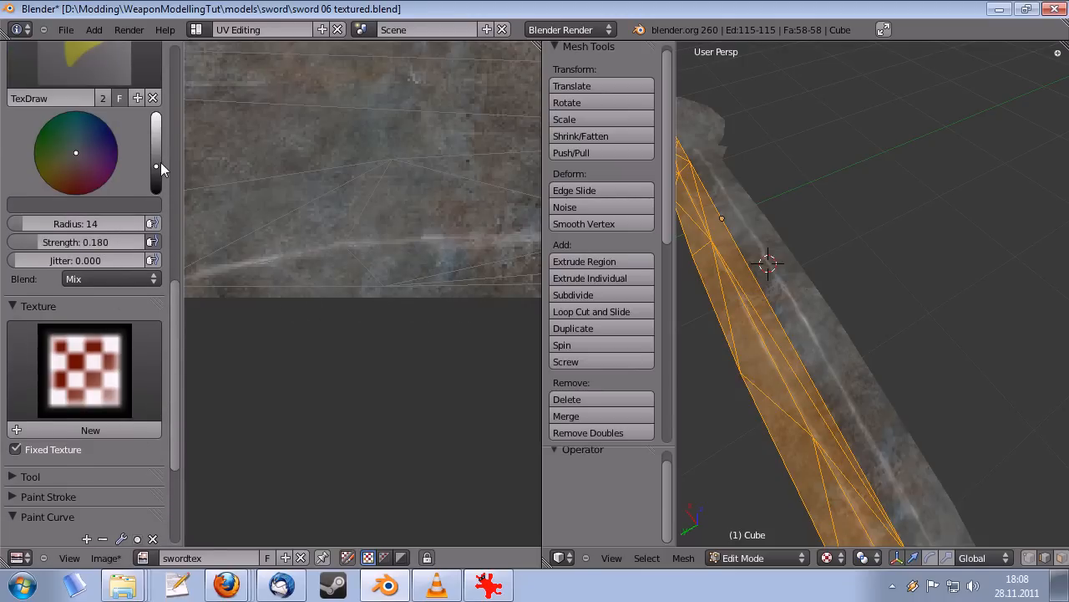
pyautogui.moveTo(161, 163); pyautogui.dragTo(157, 179)
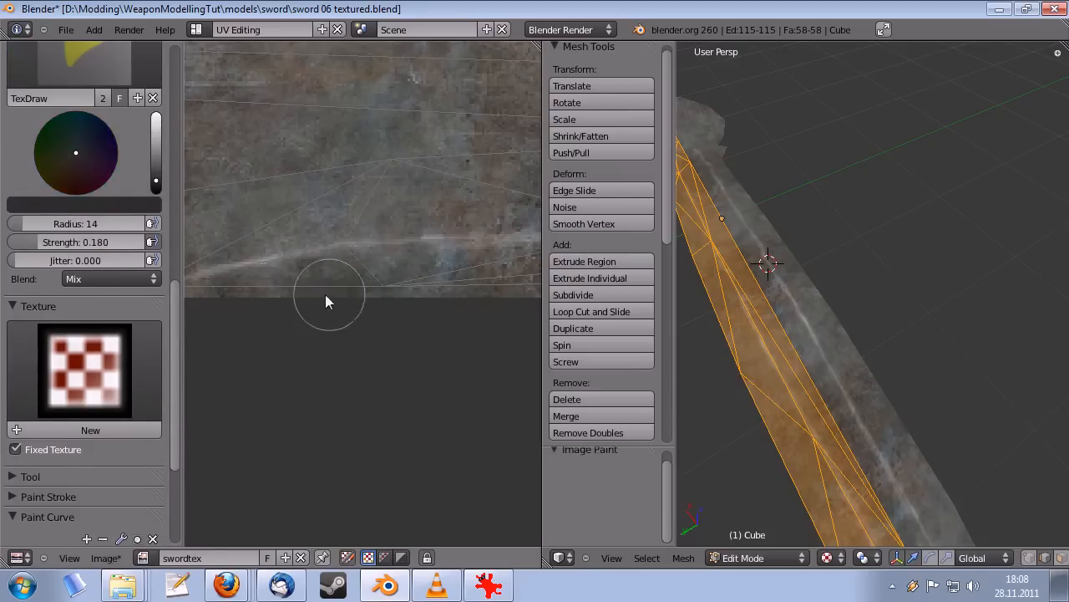
pyautogui.hotkey('ctrl', 'z')
pyautogui.moveTo(104, 220); pyautogui.dragTo(99, 225)
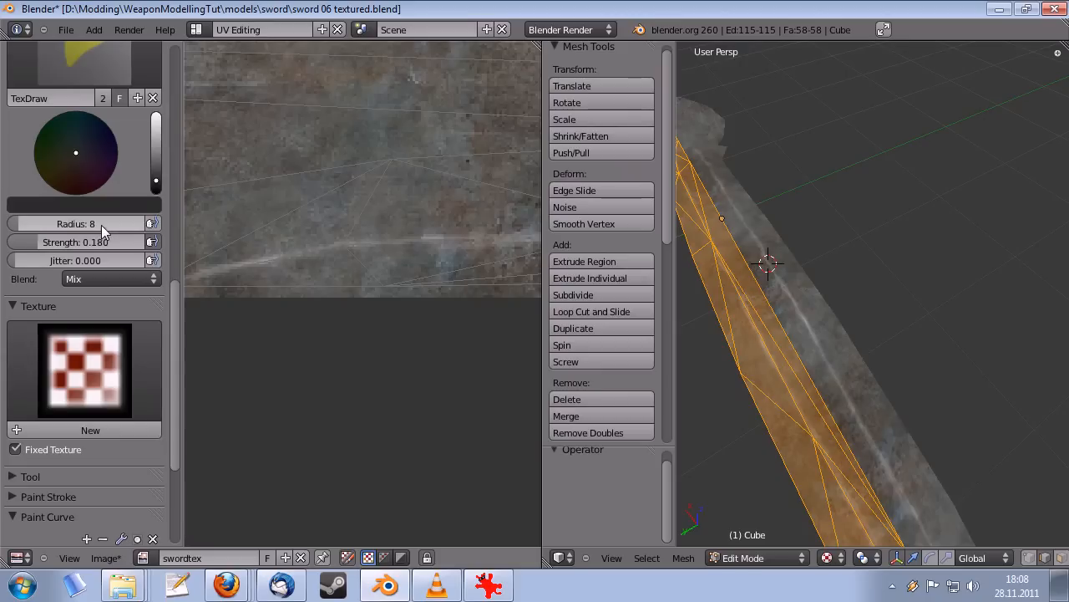
# - Paint dark shading along the bottom UV edge just past the ridge fork and check it on the blade
pyautogui.moveTo(242, 276); pyautogui.dragTo(314, 280, button='middle')
pyautogui.moveTo(288, 292); pyautogui.dragTo(368, 294)
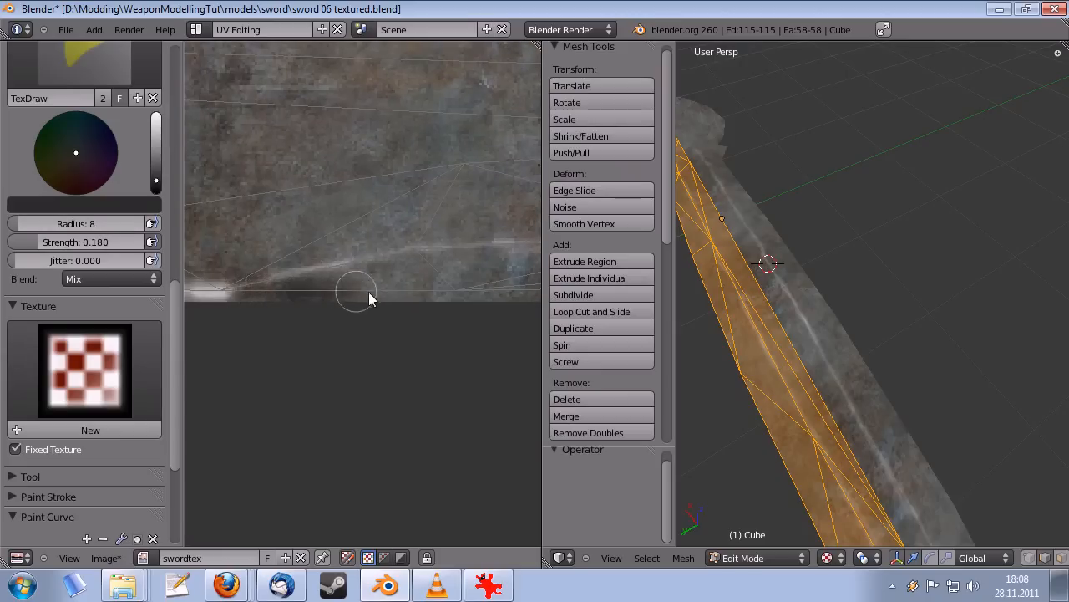
pyautogui.moveTo(752, 390)
pyautogui.mouseDown(button='middle')
pyautogui.moveTo(914, 430)
pyautogui.moveTo(657, 284)
pyautogui.moveTo(876, 356)
pyautogui.moveTo(893, 386)
pyautogui.moveTo(966, 423)
pyautogui.moveTo(957, 439)
pyautogui.moveTo(876, 446)
pyautogui.mouseUp(button='middle')
pyautogui.press('Tab')
pyautogui.press('Tab')
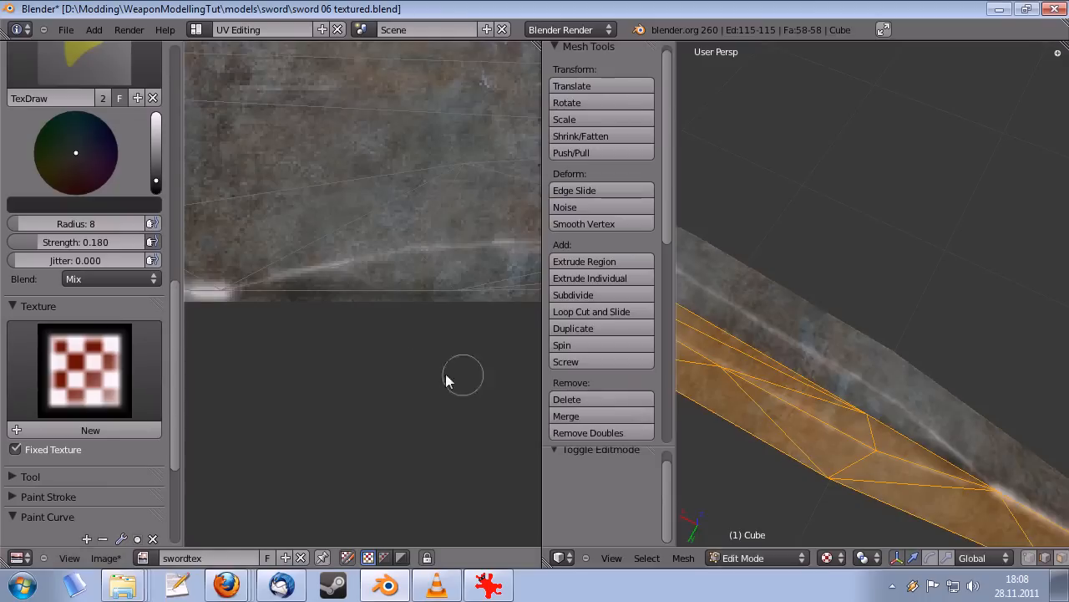
# - Continue the dark shading along the bottom border through the blade's central groove and inspect the blade from another angle
pyautogui.moveTo(398, 312); pyautogui.dragTo(302, 292, button='middle')
pyautogui.moveTo(328, 291); pyautogui.dragTo(497, 295)
pyautogui.moveTo(498, 295)
pyautogui.mouseDown(button='middle')
pyautogui.moveTo(358, 298)
pyautogui.moveTo(378, 304)
pyautogui.mouseUp(button='middle')
pyautogui.moveTo(379, 311)
pyautogui.mouseDown()
pyautogui.moveTo(439, 299)
pyautogui.moveTo(329, 307)
pyautogui.mouseUp()
pyautogui.moveTo(325, 312); pyautogui.dragTo(256, 310, button='middle')
pyautogui.hotkey('ctrl', 'z')
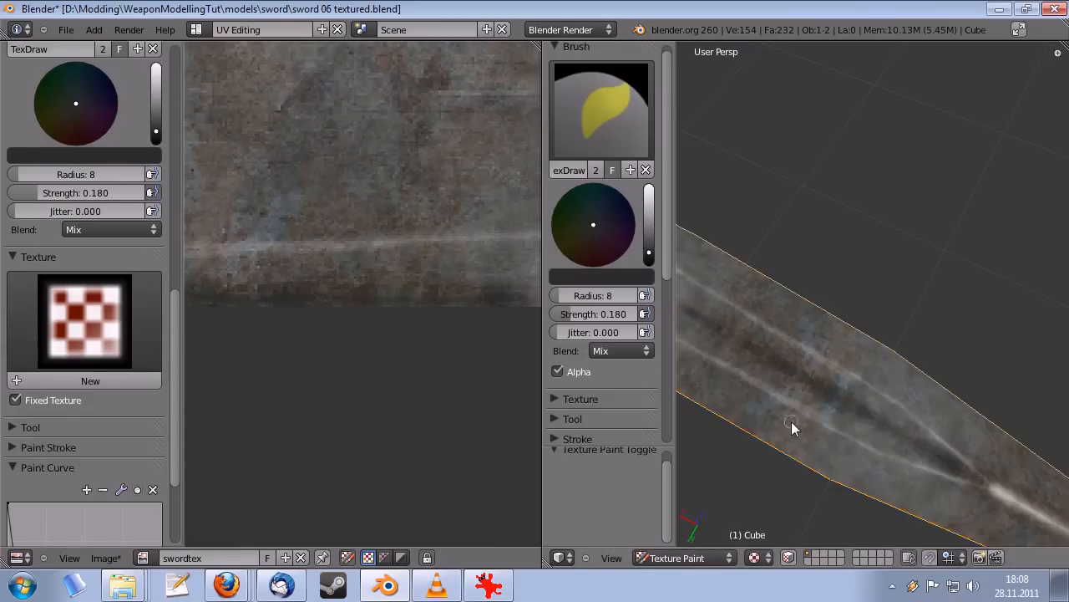
pyautogui.moveTo(802, 418)
pyautogui.mouseDown(button='middle')
pyautogui.moveTo(840, 426)
pyautogui.moveTo(827, 439)
pyautogui.moveTo(871, 399)
pyautogui.moveTo(922, 387)
pyautogui.mouseUp(button='middle')
pyautogui.press('Tab')
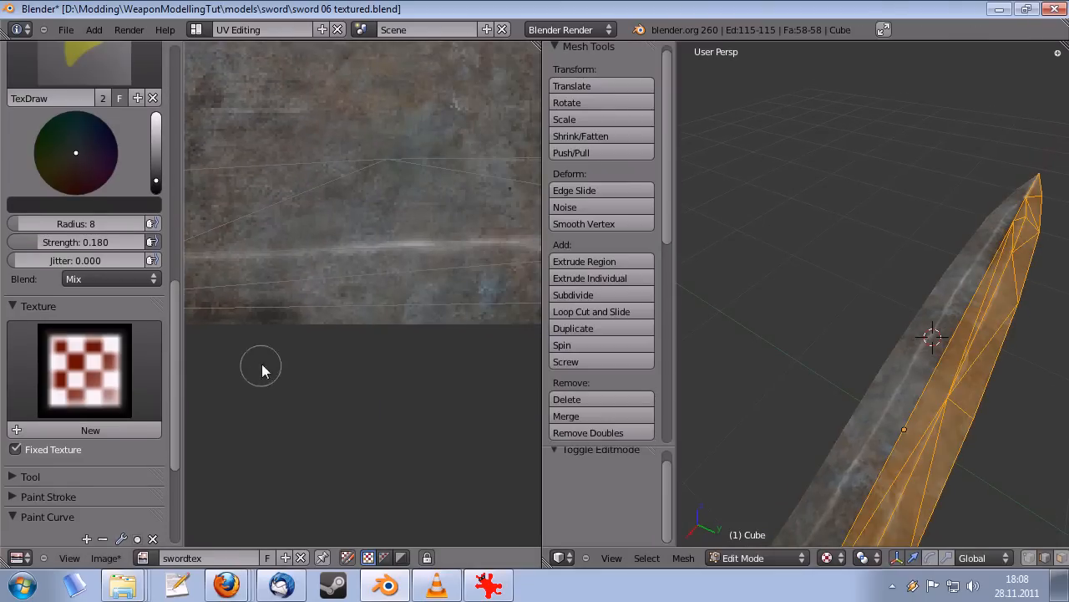
# - Try longer dark strokes further along the image's bottom border and undo them
pyautogui.moveTo(314, 310)
pyautogui.mouseDown()
pyautogui.moveTo(498, 301)
pyautogui.moveTo(489, 311)
pyautogui.mouseUp()
pyautogui.moveTo(489, 311); pyautogui.dragTo(278, 307, button='middle')
pyautogui.moveTo(306, 304); pyautogui.dragTo(490, 304)
pyautogui.hotkey('ctrl', 'z')
pyautogui.hotkey('ctrl', 'z')
# - Repaint the dark groove shading further along the bottom UV edge, undo the excess stroke, and check the blade in Texture Paint mode
pyautogui.moveTo(294, 312); pyautogui.dragTo(488, 307, button='middle')
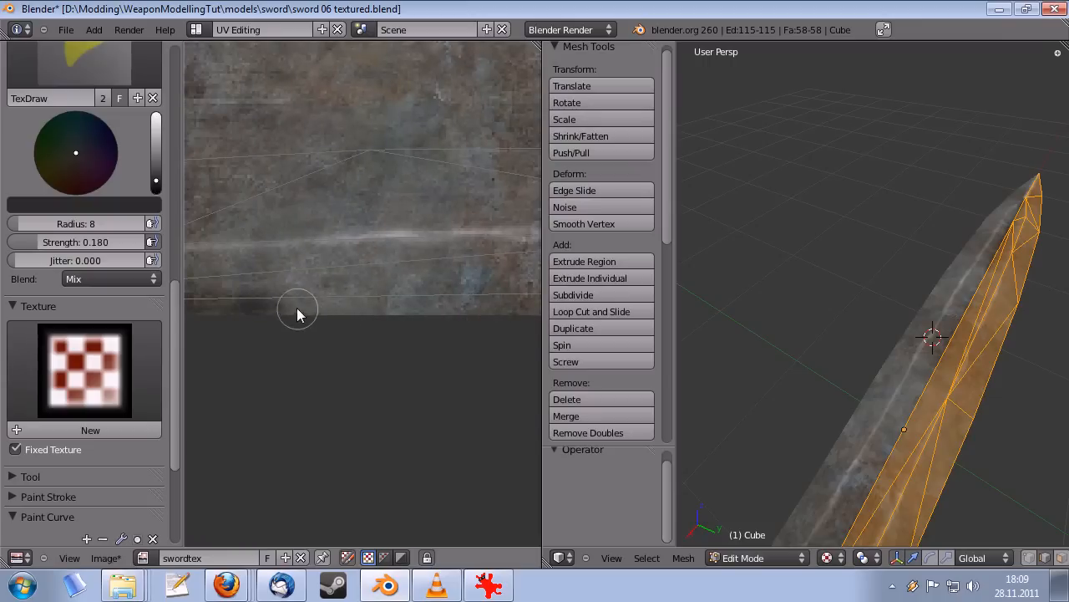
pyautogui.moveTo(368, 303); pyautogui.dragTo(391, 306)
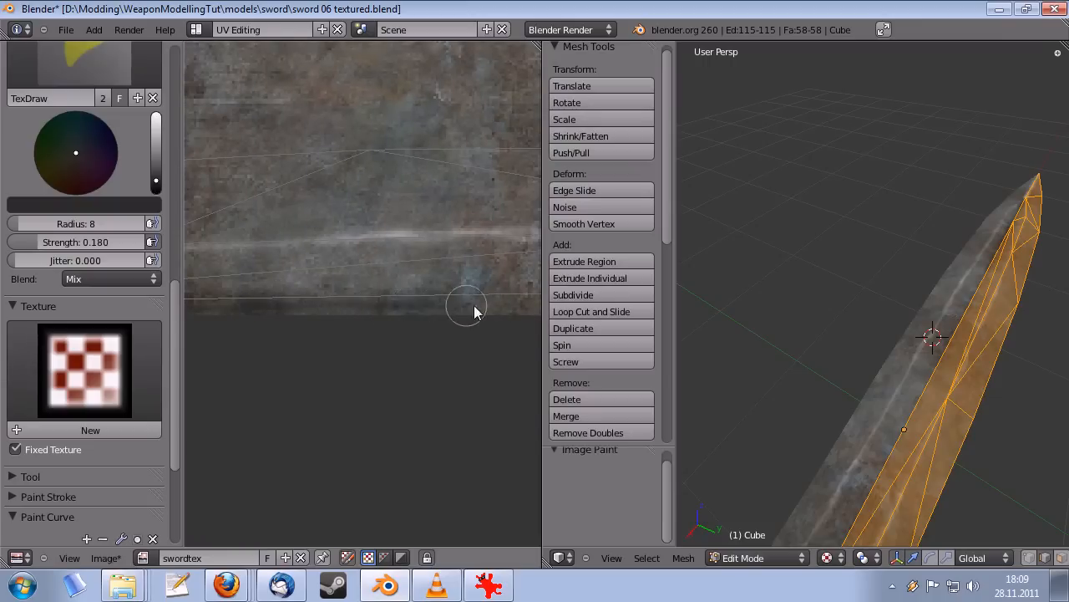
pyautogui.moveTo(529, 312); pyautogui.dragTo(278, 327, button='middle')
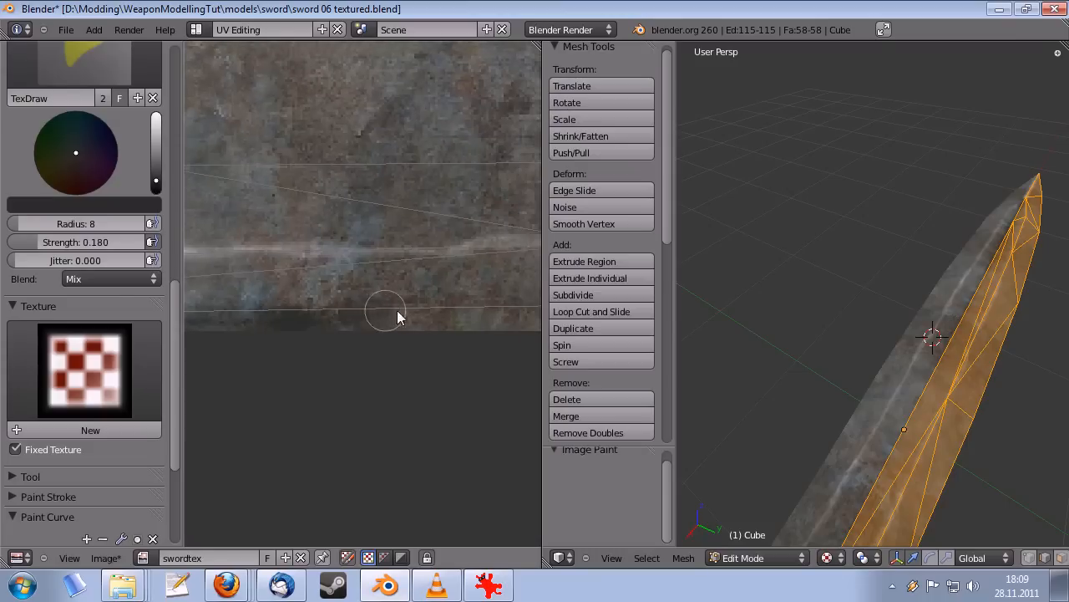
pyautogui.moveTo(502, 310); pyautogui.dragTo(318, 329, button='middle')
pyautogui.moveTo(338, 322); pyautogui.dragTo(486, 316)
pyautogui.hotkey('ctrl', 'z')
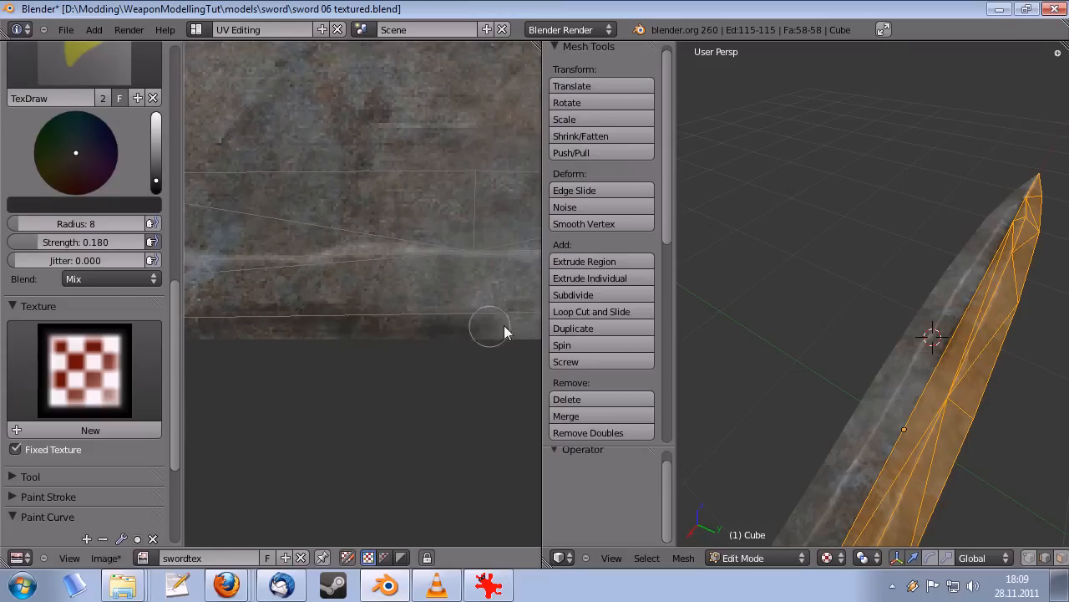
pyautogui.moveTo(422, 324); pyautogui.dragTo(385, 340, button='middle')
pyautogui.press('Tab')
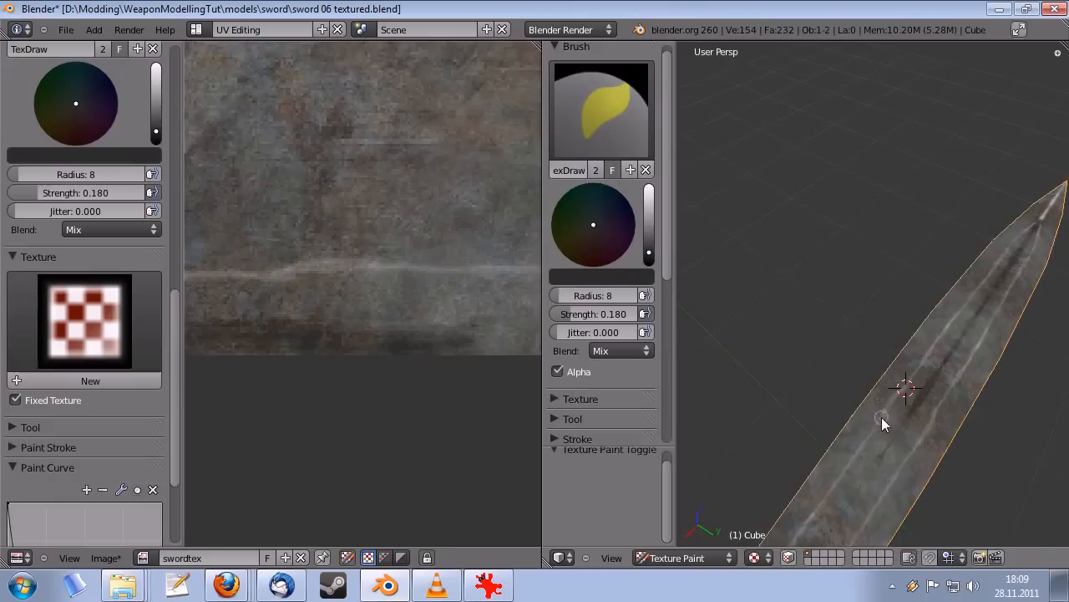
pyautogui.moveTo(882, 422); pyautogui.dragTo(787, 418, button='middle')
pyautogui.press('Tab')
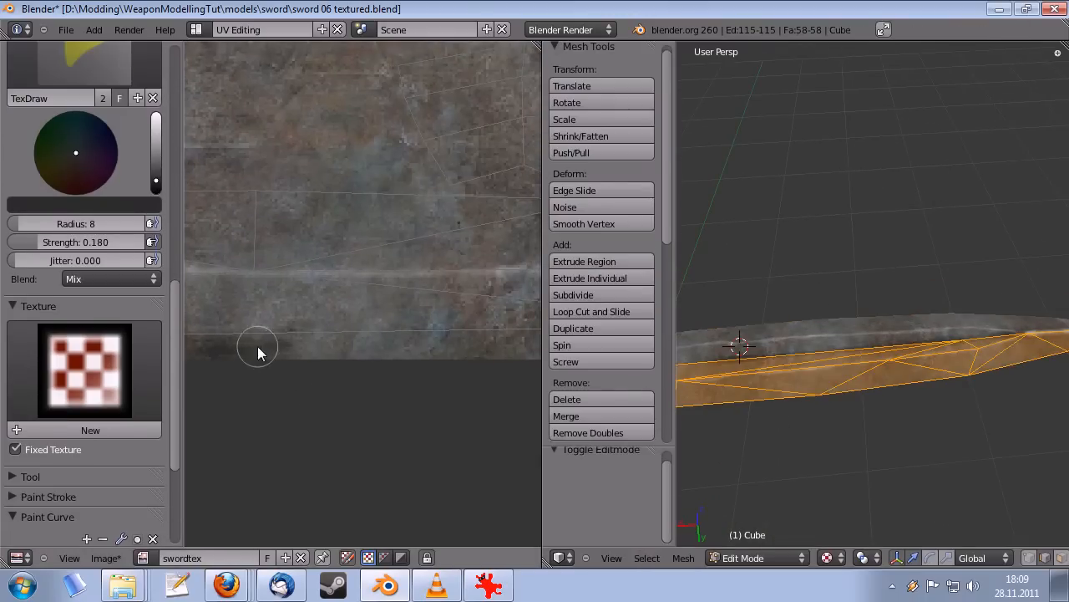
# - Continue the dark groove shading along the bottom UV edge to where the ridge line ends, and check the blade in Texture Paint mode
pyautogui.moveTo(512, 341); pyautogui.dragTo(313, 351, button='middle')
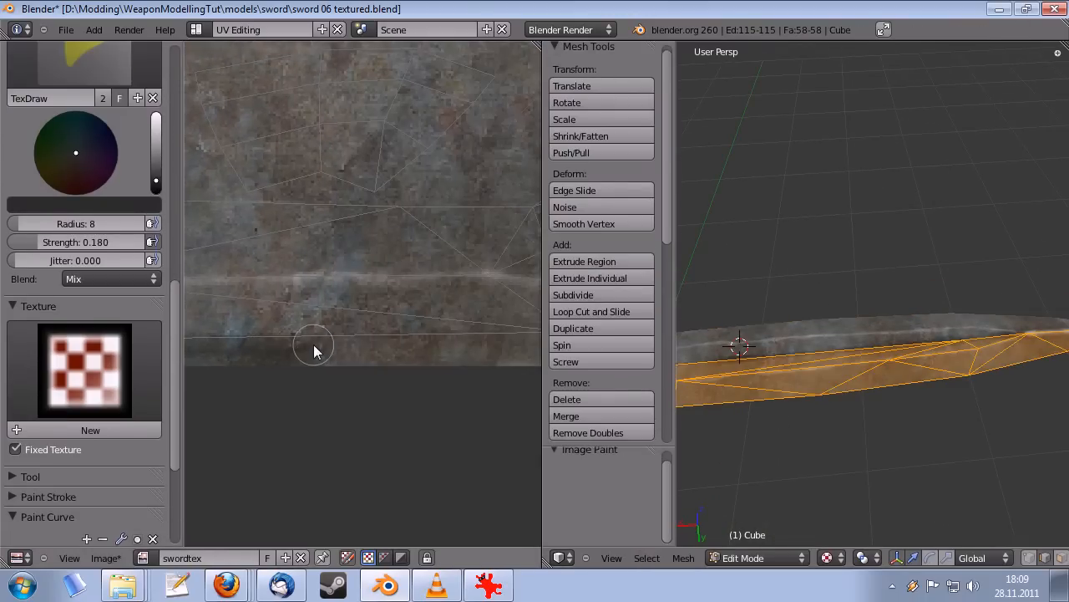
pyautogui.moveTo(501, 352); pyautogui.dragTo(349, 351, button='middle')
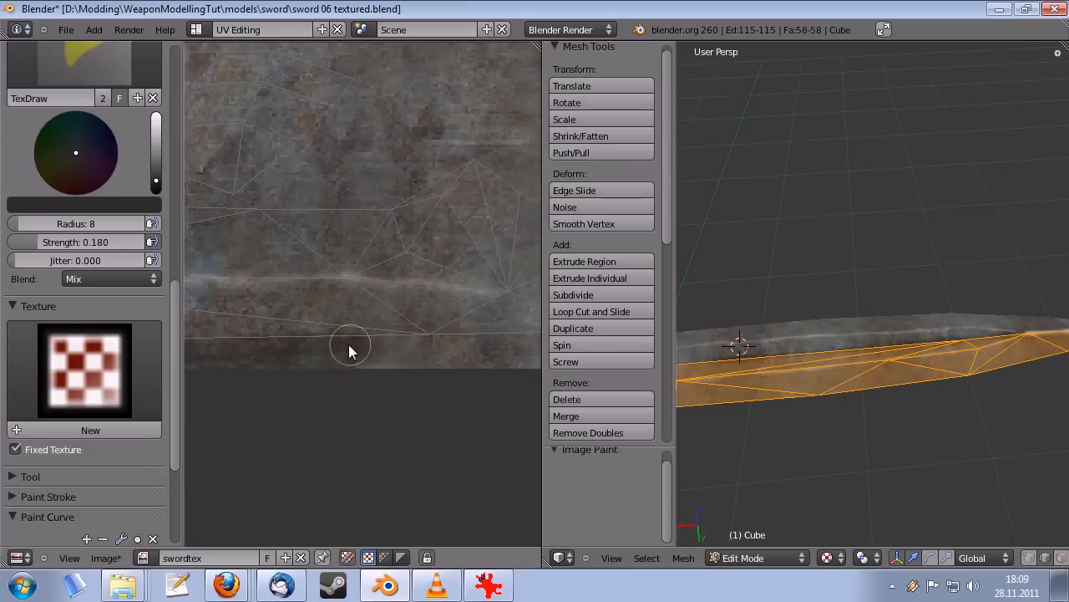
pyautogui.press('Tab')
pyautogui.moveTo(726, 381)
pyautogui.keyDown('shift'); pyautogui.mouseDown(button='middle')
pyautogui.moveTo(726, 400)
pyautogui.moveTo(949, 395)
pyautogui.mouseUp(button='middle'); pyautogui.keyUp('shift')
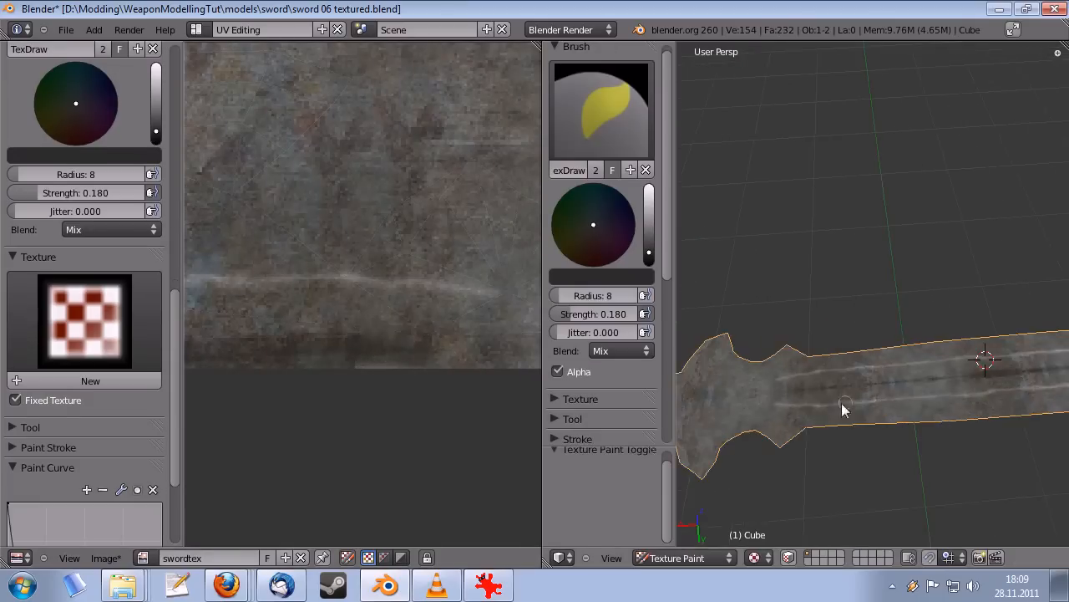
pyautogui.moveTo(841, 405)
pyautogui.mouseDown(button='middle')
pyautogui.moveTo(796, 408)
pyautogui.moveTo(688, 382)
pyautogui.moveTo(676, 342)
pyautogui.moveTo(788, 401)
pyautogui.moveTo(809, 435)
pyautogui.moveTo(888, 425)
pyautogui.moveTo(827, 393)
pyautogui.moveTo(853, 399)
pyautogui.moveTo(836, 422)
pyautogui.mouseUp(button='middle')
# - Save the blend file over the existing one and pack the painted swordtex image as PNG
pyautogui.hotkey('ctrl', 's')
pyautogui.click(763, 411)
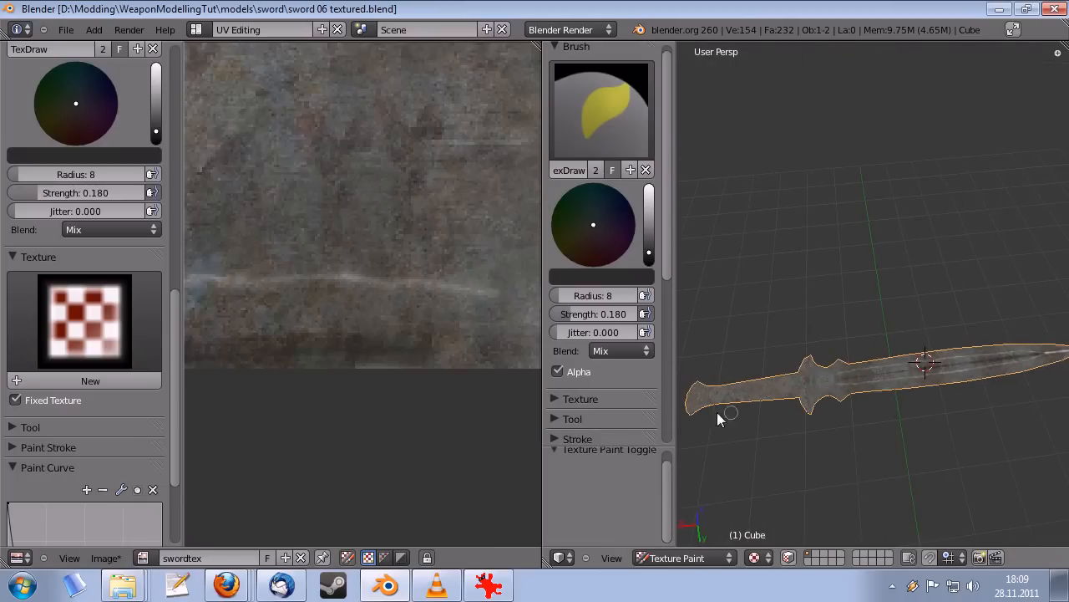
pyautogui.click(106, 557)
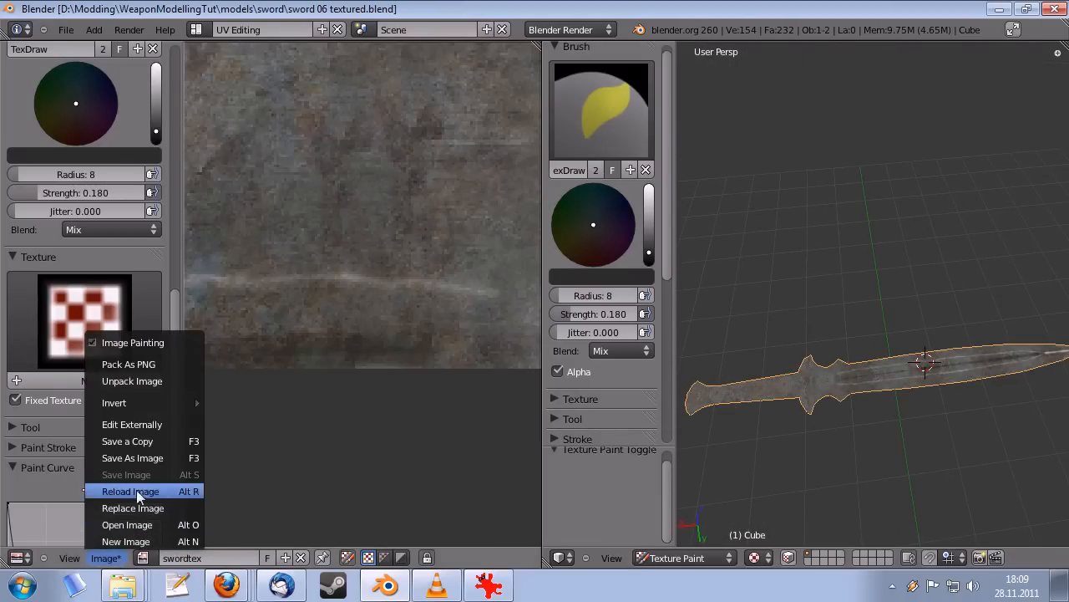
pyautogui.click(149, 368)
# - Inspect the handle on the model and compare it with the background.png reference in IrfanView, then return to Blender
pyautogui.moveTo(903, 413); pyautogui.dragTo(872, 449, button='middle')
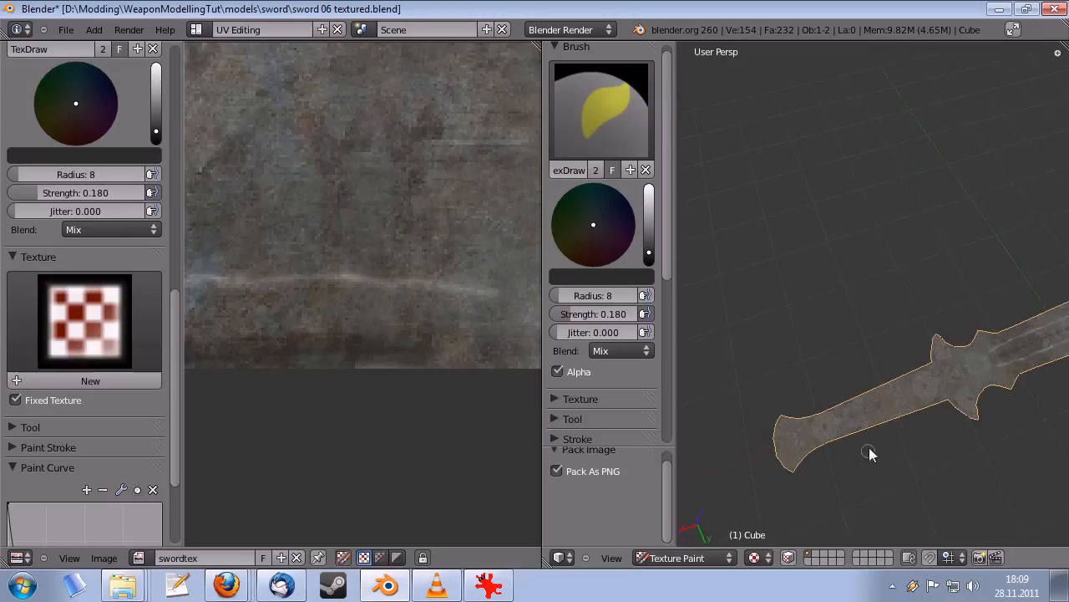
pyautogui.scroll(4, 911, 405)
pyautogui.moveTo(911, 404); pyautogui.dragTo(826, 346, button='middle')
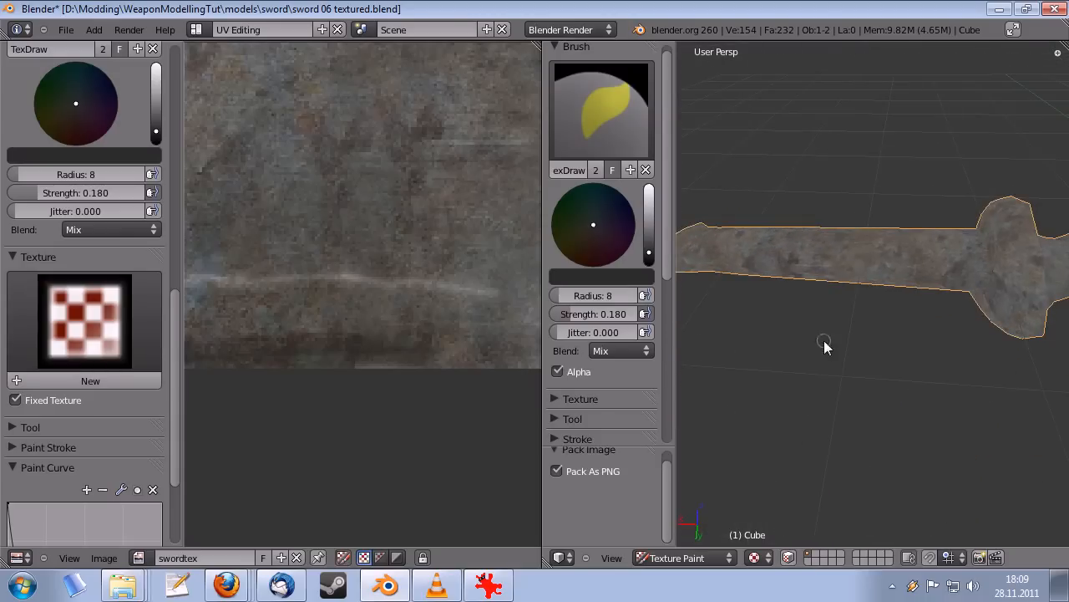
pyautogui.hotkey('alt', 'Tab')
pyautogui.hotkey('alt', 'Tab')
pyautogui.hotkey('alt', 'shift', 'Tab')
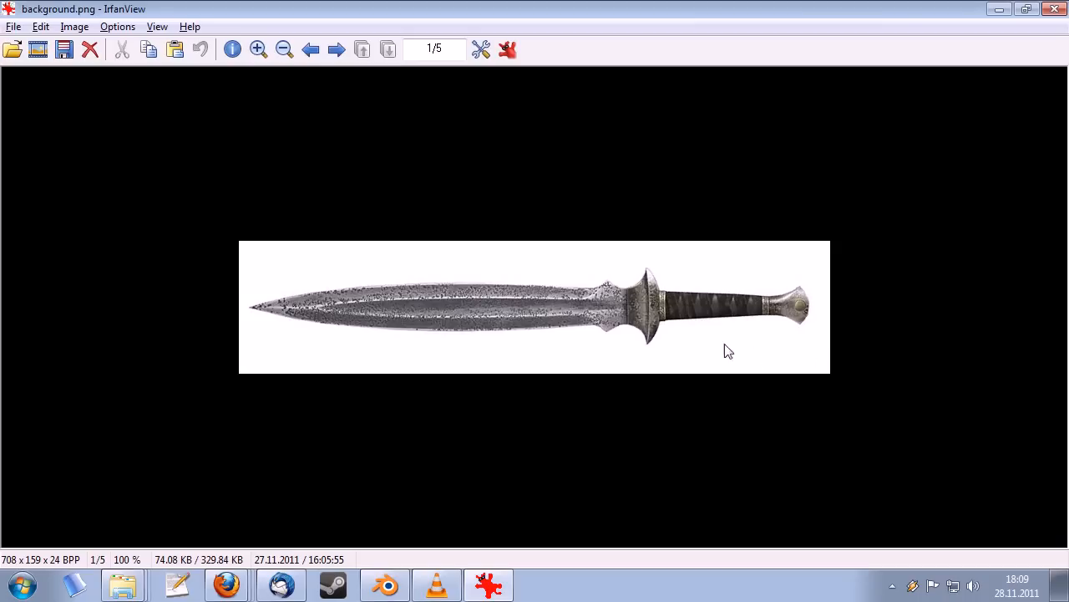
pyautogui.hotkey('alt', 'Tab')
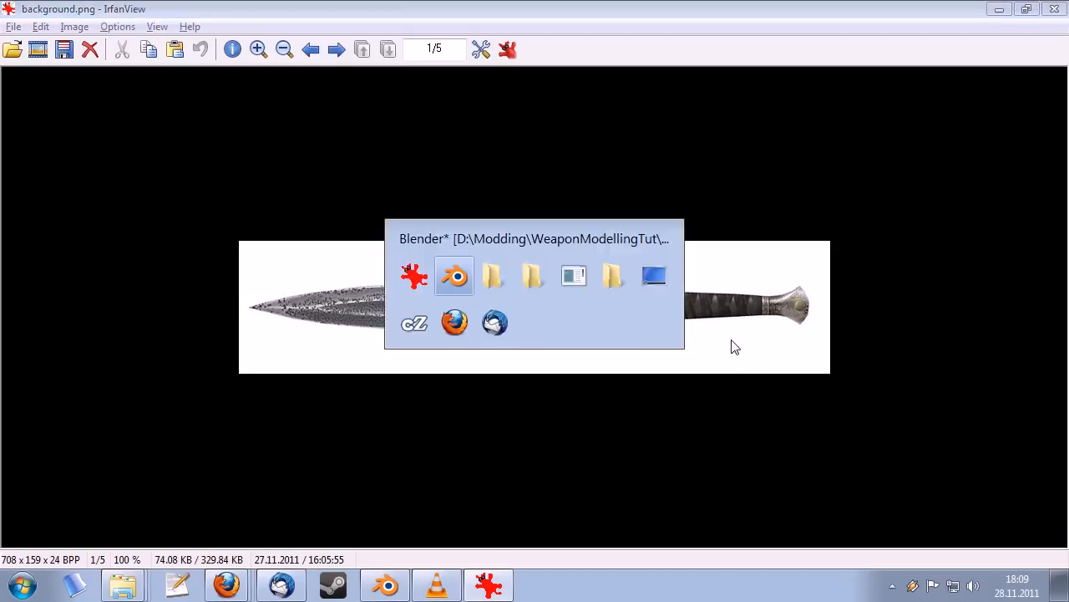
# - Switch to the Default screen layout and bring the sword's handle and guard into view
pyautogui.moveTo(836, 301); pyautogui.dragTo(835, 355, button='middle')
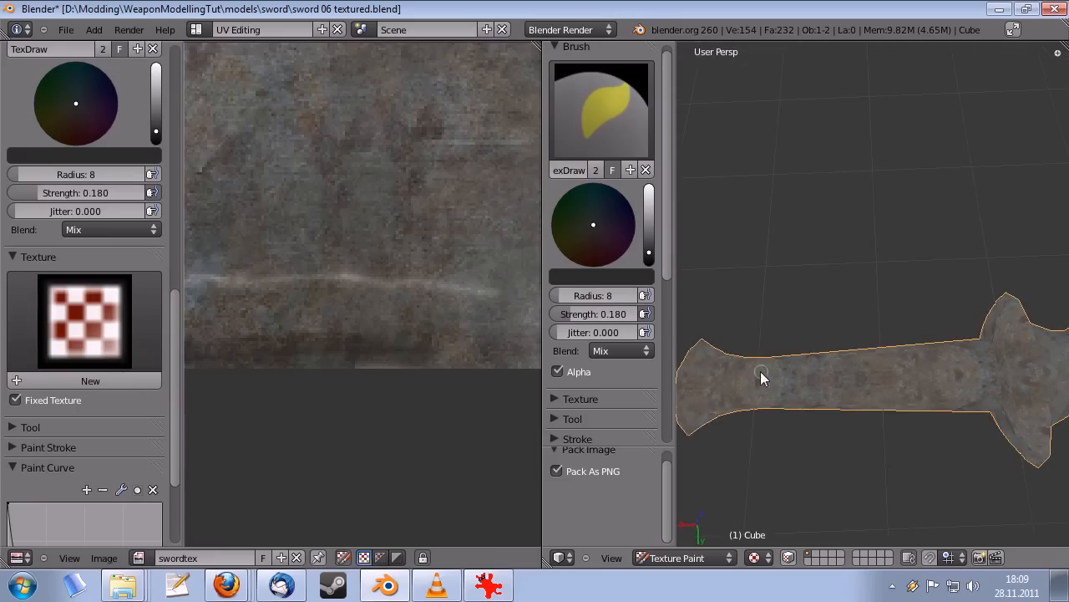
pyautogui.moveTo(412, 310); pyautogui.dragTo(384, 310, button='middle')
pyautogui.scroll(-2, 465, 306)
pyautogui.scroll(-4, 464, 306)
pyautogui.moveTo(839, 334); pyautogui.dragTo(878, 332, button='middle')
pyautogui.click(197, 29)
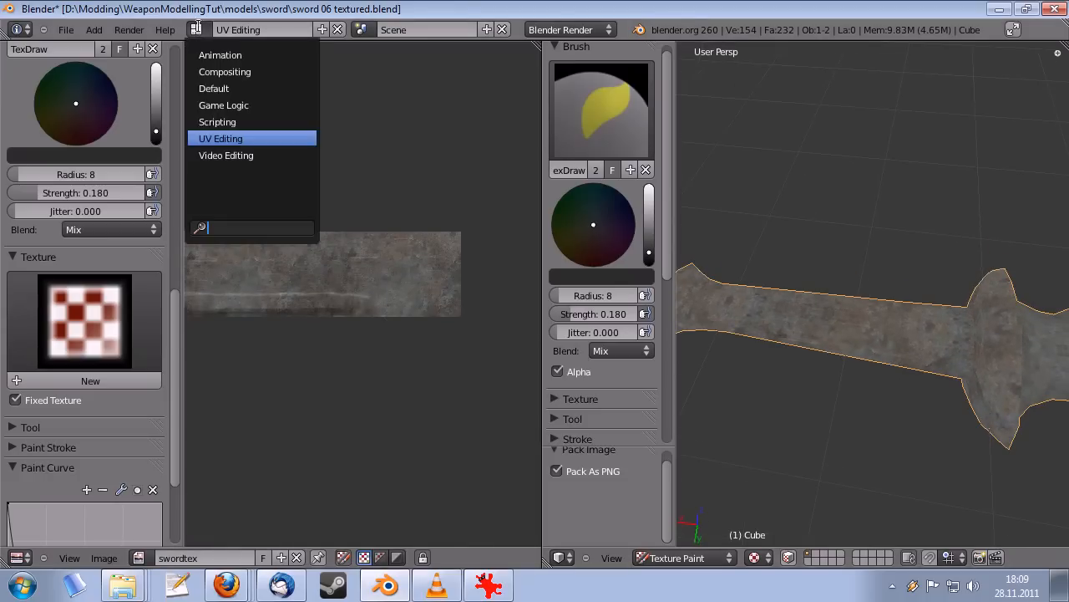
pyautogui.click(240, 89)
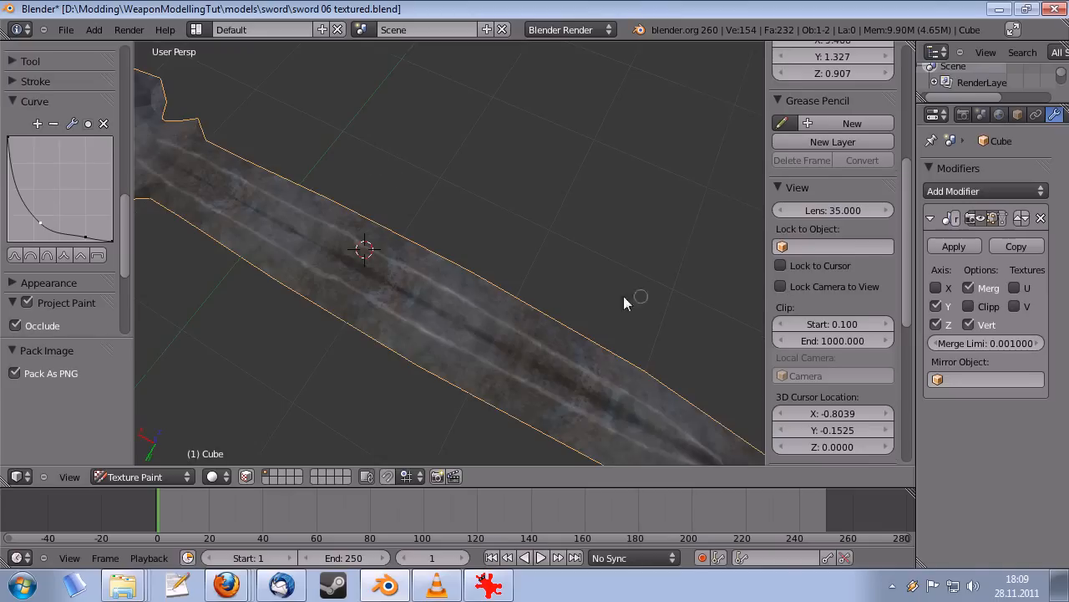
pyautogui.moveTo(635, 300); pyautogui.dragTo(447, 320, button='middle')
pyautogui.scroll(-2, 448, 320)
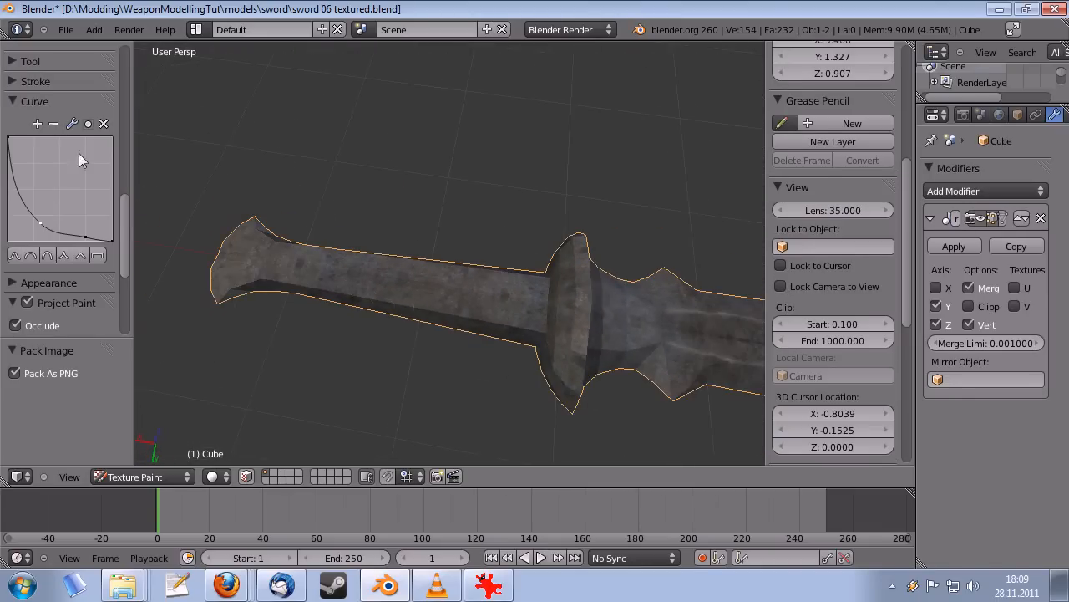
# - Add a new texture to the TexDraw paint brush
pyautogui.moveTo(126, 230)
pyautogui.mouseDown()
pyautogui.moveTo(119, 90)
pyautogui.moveTo(125, 188)
pyautogui.mouseUp()
pyautogui.moveTo(343, 293); pyautogui.dragTo(351, 330, button='middle')
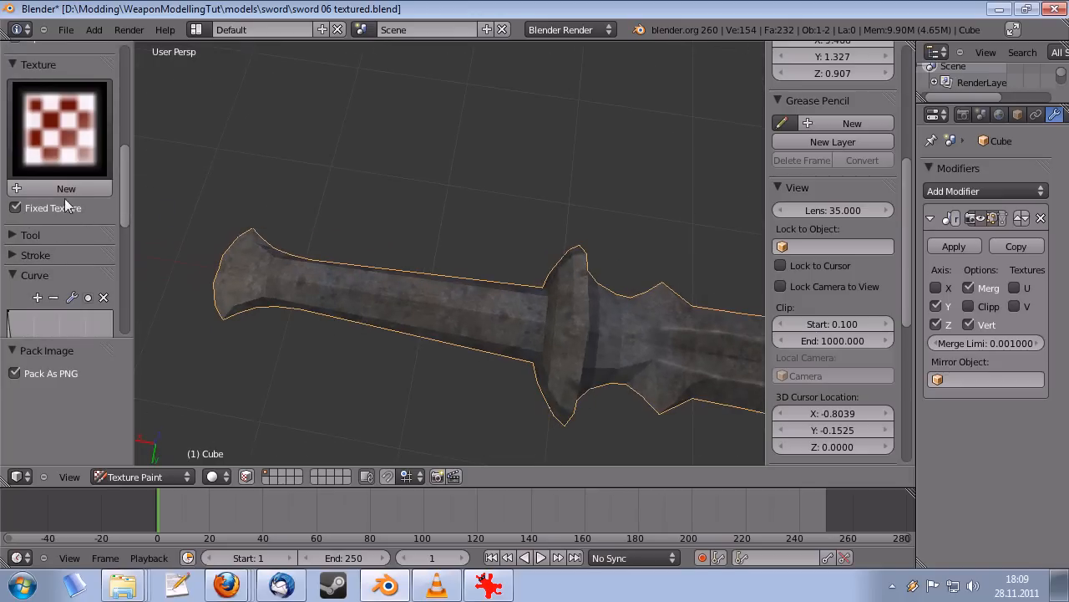
pyautogui.scroll(2, 81, 283)
pyautogui.click(58, 236)
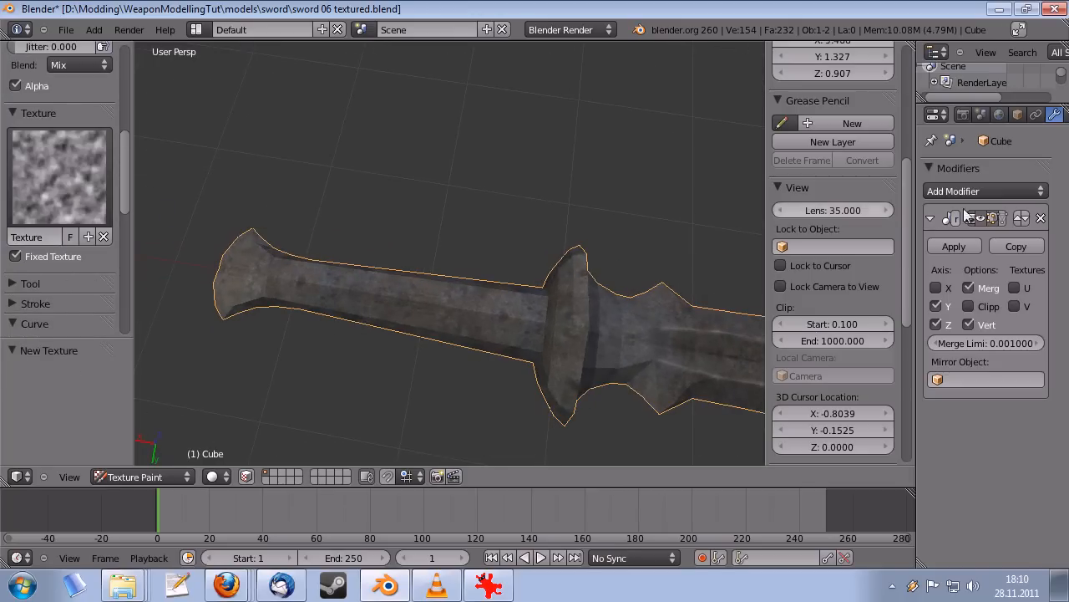
# - Show the brush's texture properties and rename the new brush texture "handle"
pyautogui.moveTo(1002, 114); pyautogui.dragTo(891, 124, button='middle')
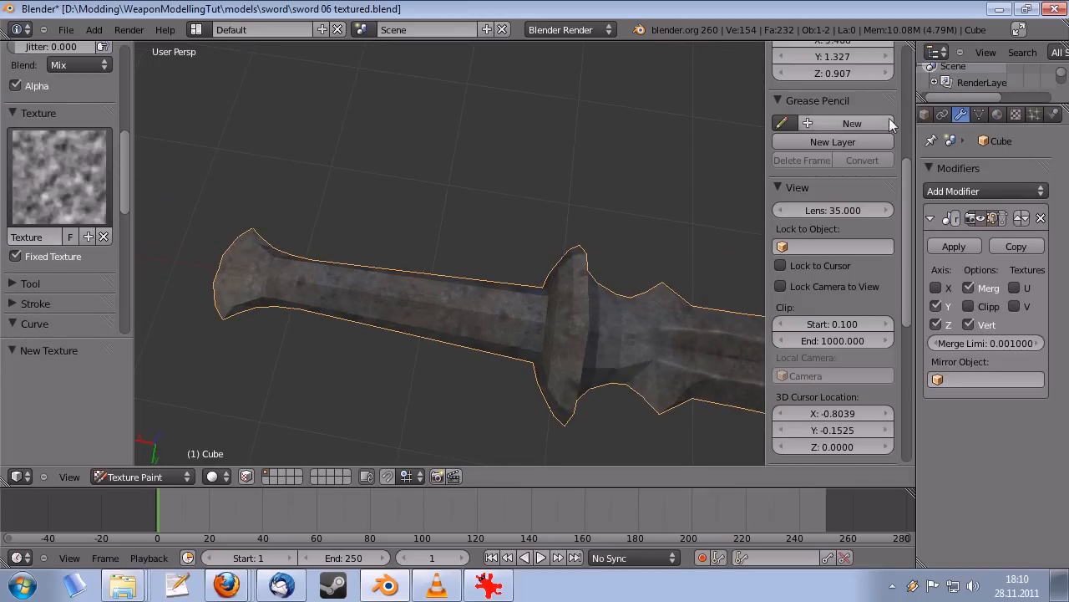
pyautogui.click(1016, 115)
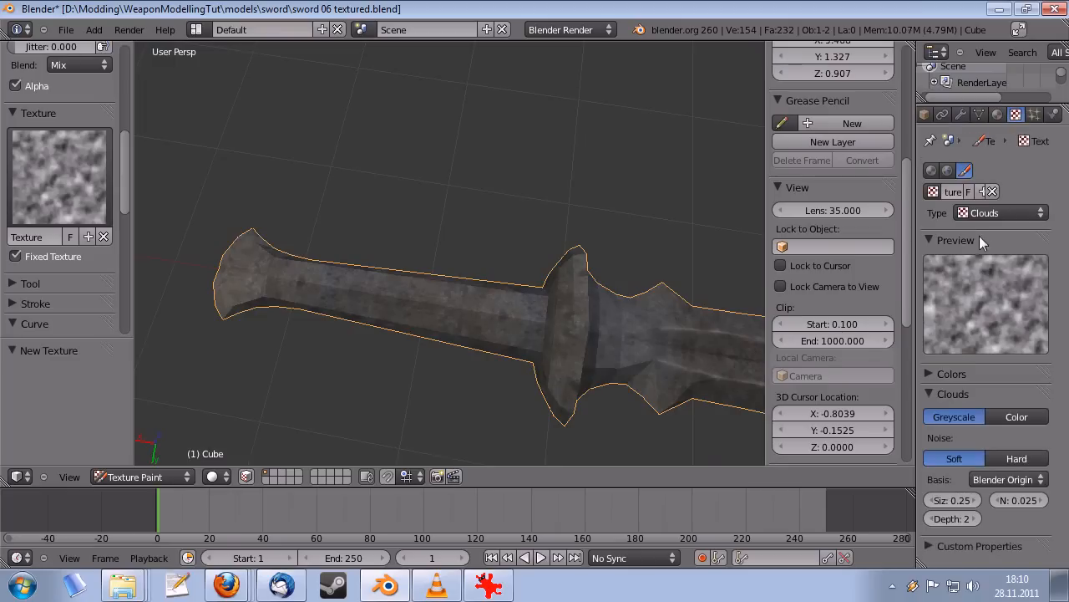
pyautogui.click(1003, 213)
pyautogui.click(1000, 209)
pyautogui.click(993, 214)
pyautogui.click(1001, 209)
pyautogui.click(932, 170)
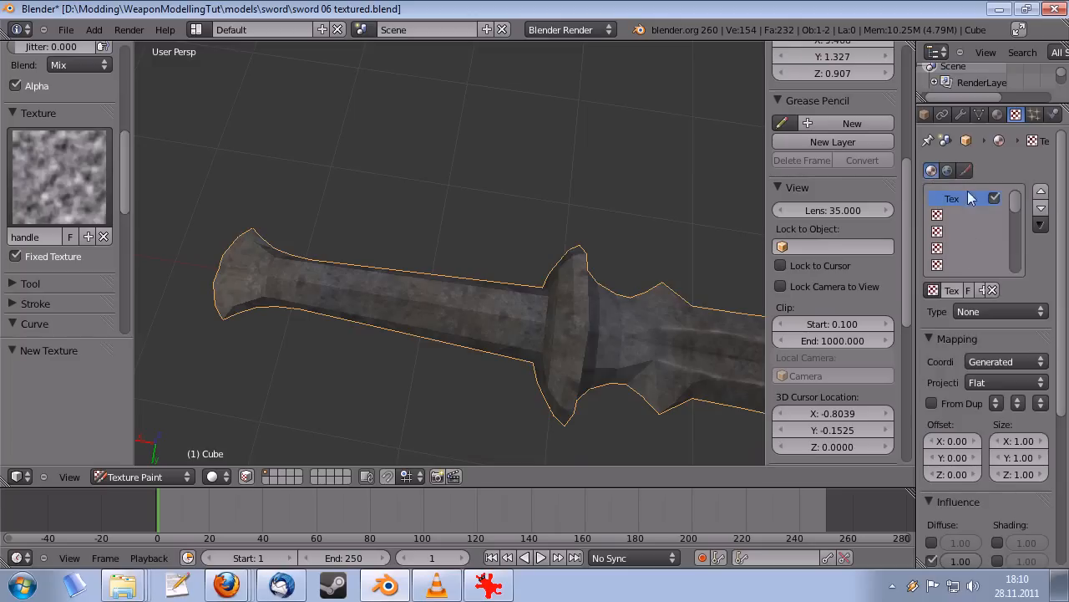
pyautogui.click(965, 169)
pyautogui.click(932, 190)
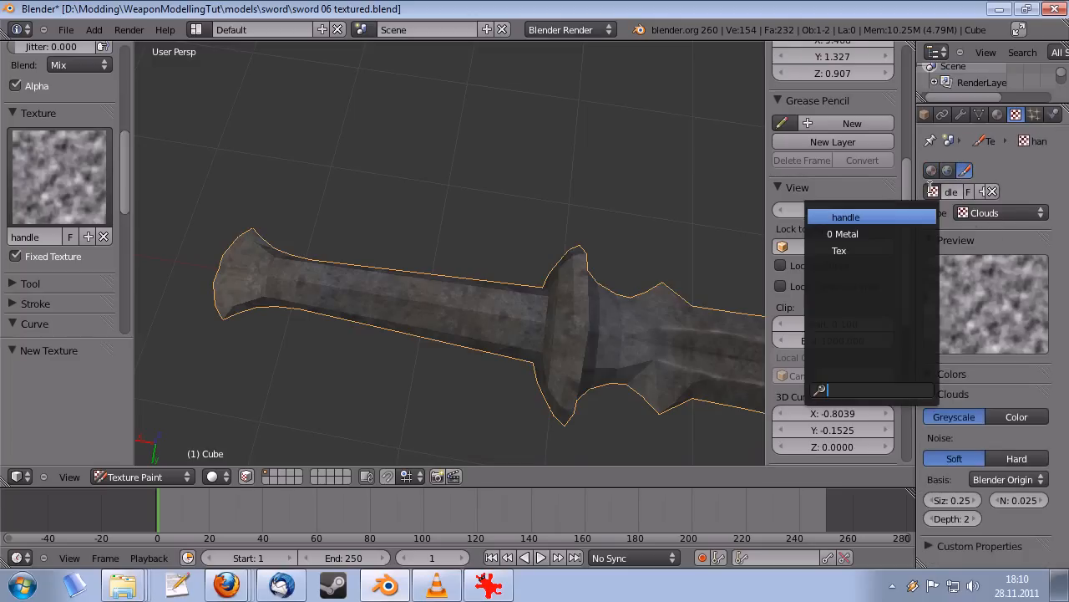
# - Set the handle brush texture's type to Image or Movie and start opening an image file for it
pyautogui.click(989, 213)
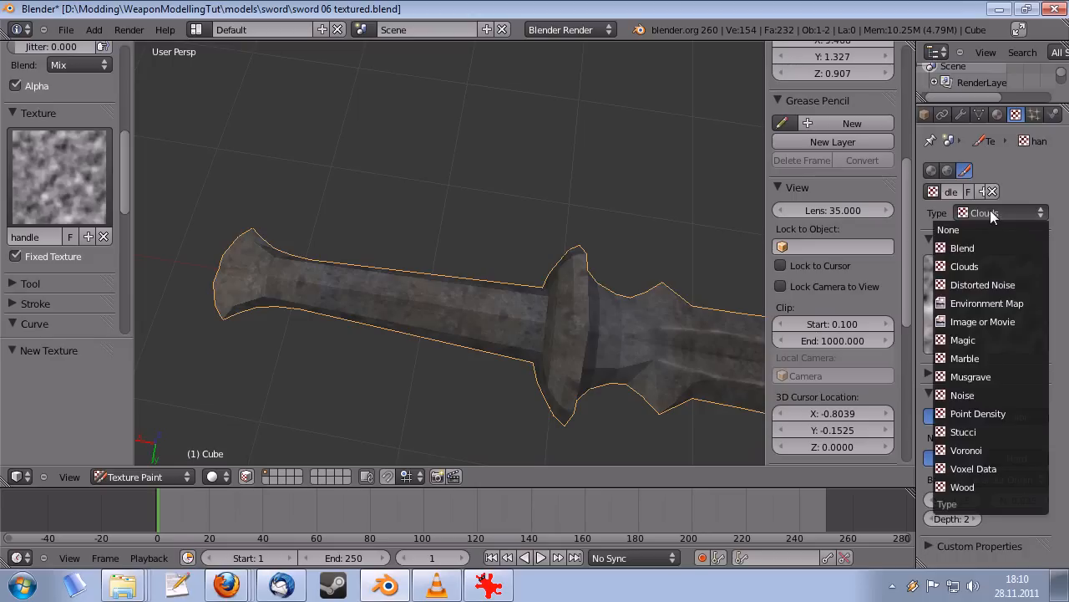
pyautogui.click(995, 322)
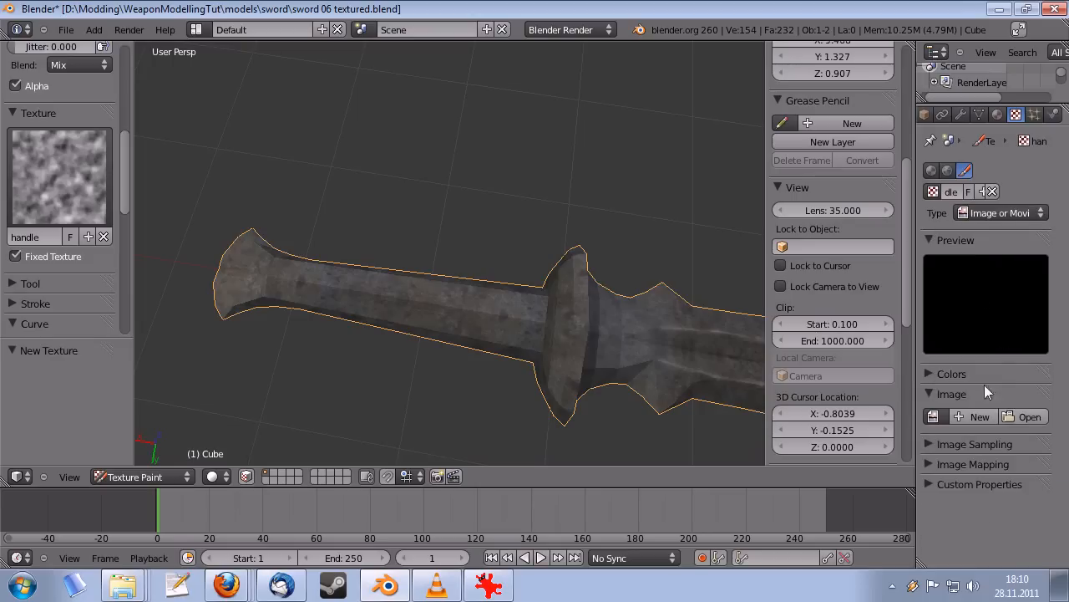
pyautogui.click(1028, 416)
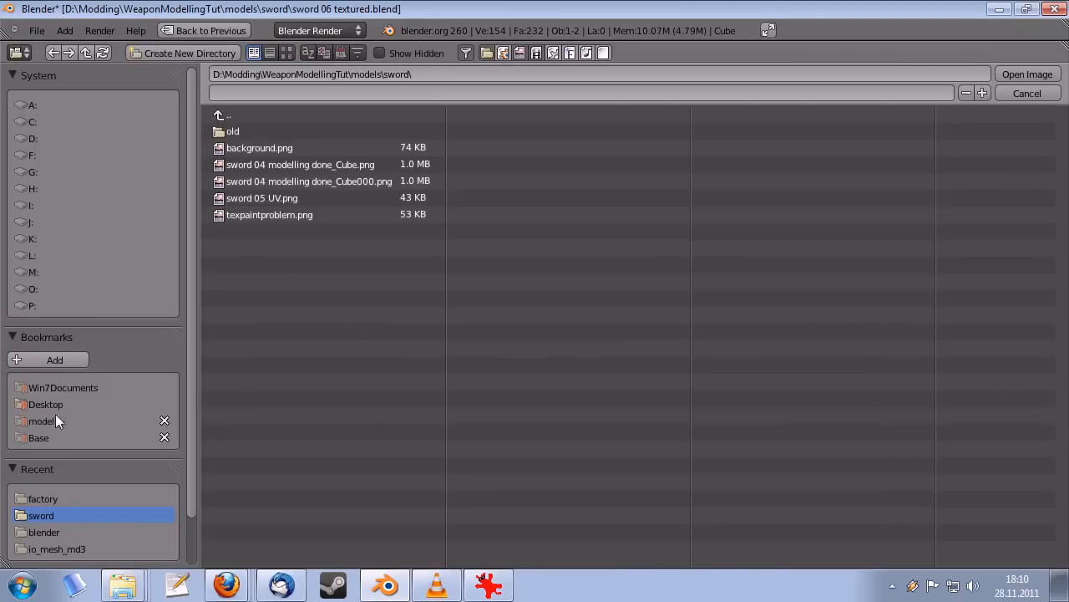
# - Browse to the bookmarked Base folder's textures directory and look through the imperial folder for a handle texture
pyautogui.click(35, 438)
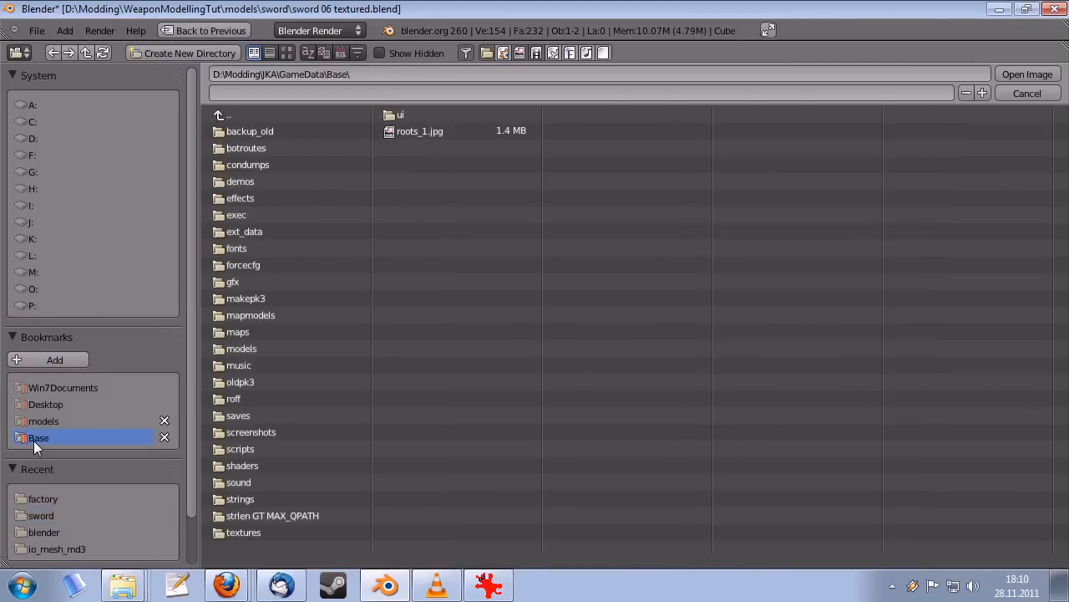
pyautogui.click(257, 532)
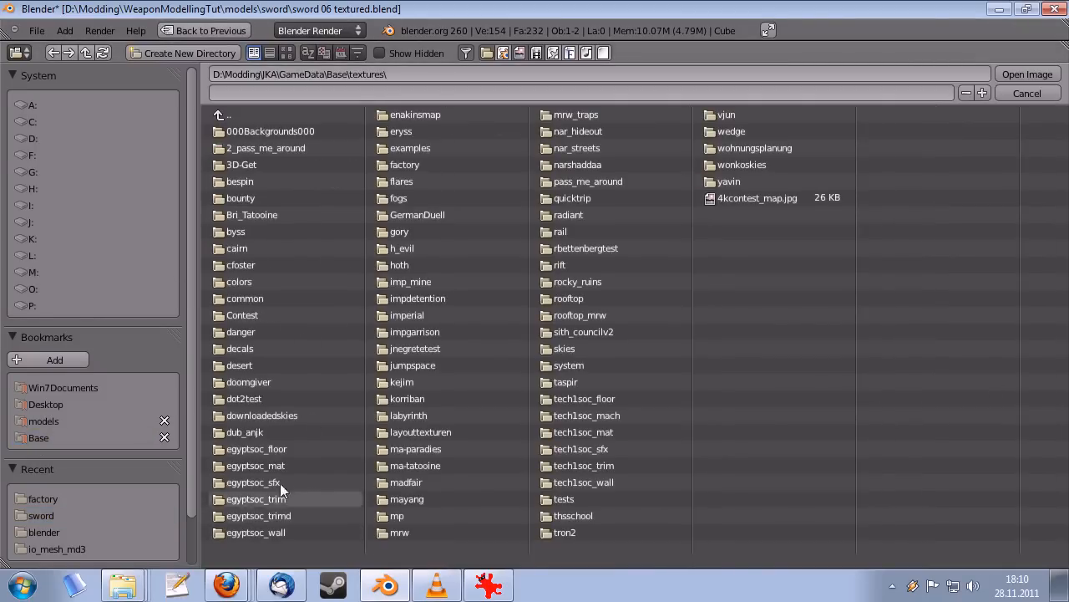
pyautogui.click(286, 53)
pyautogui.click(252, 52)
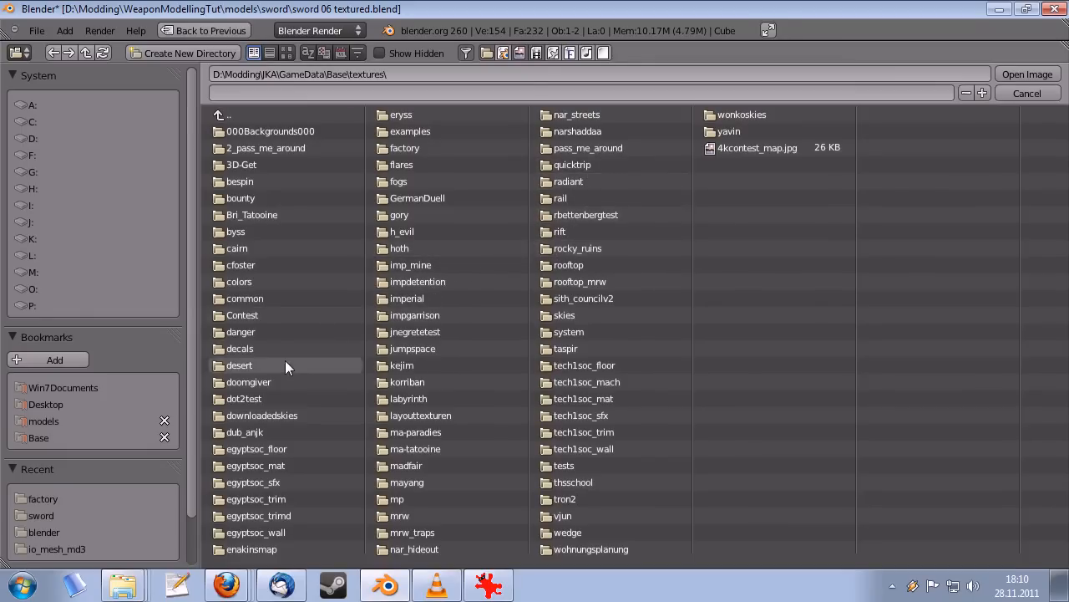
pyautogui.click(482, 299)
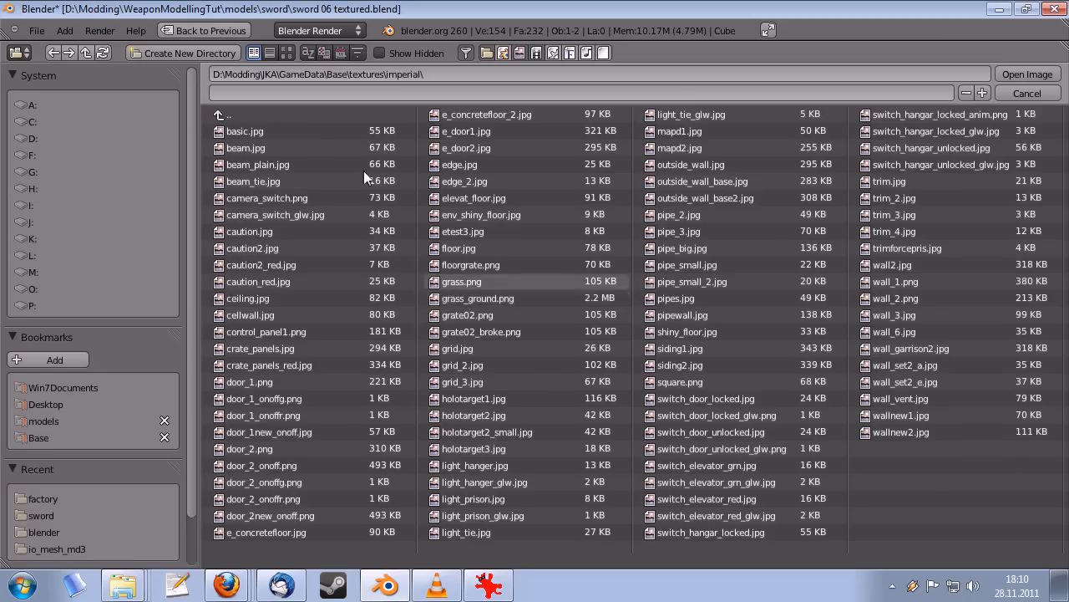
# - Examine the rocky_ruins textures as thumbnails for a suitable handle image, and return to the textures folder in short list view
pyautogui.click(221, 118)
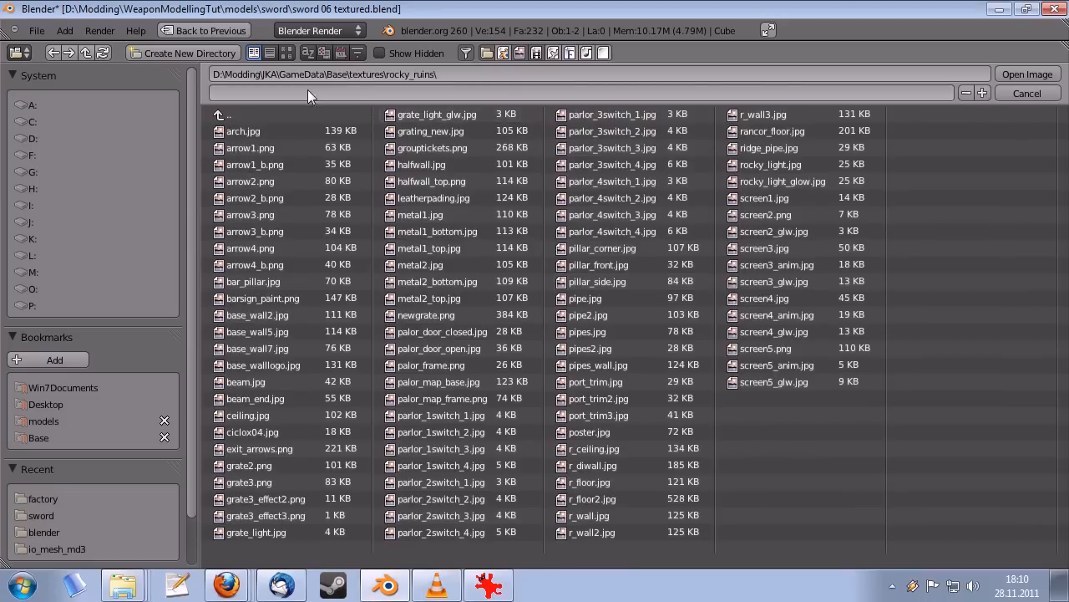
pyautogui.click(287, 53)
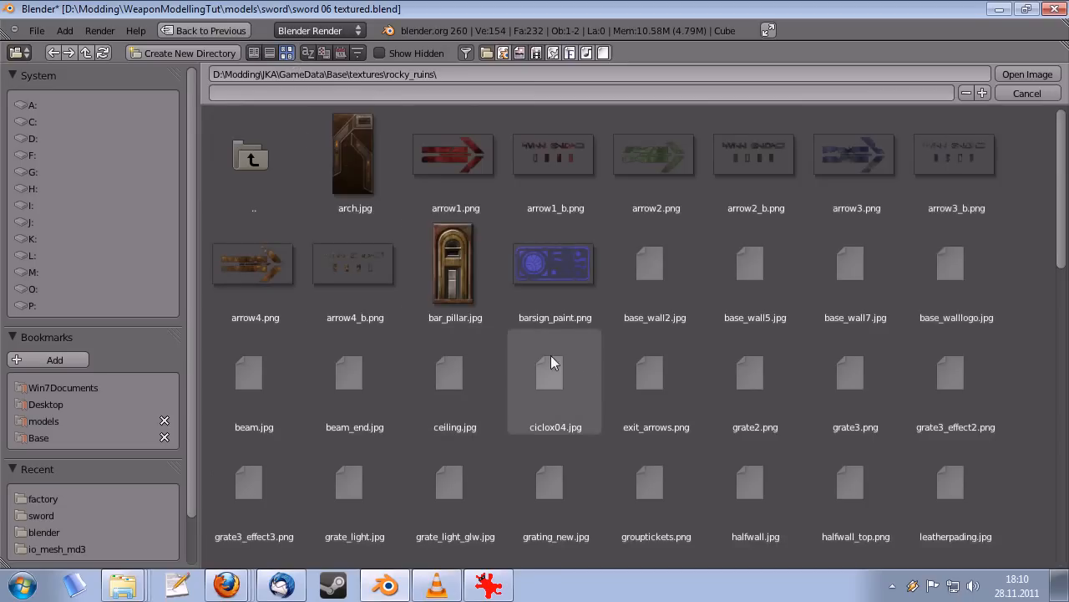
pyautogui.scroll(-3, 559, 347)
pyautogui.scroll(-3, 562, 348)
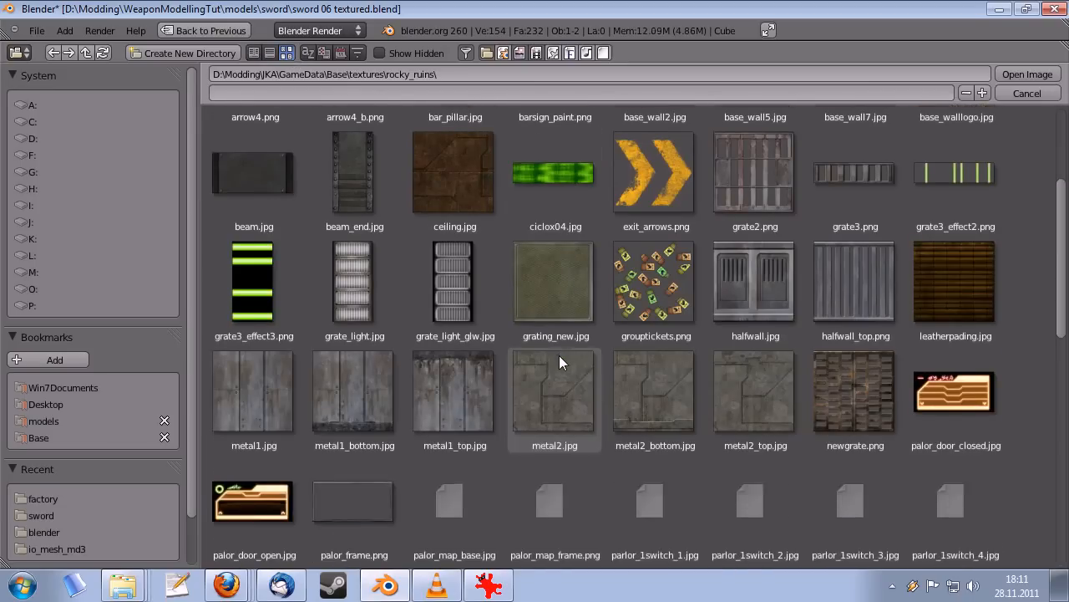
pyautogui.scroll(-3, 560, 356)
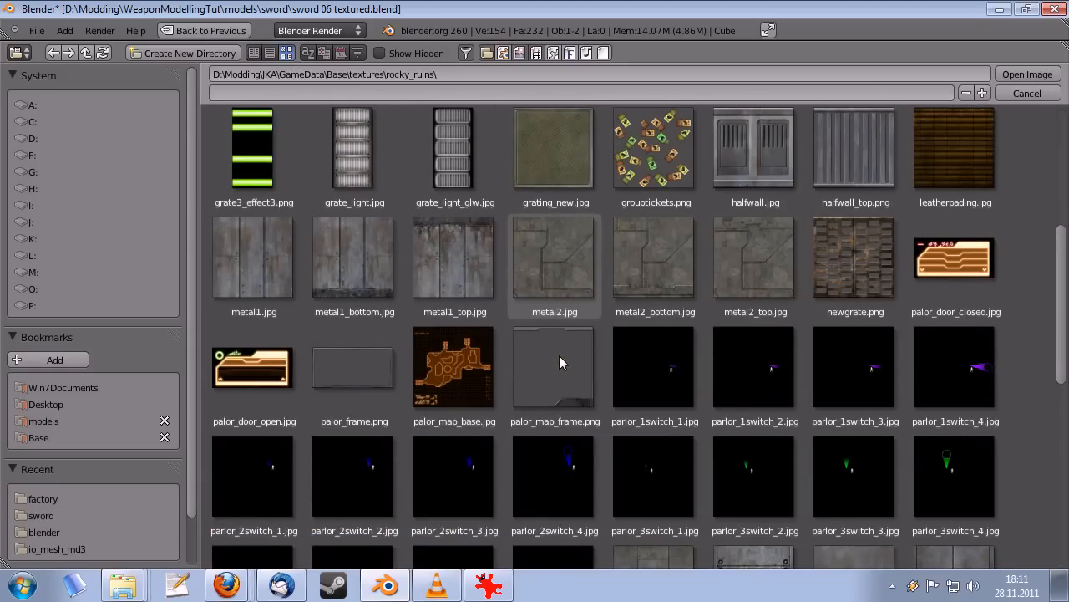
pyautogui.scroll(-5, 559, 355)
pyautogui.scroll(-5, 559, 361)
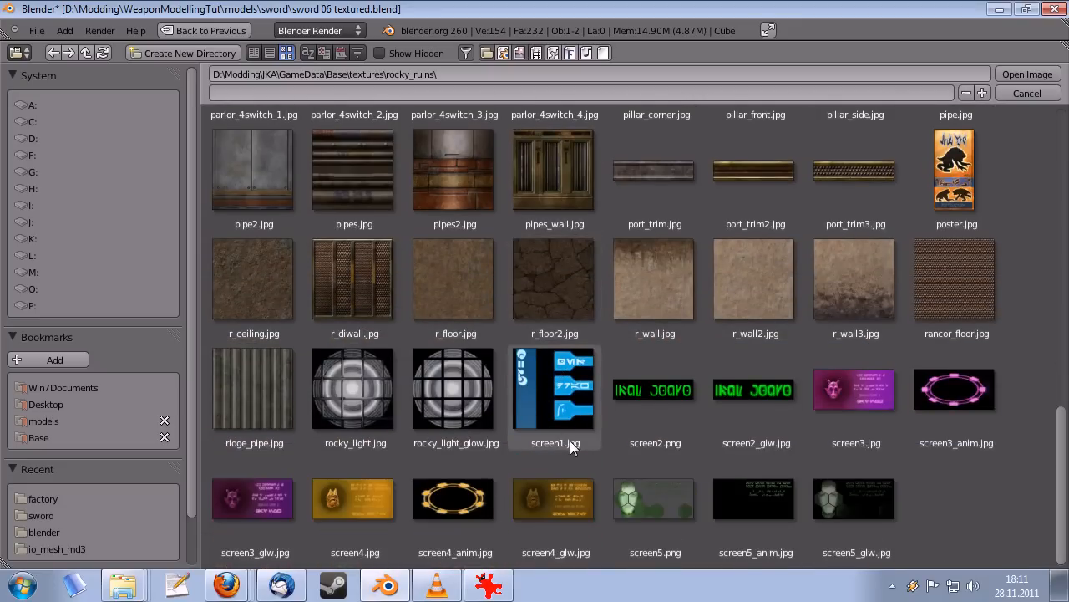
pyautogui.scroll(5, 583, 421)
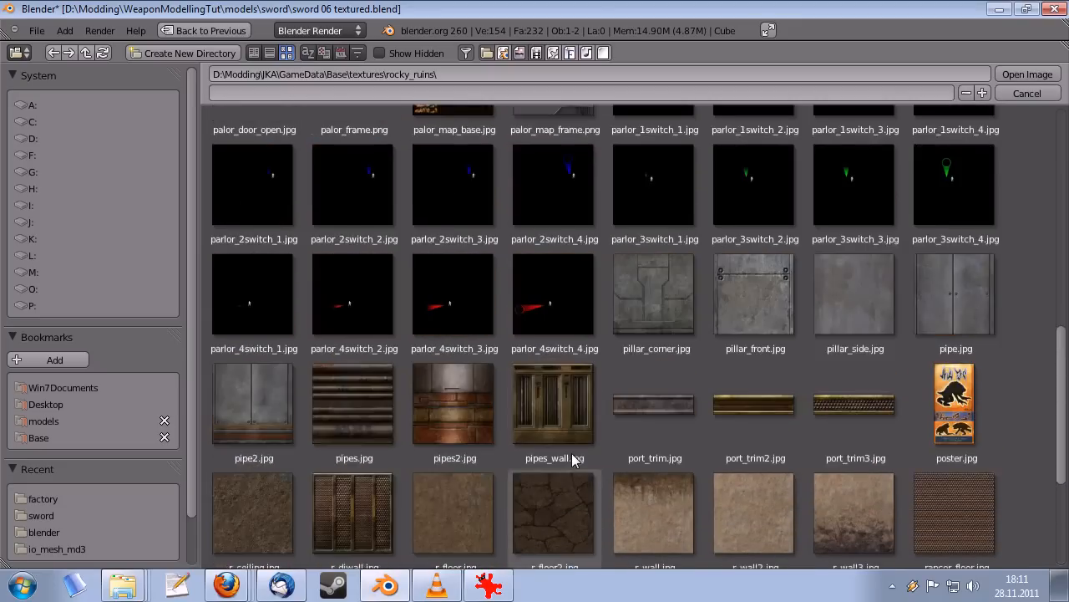
pyautogui.scroll(10, 571, 452)
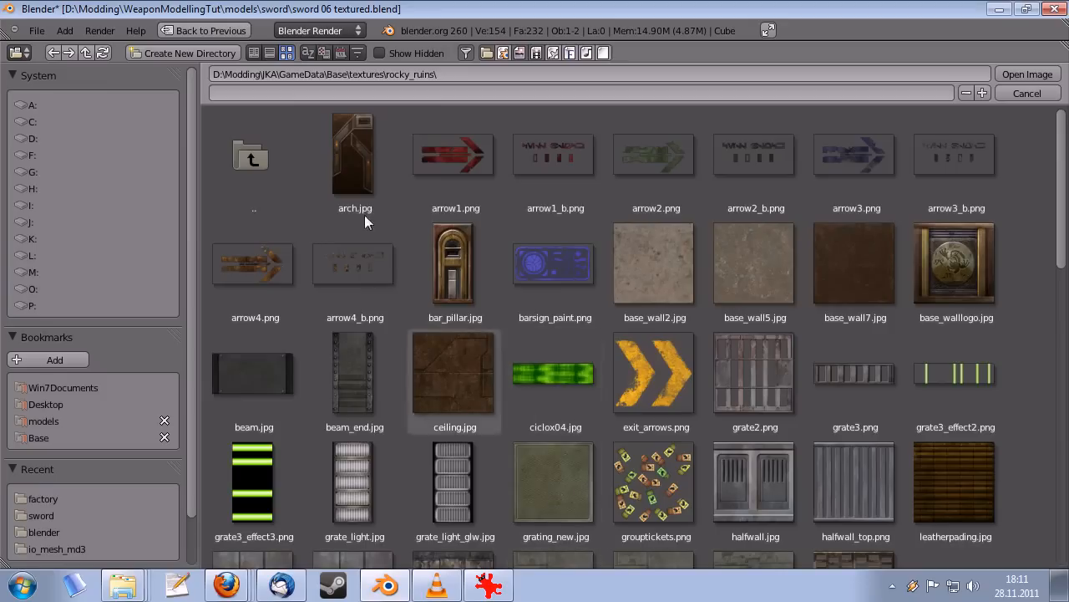
pyautogui.click(250, 159)
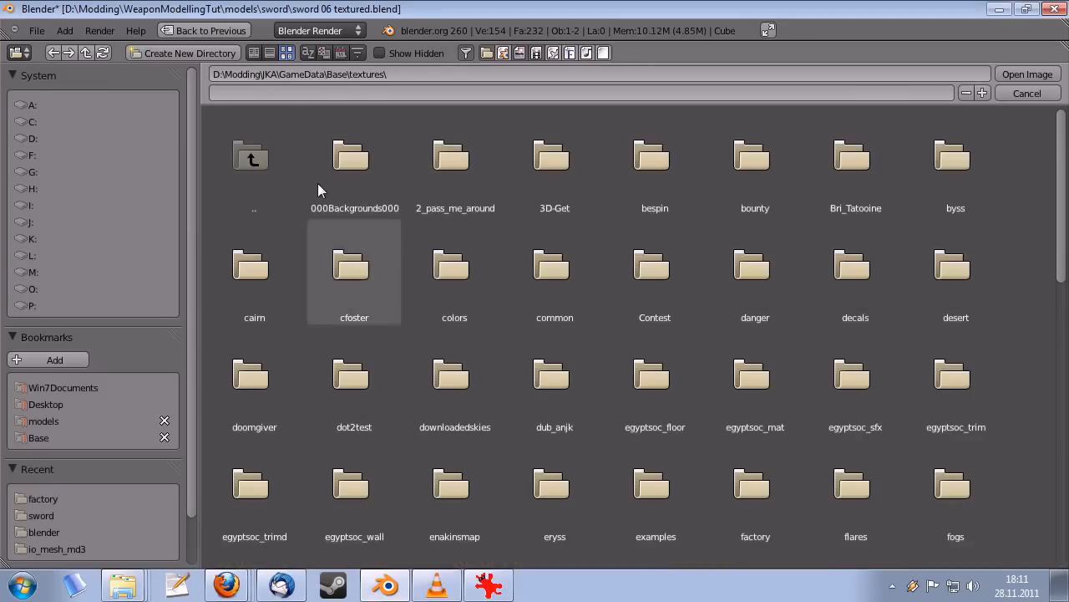
pyautogui.click(254, 53)
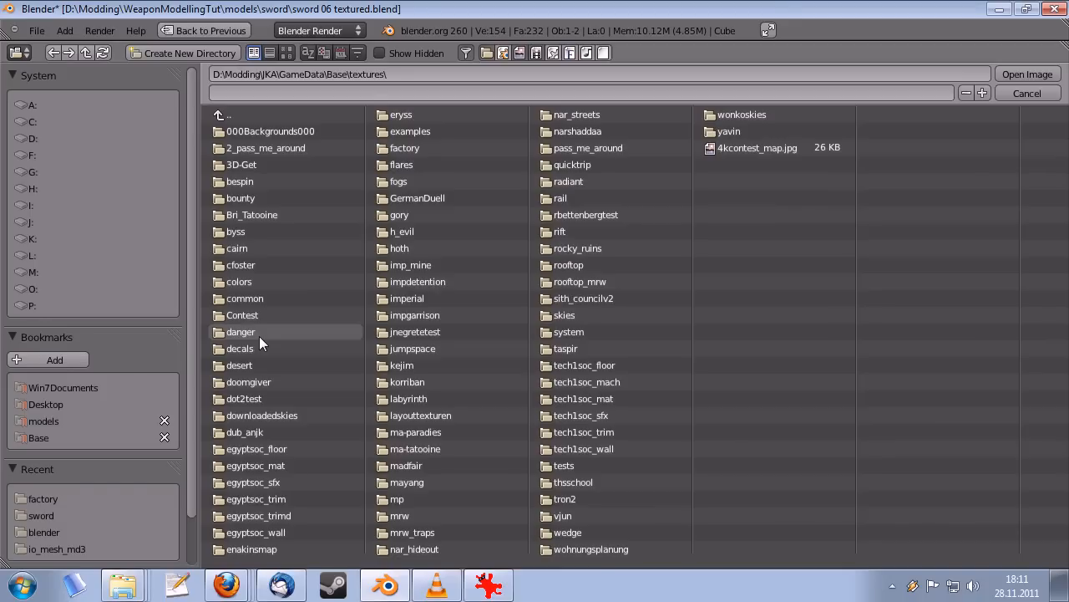
# - Look through the bounty and cairn texture folders as thumbnails for a suitable handle image
pyautogui.click(289, 202)
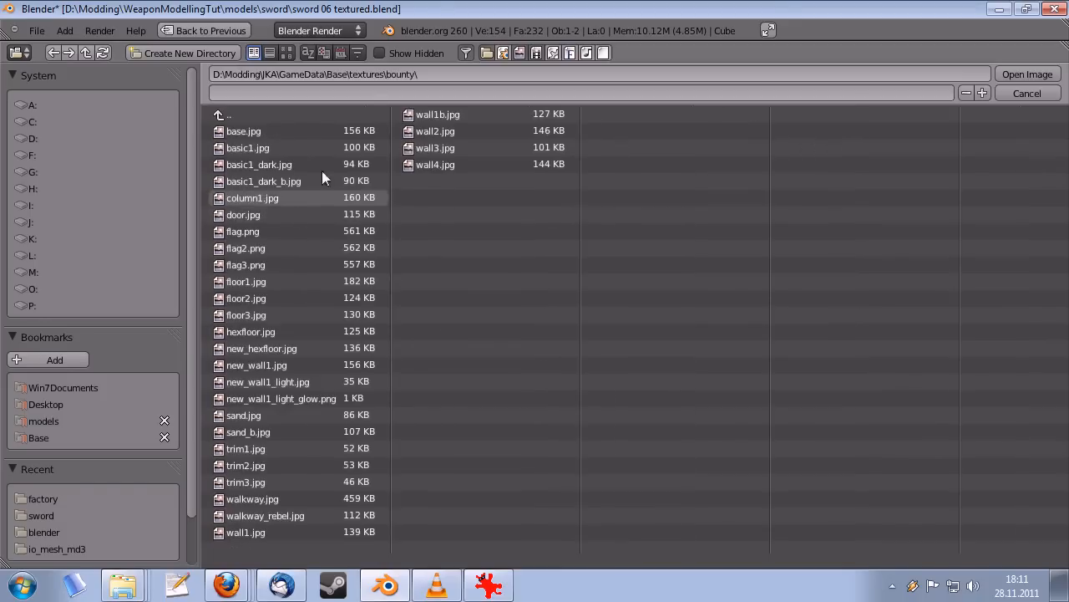
pyautogui.click(288, 52)
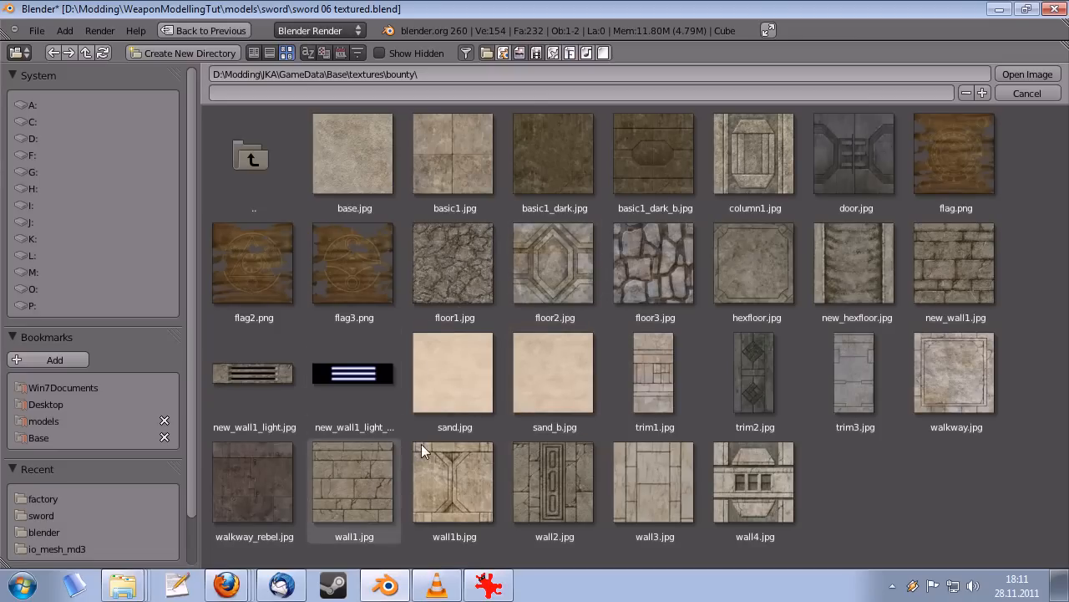
pyautogui.click(218, 134)
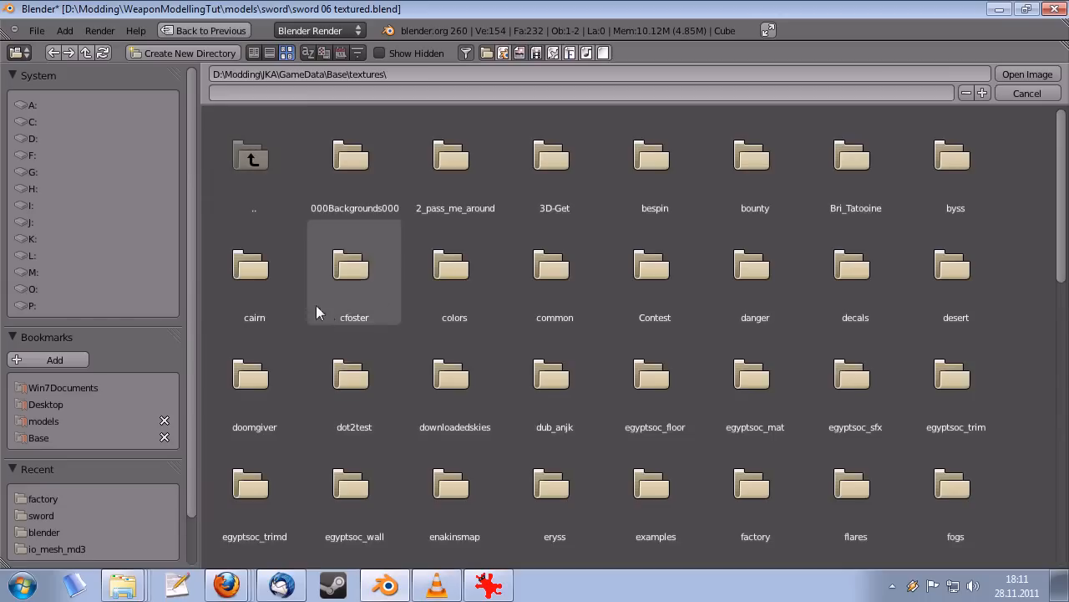
pyautogui.click(282, 319)
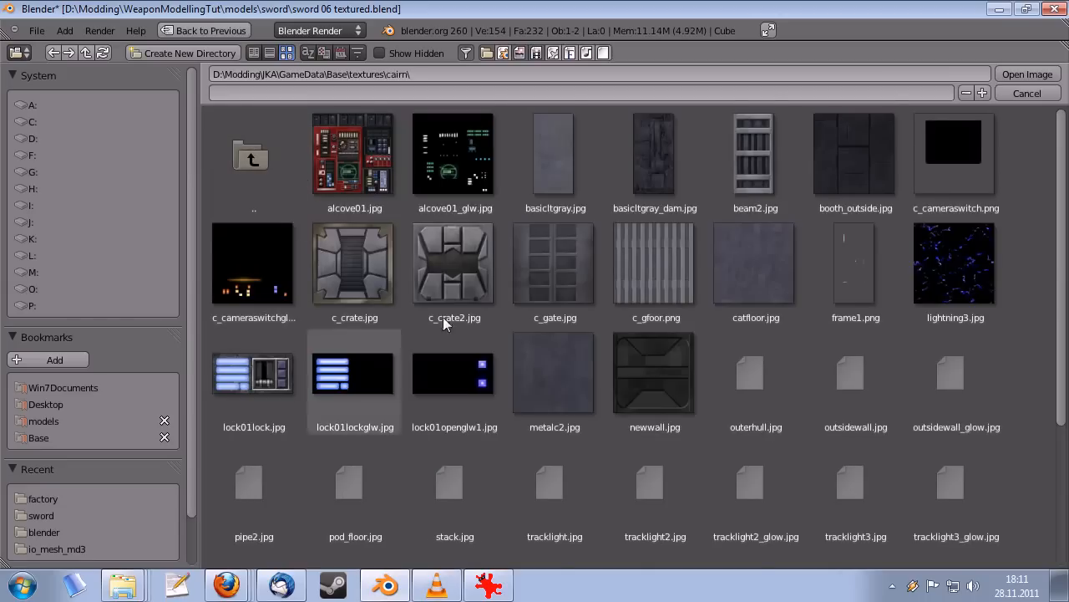
pyautogui.scroll(-6, 596, 328)
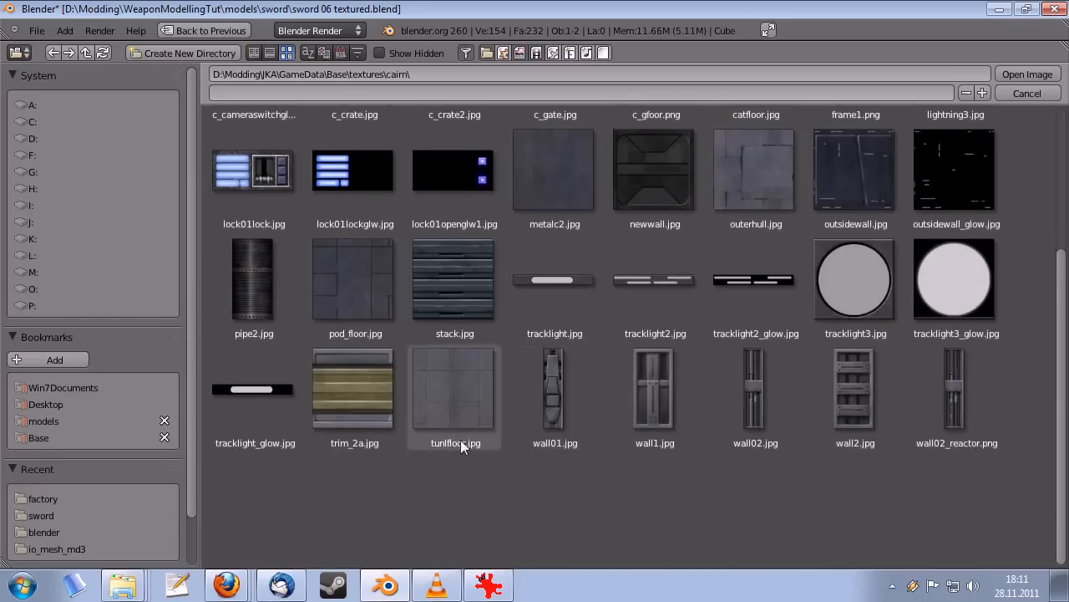
pyautogui.scroll(5, 259, 159)
pyautogui.click(267, 169)
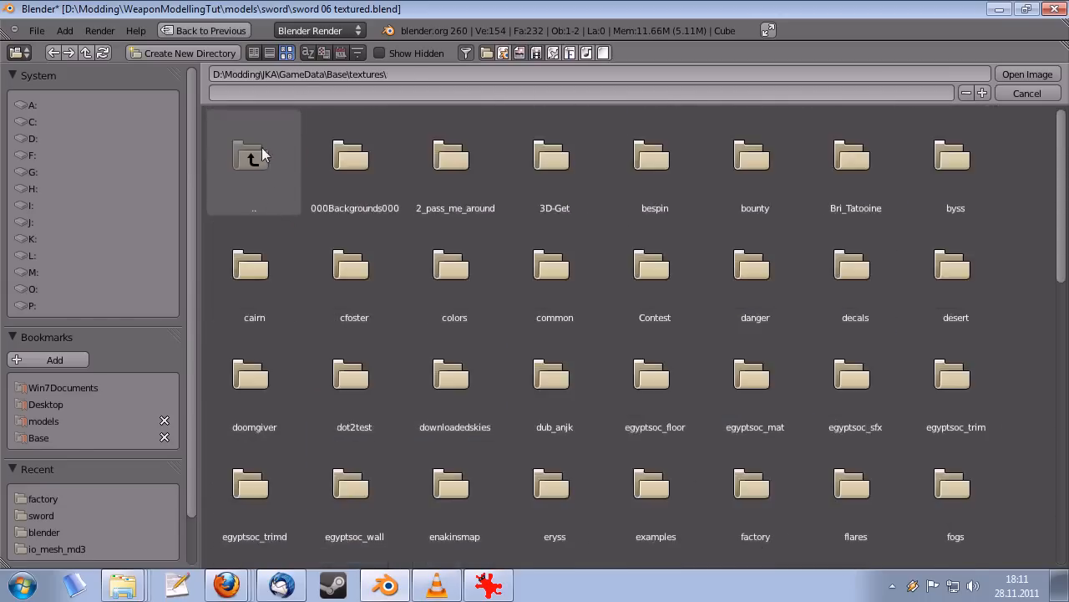
# - Open the korriban texture folder and examine its thumbnails for a suitable handle image
pyautogui.scroll(-3, 424, 430)
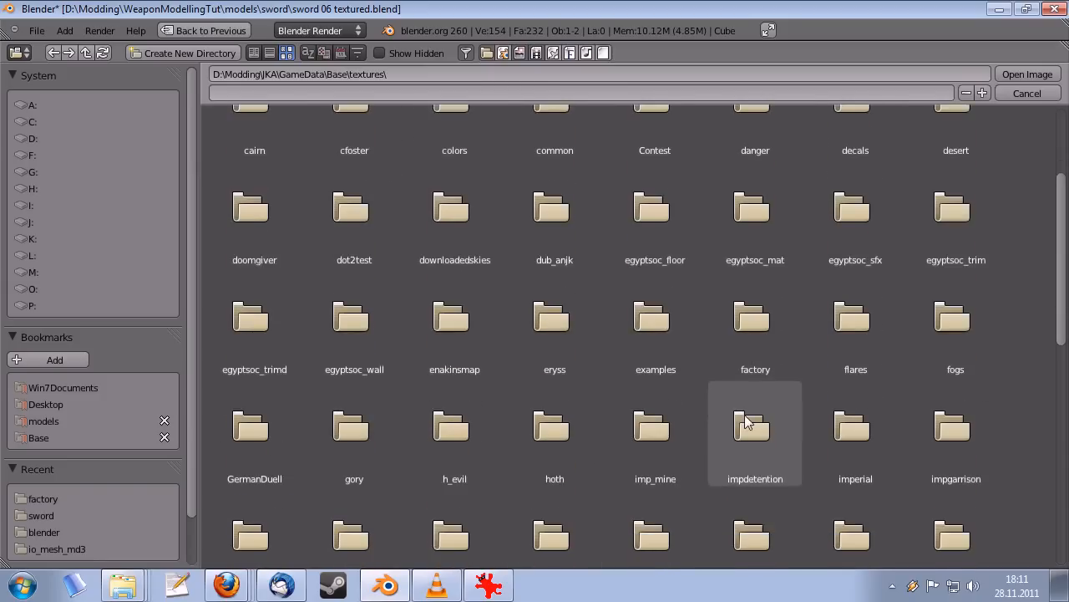
pyautogui.scroll(-4, 703, 435)
pyautogui.scroll(-3, 683, 426)
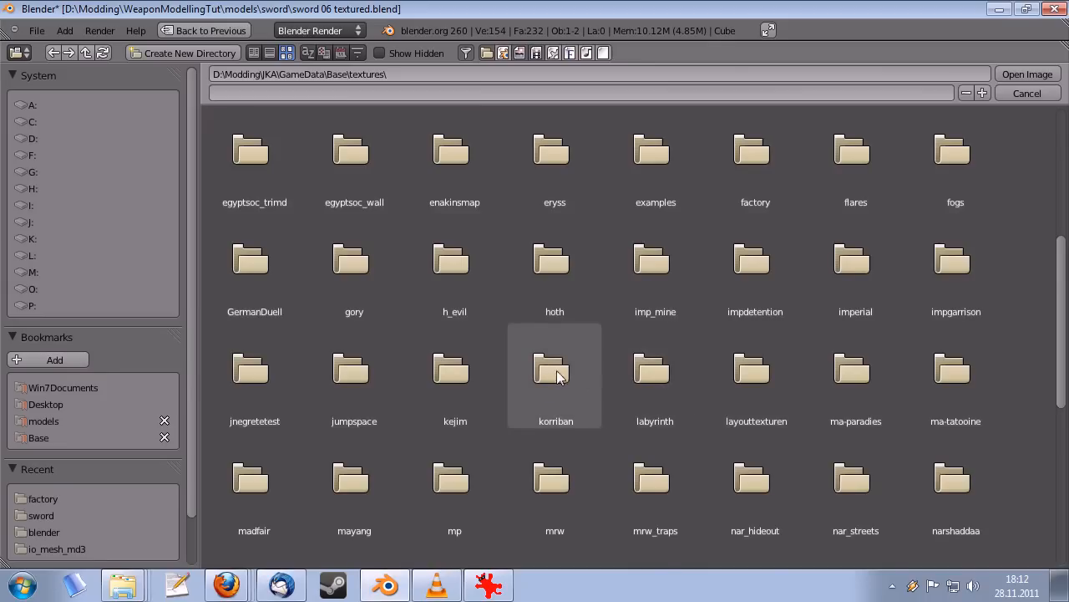
pyautogui.scroll(-1, 585, 363)
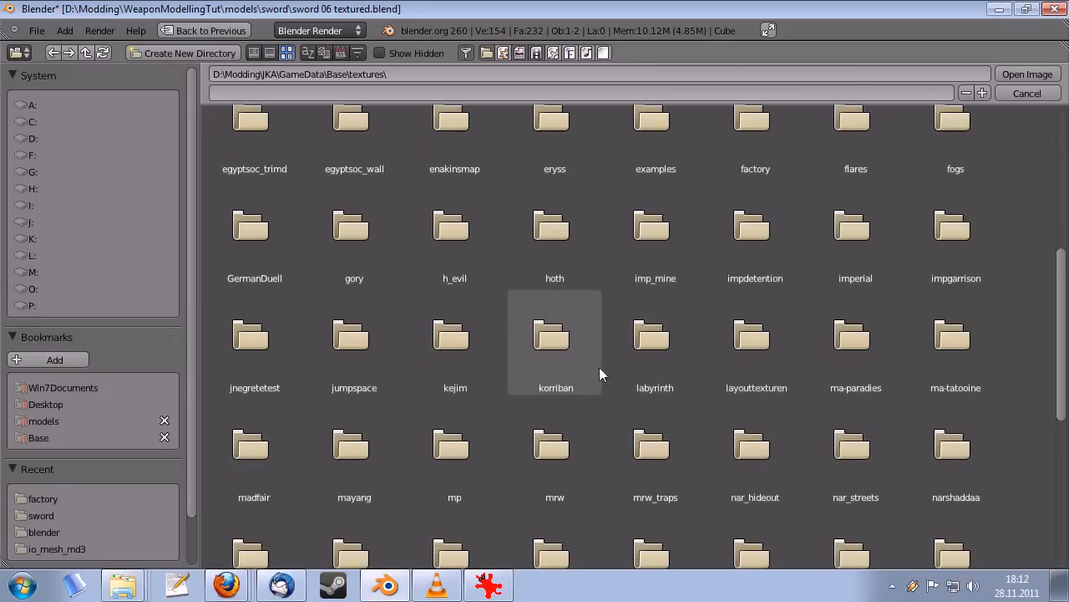
pyautogui.click(557, 347)
pyautogui.scroll(5, 505, 349)
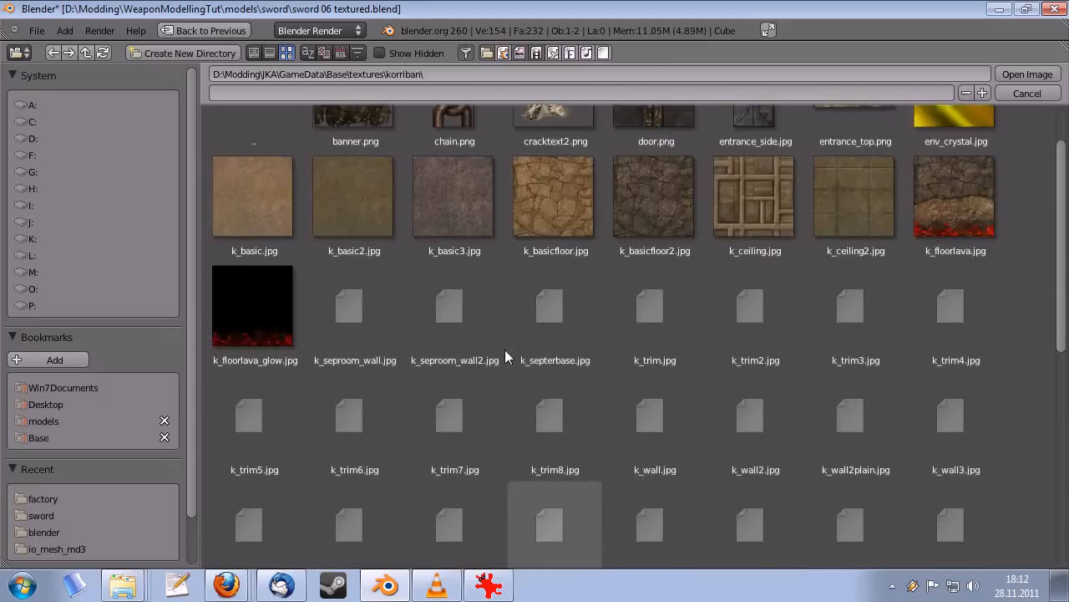
pyautogui.scroll(-12, 535, 293)
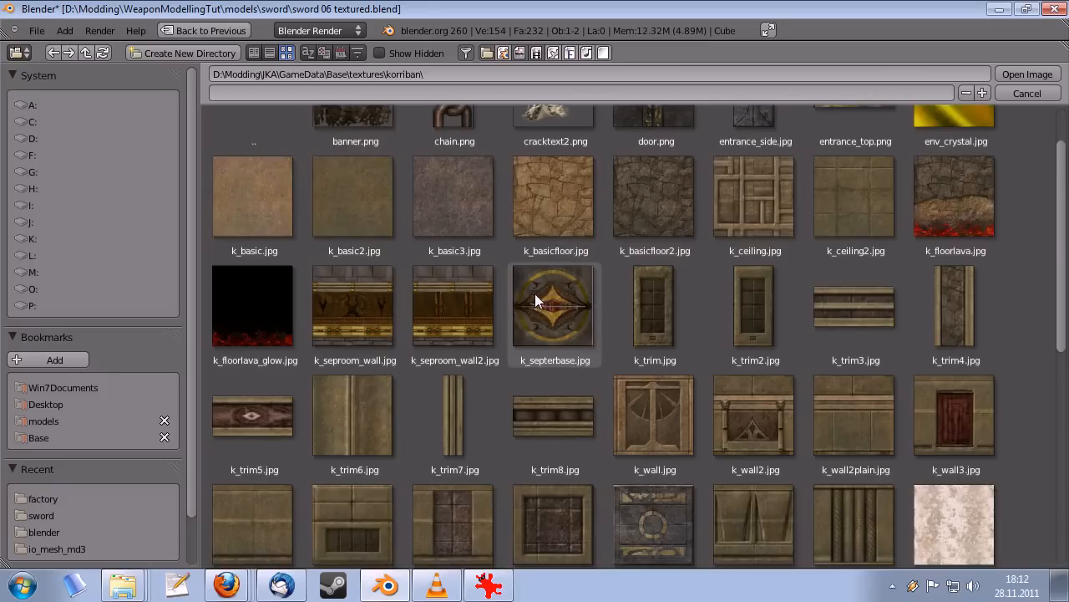
pyautogui.scroll(-3, 551, 294)
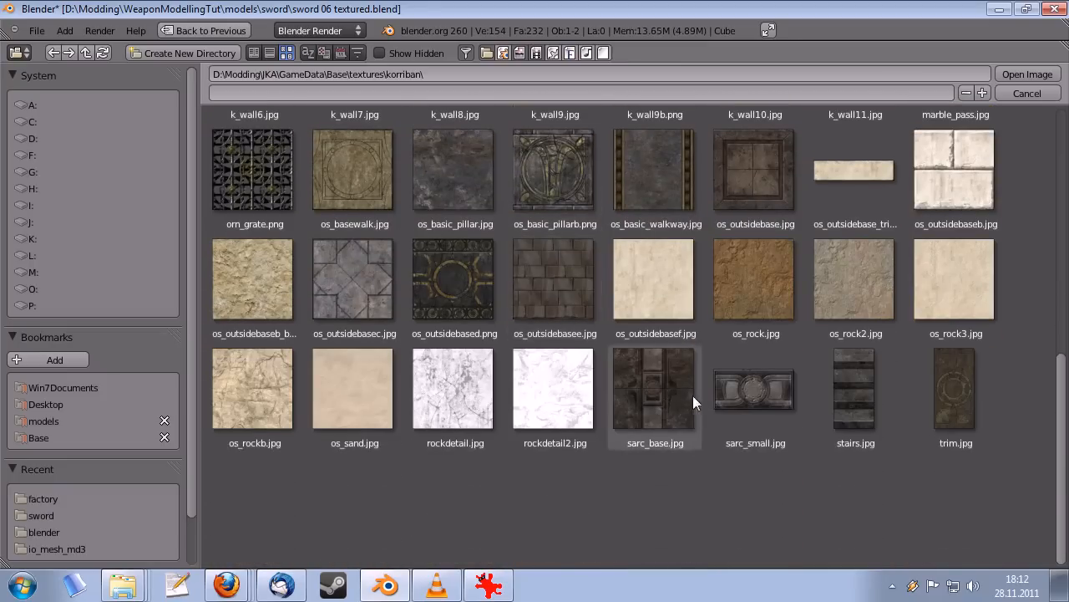
pyautogui.scroll(7, 647, 417)
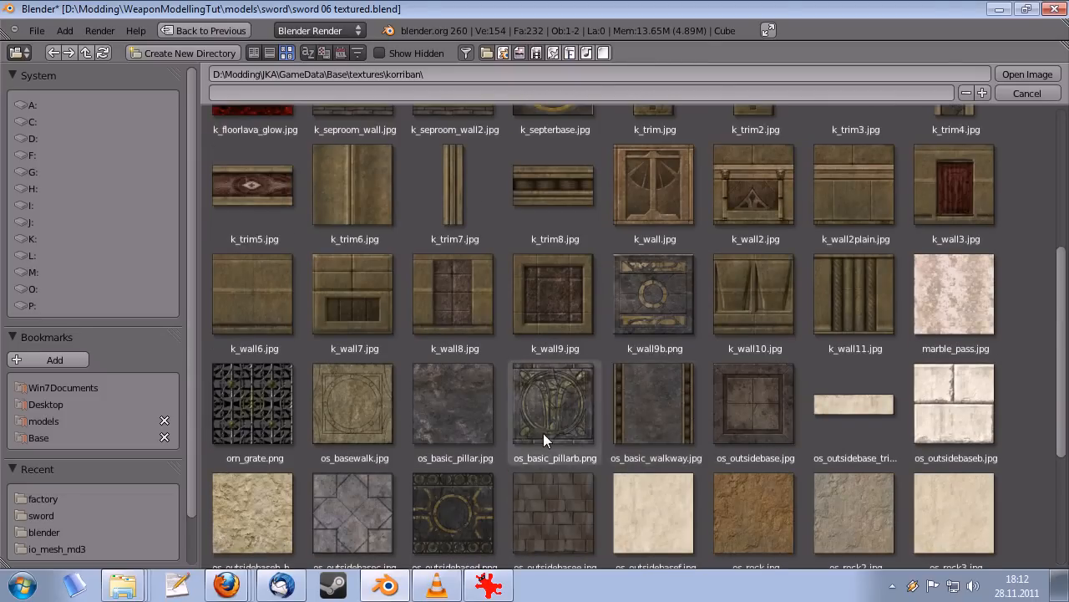
pyautogui.scroll(8, 567, 428)
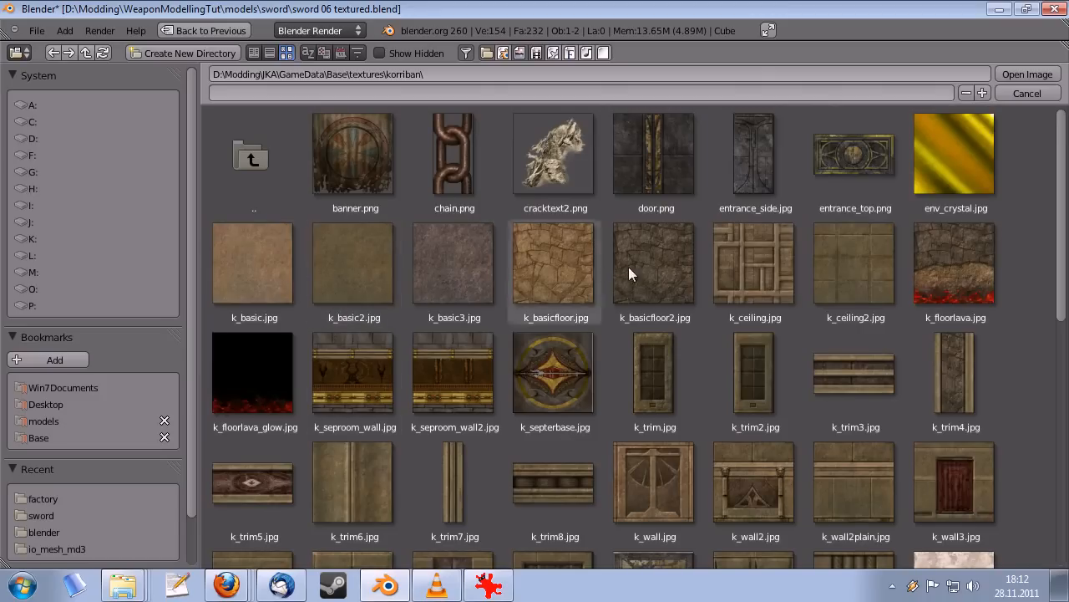
pyautogui.scroll(-5, 397, 199)
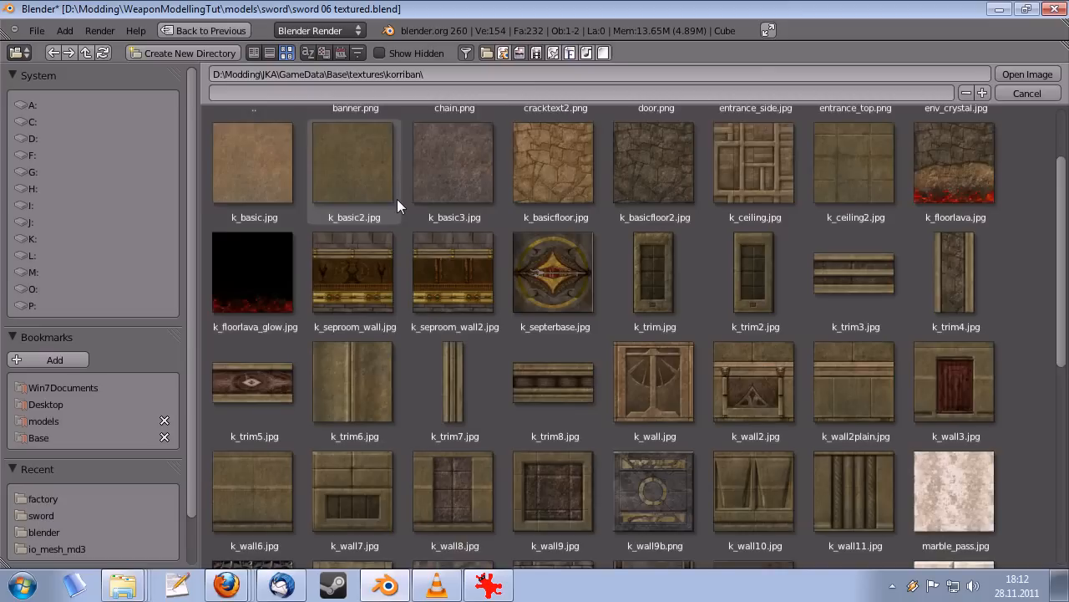
pyautogui.scroll(-3, 397, 199)
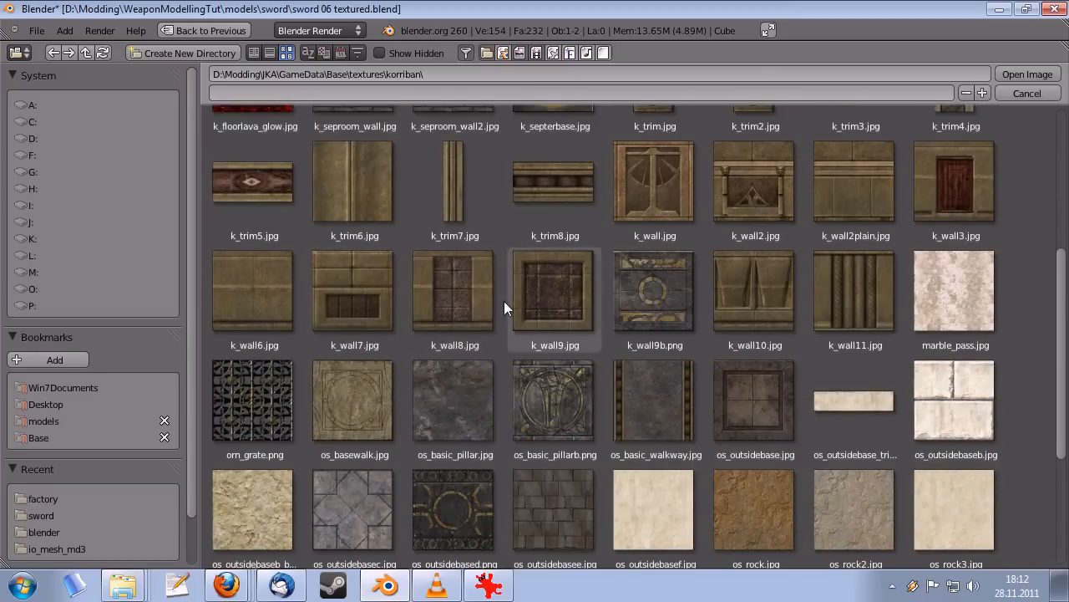
pyautogui.scroll(-2, 504, 301)
pyautogui.scroll(-3, 503, 301)
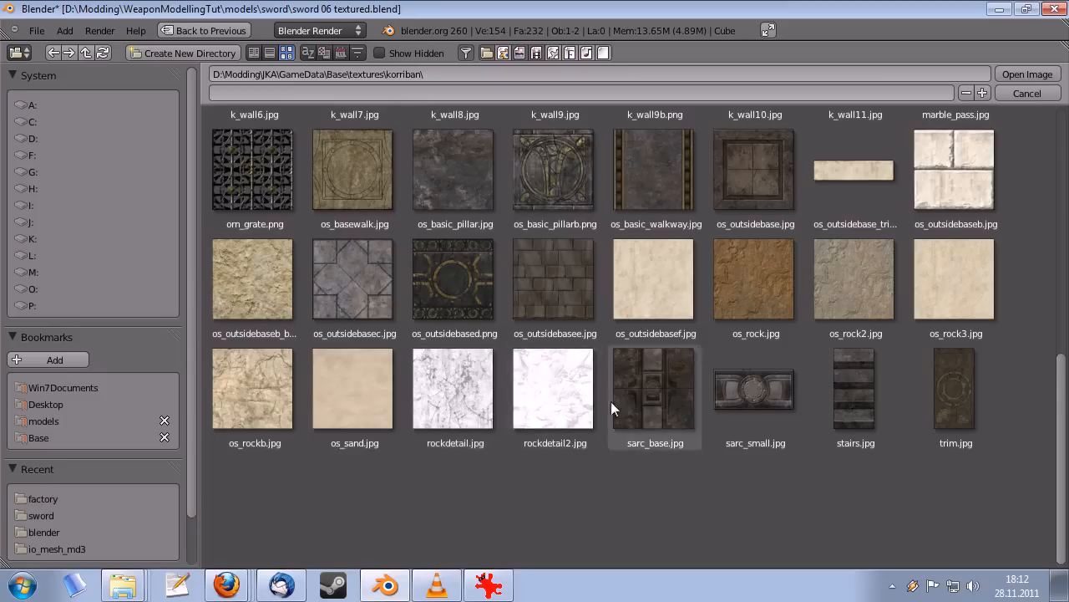
# - Load door.png from the korriban folder as the image of the handle brush texture
pyautogui.scroll(12, 686, 348)
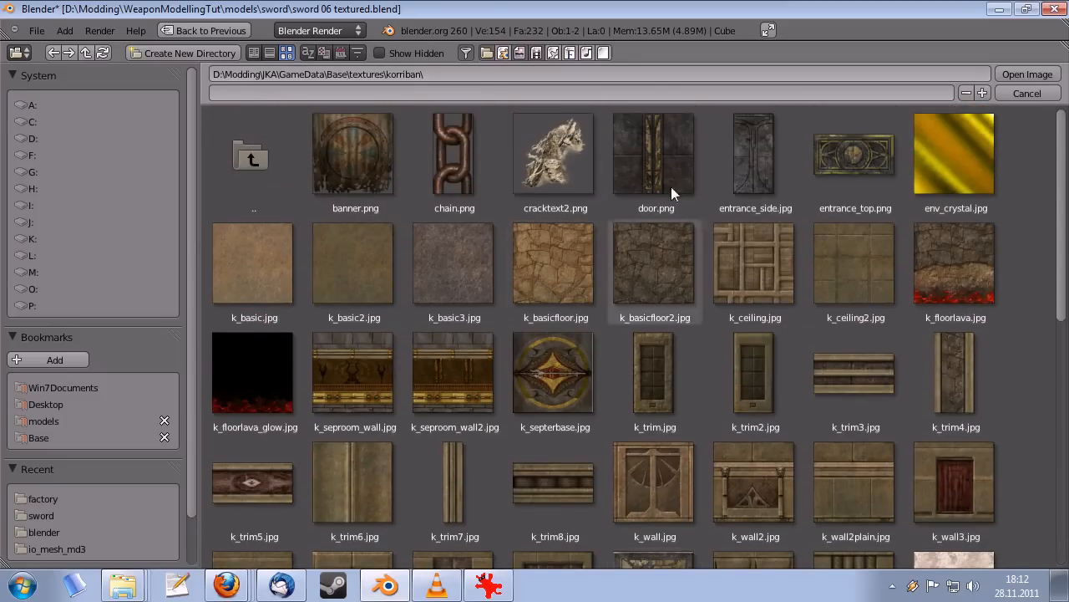
pyautogui.click(668, 159)
pyautogui.doubleClick(651, 168)
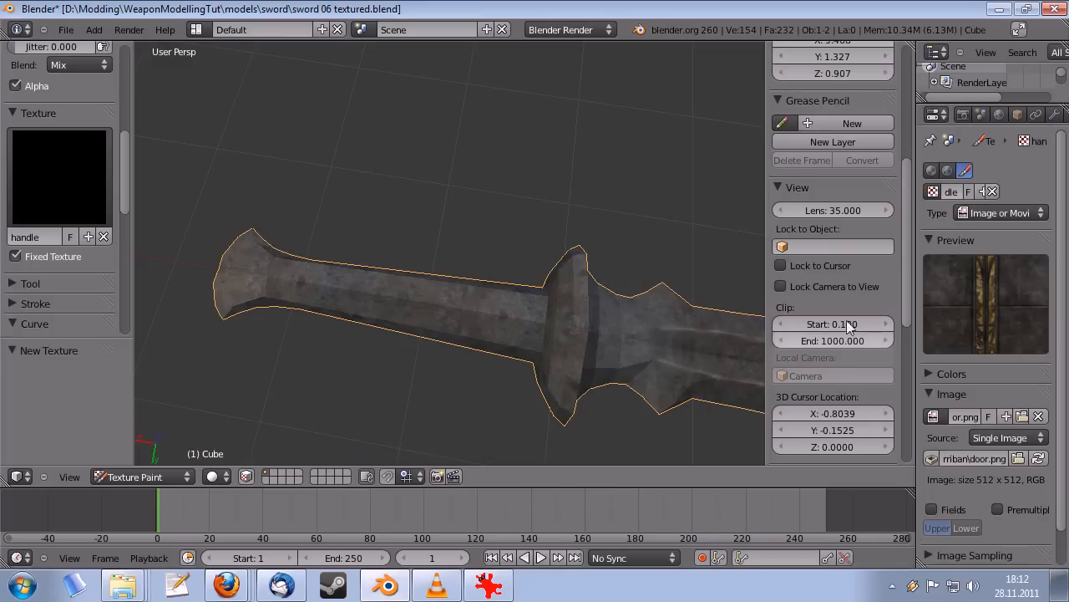
# - Enlarge the brush radius to 113 and apply the Smooth preset to the brush's falloff curve
pyautogui.moveTo(475, 321); pyautogui.dragTo(436, 313, button='middle')
pyautogui.scroll(8, 58, 254)
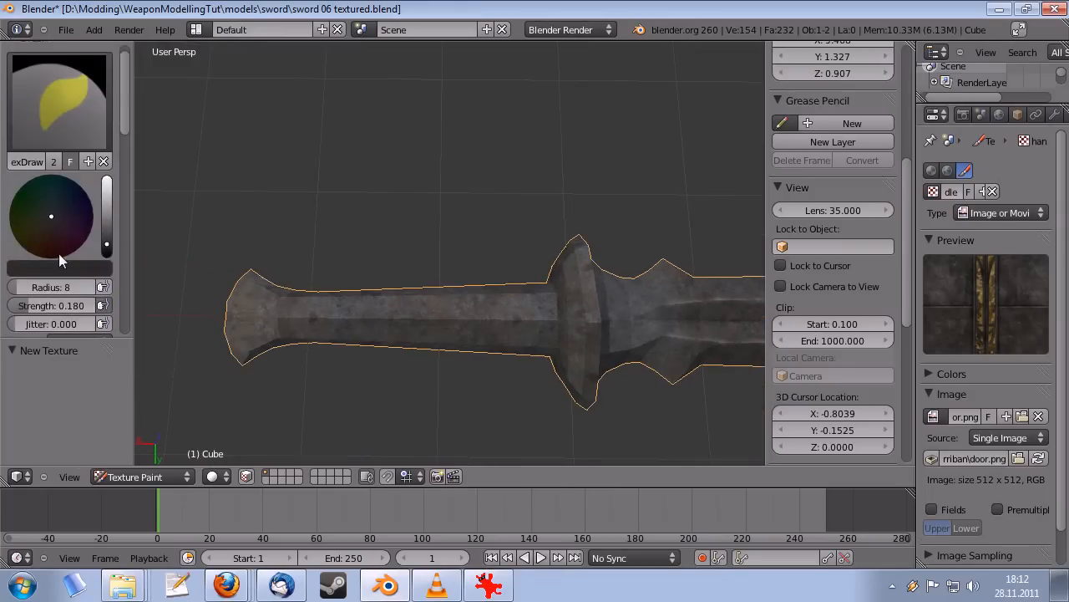
pyautogui.moveTo(62, 239); pyautogui.dragTo(62, 216, button='middle')
pyautogui.moveTo(54, 256); pyautogui.dragTo(99, 259)
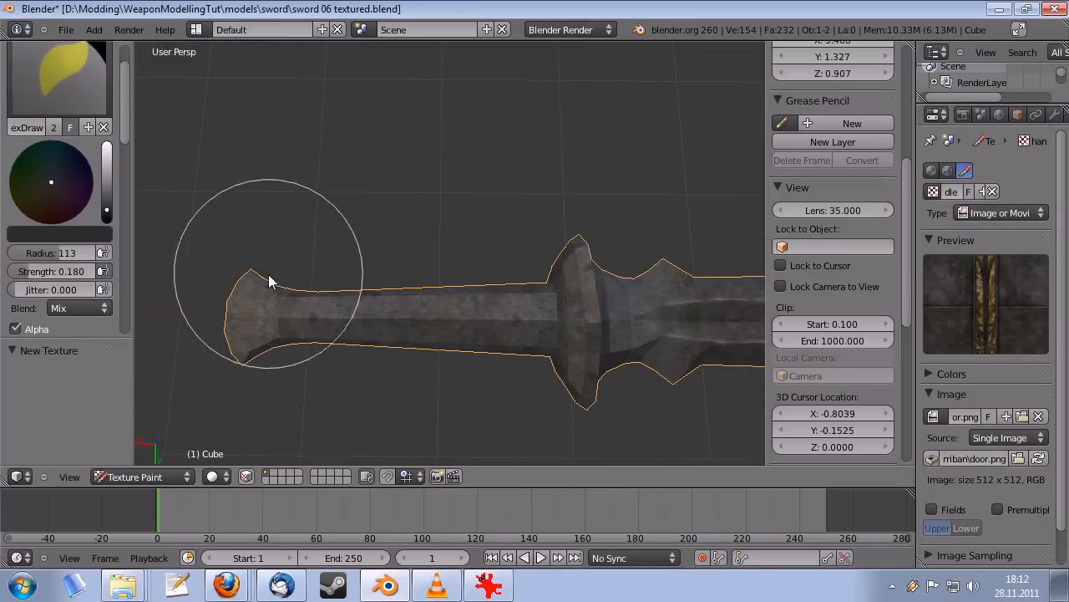
pyautogui.scroll(-8, 60, 253)
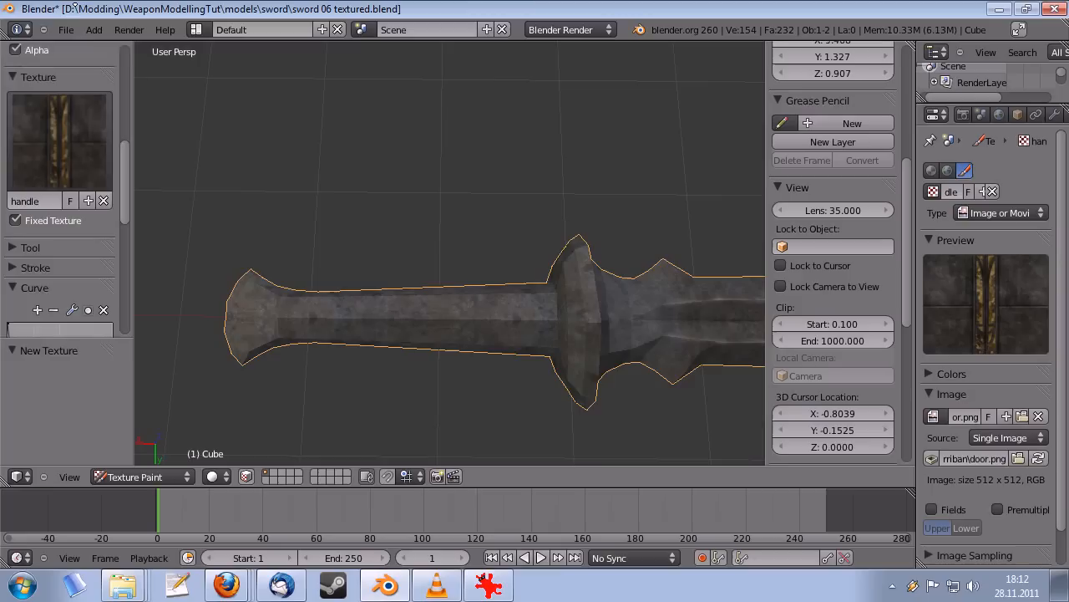
pyautogui.scroll(-4, 60, 185)
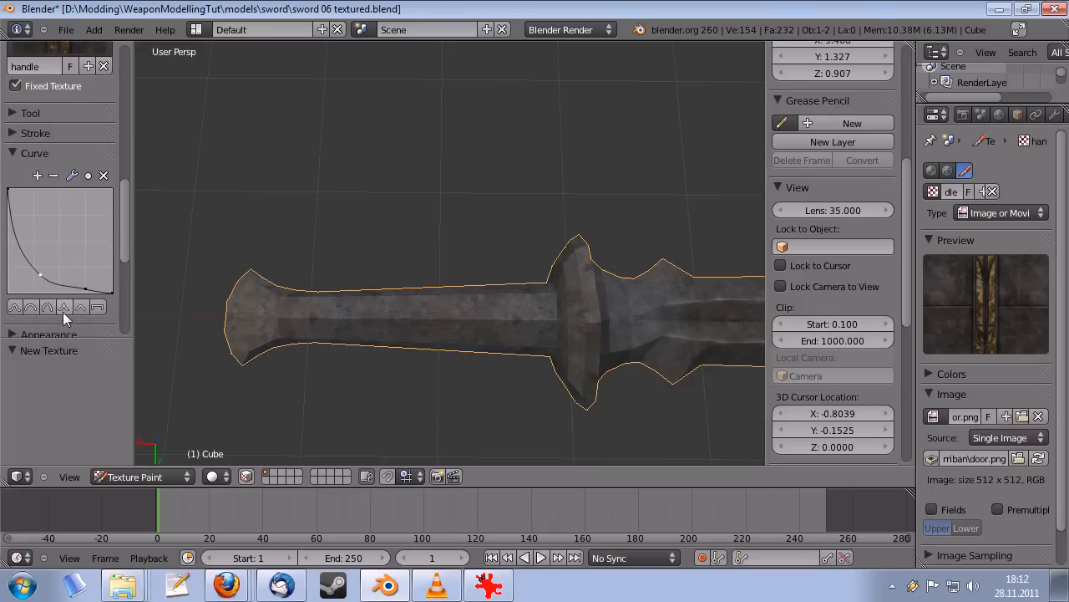
pyautogui.click(11, 310)
# - Try painting a textured stroke along the sword's grip and undo it
pyautogui.moveTo(365, 322); pyautogui.dragTo(371, 332, button='middle')
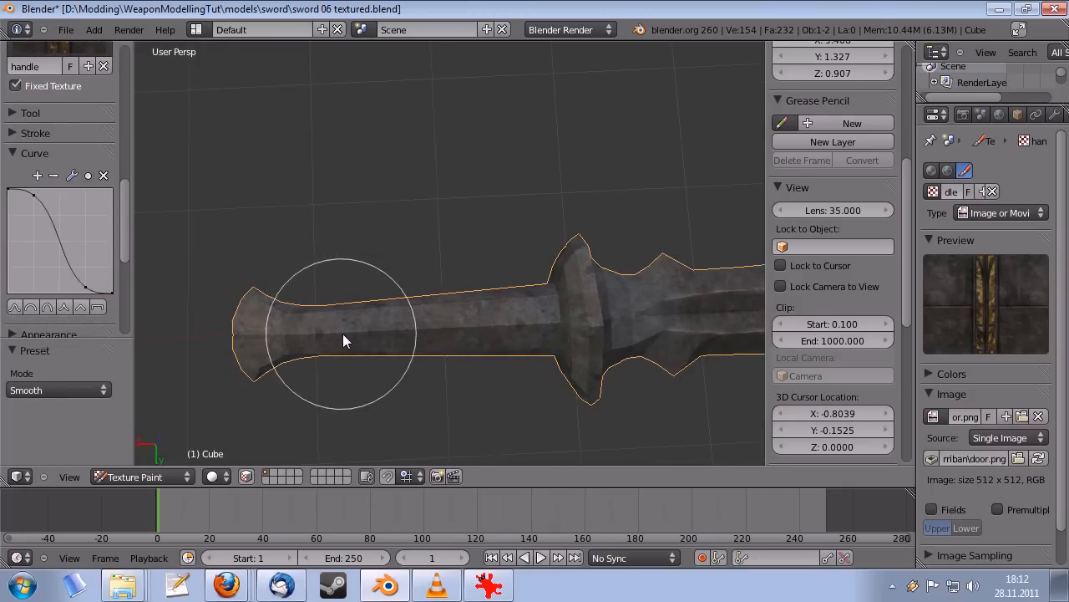
pyautogui.moveTo(349, 341); pyautogui.dragTo(472, 321)
pyautogui.hotkey('ctrl', 'z')
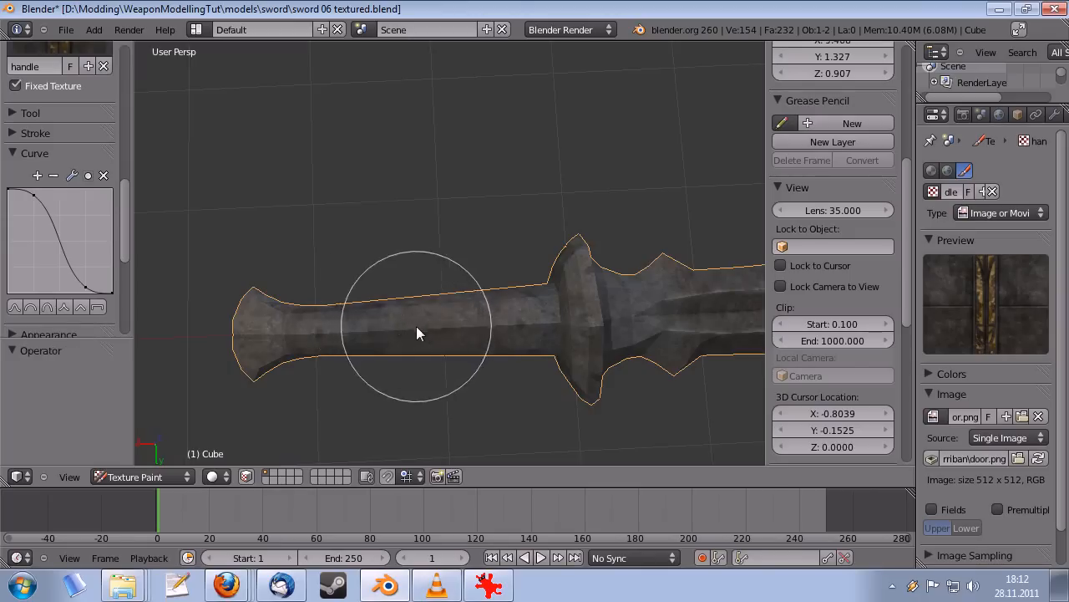
# - Turn off the viewport display of the sword's Mirror modifier
pyautogui.moveTo(452, 332); pyautogui.dragTo(455, 300, button='middle')
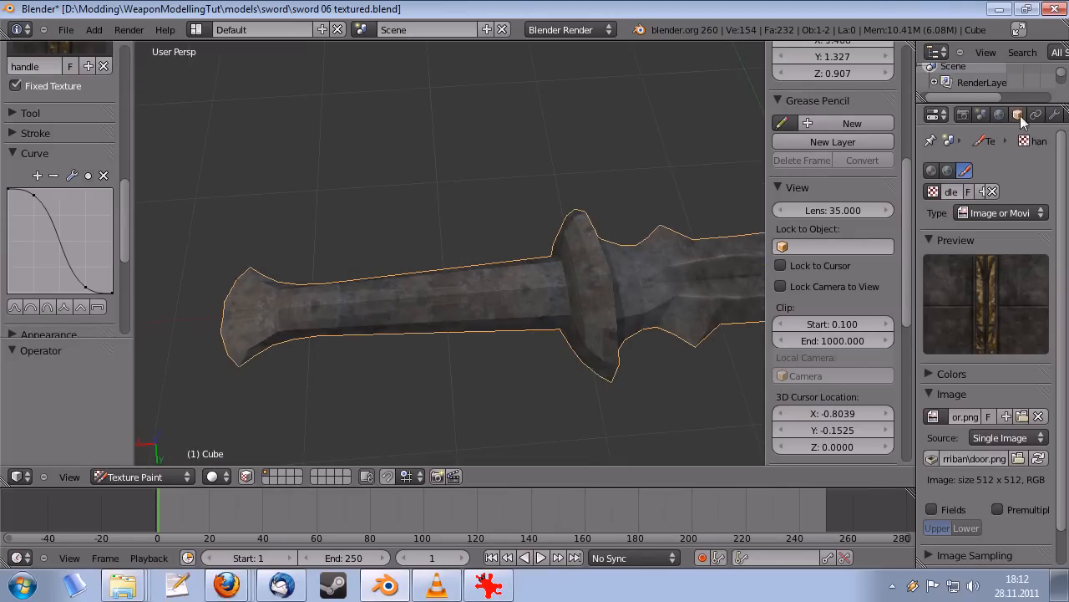
pyautogui.hscroll(4, 1014, 114)
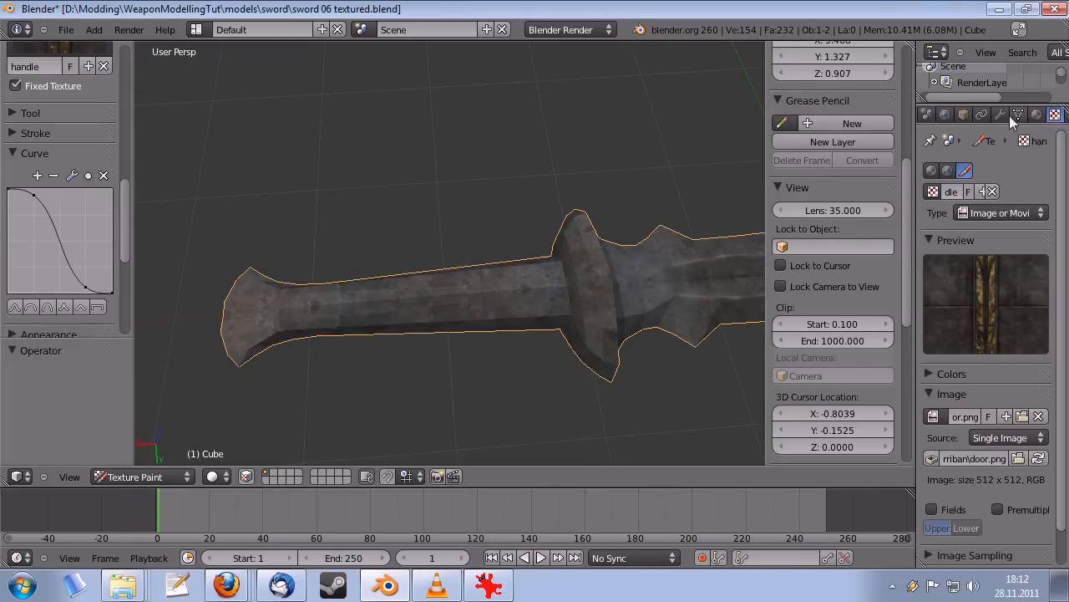
pyautogui.click(999, 115)
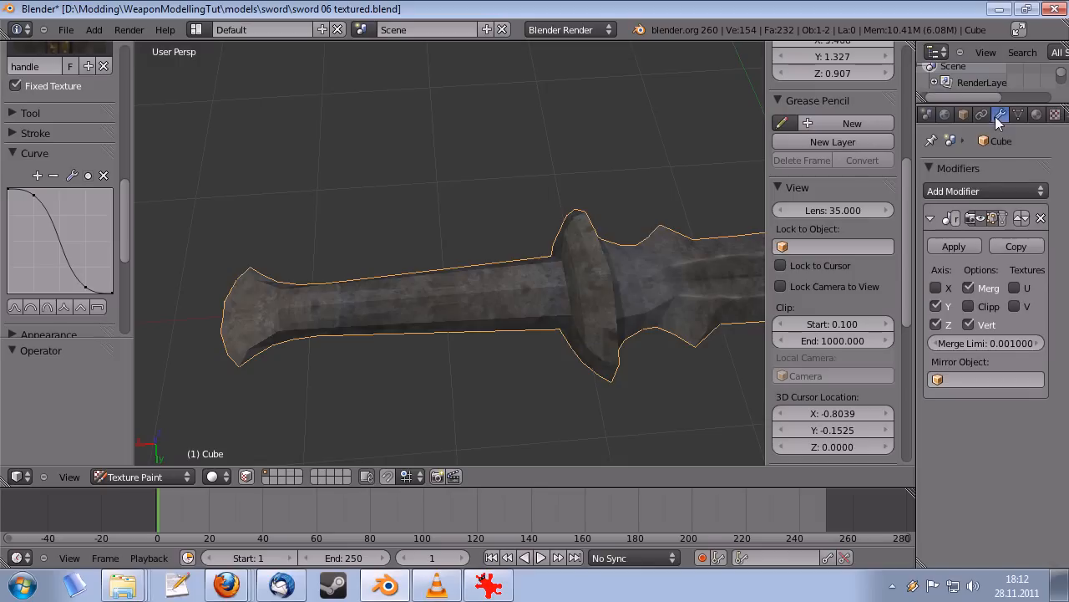
pyautogui.click(983, 219)
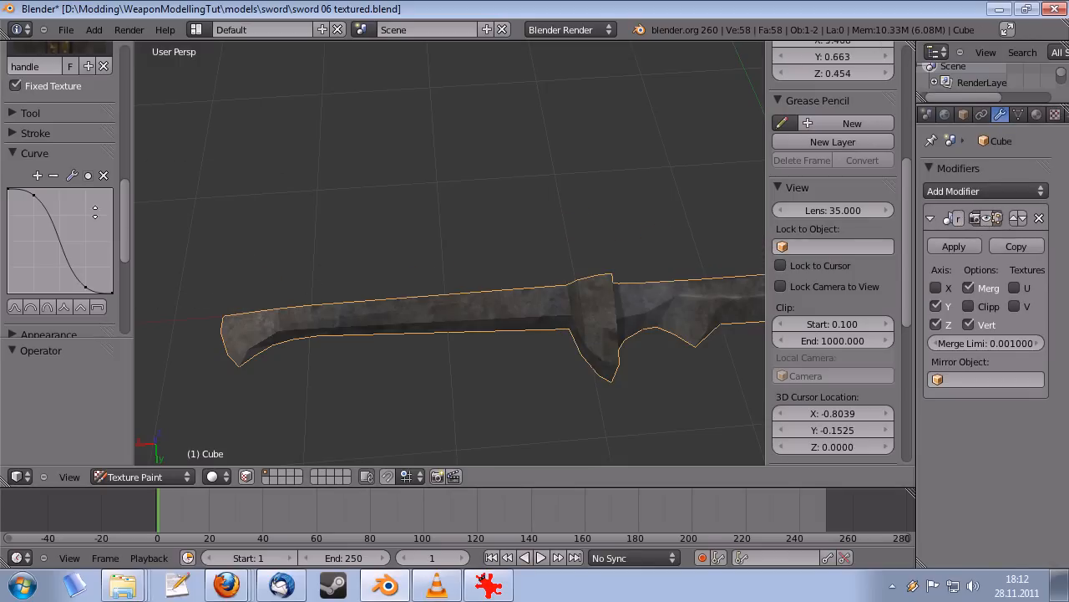
# - Set the paint brush's strength to 1.000
pyautogui.scroll(6, 67, 251)
pyautogui.scroll(-4, 73, 316)
pyautogui.scroll(6, 59, 234)
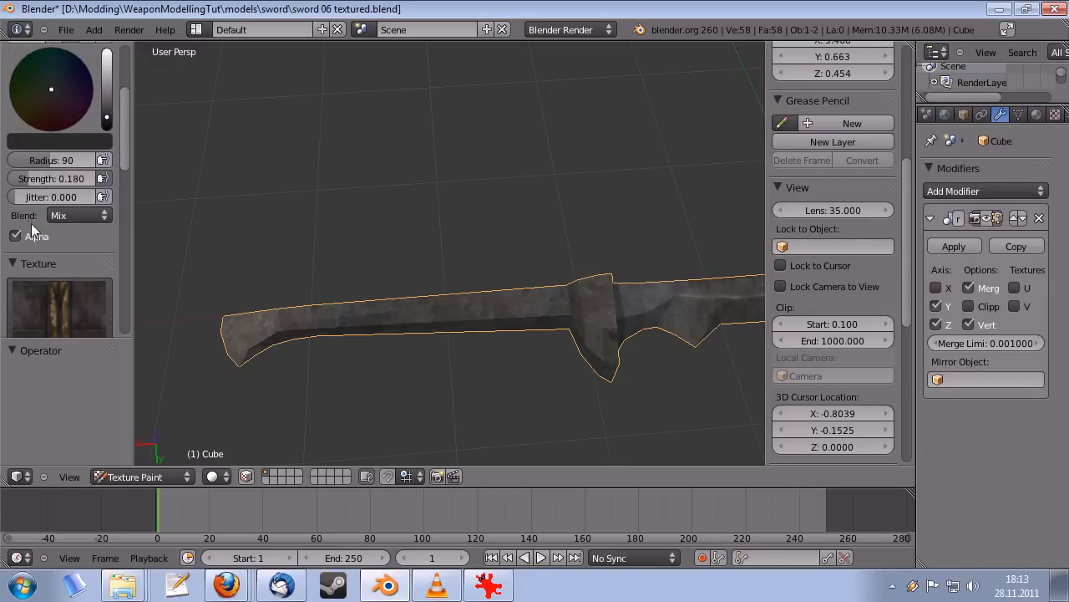
pyautogui.moveTo(57, 182); pyautogui.dragTo(127, 186)
# - Try painting the grip at full strength with the dark brush color, and undo the stroke
pyautogui.moveTo(318, 297)
pyautogui.mouseDown(button='middle')
pyautogui.moveTo(381, 326)
pyautogui.moveTo(440, 253)
pyautogui.mouseUp(button='middle')
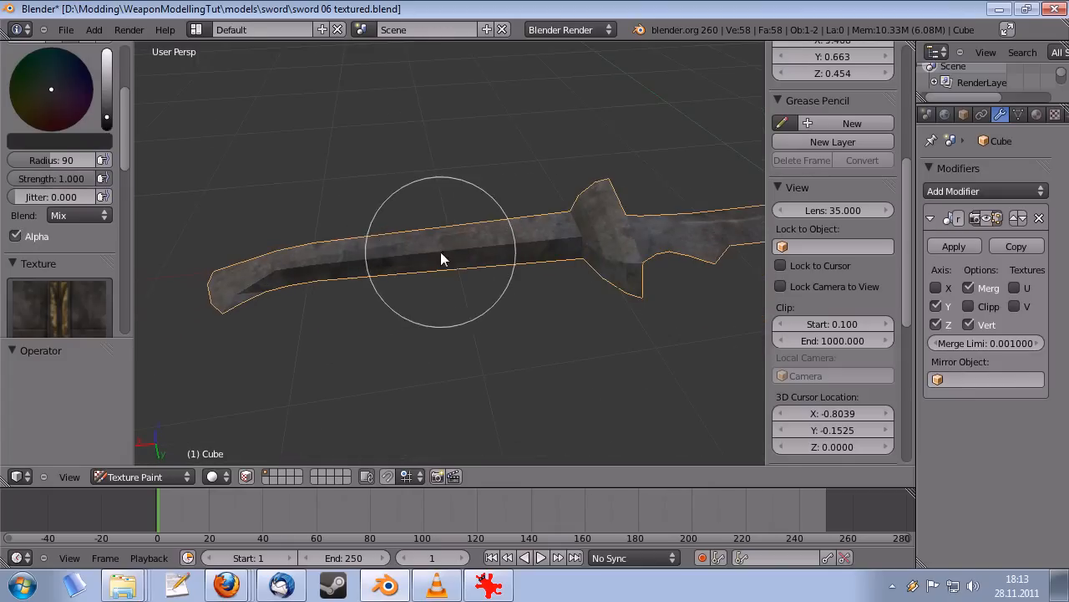
pyautogui.moveTo(443, 258)
pyautogui.mouseDown()
pyautogui.moveTo(341, 272)
pyautogui.moveTo(521, 245)
pyautogui.mouseUp()
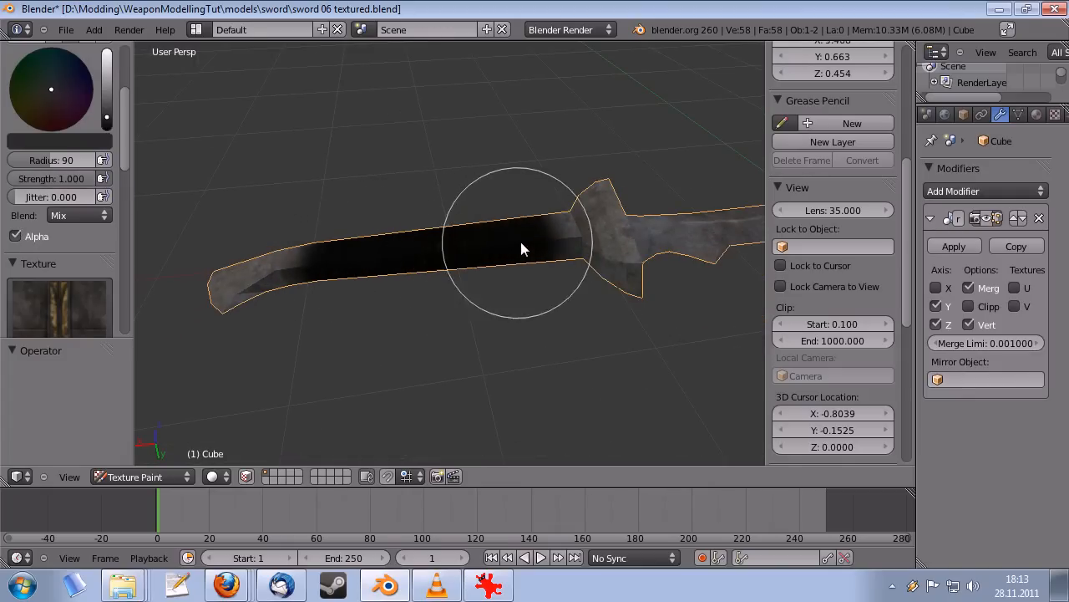
pyautogui.moveTo(521, 246)
pyautogui.mouseDown(button='middle')
pyautogui.moveTo(465, 272)
pyautogui.moveTo(462, 248)
pyautogui.mouseUp(button='middle')
pyautogui.hotkey('ctrl', 'z')
# - Set the brush color to white and try a textured stroke on the grip, undoing the stroke
pyautogui.moveTo(110, 121); pyautogui.dragTo(111, 45)
pyautogui.moveTo(405, 232); pyautogui.dragTo(443, 251, button='middle')
pyautogui.moveTo(443, 250); pyautogui.dragTo(294, 251)
pyautogui.moveTo(401, 250); pyautogui.dragTo(374, 263, button='middle')
pyautogui.hotkey('ctrl', 'z')
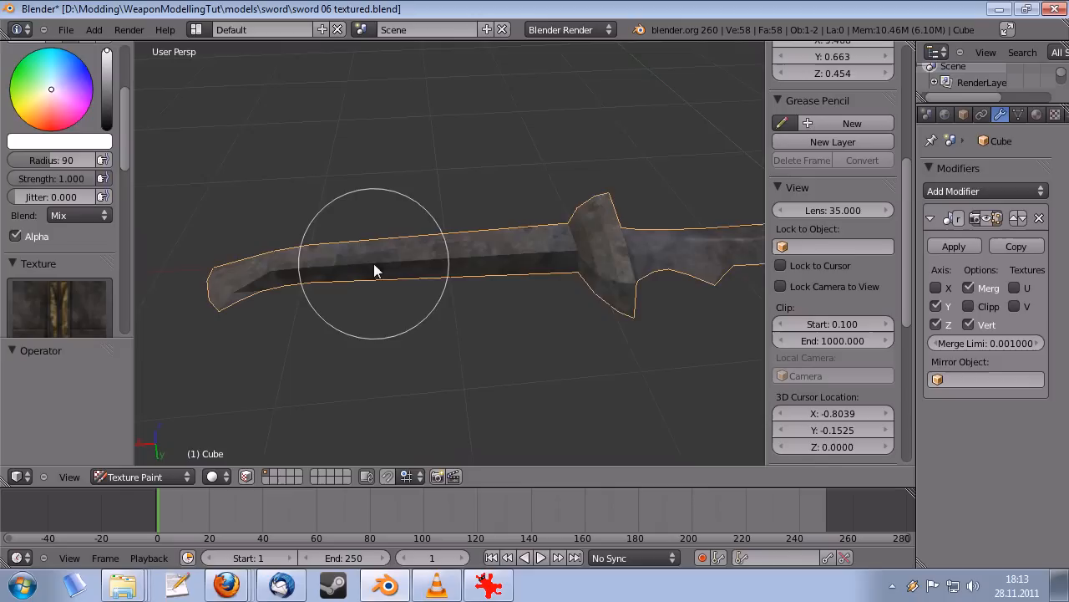
# - Paint the door.png texture along the grip between the pommel and the guard, including its gold ornament bands
pyautogui.moveTo(364, 261)
pyautogui.mouseDown()
pyautogui.moveTo(316, 269)
pyautogui.moveTo(496, 256)
pyautogui.moveTo(481, 250)
pyautogui.mouseUp()
pyautogui.moveTo(480, 251); pyautogui.dragTo(464, 260, button='middle')
pyautogui.moveTo(469, 269)
pyautogui.mouseDown()
pyautogui.moveTo(442, 269)
pyautogui.moveTo(520, 272)
pyautogui.moveTo(441, 279)
pyautogui.moveTo(529, 272)
pyautogui.mouseUp()
pyautogui.moveTo(529, 273)
pyautogui.mouseDown(button='middle')
pyautogui.moveTo(490, 289)
pyautogui.moveTo(509, 284)
pyautogui.moveTo(548, 238)
pyautogui.moveTo(521, 222)
pyautogui.moveTo(477, 286)
pyautogui.moveTo(276, 283)
pyautogui.mouseUp(button='middle')
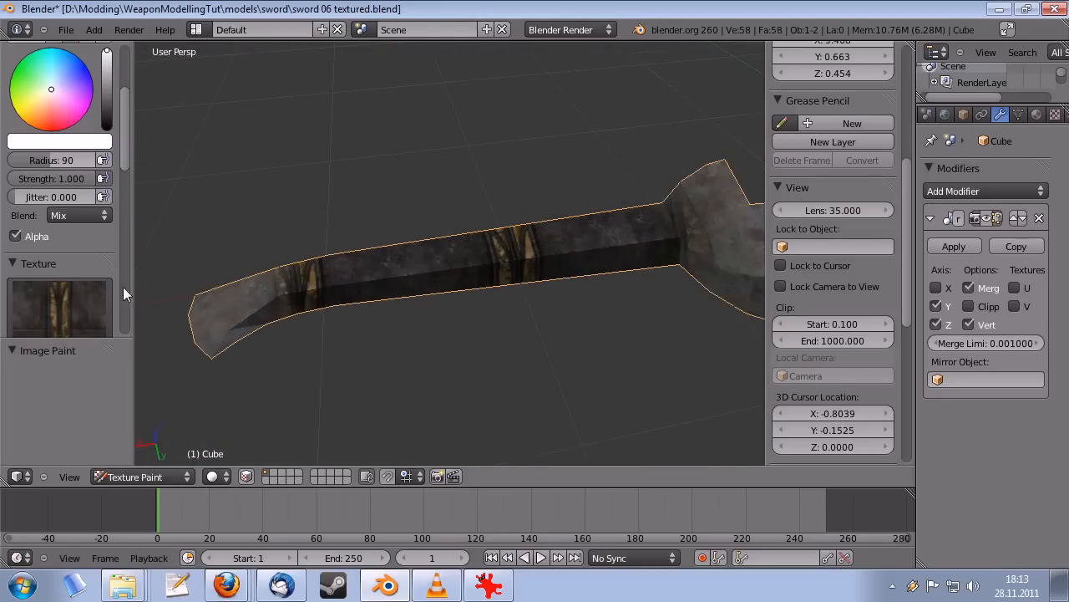
# - Switch the brush falloff curve to the constant preset and paint the door.png texture with its gold bands along the whole grip
pyautogui.scroll(-6, 50, 267)
pyautogui.scroll(-4, 94, 265)
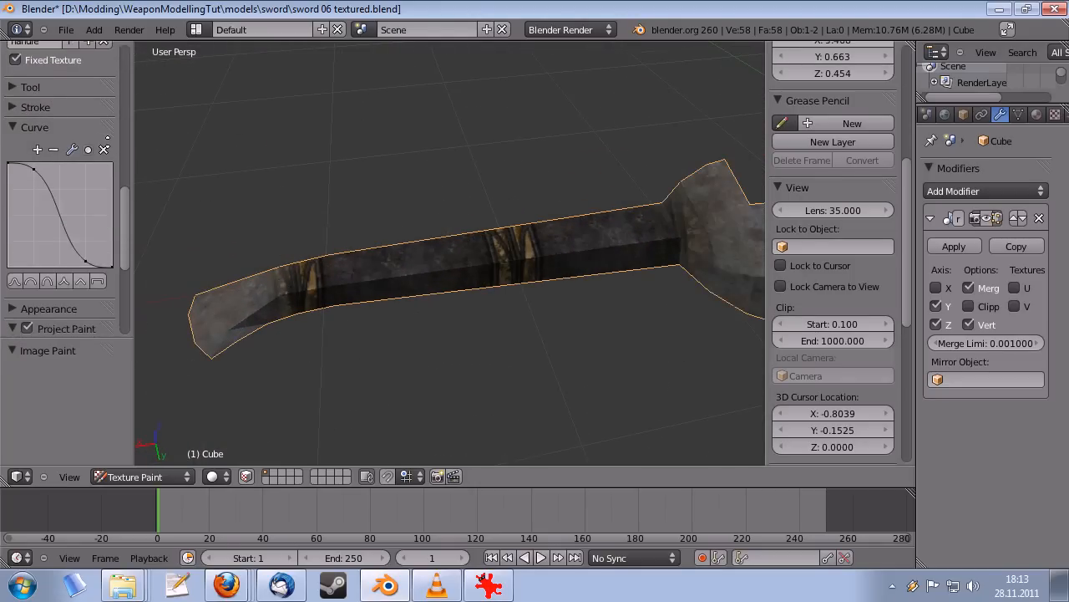
pyautogui.click(96, 269)
pyautogui.moveTo(354, 281); pyautogui.dragTo(376, 283, button='middle')
pyautogui.moveTo(376, 283)
pyautogui.mouseDown()
pyautogui.moveTo(335, 287)
pyautogui.moveTo(536, 276)
pyautogui.moveTo(545, 264)
pyautogui.mouseUp()
pyautogui.scroll(-2, 539, 266)
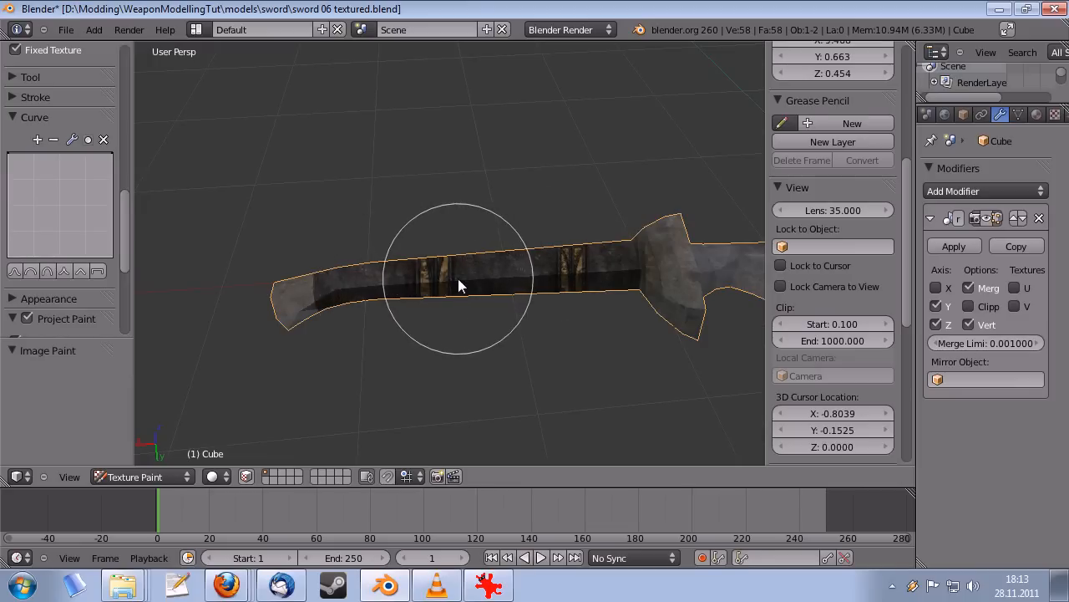
pyautogui.keyDown('shift'); pyautogui.moveTo(457, 279); pyautogui.dragTo(418, 280, button='middle'); pyautogui.keyUp('shift')
pyautogui.moveTo(418, 280)
pyautogui.mouseDown()
pyautogui.moveTo(343, 305)
pyautogui.moveTo(427, 279)
pyautogui.moveTo(526, 270)
pyautogui.mouseUp()
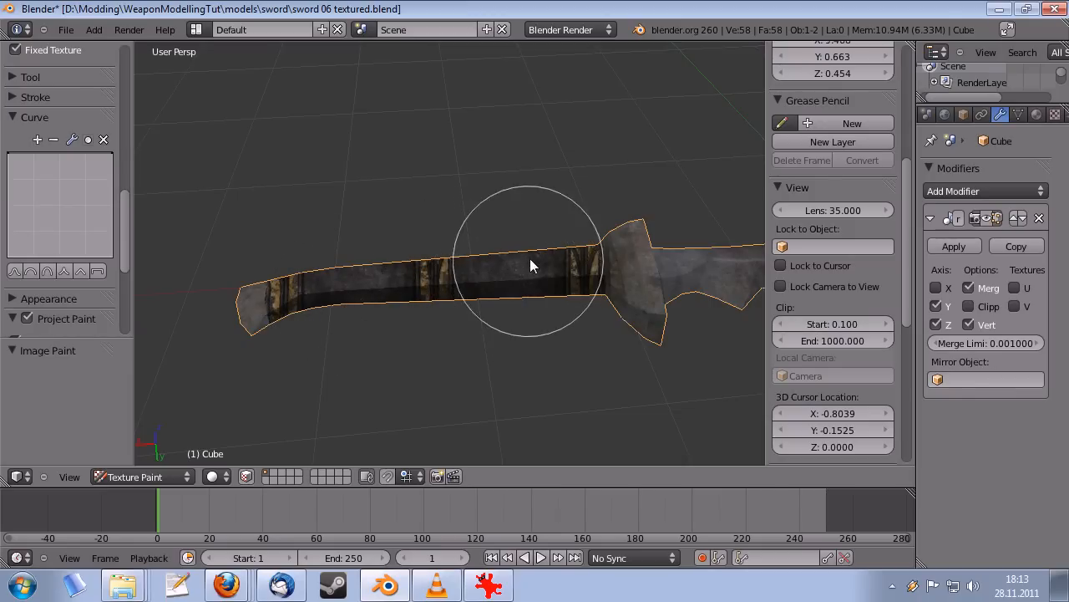
pyautogui.moveTo(520, 312)
pyautogui.mouseDown(button='middle')
pyautogui.moveTo(470, 290)
pyautogui.moveTo(554, 289)
pyautogui.moveTo(485, 289)
pyautogui.moveTo(422, 242)
pyautogui.moveTo(534, 220)
pyautogui.moveTo(477, 239)
pyautogui.moveTo(499, 246)
pyautogui.moveTo(432, 253)
pyautogui.moveTo(503, 277)
pyautogui.moveTo(532, 334)
pyautogui.moveTo(426, 321)
pyautogui.moveTo(363, 359)
pyautogui.moveTo(385, 325)
pyautogui.moveTo(355, 359)
pyautogui.moveTo(291, 365)
pyautogui.moveTo(336, 315)
pyautogui.moveTo(341, 332)
pyautogui.moveTo(324, 349)
pyautogui.mouseUp(button='middle')
# - Add a new brush texture and set its type to Image or Movie
pyautogui.scroll(-1, 79, 222)
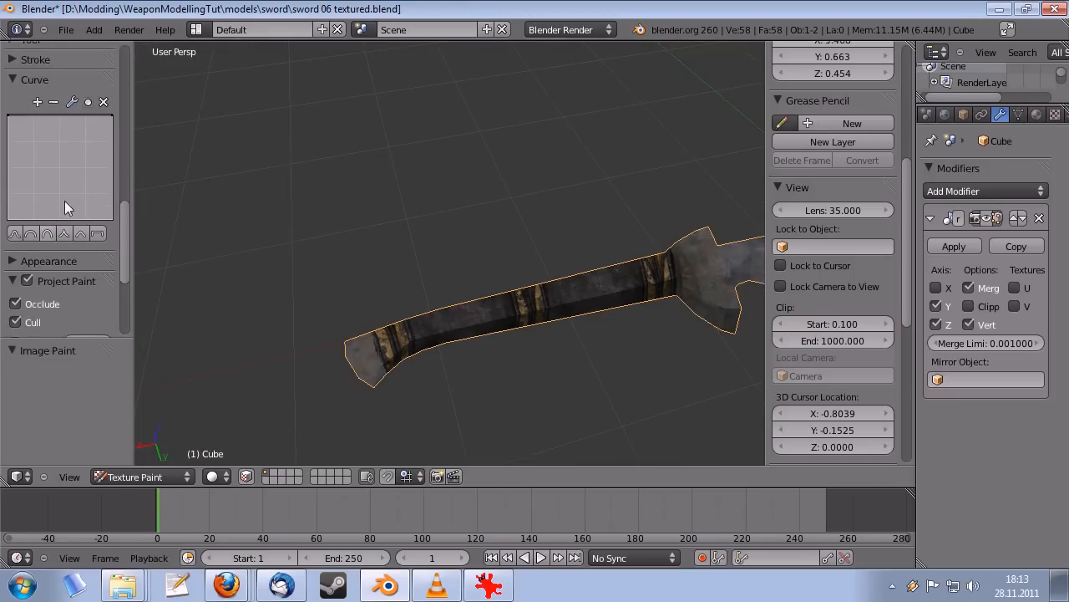
pyautogui.scroll(5, 64, 201)
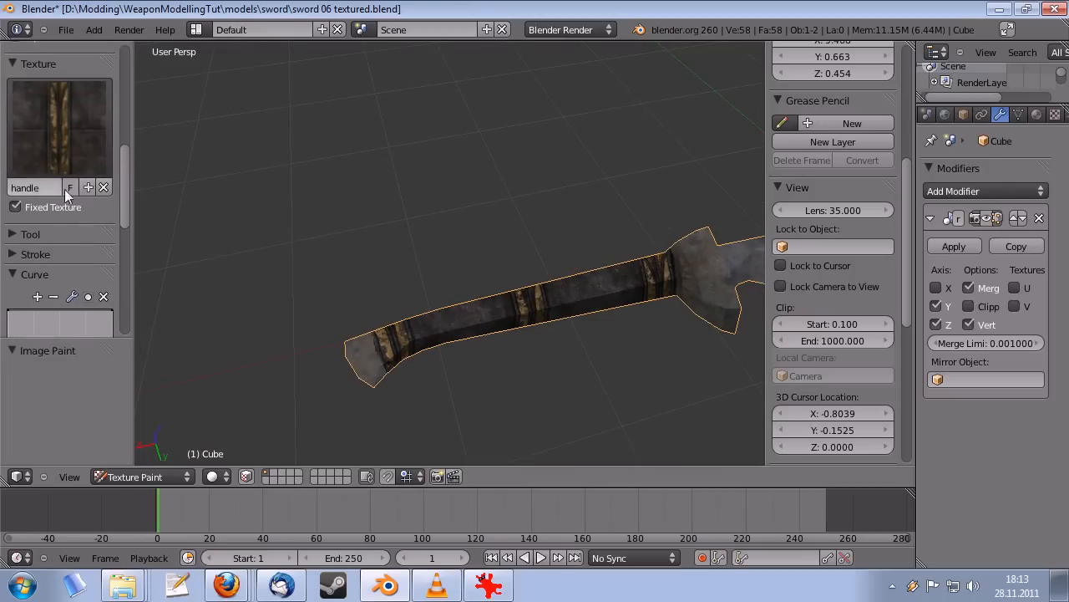
pyautogui.click(87, 187)
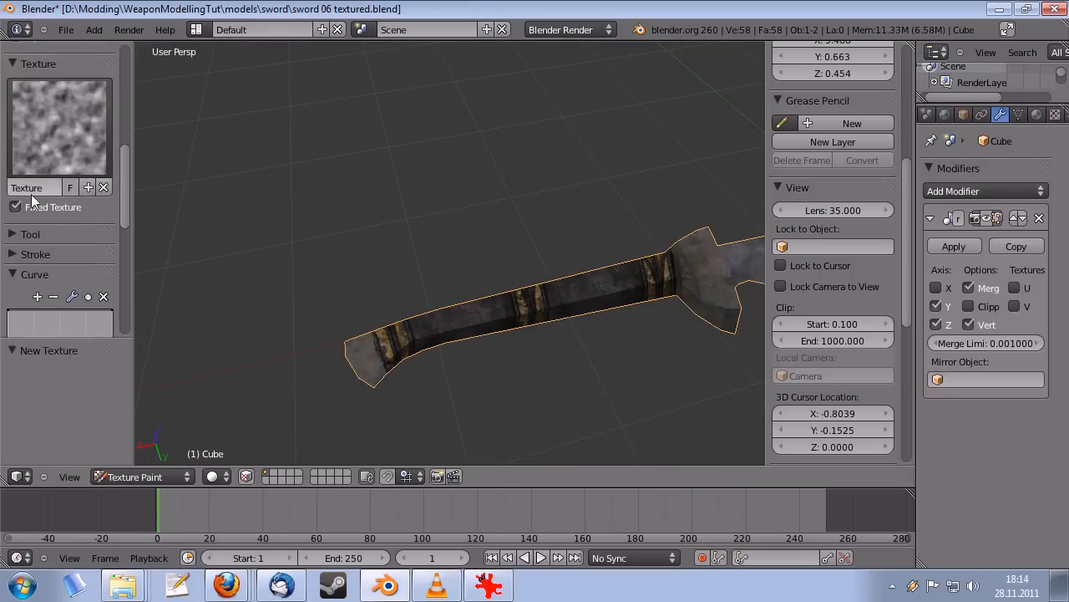
pyautogui.click(1041, 115)
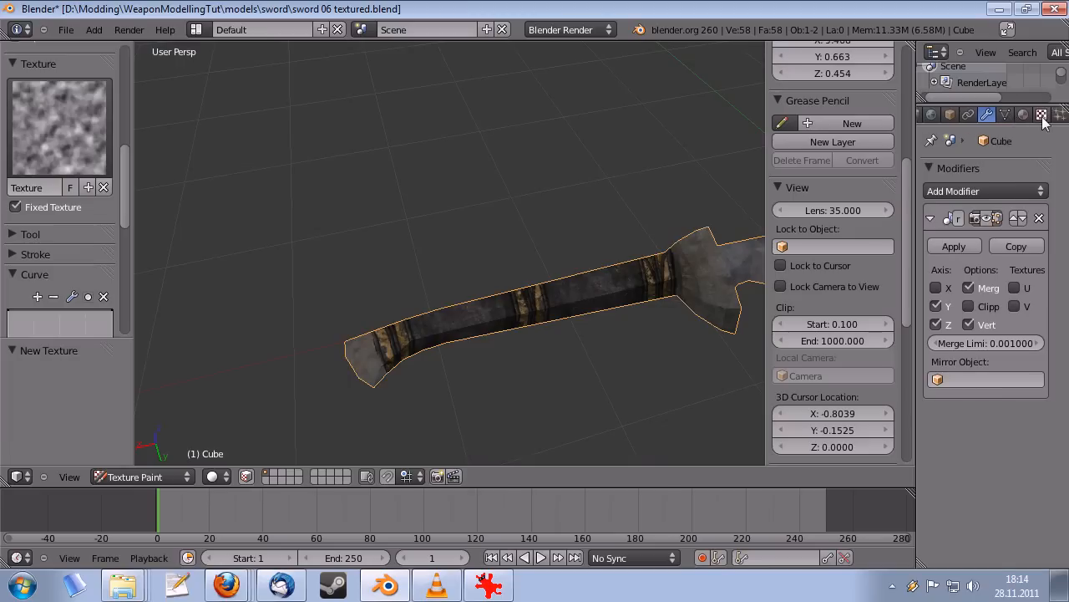
pyautogui.click(1007, 213)
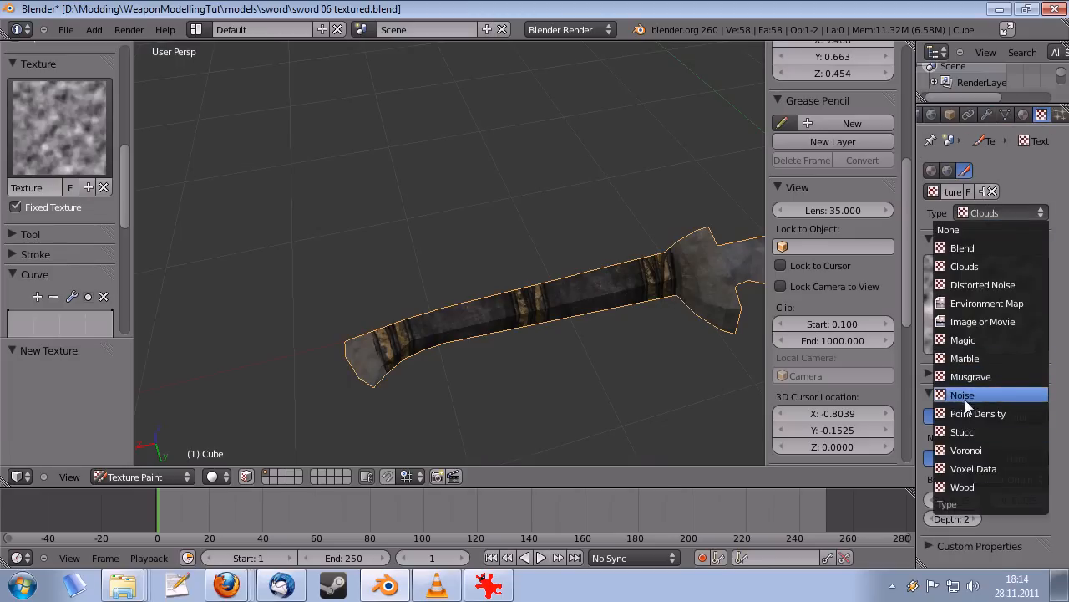
pyautogui.click(982, 324)
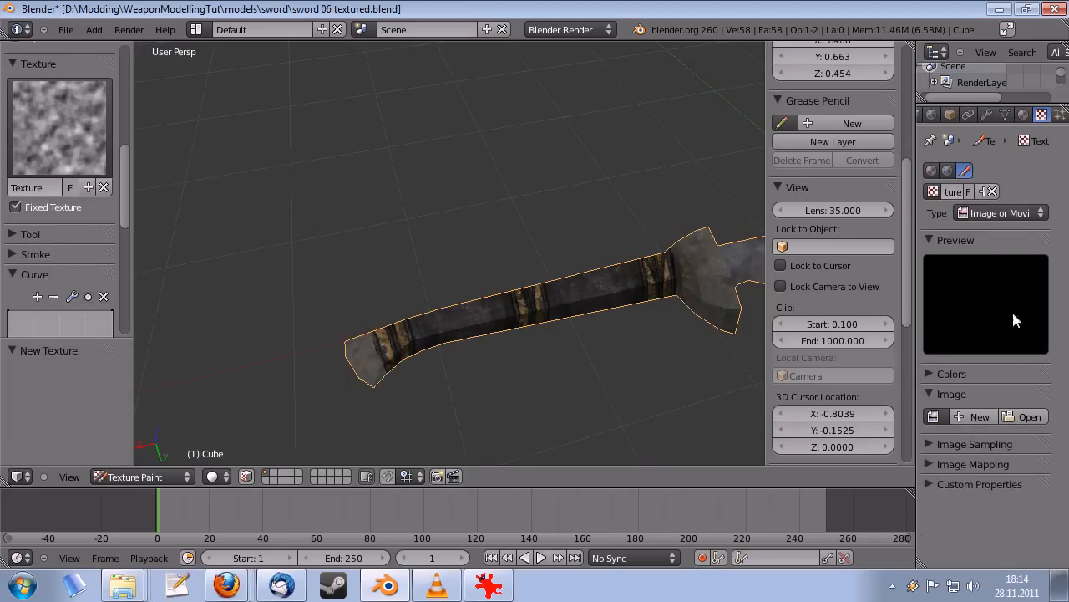
# - Load env_crystal.jpg from the korriban textures folder as the brush texture's image
pyautogui.click(1025, 417)
pyautogui.scroll(-3, 132, 425)
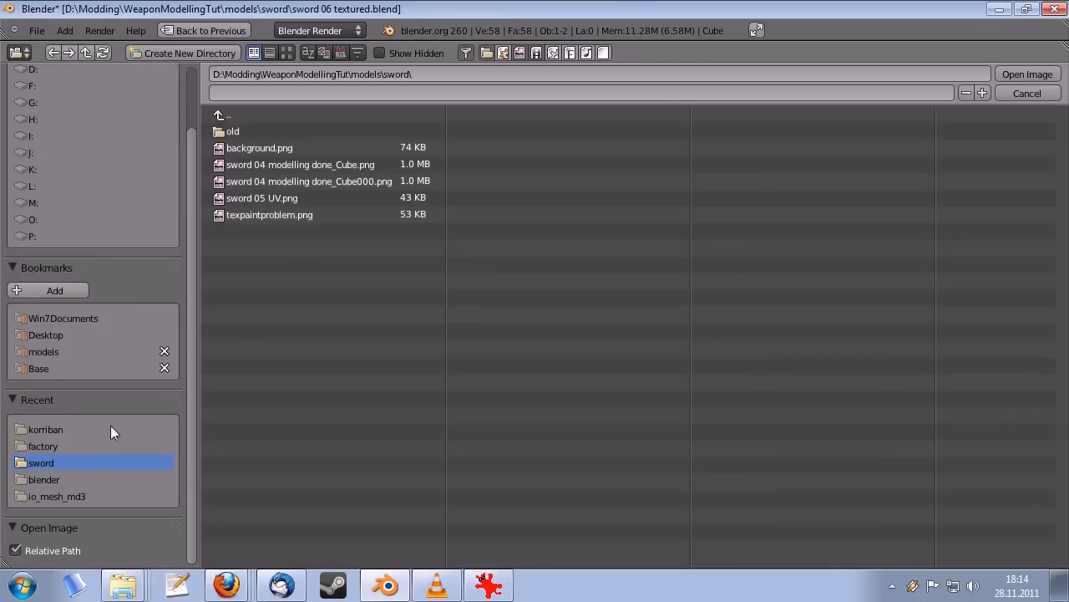
pyautogui.click(60, 429)
pyautogui.click(287, 52)
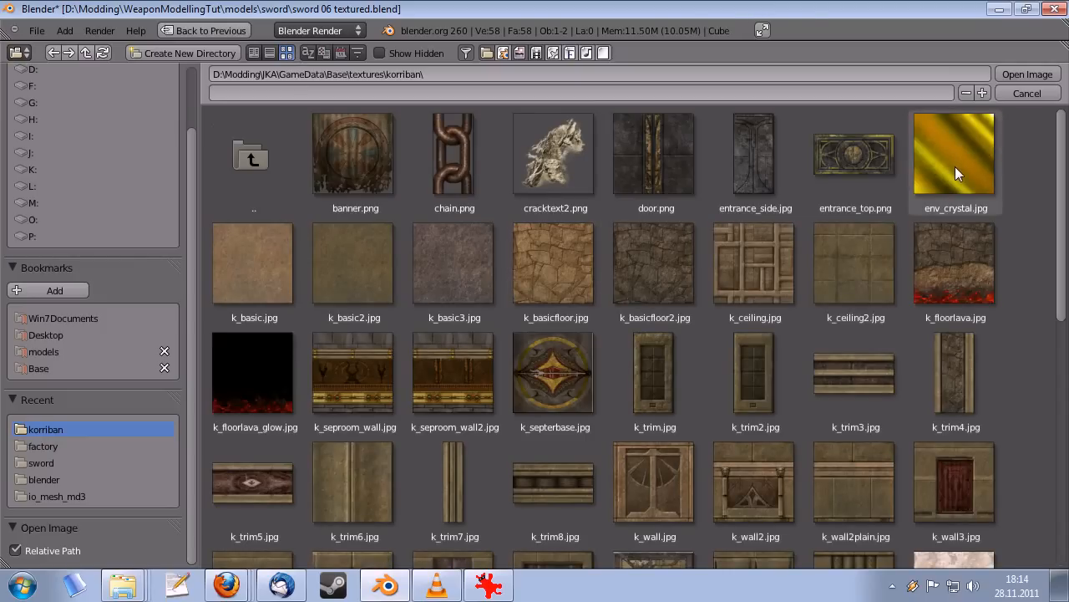
pyautogui.click(955, 161)
pyautogui.doubleClick(953, 164)
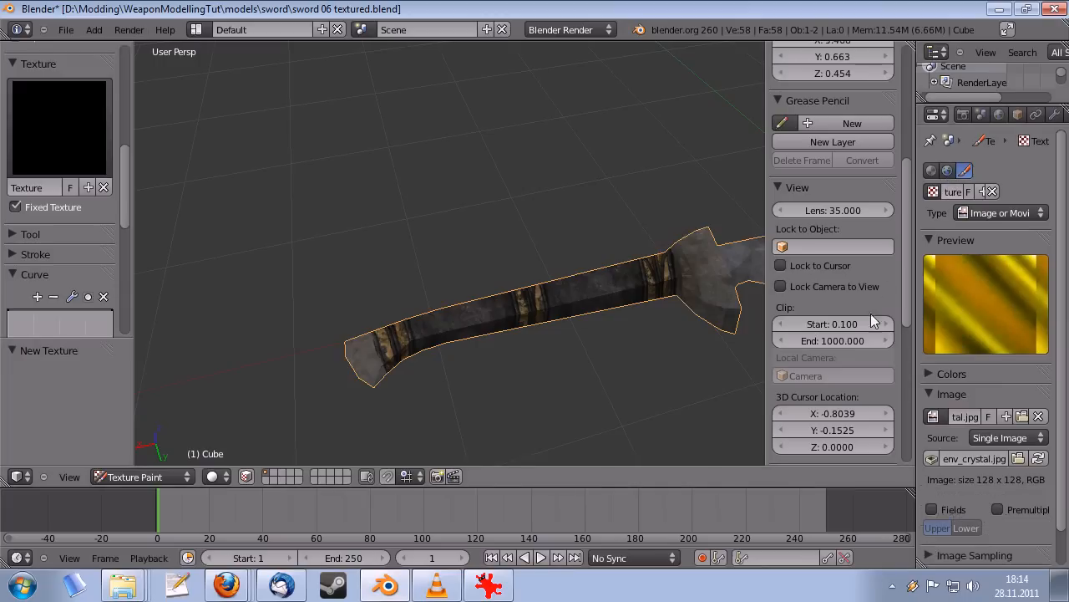
pyautogui.scroll(-2, 949, 310)
pyautogui.scroll(2, 934, 339)
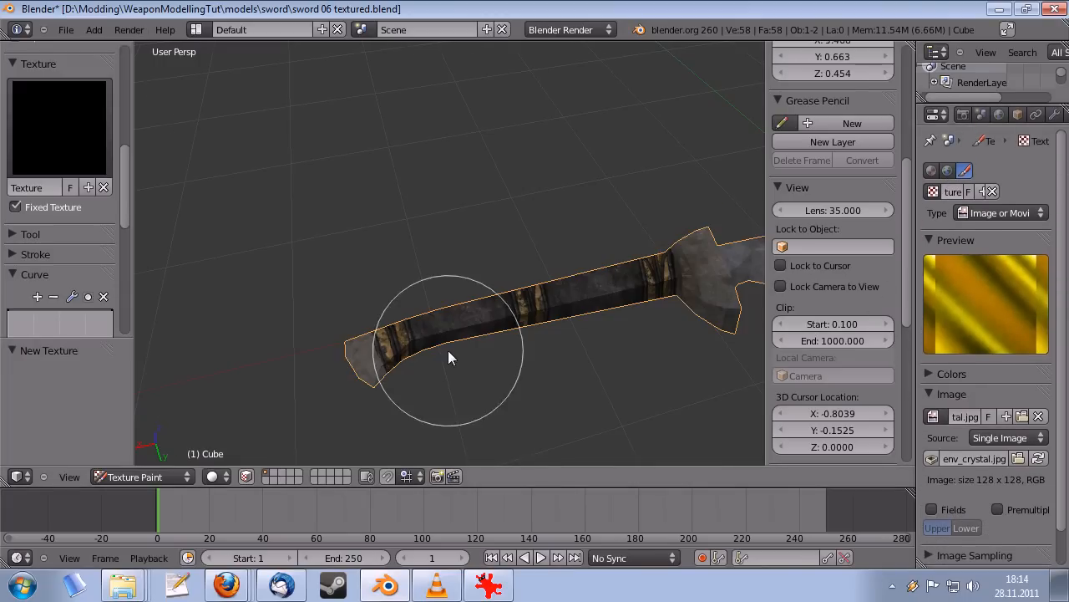
# - Set the brush falloff curve to the Smooth preset
pyautogui.scroll(3, 485, 362)
pyautogui.moveTo(448, 350)
pyautogui.mouseDown(button='middle')
pyautogui.moveTo(485, 363)
pyautogui.moveTo(464, 352)
pyautogui.mouseUp(button='middle')
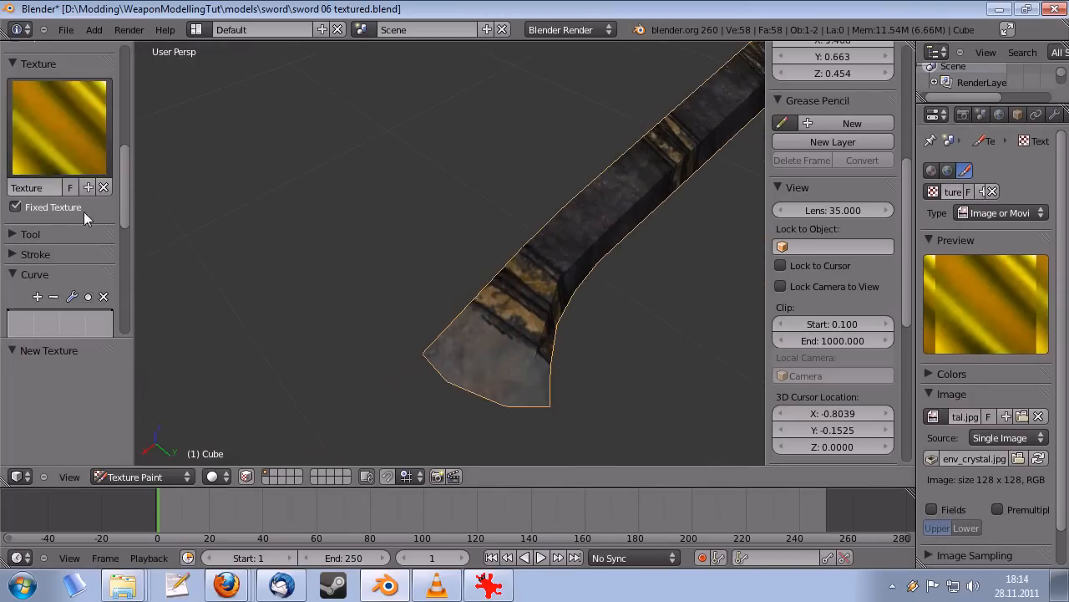
pyautogui.scroll(5, 83, 211)
pyautogui.scroll(-6, 73, 262)
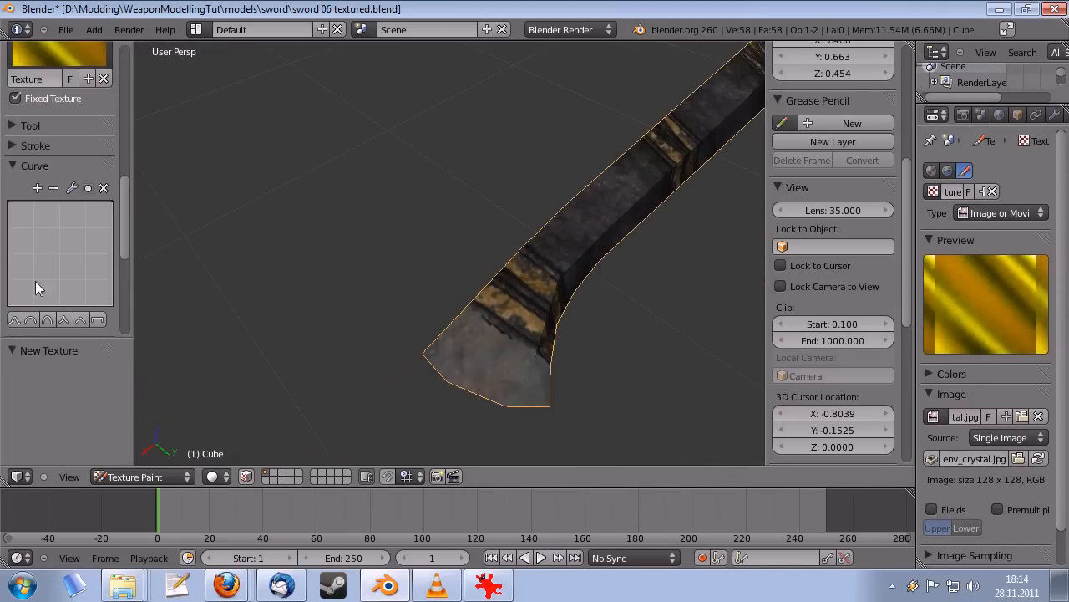
pyautogui.click(14, 320)
# - Set the brush radius to 33 and paint a single dab of the gold crystal texture on the pommel
pyautogui.moveTo(516, 372)
pyautogui.mouseDown(button='middle')
pyautogui.moveTo(469, 252)
pyautogui.moveTo(198, 251)
pyautogui.mouseUp(button='middle')
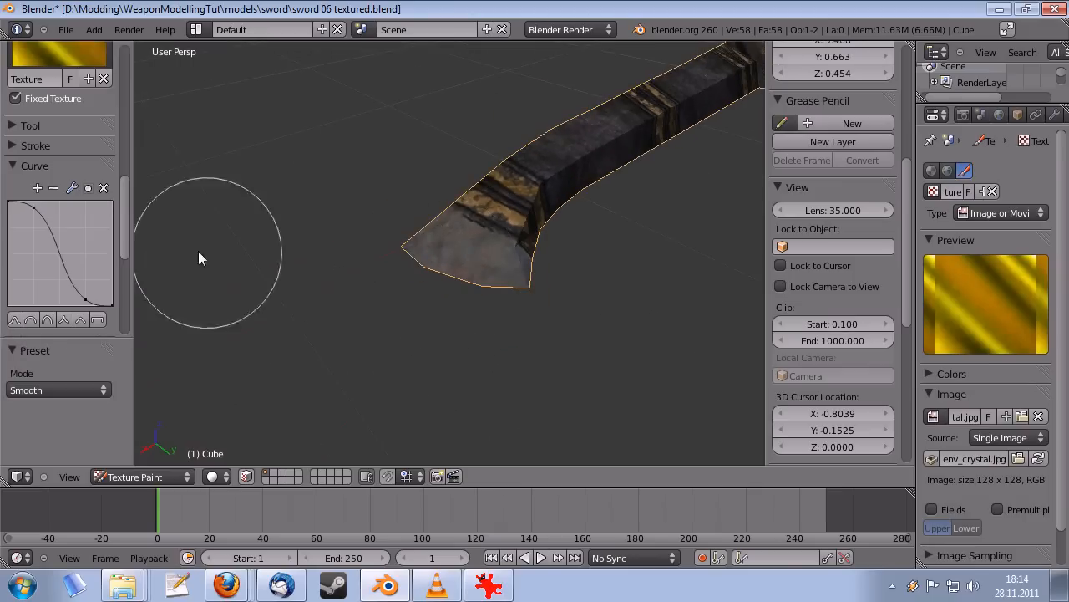
pyautogui.scroll(5, 51, 400)
pyautogui.scroll(2, 57, 267)
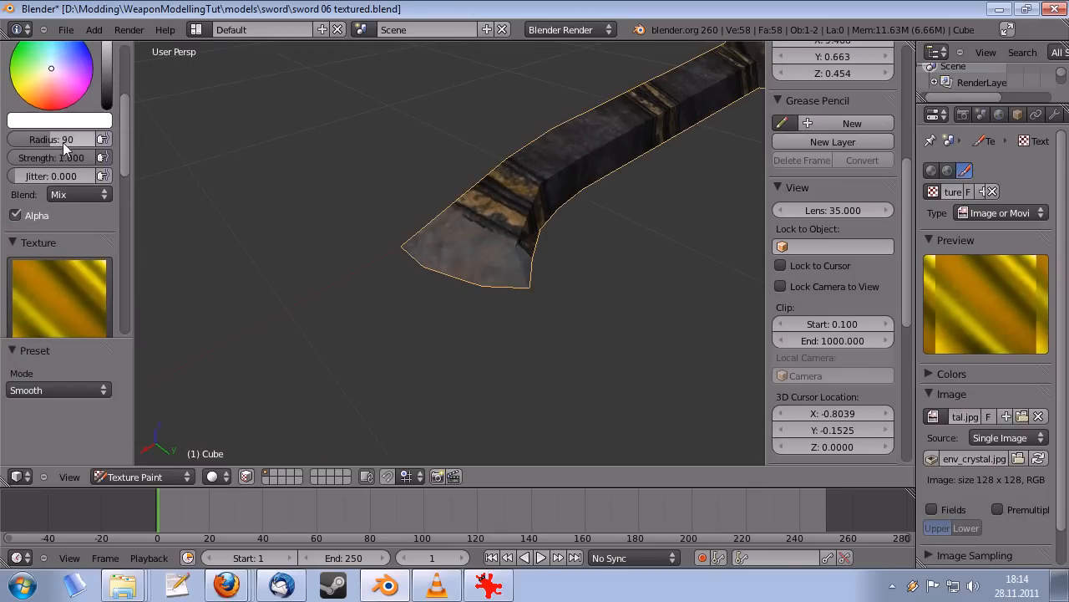
pyautogui.moveTo(63, 142); pyautogui.dragTo(39, 140)
pyautogui.moveTo(404, 244)
pyautogui.mouseDown(button='middle')
pyautogui.moveTo(610, 378)
pyautogui.moveTo(609, 365)
pyautogui.moveTo(554, 351)
pyautogui.mouseUp(button='middle')
pyautogui.click(436, 249)
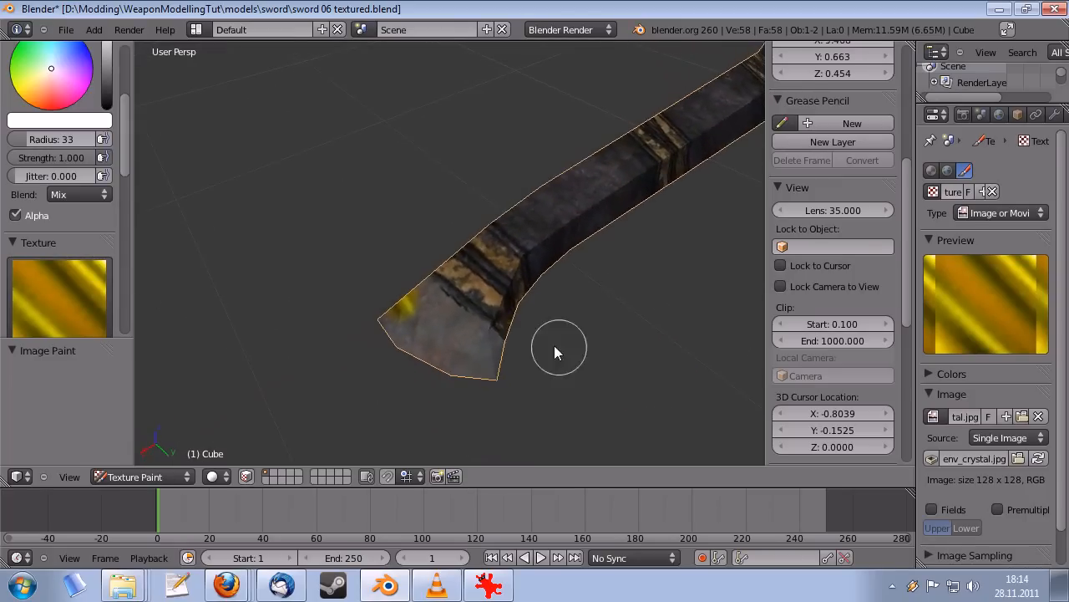
pyautogui.moveTo(464, 340); pyautogui.dragTo(534, 343, button='middle')
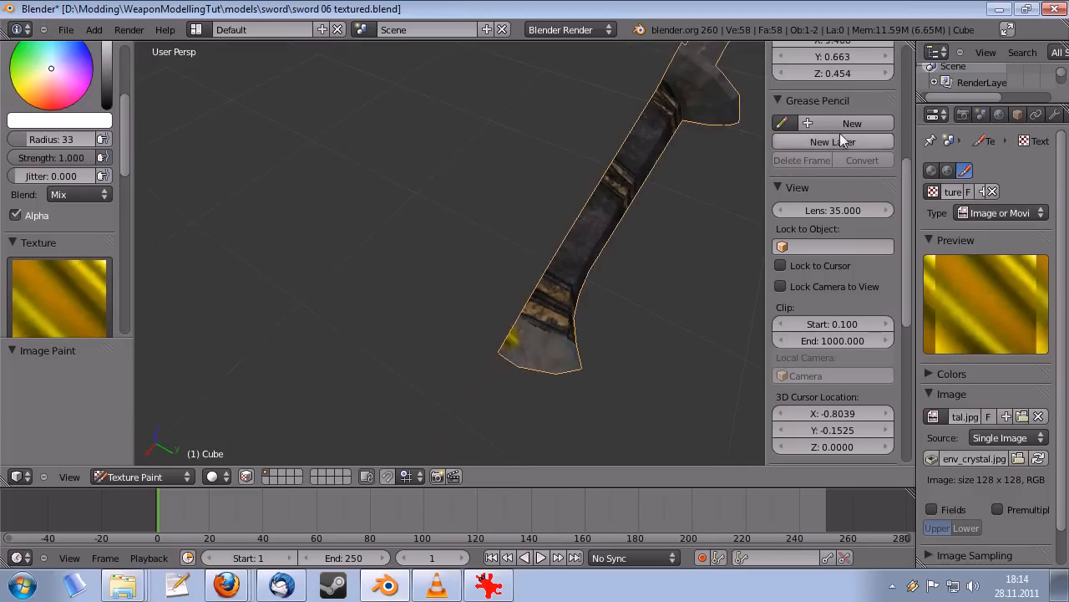
# - Show the Mirror modifier in the viewport, examine the textured pommel, grip and guard on the full sword, and hide the modifier again
pyautogui.click(1032, 114)
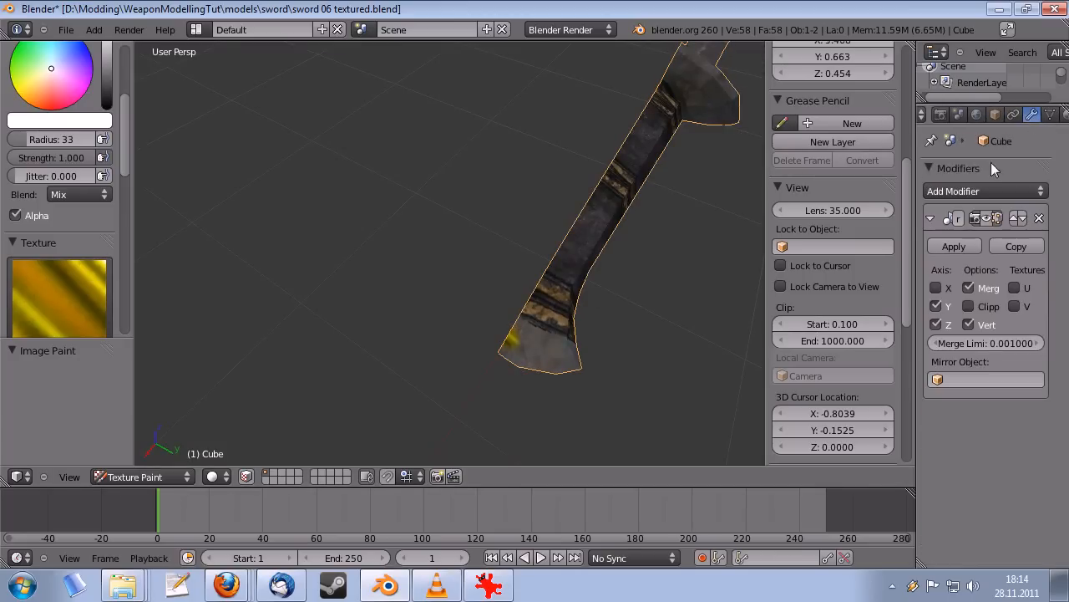
pyautogui.click(988, 219)
pyautogui.moveTo(735, 311); pyautogui.dragTo(508, 362, button='middle')
pyautogui.scroll(3, 508, 362)
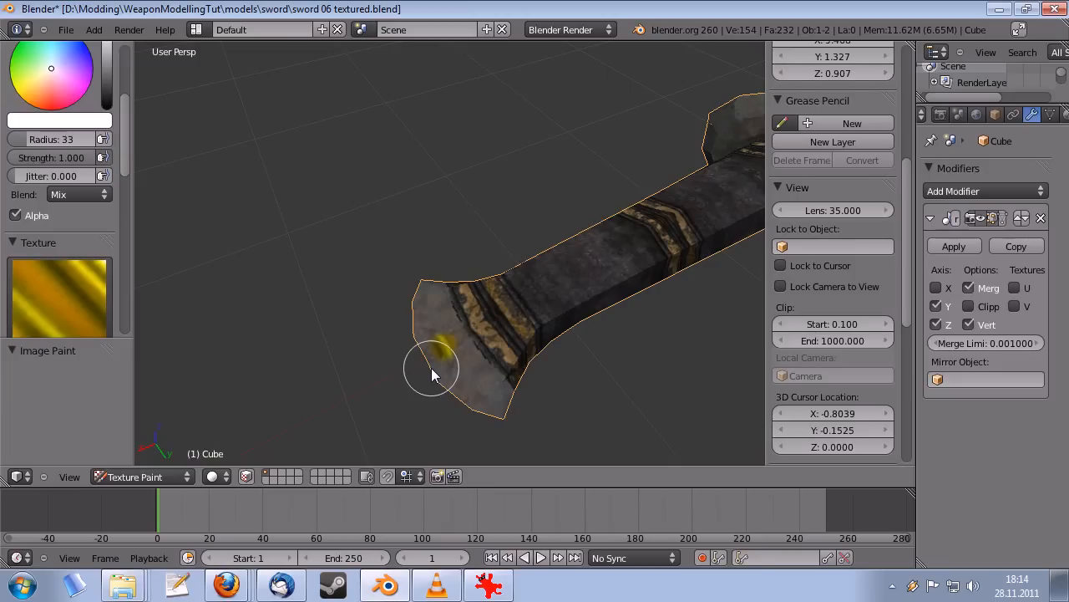
pyautogui.moveTo(453, 342); pyautogui.dragTo(712, 286, button='middle')
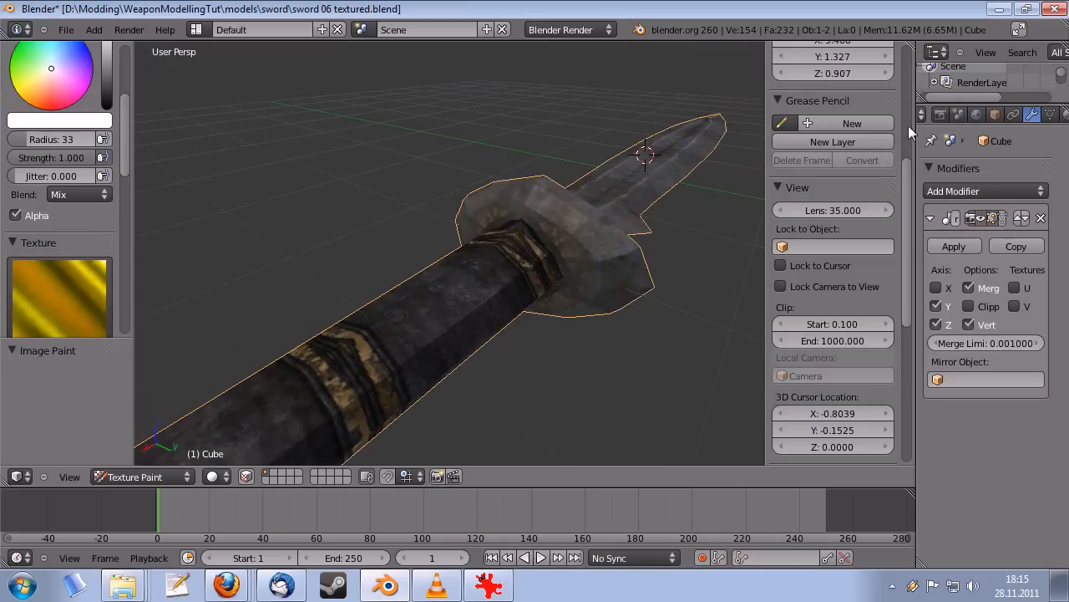
pyautogui.moveTo(571, 238); pyautogui.dragTo(529, 278, button='middle')
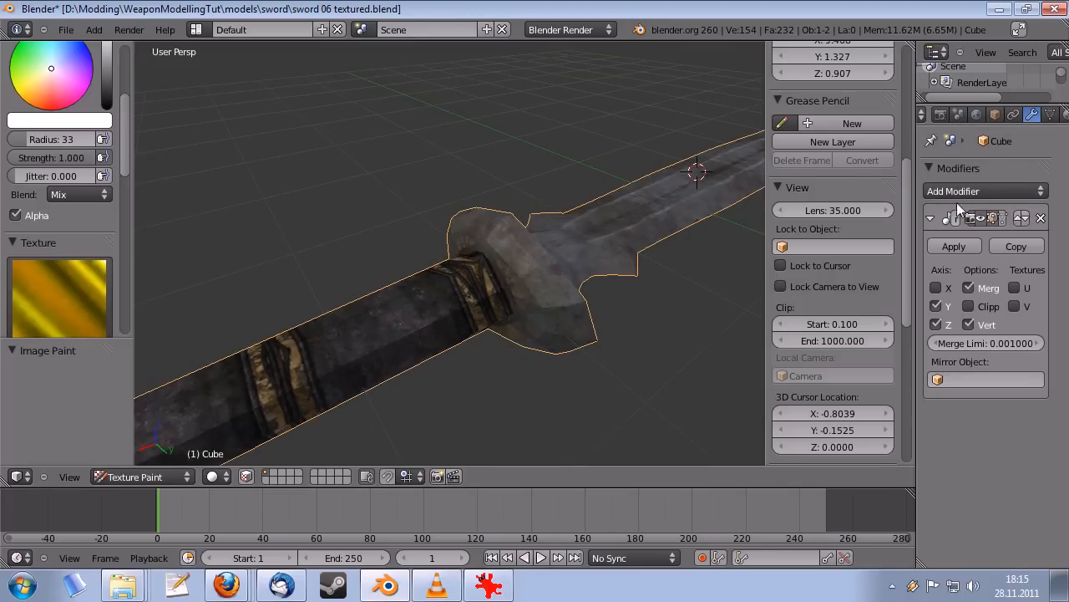
pyautogui.click(982, 219)
pyautogui.moveTo(716, 286)
pyautogui.mouseDown(button='middle')
pyautogui.moveTo(626, 262)
pyautogui.moveTo(461, 264)
pyautogui.moveTo(410, 248)
pyautogui.moveTo(501, 226)
pyautogui.moveTo(484, 231)
pyautogui.mouseUp(button='middle')
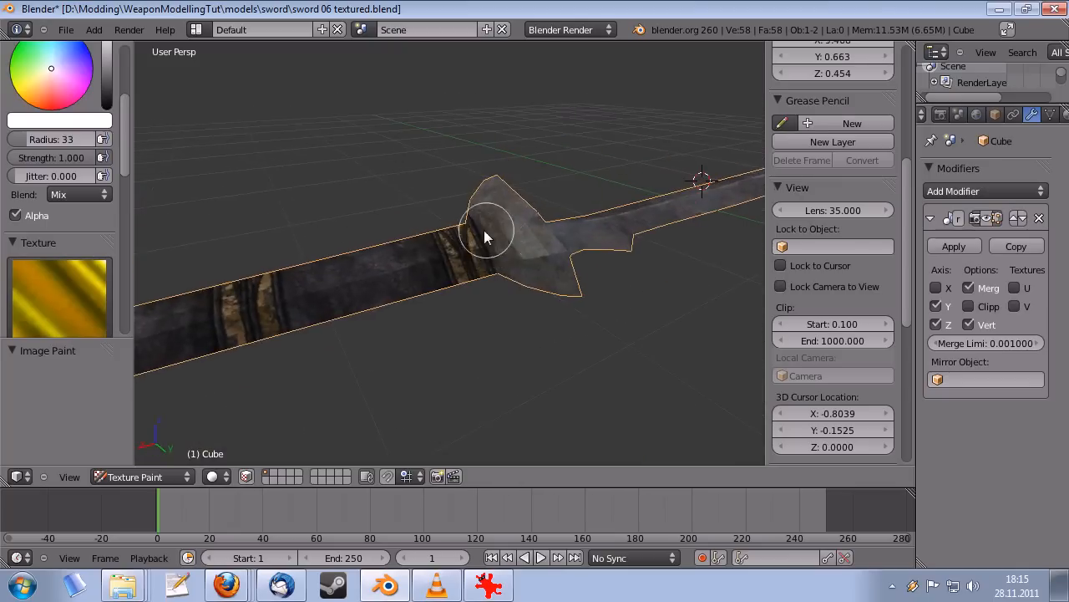
# - Add another new brush texture and make it an Image or Movie texture
pyautogui.scroll(3, 73, 180)
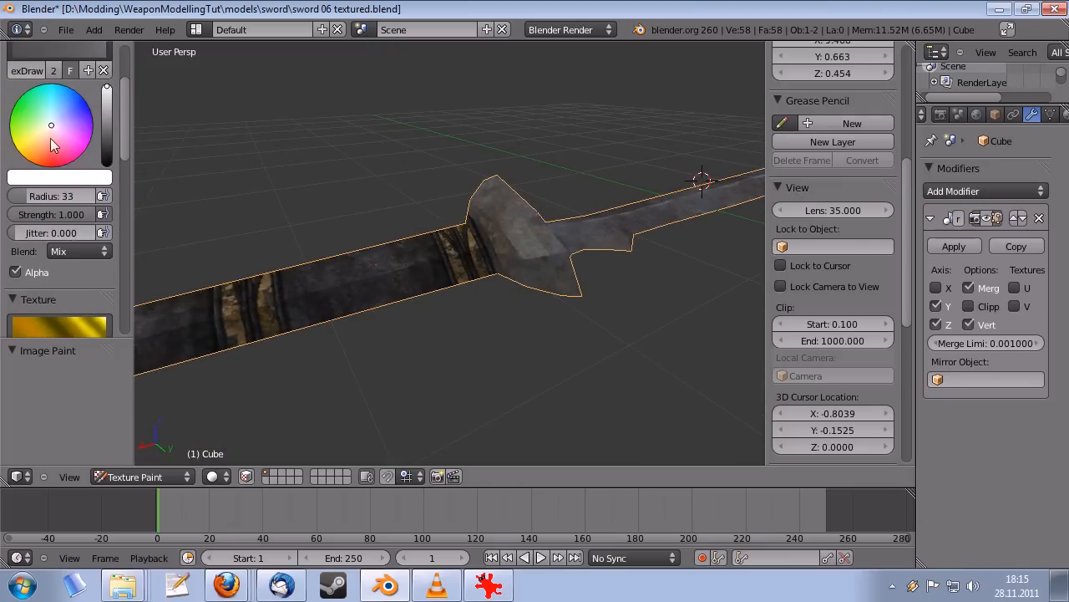
pyautogui.scroll(-8, 62, 138)
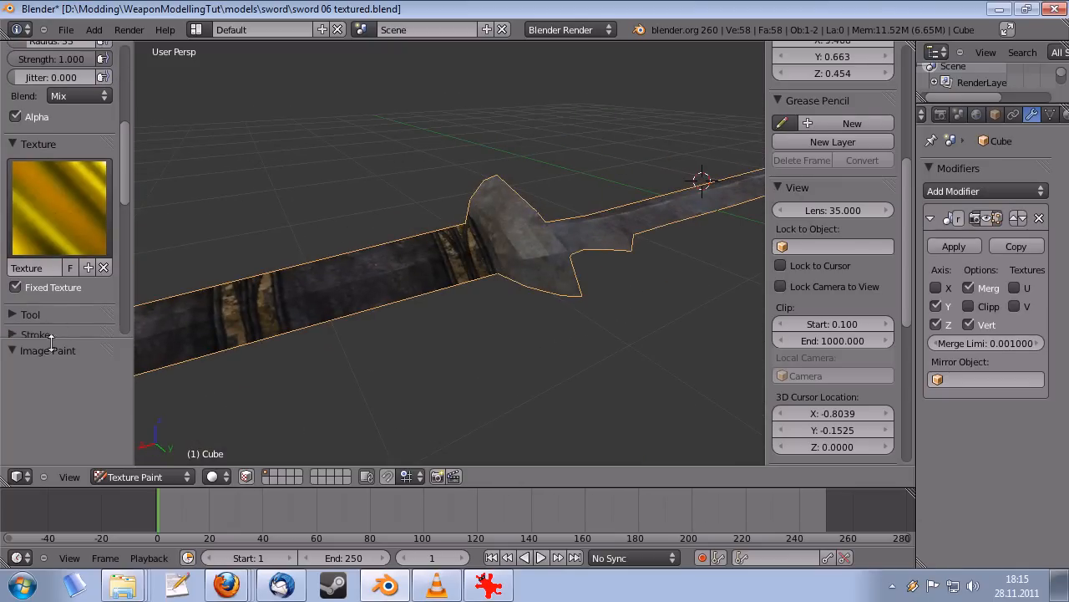
pyautogui.click(88, 267)
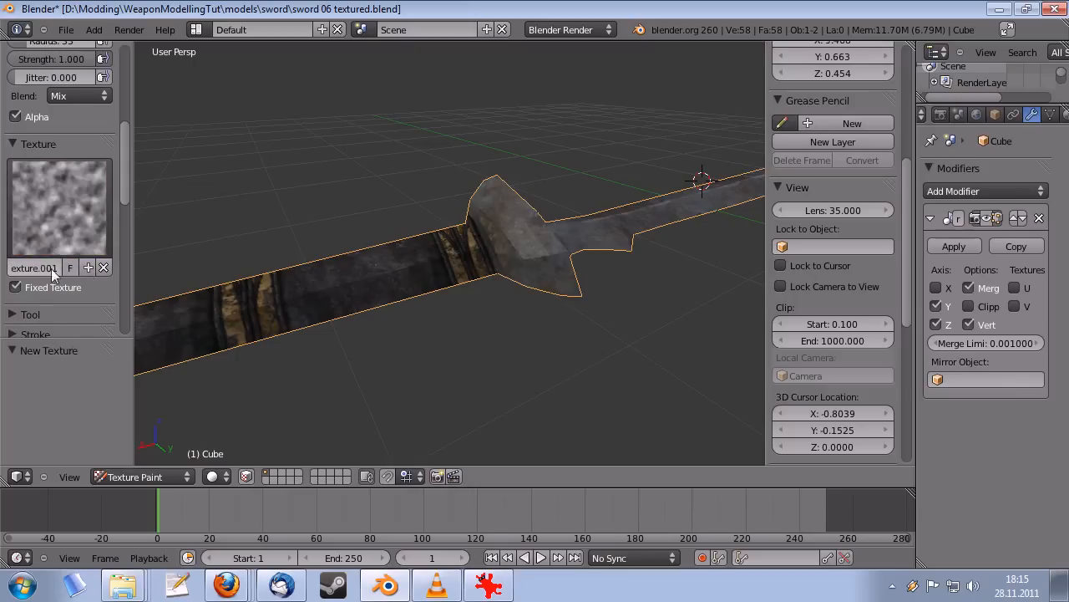
pyautogui.scroll(-3, 1000, 126)
pyautogui.click(1016, 114)
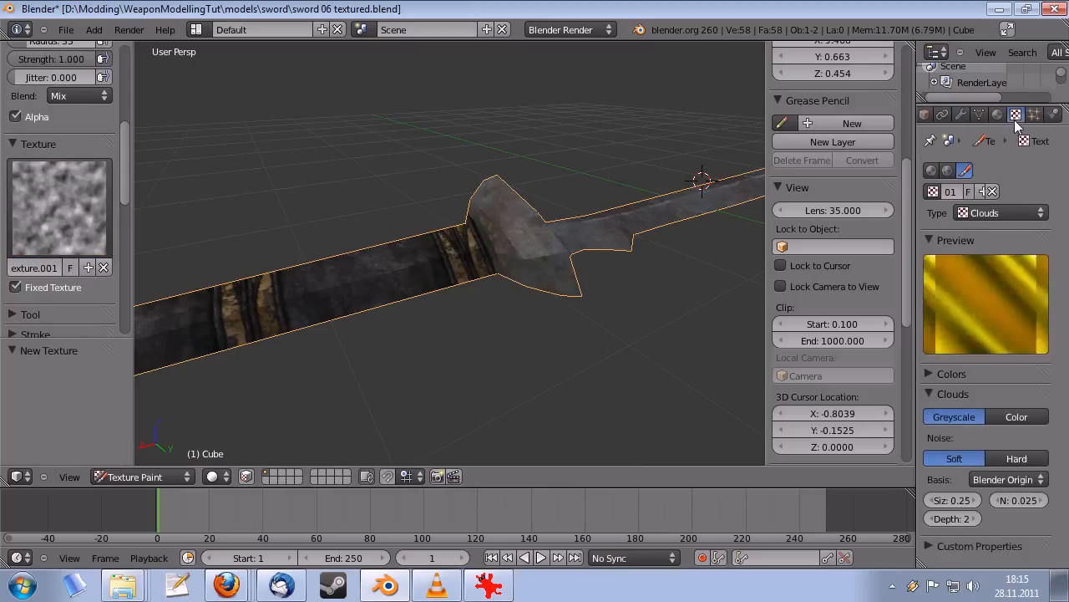
pyautogui.click(996, 213)
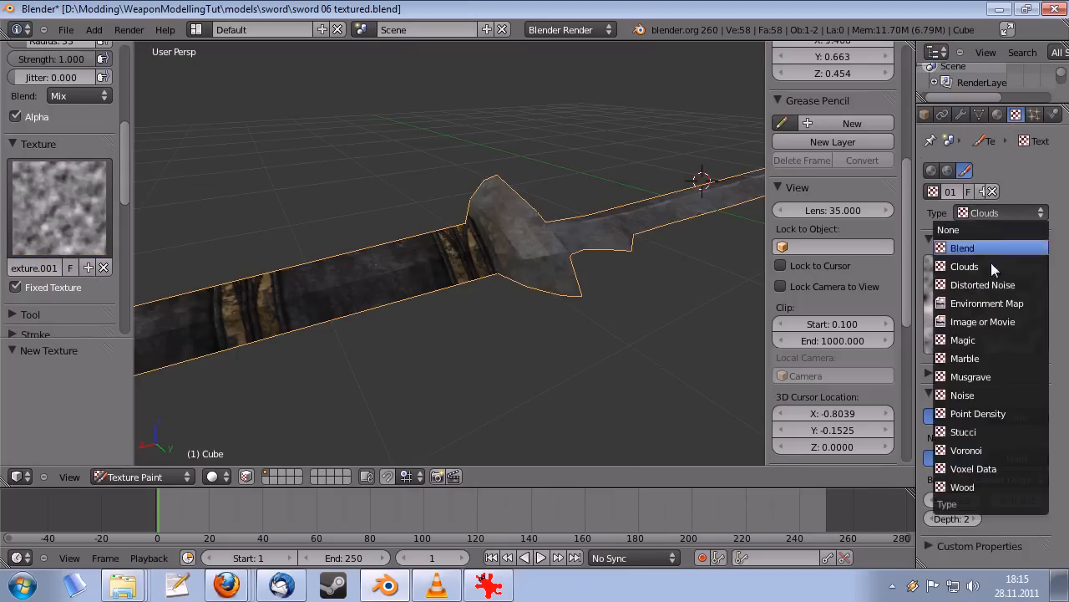
pyautogui.click(987, 320)
# - Load basemetal4.jpg from the factory textures folder as the new brush texture's image
pyautogui.click(1025, 416)
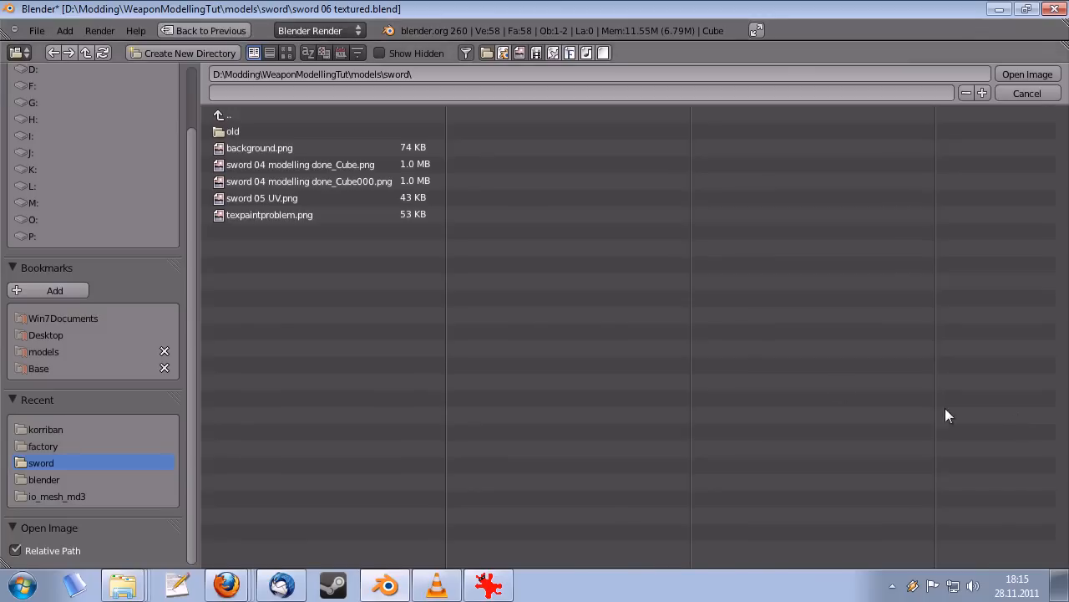
pyautogui.click(44, 446)
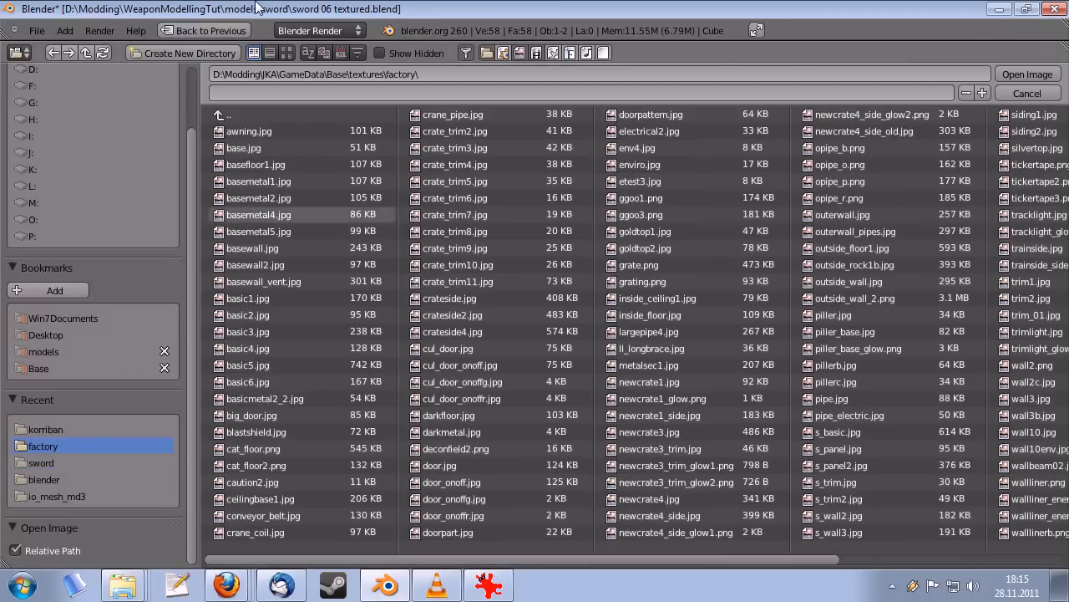
pyautogui.click(287, 52)
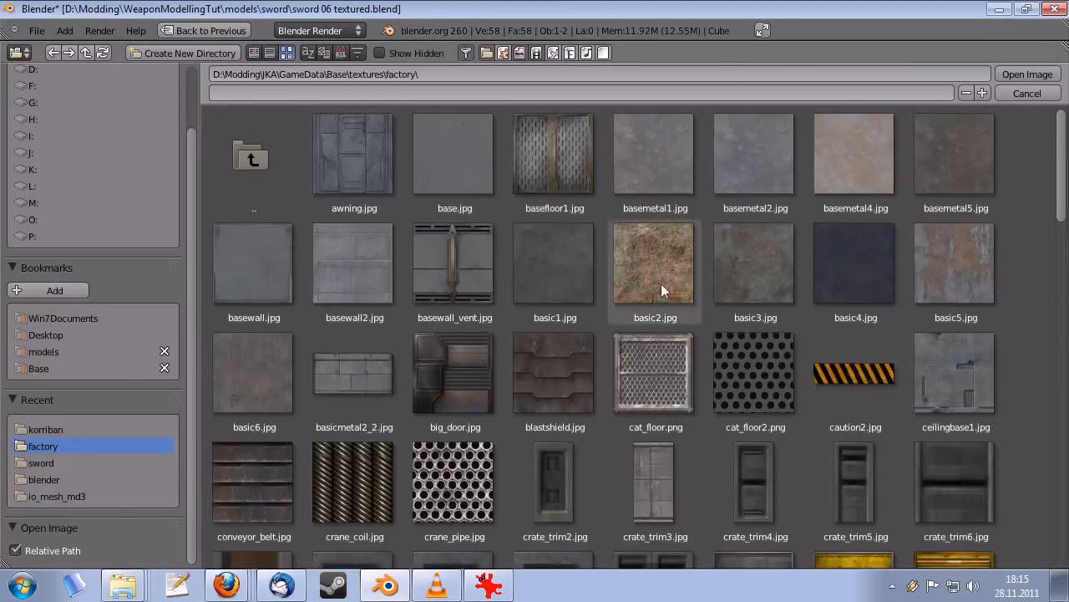
pyautogui.doubleClick(849, 163)
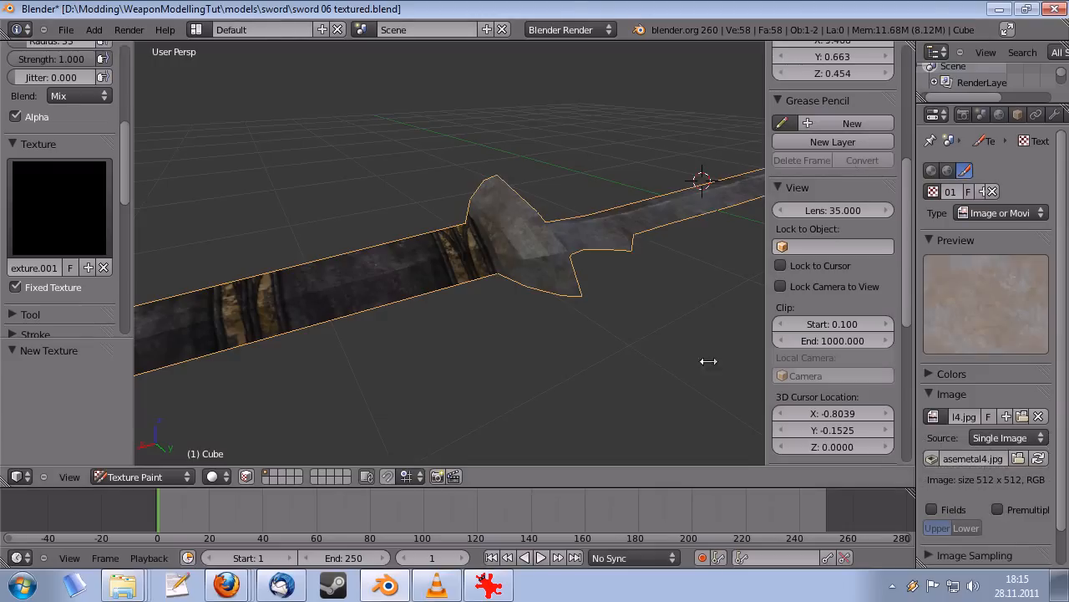
# - Paint the basemetal4.jpg brush texture over the guard's faces and the adjoining base of the blade
pyautogui.moveTo(707, 360); pyautogui.dragTo(523, 267, button='middle')
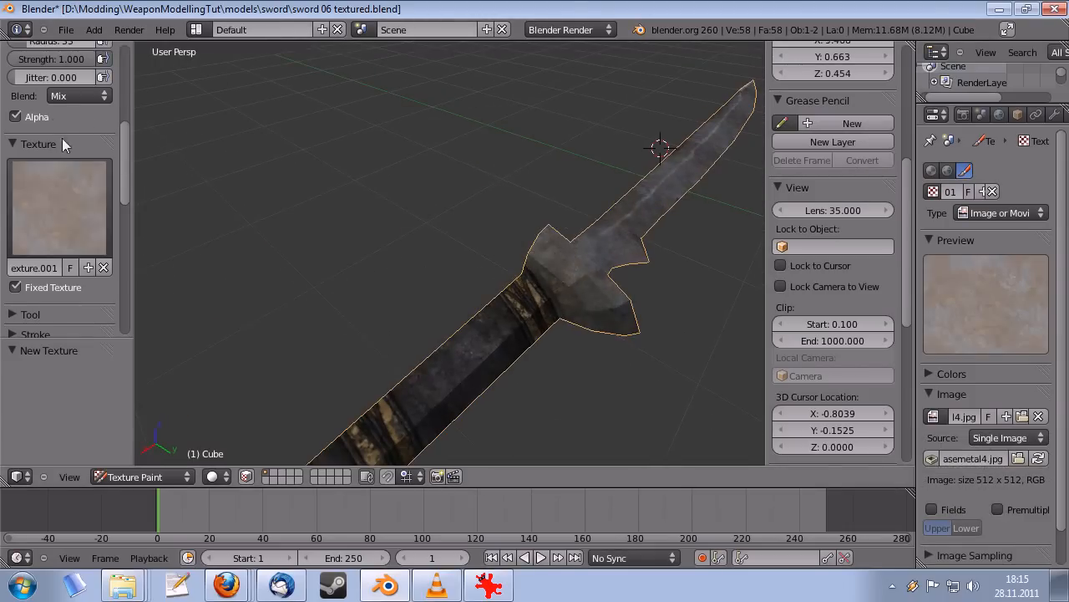
pyautogui.moveTo(60, 117); pyautogui.dragTo(74, 239, button='middle')
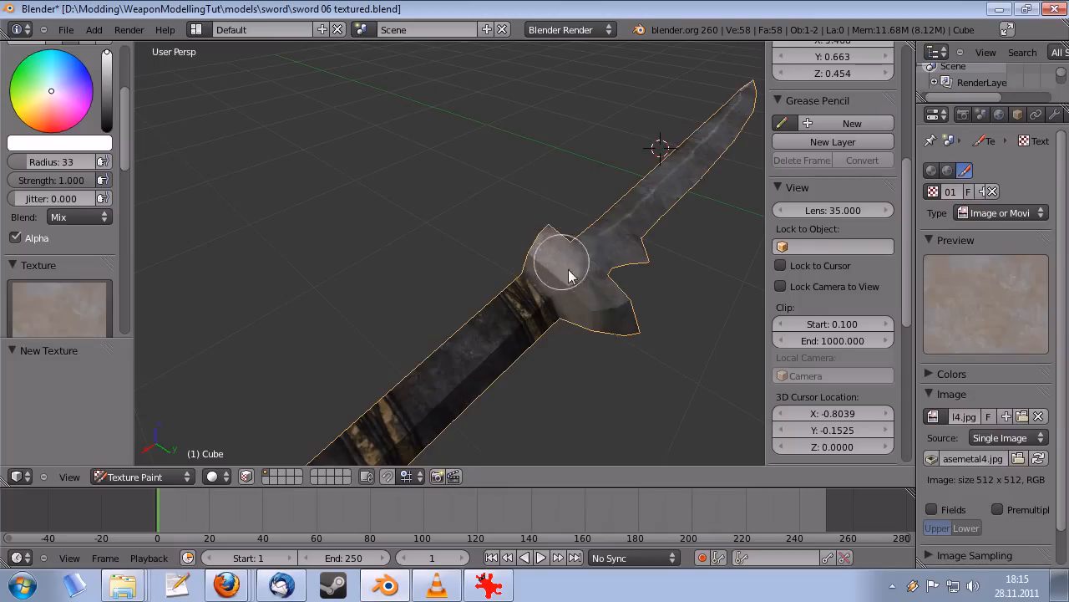
pyautogui.moveTo(611, 334); pyautogui.dragTo(412, 312, button='middle')
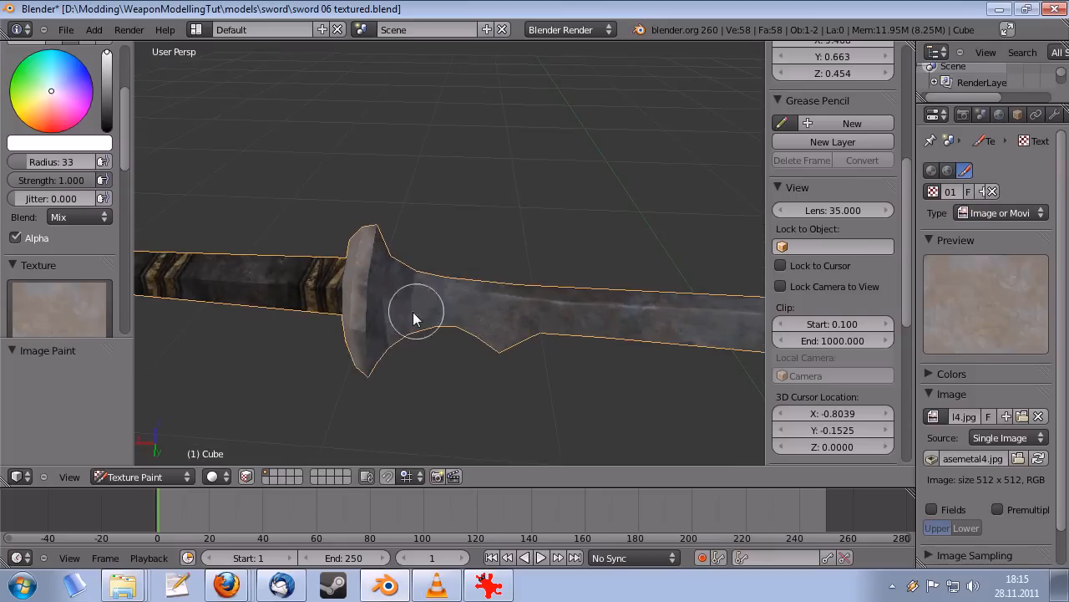
pyautogui.moveTo(379, 253)
pyautogui.mouseDown()
pyautogui.moveTo(385, 228)
pyautogui.moveTo(384, 289)
pyautogui.mouseUp()
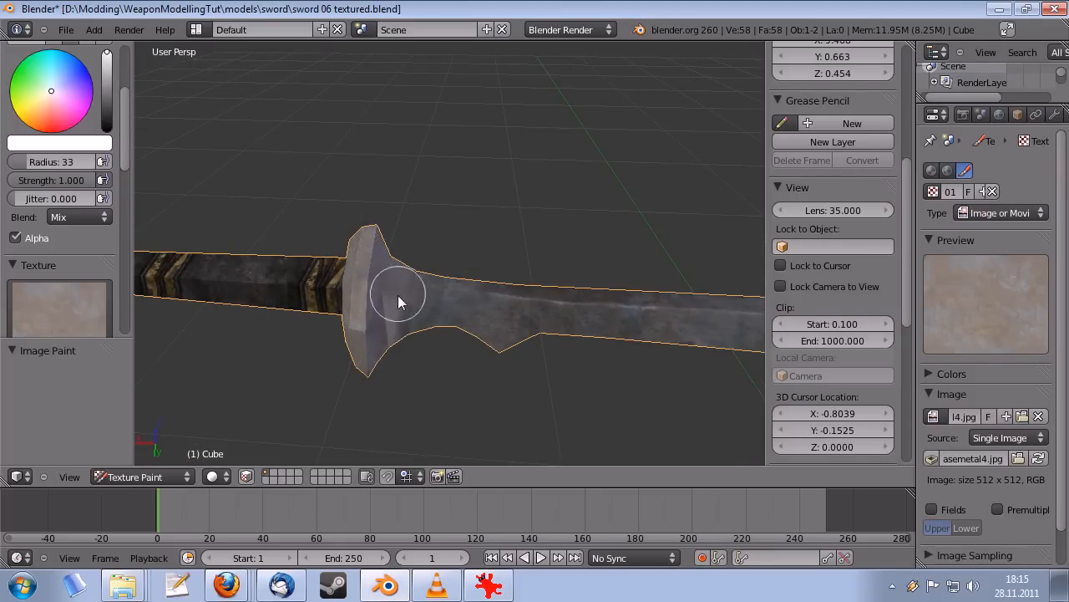
pyautogui.moveTo(394, 344); pyautogui.dragTo(376, 271, button='middle')
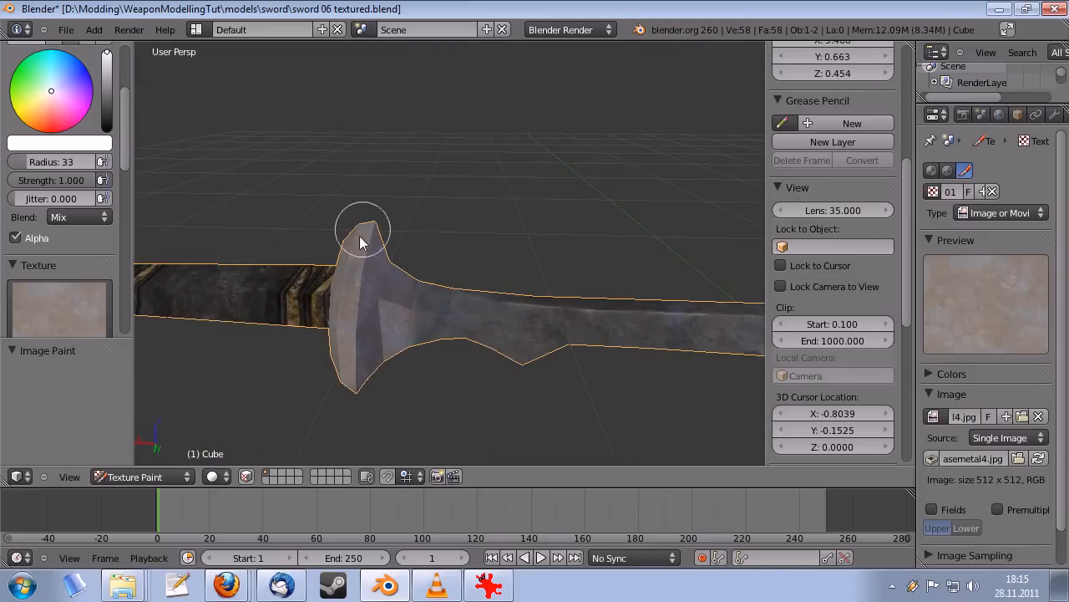
pyautogui.moveTo(401, 214); pyautogui.dragTo(460, 338, button='middle')
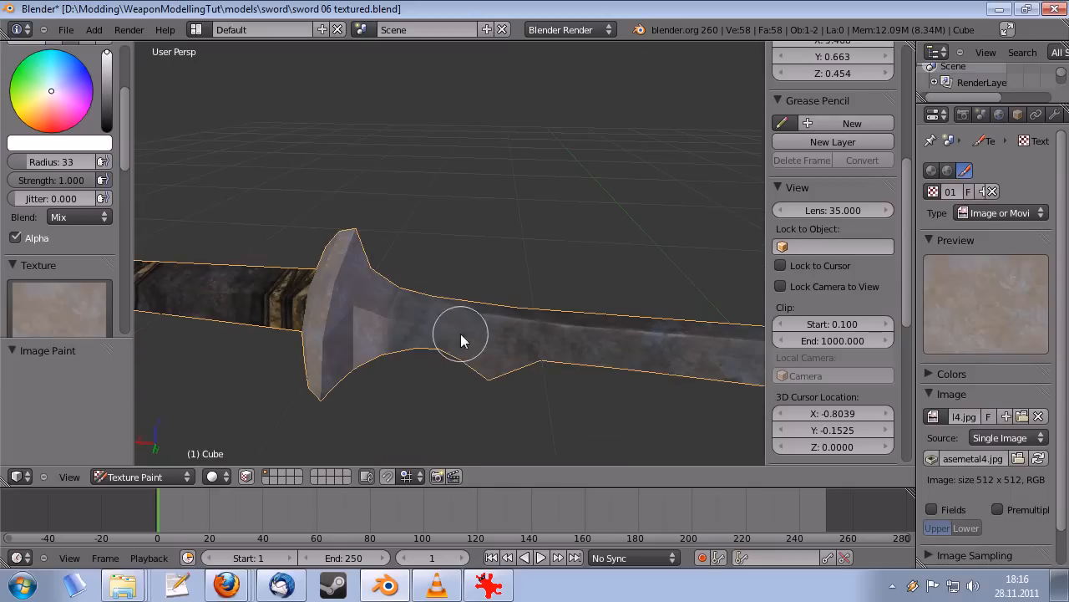
# - Remove the image texture from the brush and set the brush radius to 27
pyautogui.scroll(2, 82, 155)
pyautogui.scroll(-5, 60, 238)
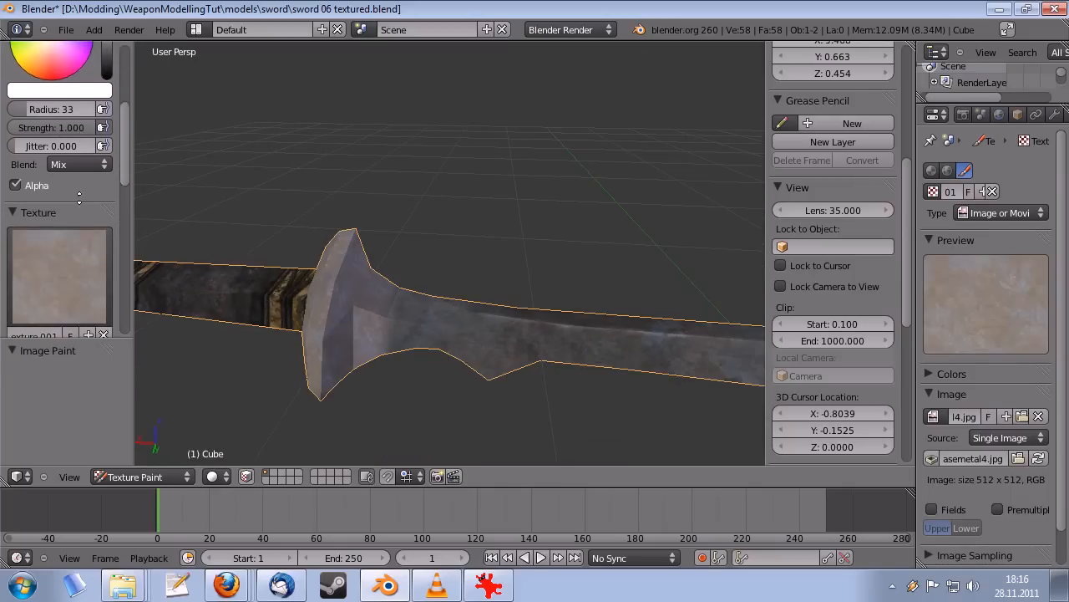
pyautogui.click(104, 281)
pyautogui.scroll(5, 54, 217)
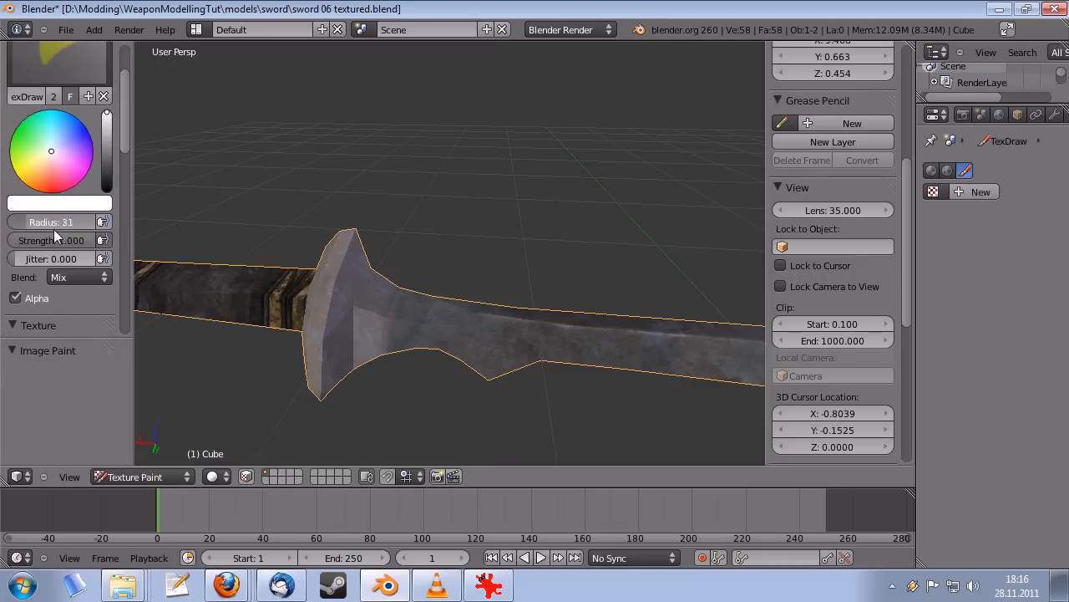
pyautogui.moveTo(53, 229); pyautogui.dragTo(49, 229)
# - Try a full-strength white stroke along the guard's lower edge and undo it
pyautogui.keyDown('shift'); pyautogui.moveTo(328, 266); pyautogui.dragTo(332, 304, button='middle'); pyautogui.keyUp('shift')
pyautogui.scroll(2, 332, 304)
pyautogui.moveTo(339, 375)
pyautogui.keyDown('shift'); pyautogui.mouseDown(button='middle')
pyautogui.moveTo(399, 255)
pyautogui.moveTo(391, 267)
pyautogui.mouseUp(button='middle'); pyautogui.keyUp('shift')
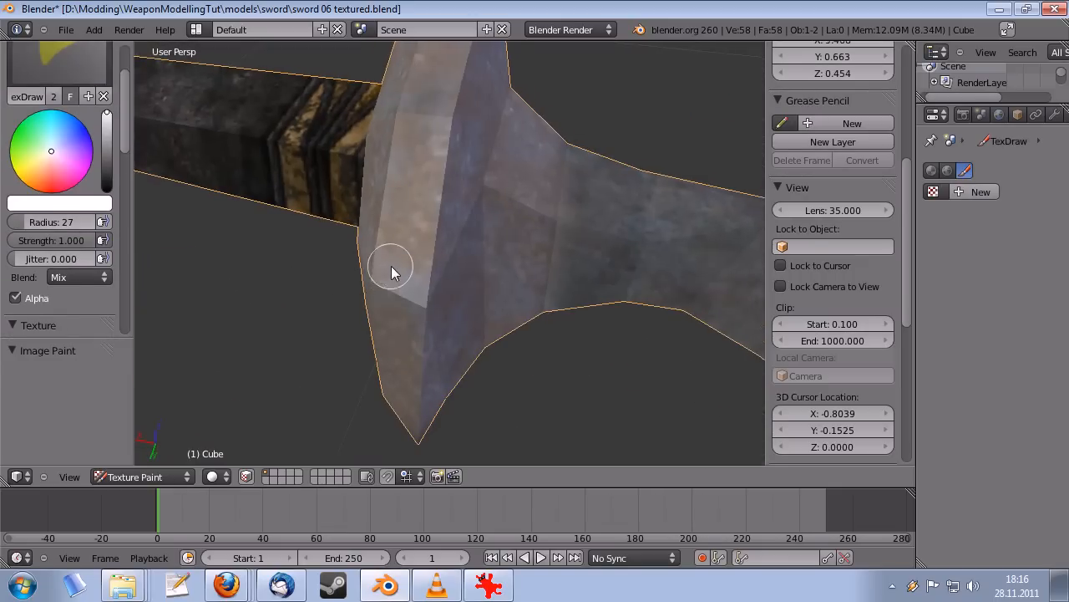
pyautogui.moveTo(420, 421); pyautogui.dragTo(416, 321)
pyautogui.hotkey('ctrl', 'z')
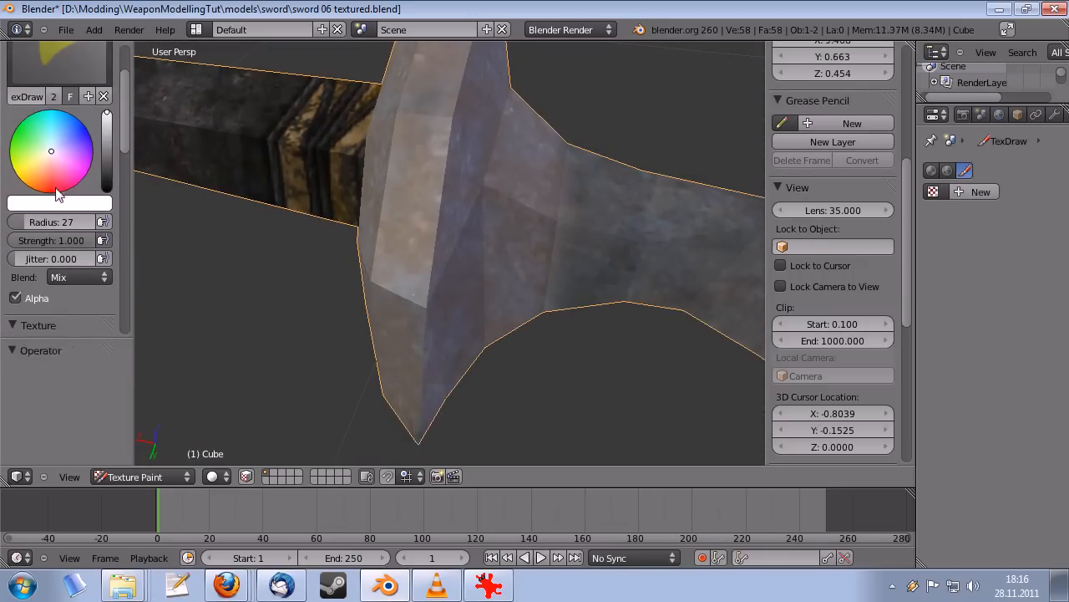
# - Check the brush falloff curve and reduce the brush strength to 0.157
pyautogui.moveTo(68, 154)
pyautogui.mouseDown(button='middle')
pyautogui.moveTo(68, 266)
pyautogui.moveTo(67, 162)
pyautogui.mouseUp(button='middle')
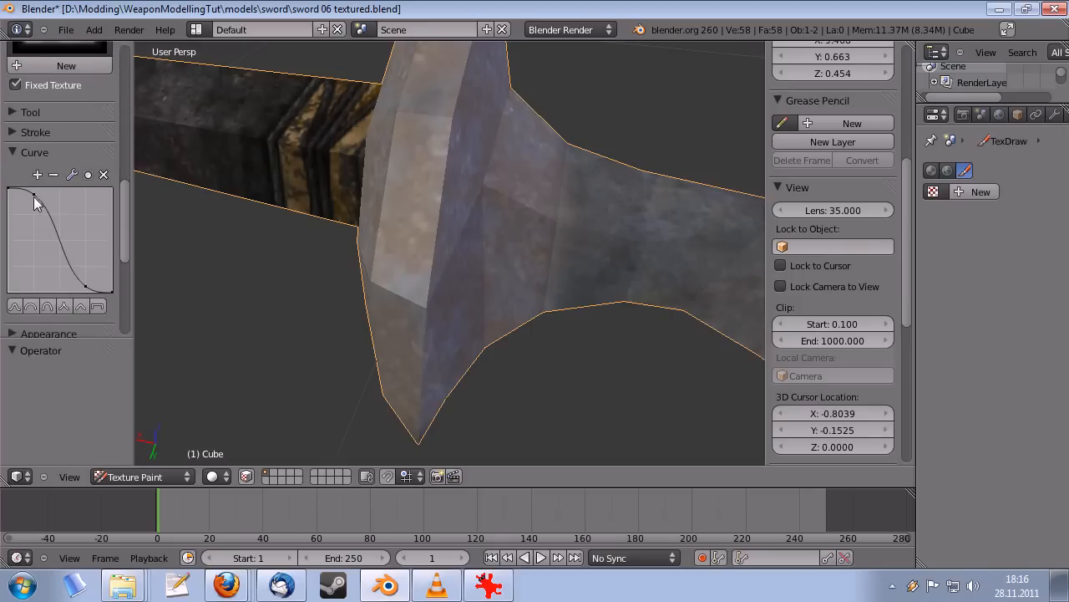
pyautogui.moveTo(25, 250); pyautogui.dragTo(38, 264)
pyautogui.scroll(6, 43, 264)
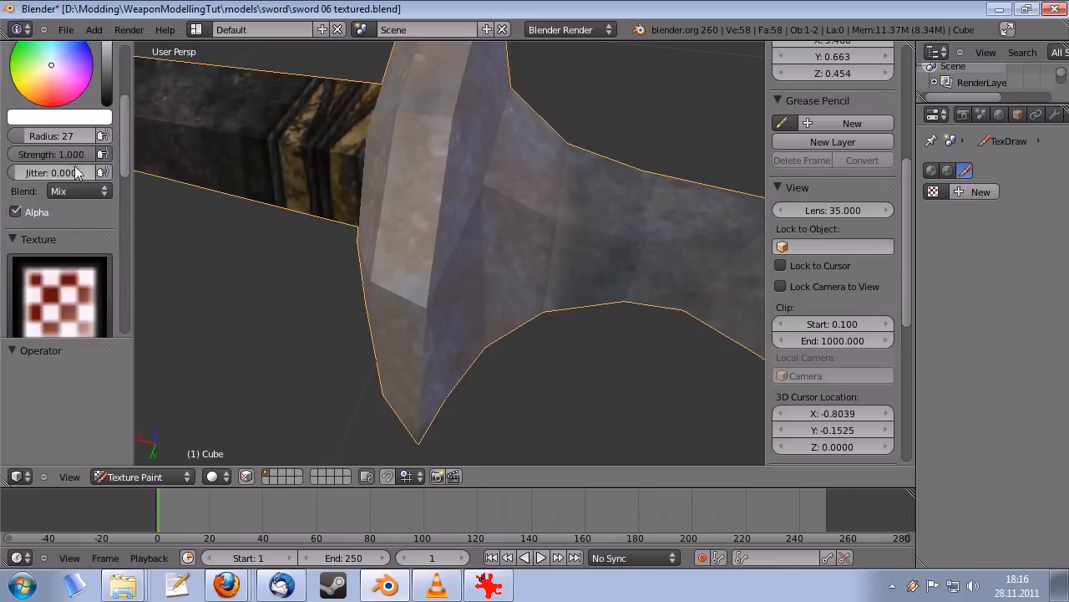
pyautogui.scroll(1, 77, 172)
pyautogui.moveTo(78, 177); pyautogui.dragTo(7, 188)
# - Set the brush radius to 25 and paint faint white highlights along the guard's edges
pyautogui.scroll(-3, 359, 259)
pyautogui.moveTo(368, 251); pyautogui.dragTo(396, 294, button='middle')
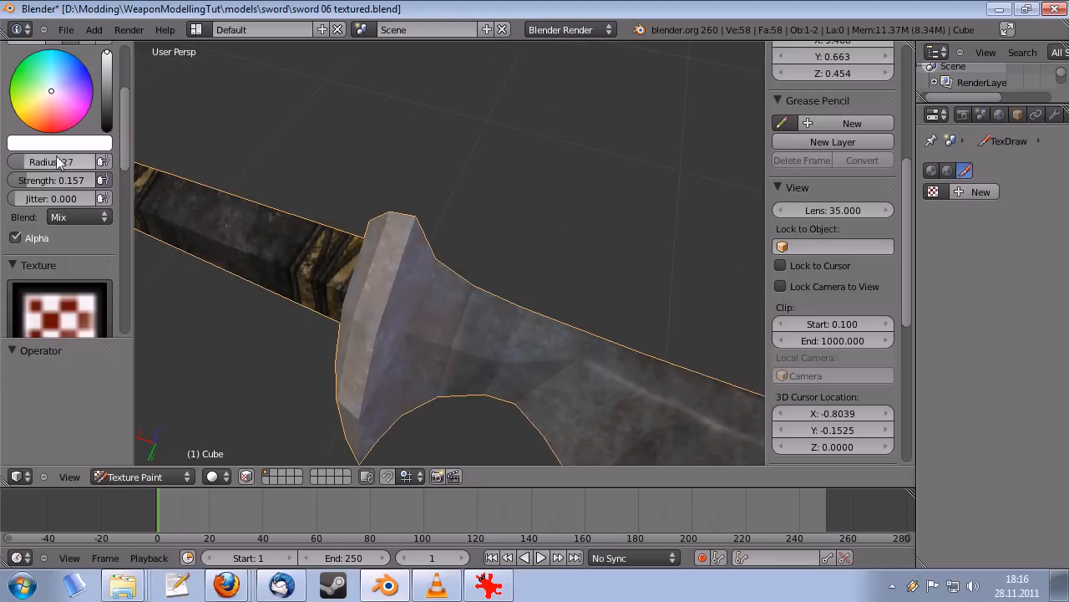
pyautogui.moveTo(63, 163); pyautogui.dragTo(62, 163)
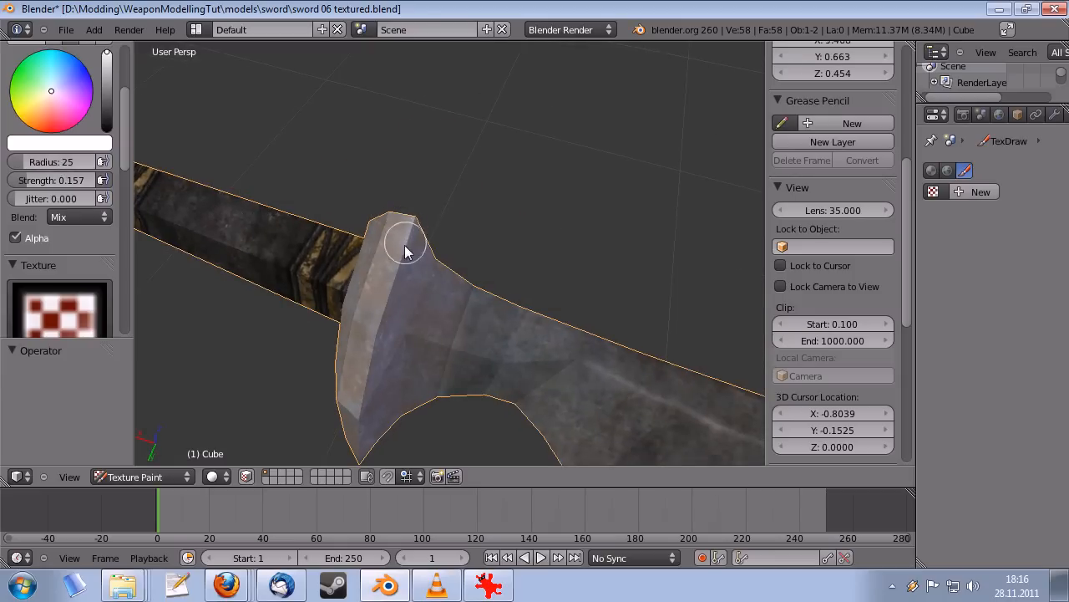
pyautogui.click(377, 338)
pyautogui.moveTo(377, 338); pyautogui.dragTo(315, 203, button='middle')
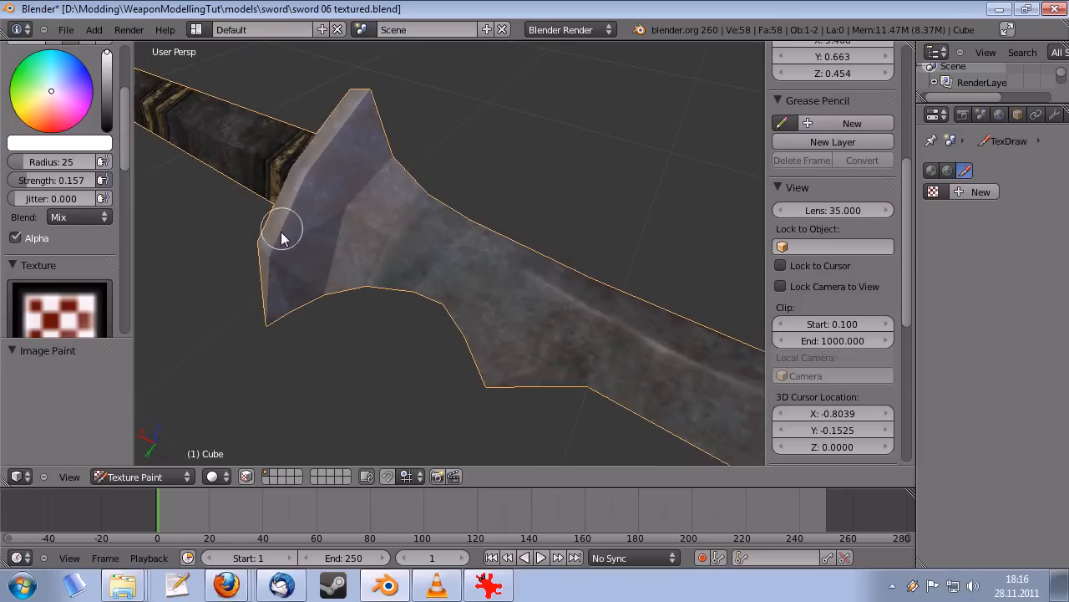
pyautogui.moveTo(266, 280); pyautogui.dragTo(332, 192, button='middle')
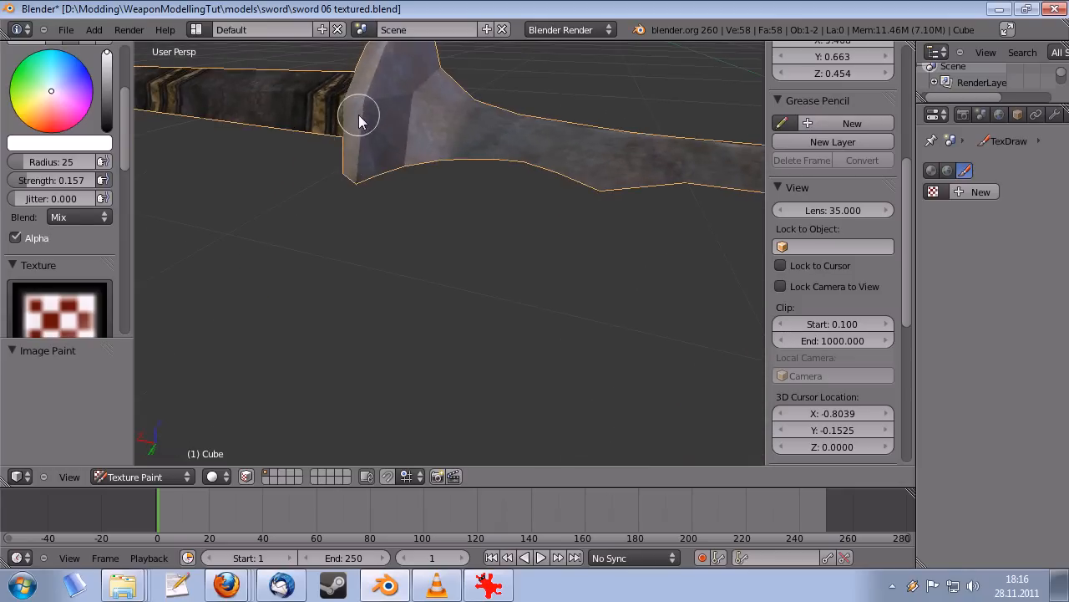
pyautogui.moveTo(363, 123); pyautogui.dragTo(354, 178)
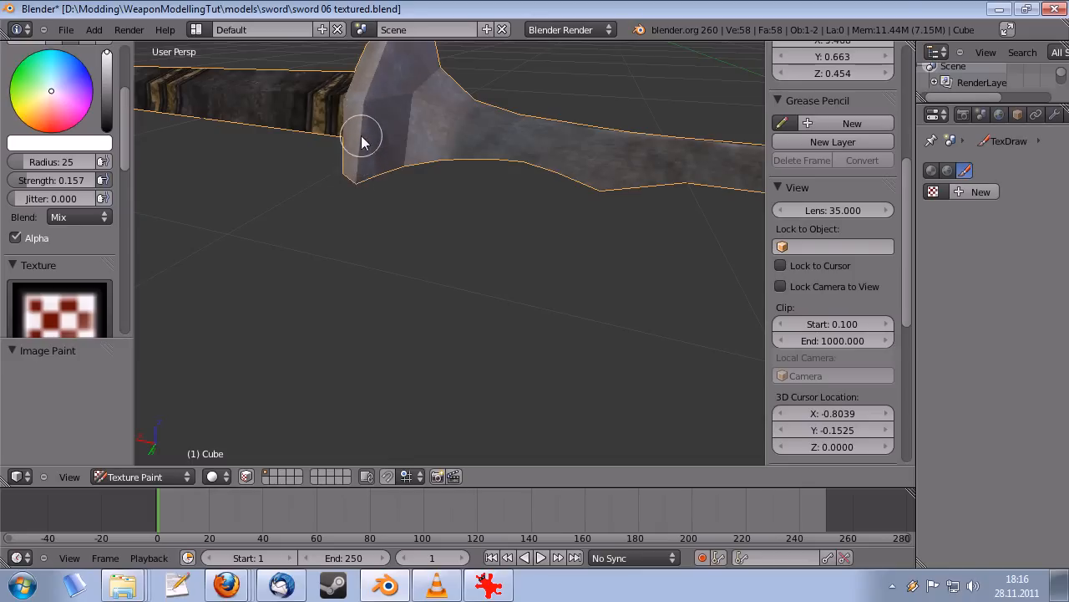
pyautogui.moveTo(368, 107); pyautogui.dragTo(339, 220, button='middle')
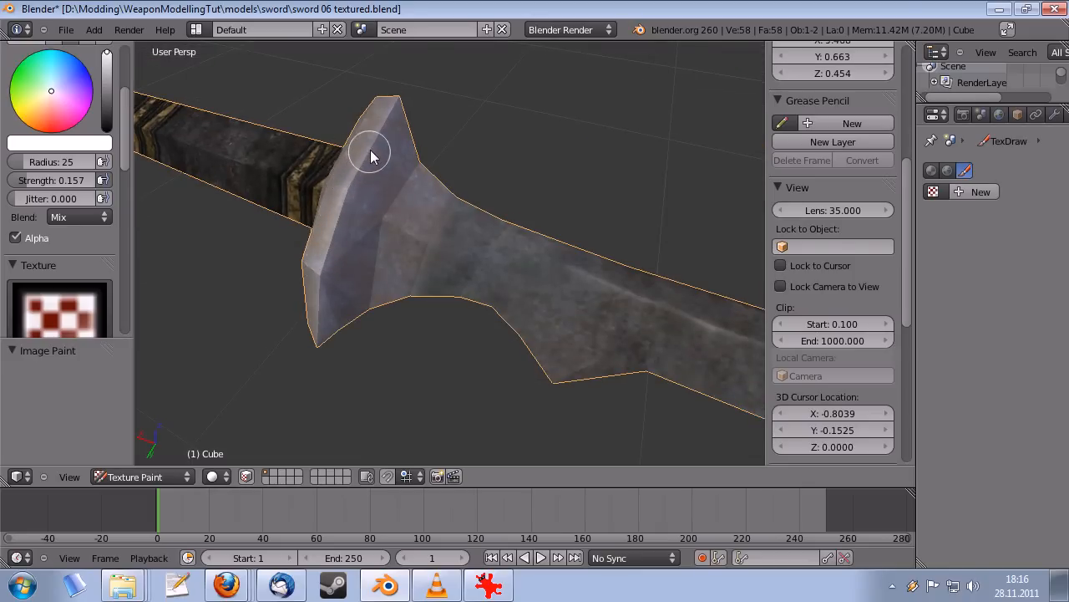
# - Show the Mirror modifier in the viewport and examine the highlighted guard on the full sword from several angles
pyautogui.moveTo(400, 114); pyautogui.dragTo(1028, 163, button='middle')
pyautogui.scroll(-2, 1032, 113)
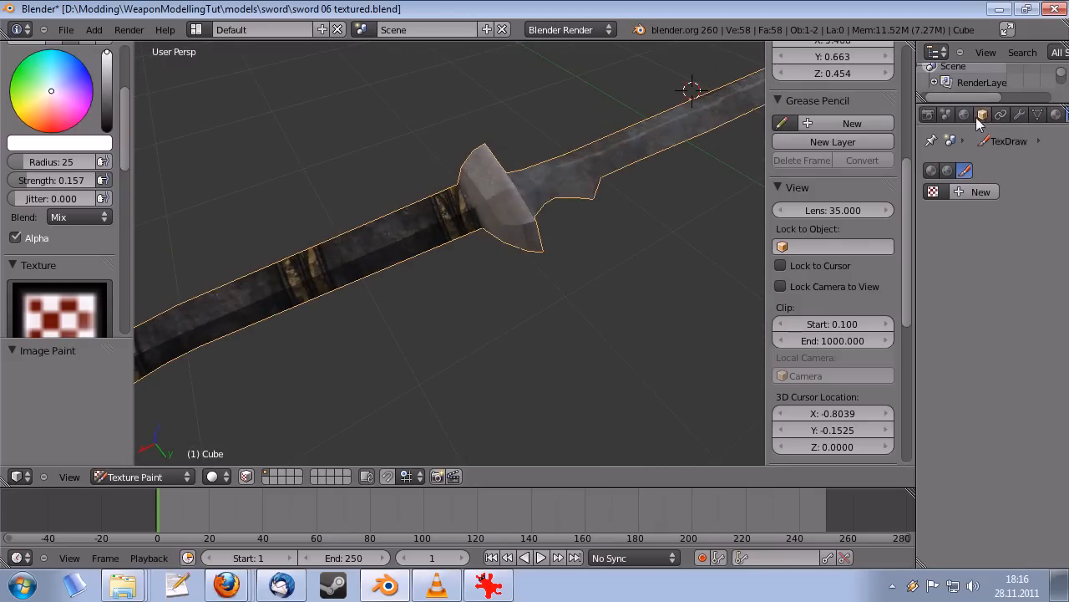
pyautogui.click(964, 115)
pyautogui.click(1019, 117)
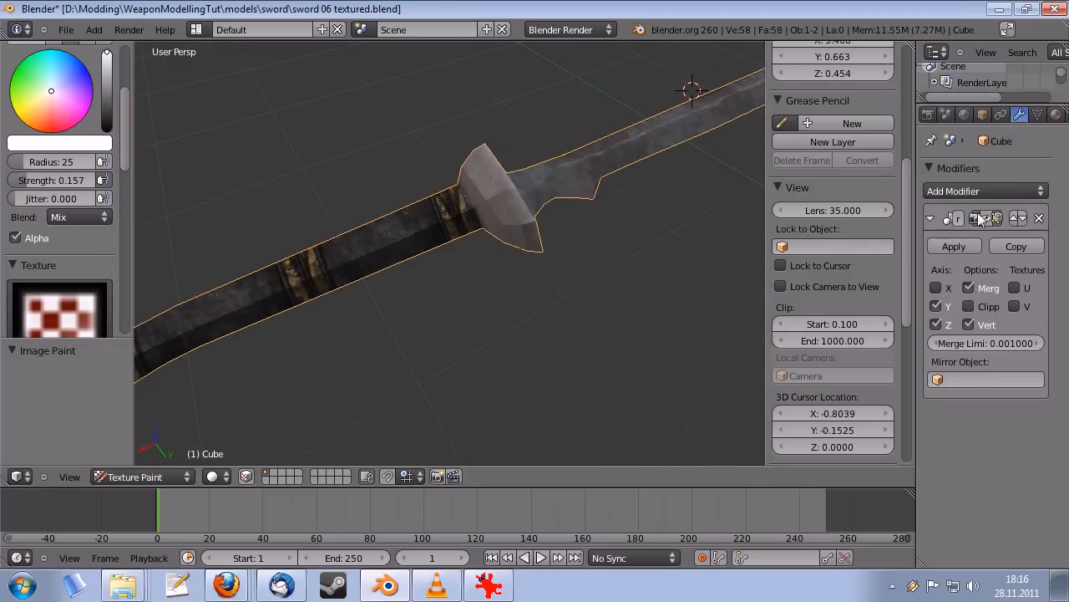
pyautogui.click(981, 218)
pyautogui.scroll(-3, 580, 274)
pyautogui.moveTo(580, 274); pyautogui.dragTo(417, 259, button='middle')
pyautogui.scroll(-4, 418, 259)
pyautogui.moveTo(434, 308); pyautogui.dragTo(609, 370, button='middle')
pyautogui.scroll(3, 534, 303)
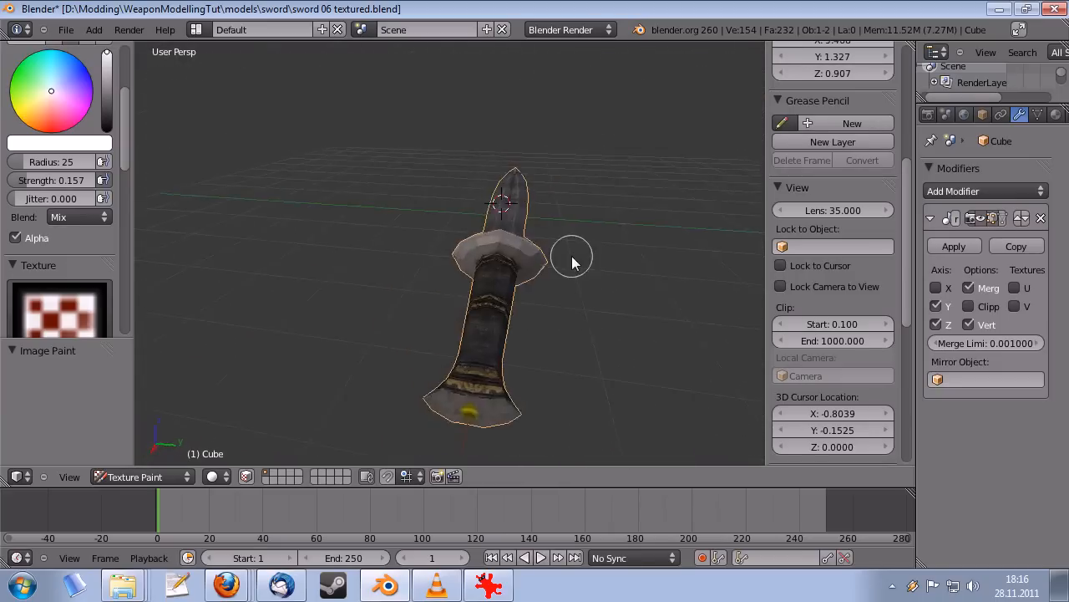